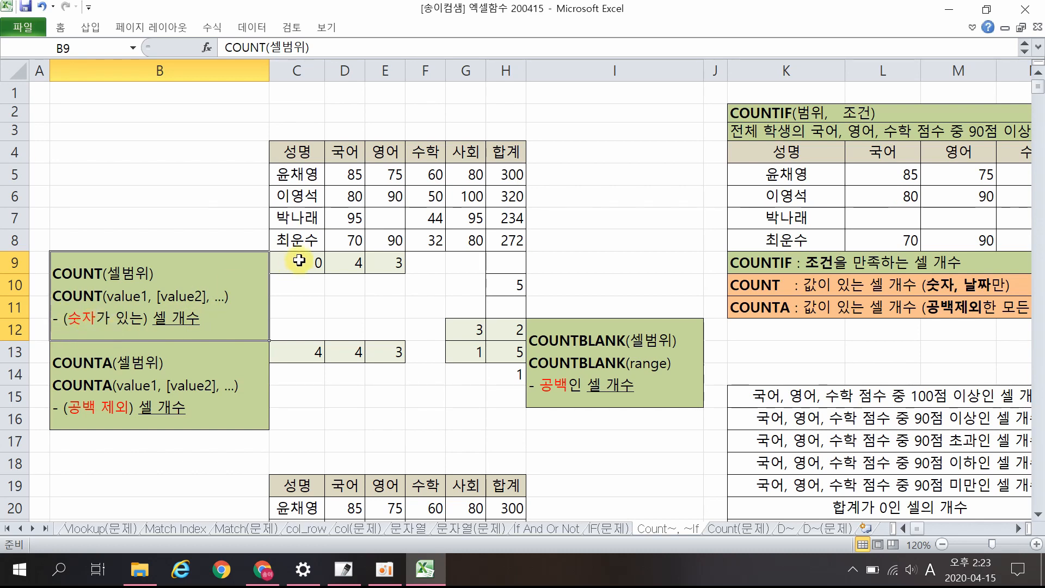
Examine the existing COUNT formulas in D9, E9 and C9 and the cell ranges they refer to.
{"action": "left_click", "coordinate": [355, 262]}
{"action": "double_click", "coordinate": [355, 262]}
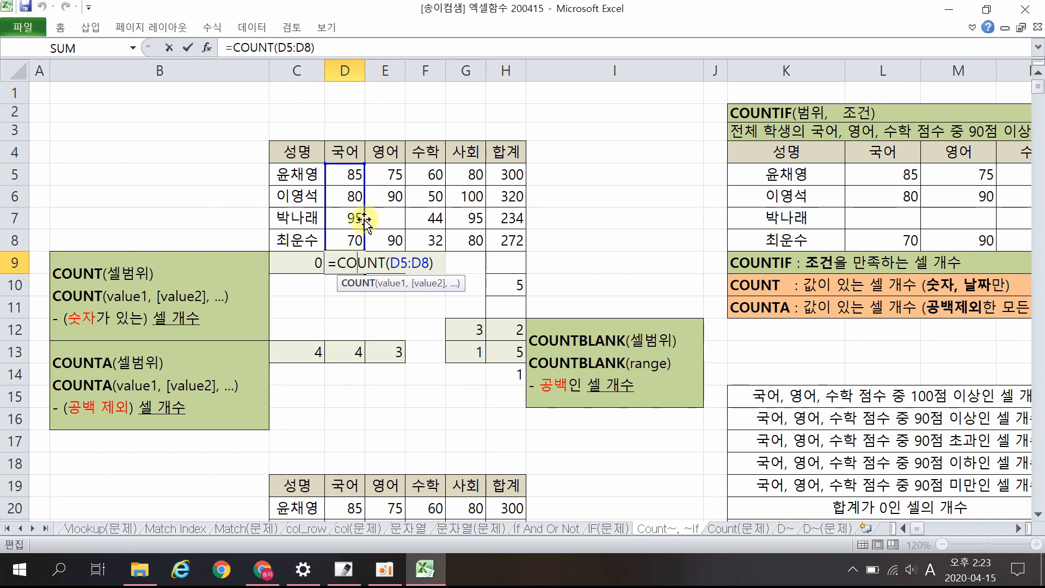
{"action": "key", "text": "Return"}
{"action": "left_click", "coordinate": [346, 263]}
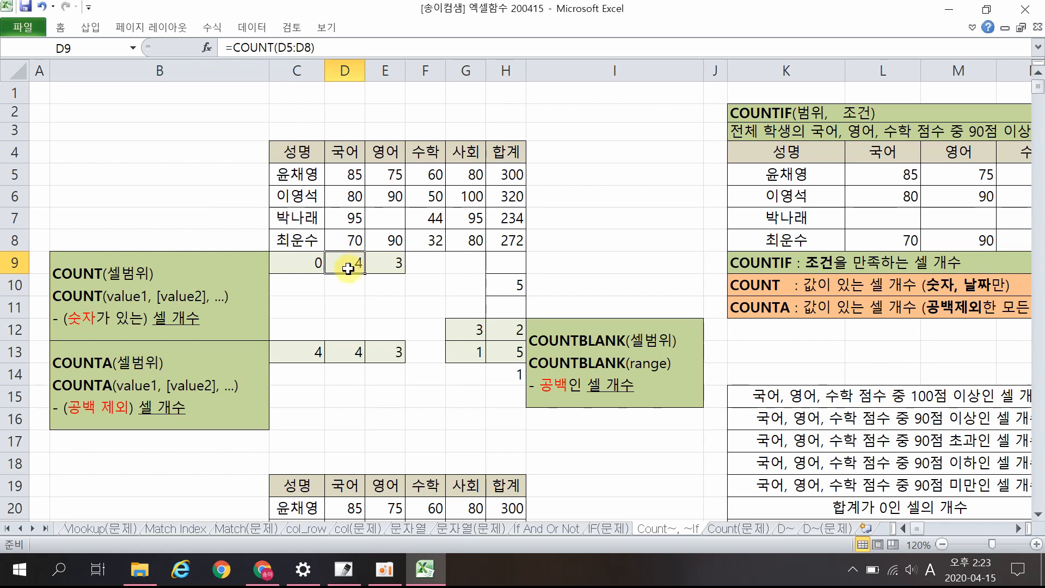
{"action": "double_click", "coordinate": [394, 265]}
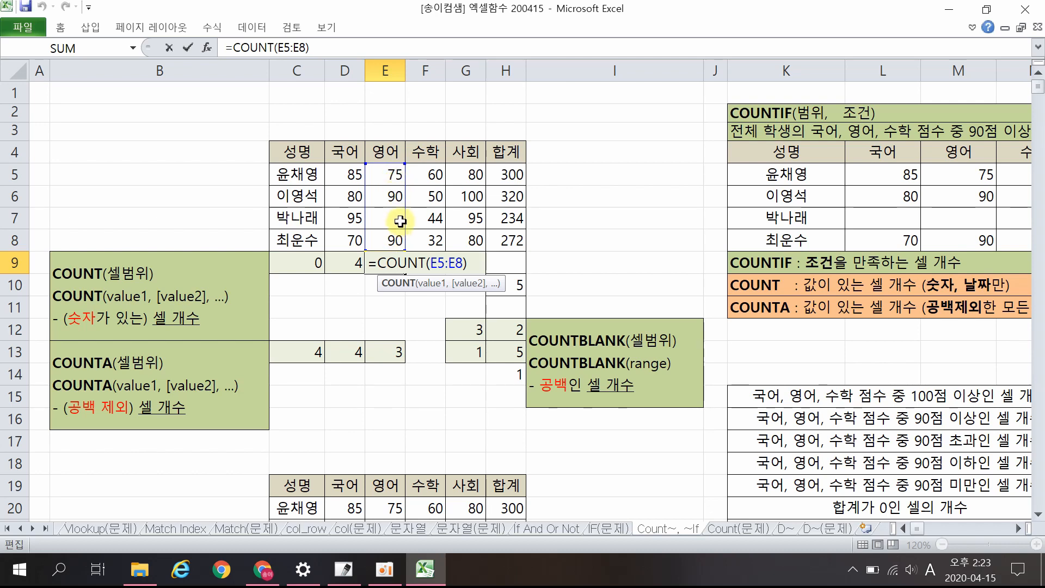
{"action": "key", "text": "Return"}
{"action": "double_click", "coordinate": [311, 261]}
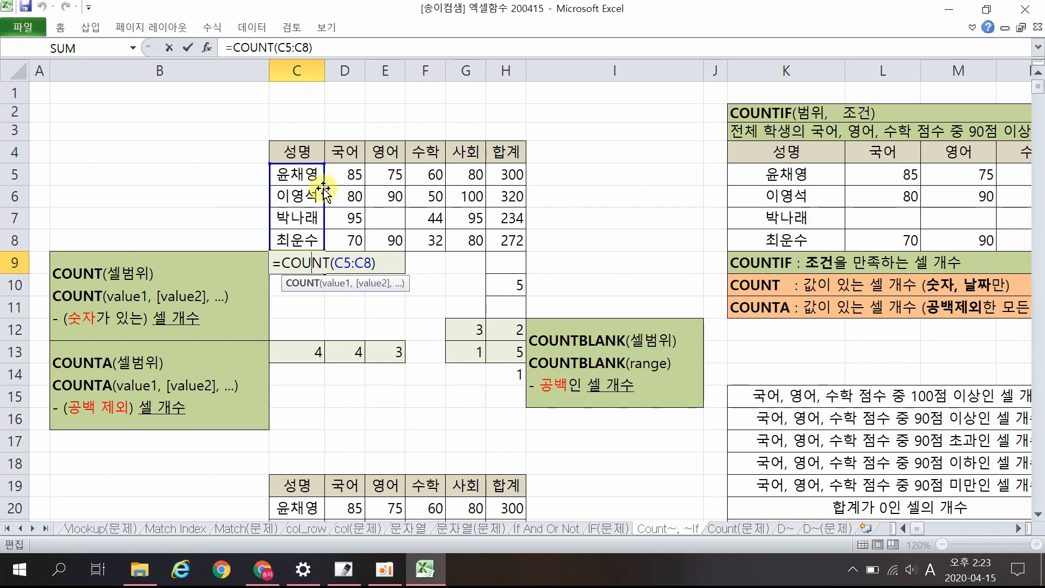
{"action": "key", "text": "Return"}
{"action": "left_click", "coordinate": [302, 262]}
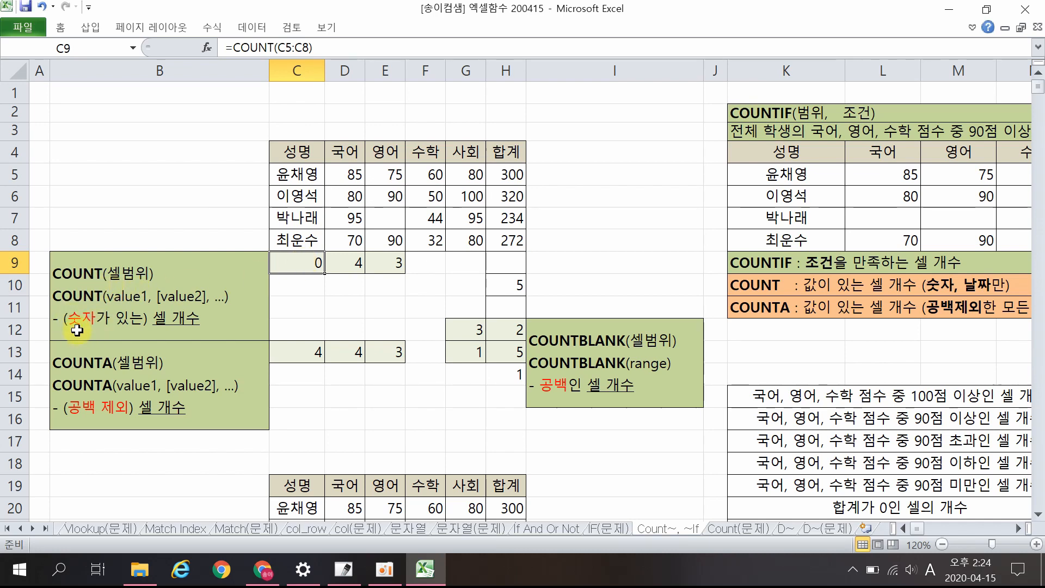
Enter a COUNT formula in D10 that counts the numeric cells of the 국어 column, D5:D8.
{"action": "left_click", "coordinate": [358, 275]}
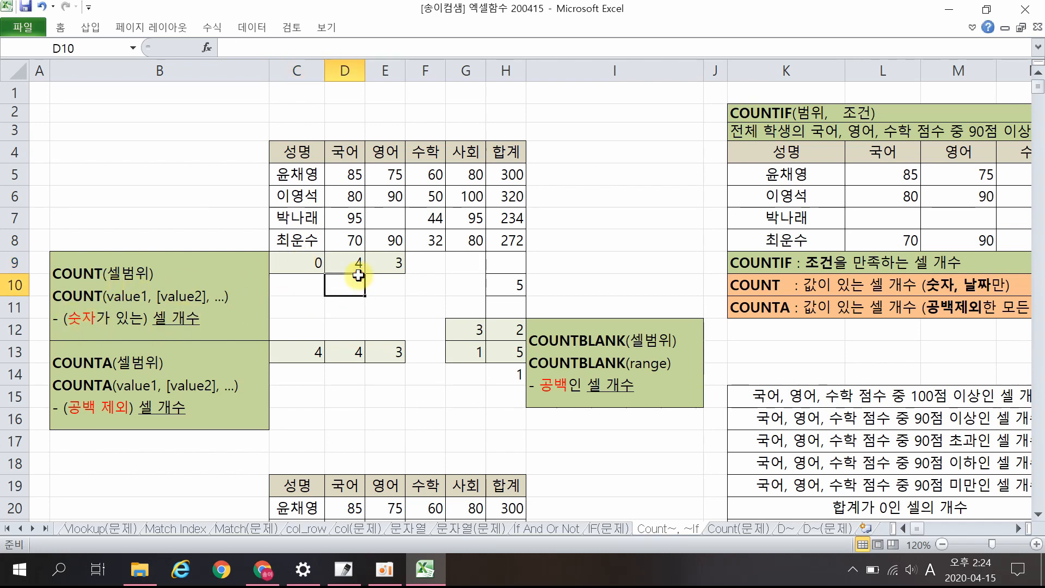
{"action": "type", "text": "=cou"}
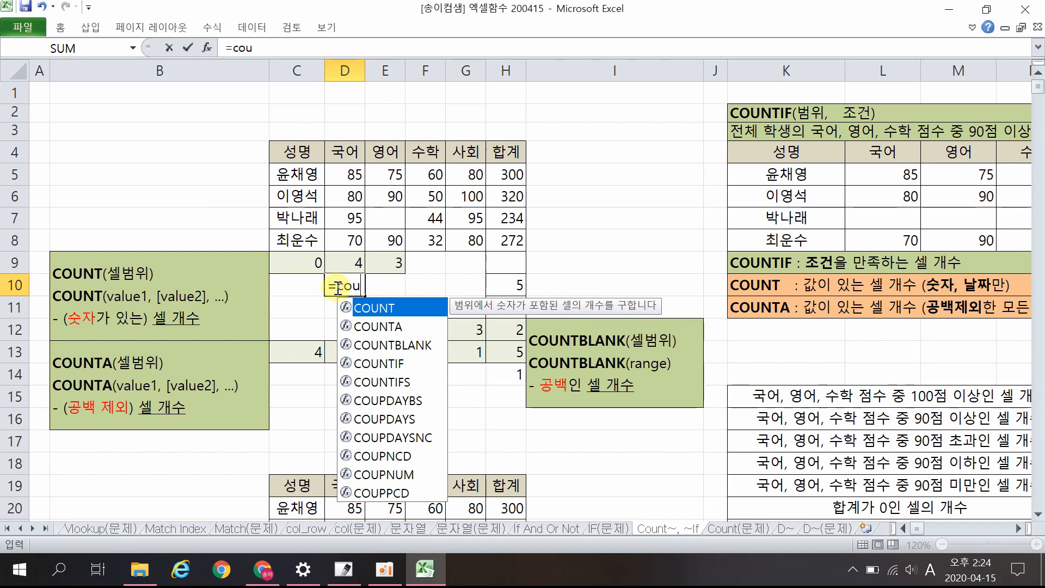
{"action": "double_click", "coordinate": [370, 309]}
{"action": "left_click_drag", "start_coordinate": [350, 175], "coordinate": [349, 237]}
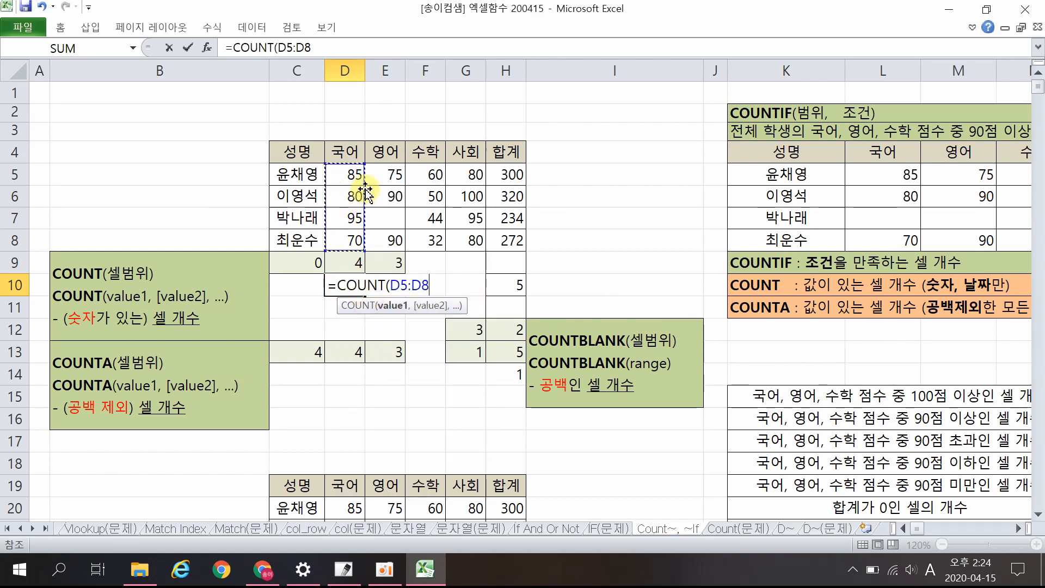
{"action": "key", "text": "Return"}
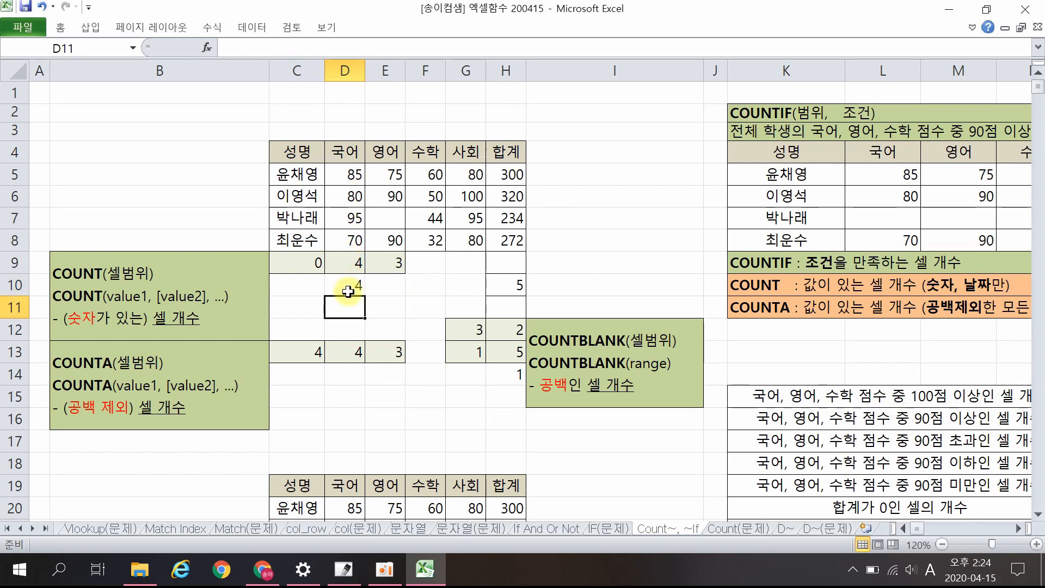
Enter a COUNT formula in C10 over the 성명 column, range C5:C8.
{"action": "left_click", "coordinate": [301, 282]}
{"action": "type", "text": "=cou"}
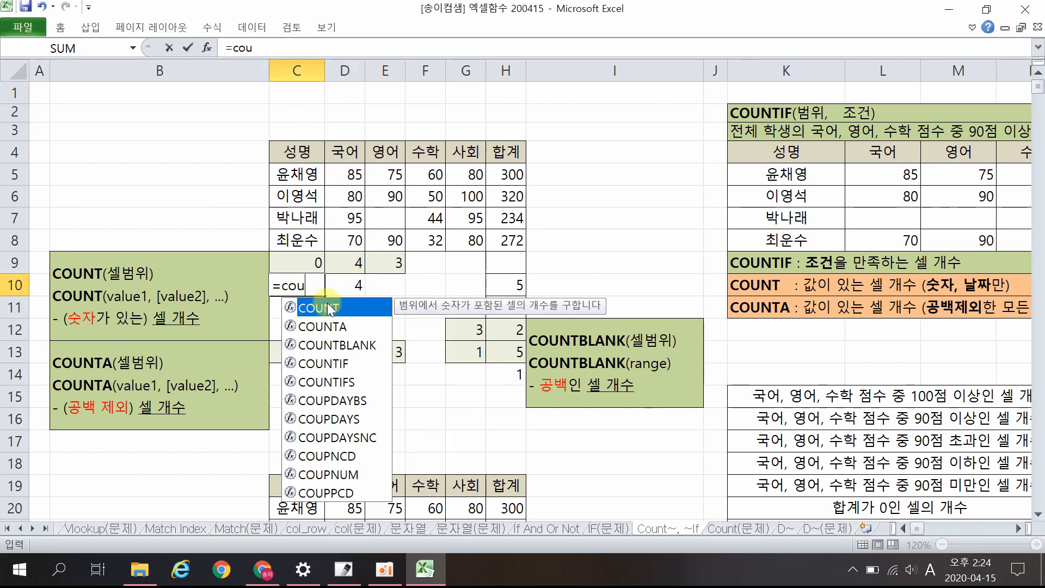
{"action": "double_click", "coordinate": [330, 309]}
{"action": "left_click_drag", "start_coordinate": [315, 173], "coordinate": [311, 233]}
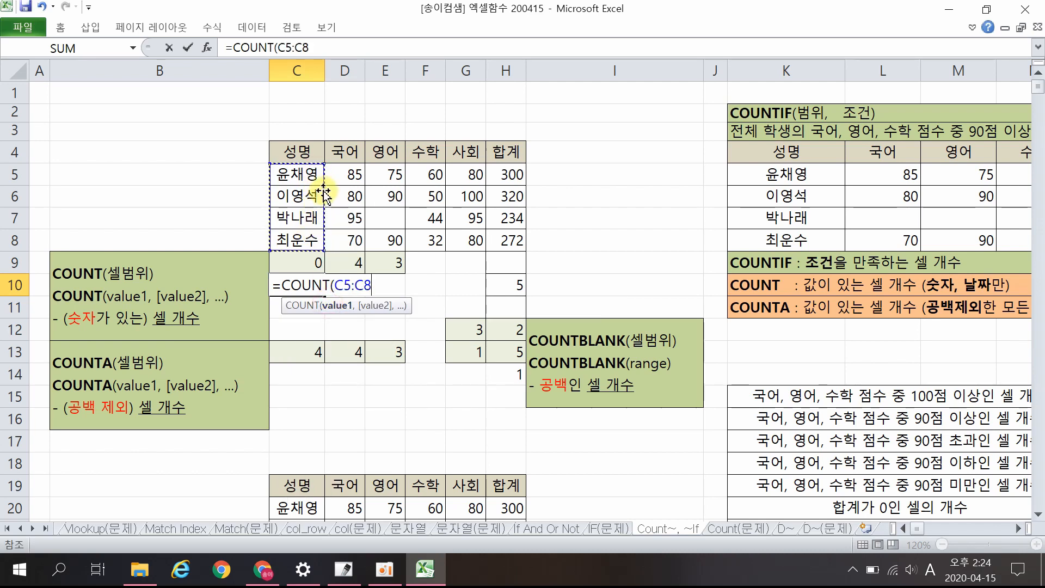
{"action": "key", "text": "Return"}
Enter a COUNT formula in E10 over the 영어 column, range E5:E8.
{"action": "left_click", "coordinate": [391, 285]}
{"action": "type", "text": "=cou"}
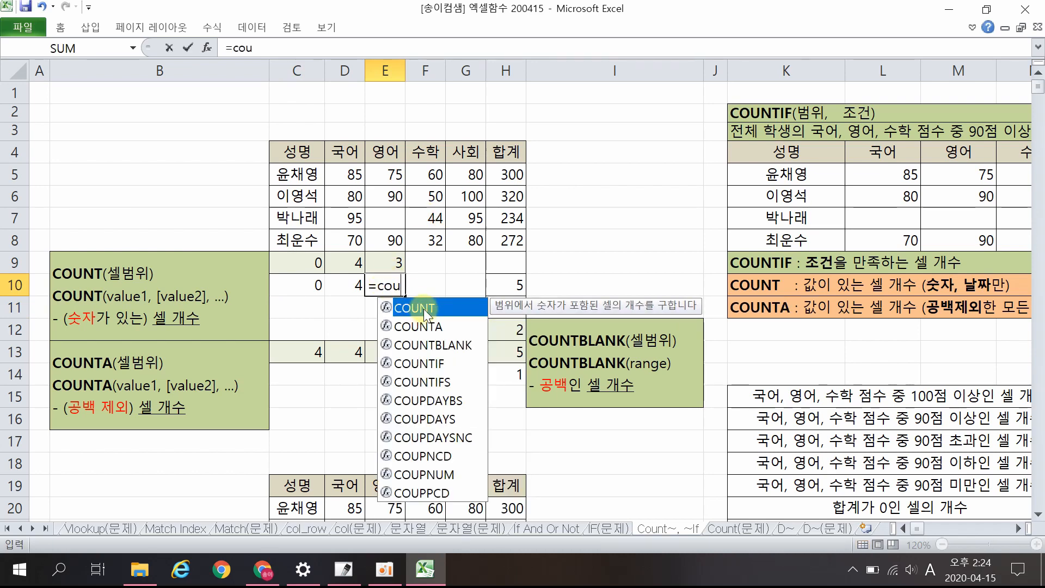
{"action": "double_click", "coordinate": [425, 316]}
{"action": "left_click_drag", "start_coordinate": [401, 177], "coordinate": [396, 230]}
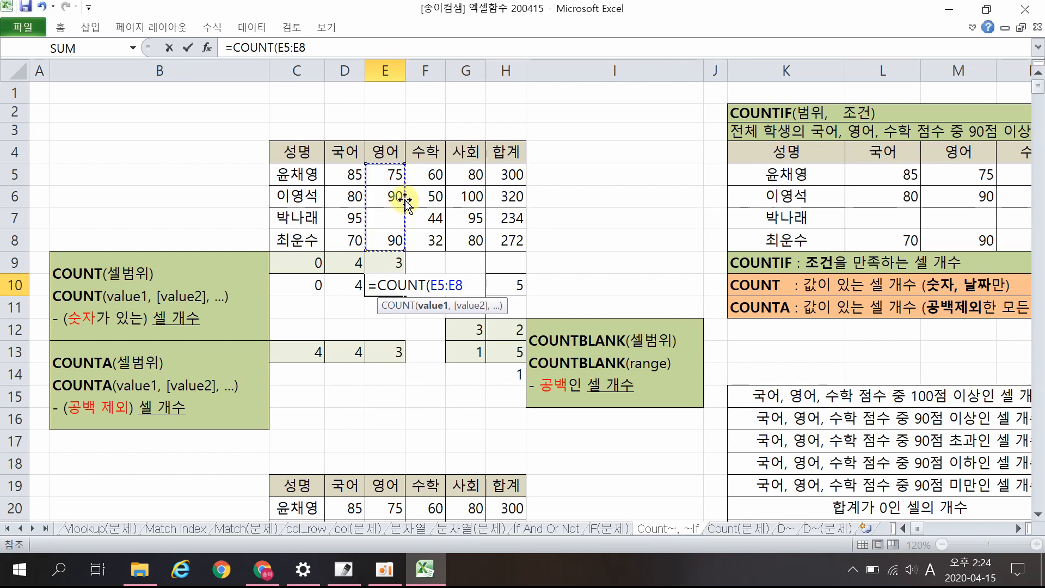
{"action": "key", "text": "Return"}
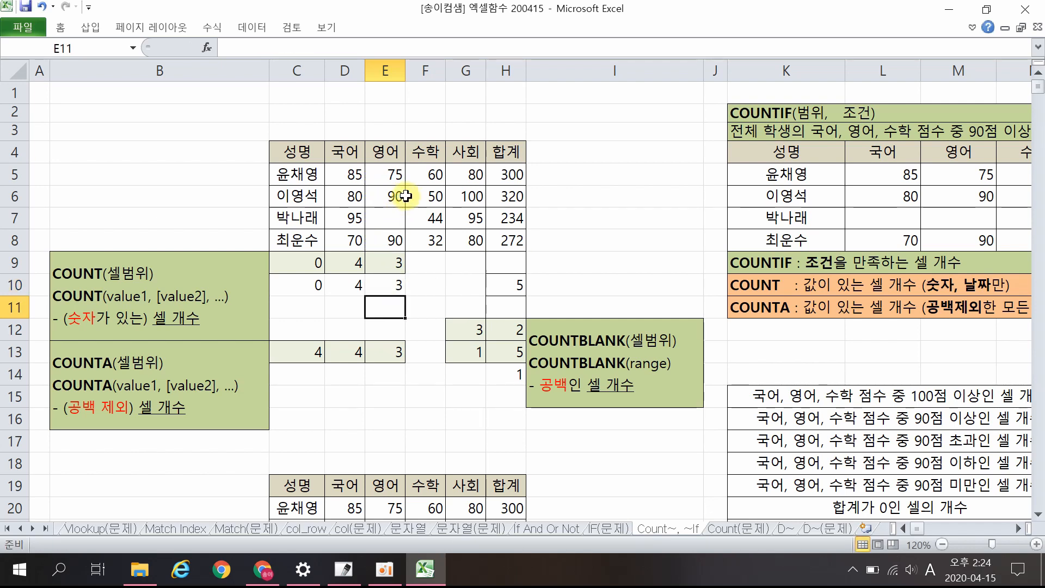
Review the COUNTA description in B13 and examine the COUNTA formulas in D13, E13 and C13 with their ranges.
{"action": "left_click", "coordinate": [163, 369]}
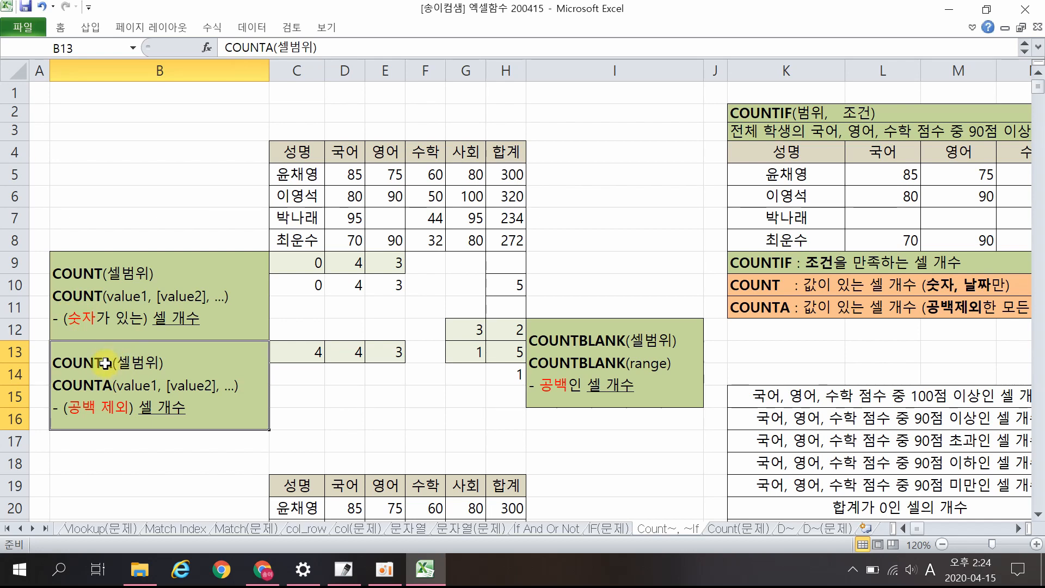
{"action": "left_click_drag", "start_coordinate": [294, 174], "coordinate": [299, 237]}
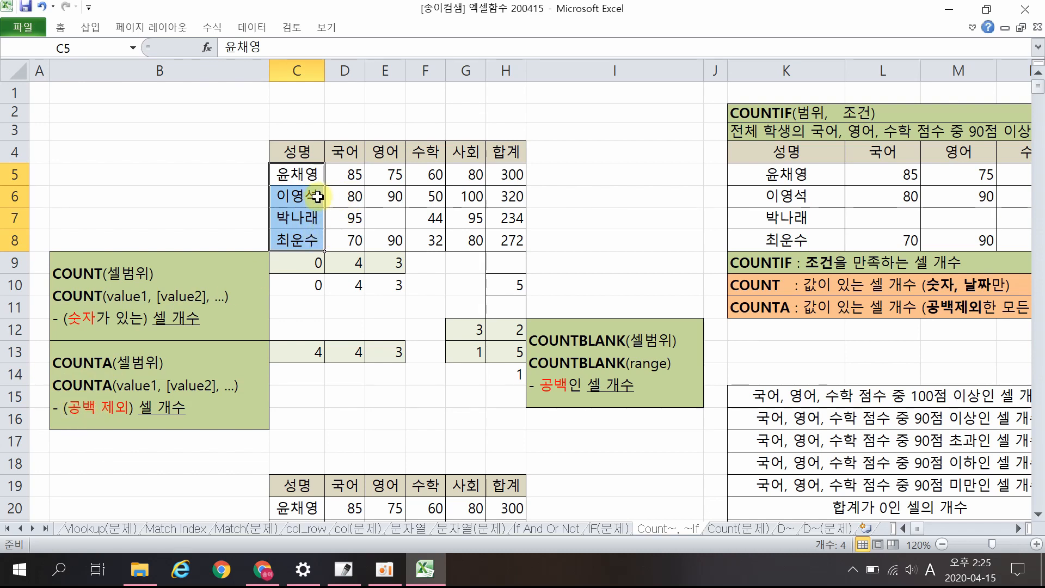
{"action": "left_click", "coordinate": [343, 354]}
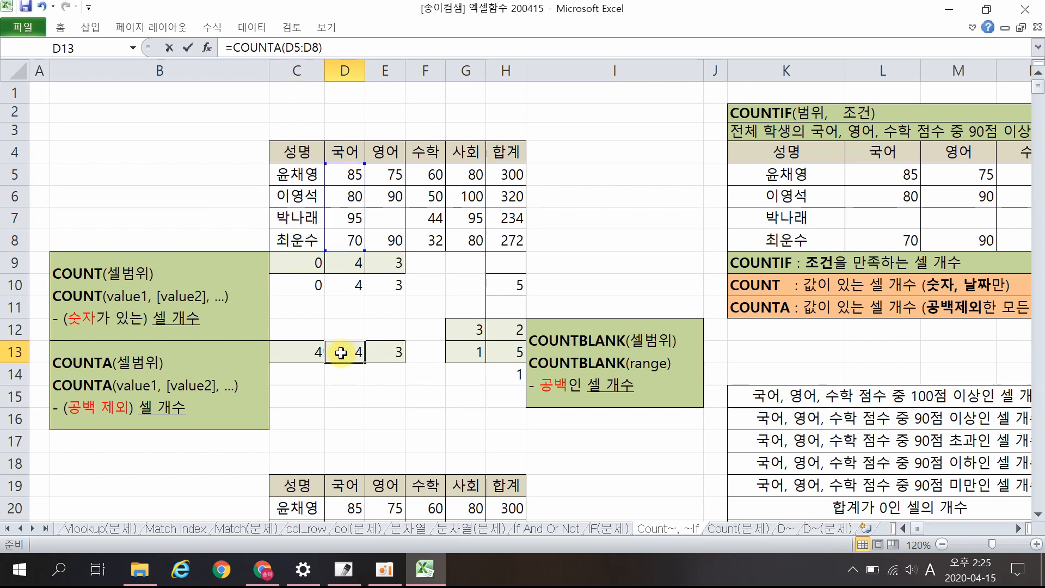
{"action": "double_click", "coordinate": [342, 354]}
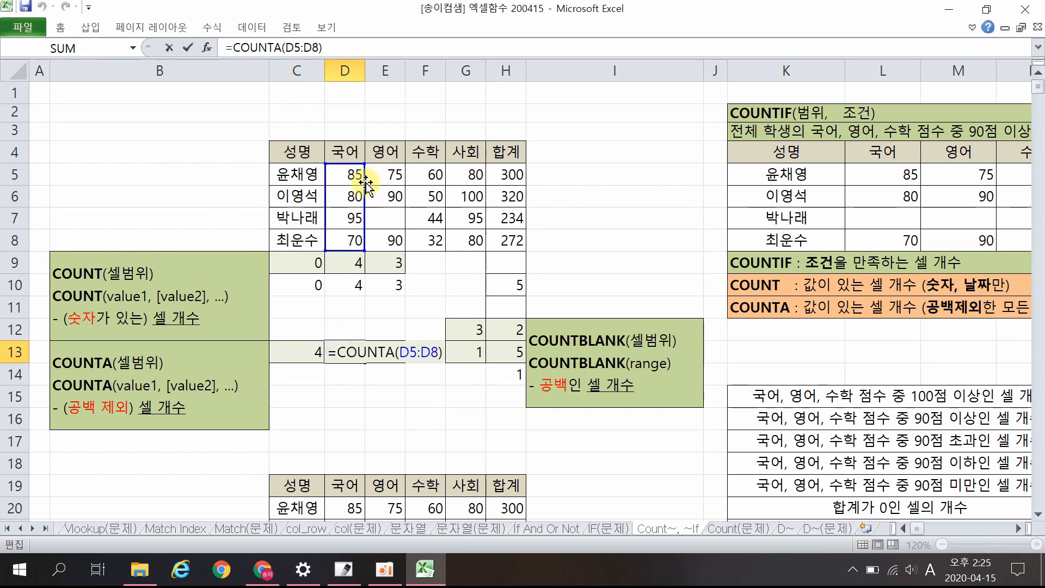
{"action": "key", "text": "Return"}
{"action": "left_click", "coordinate": [392, 351]}
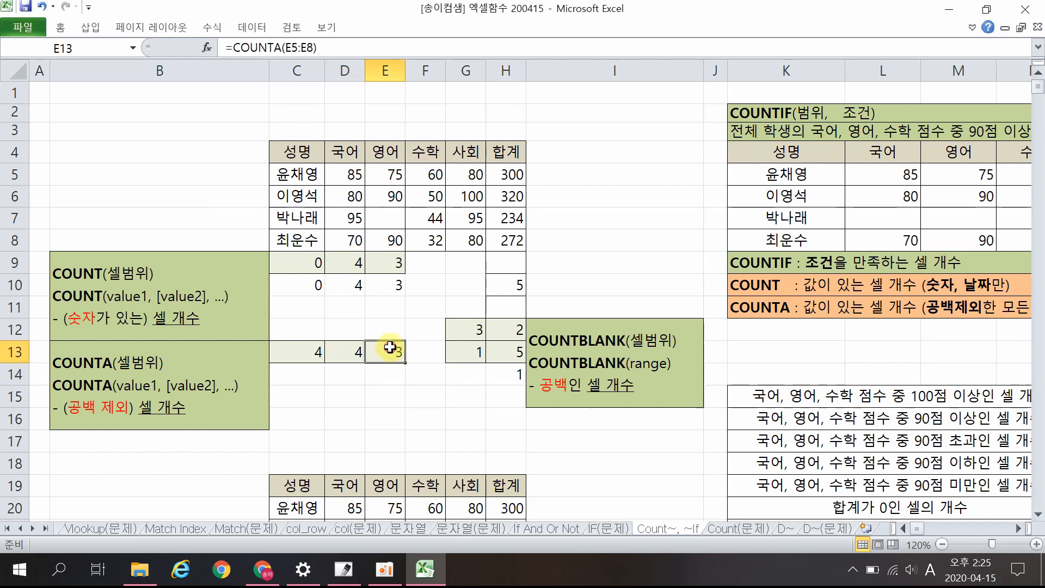
{"action": "double_click", "coordinate": [392, 351]}
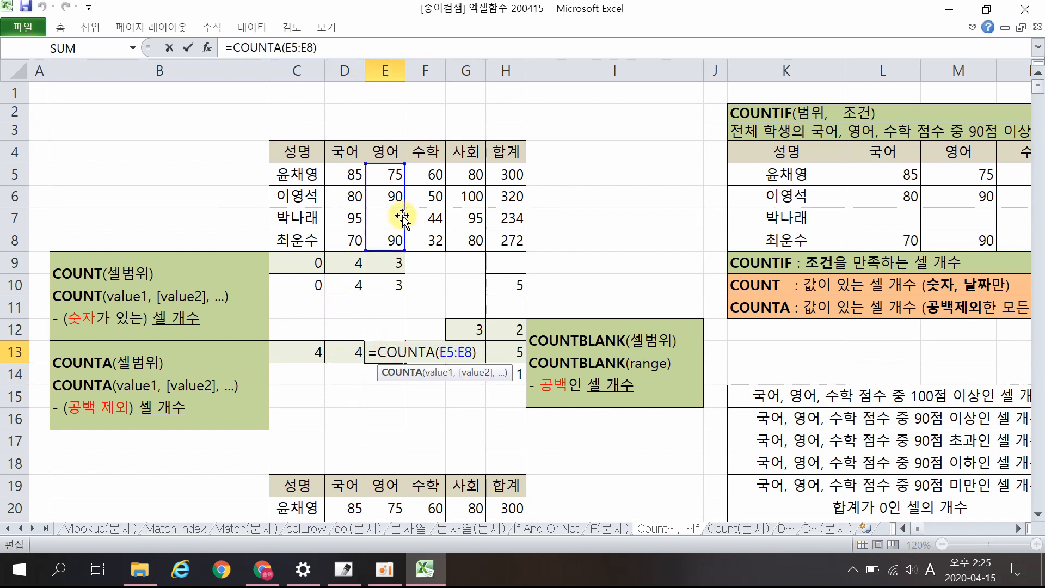
{"action": "key", "text": "Return"}
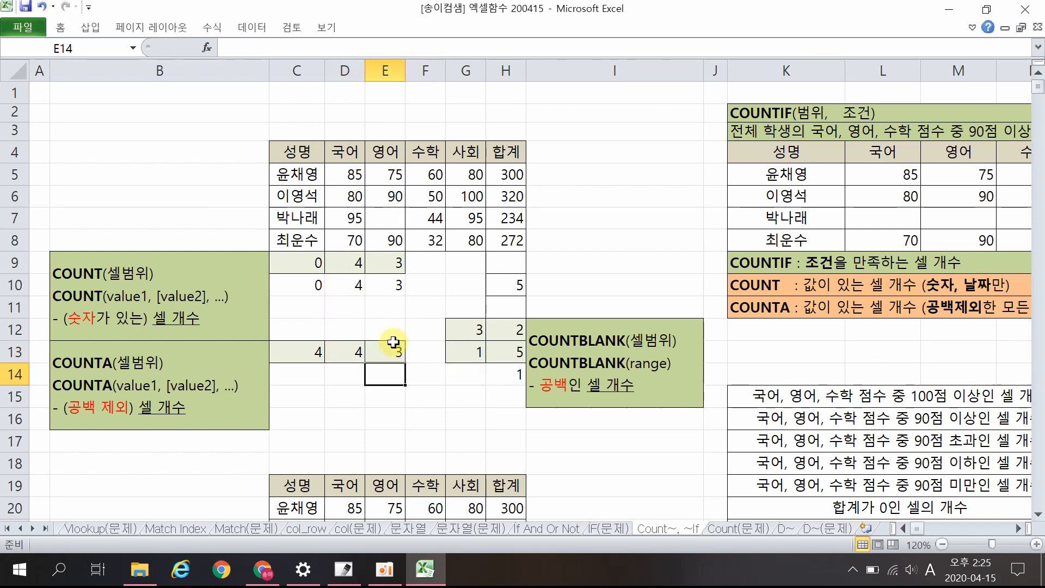
{"action": "left_click", "coordinate": [312, 353]}
{"action": "double_click", "coordinate": [312, 352]}
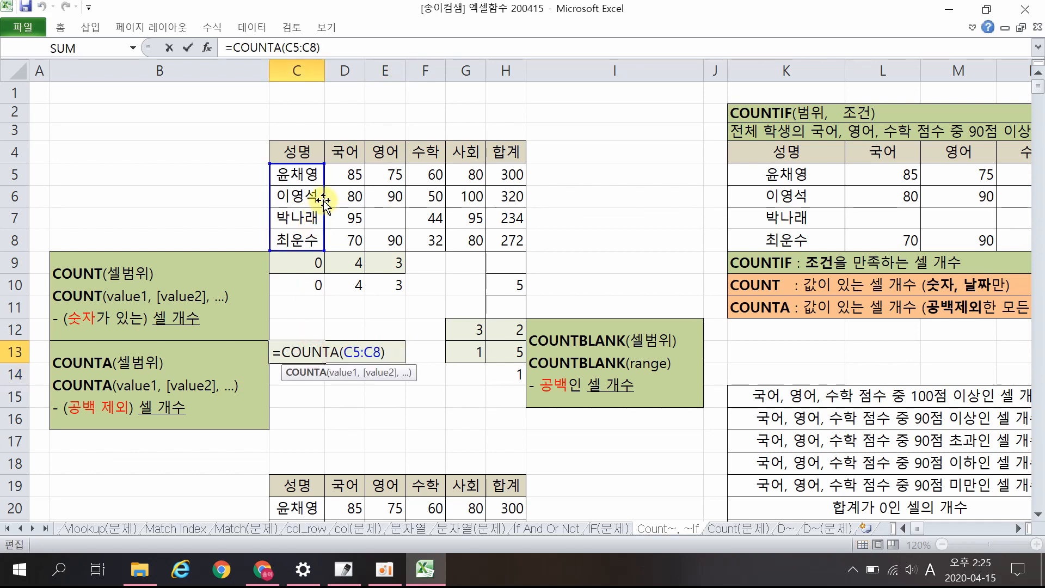
{"action": "key", "text": "Return"}
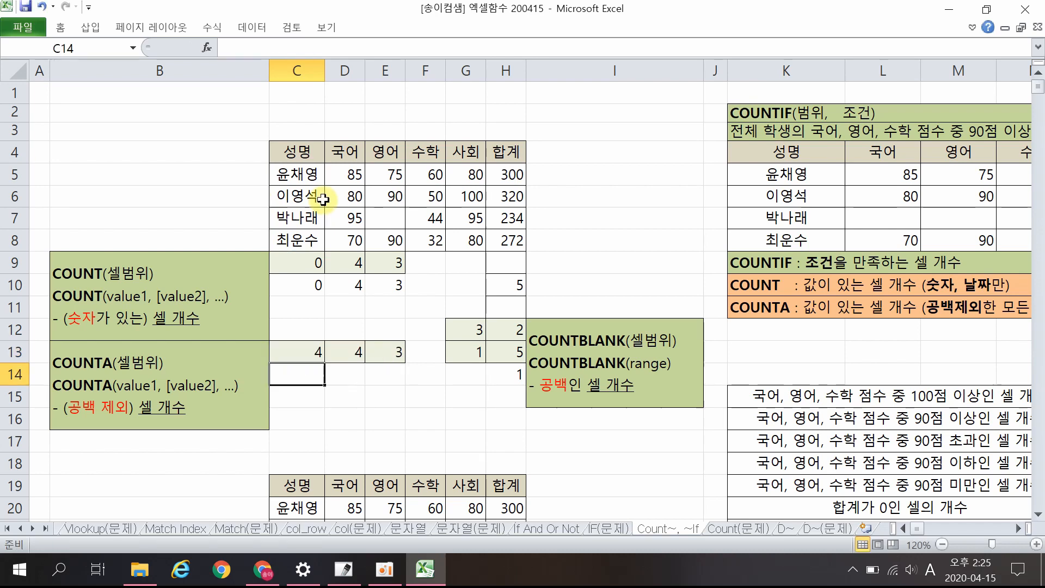
Compare the COUNT results in row 9 with the COUNTA results in row 13 for the name and score columns.
{"action": "left_click", "coordinate": [161, 270]}
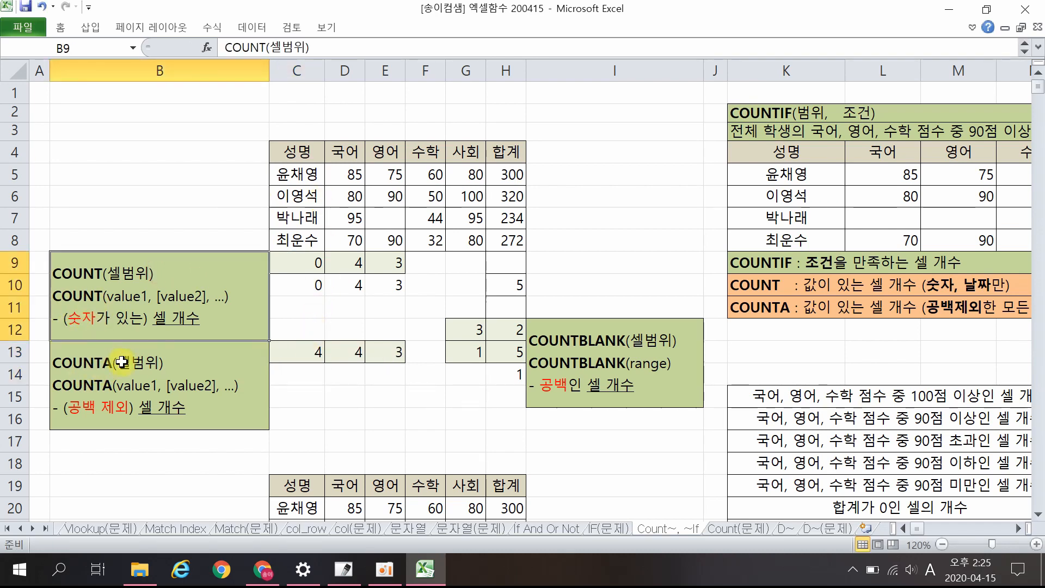
{"action": "left_click", "coordinate": [263, 198]}
{"action": "left_click", "coordinate": [292, 173]}
{"action": "left_click", "coordinate": [337, 197]}
{"action": "left_click", "coordinate": [378, 199]}
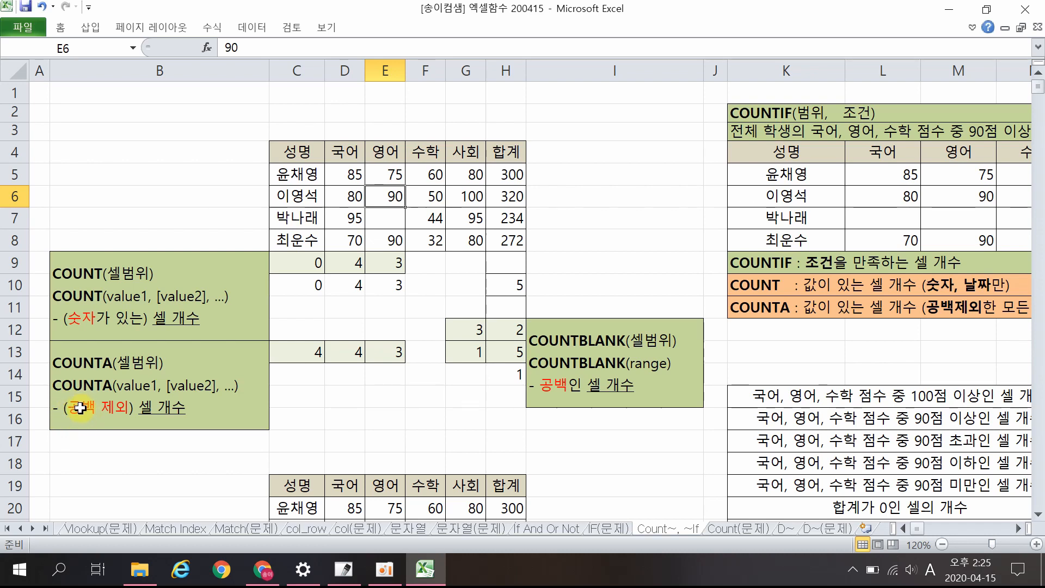
{"action": "left_click_drag", "start_coordinate": [360, 263], "coordinate": [392, 347]}
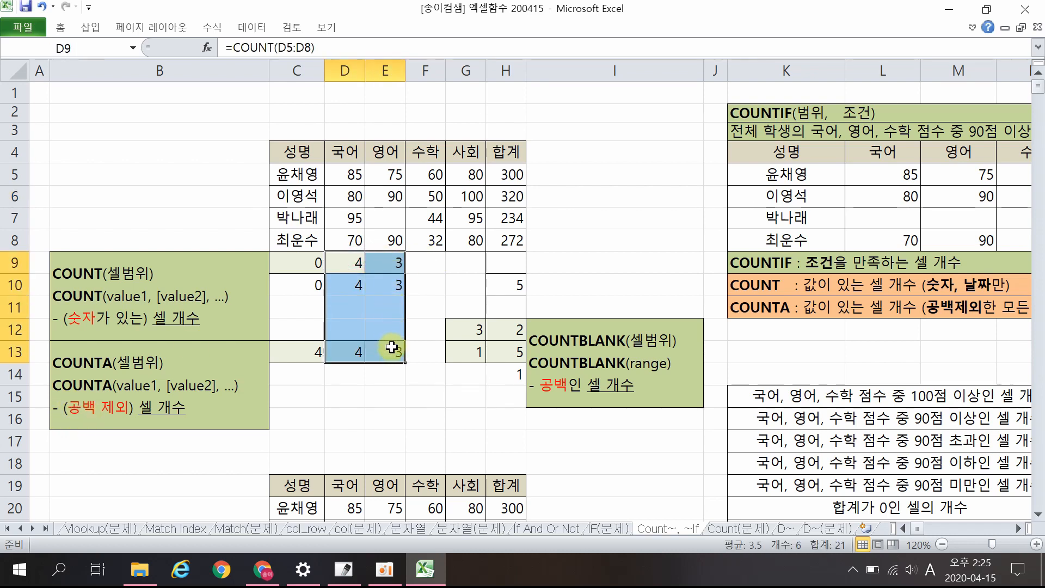
{"action": "left_click_drag", "start_coordinate": [308, 263], "coordinate": [306, 348]}
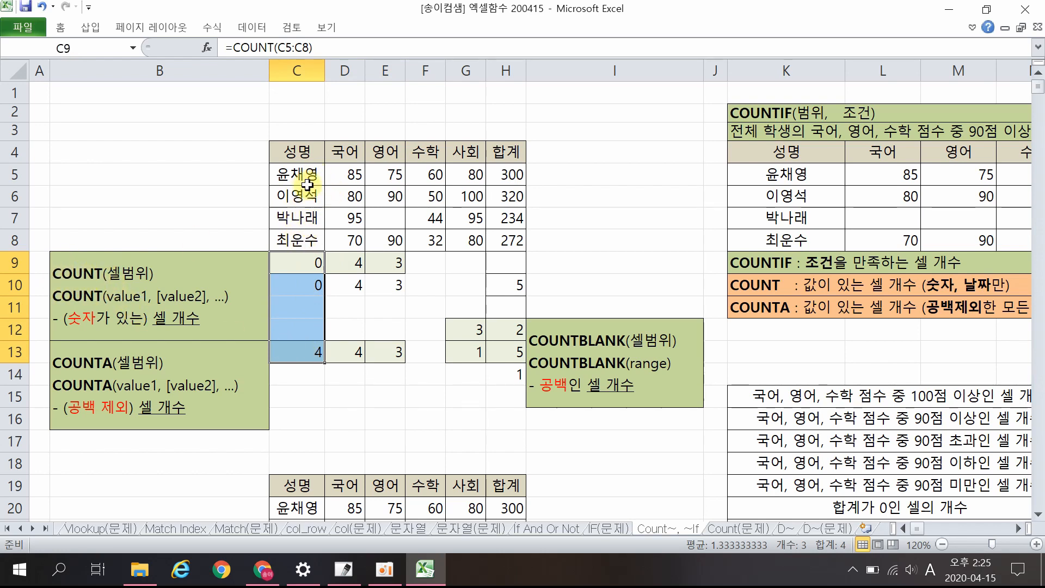
{"action": "left_click", "coordinate": [303, 263]}
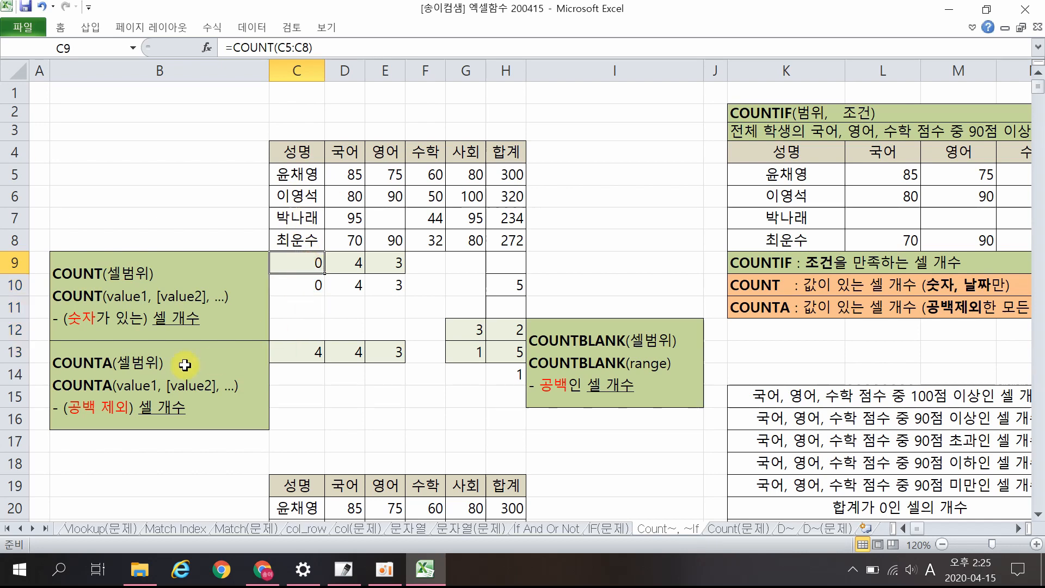
{"action": "double_click", "coordinate": [302, 352]}
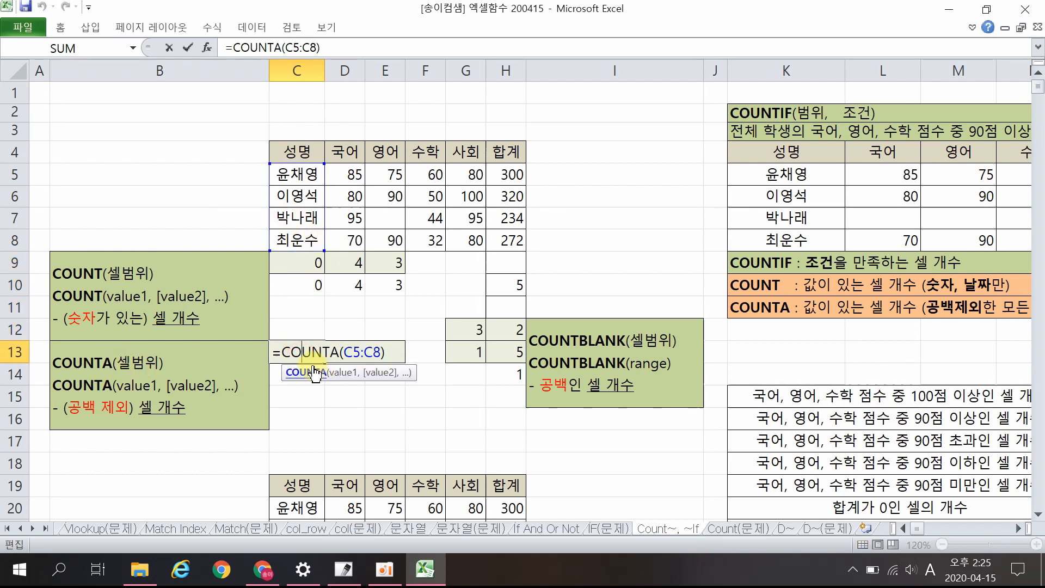
{"action": "key", "text": "Escape"}
{"action": "left_click", "coordinate": [309, 266]}
{"action": "left_click_drag", "start_coordinate": [310, 266], "coordinate": [303, 368]}
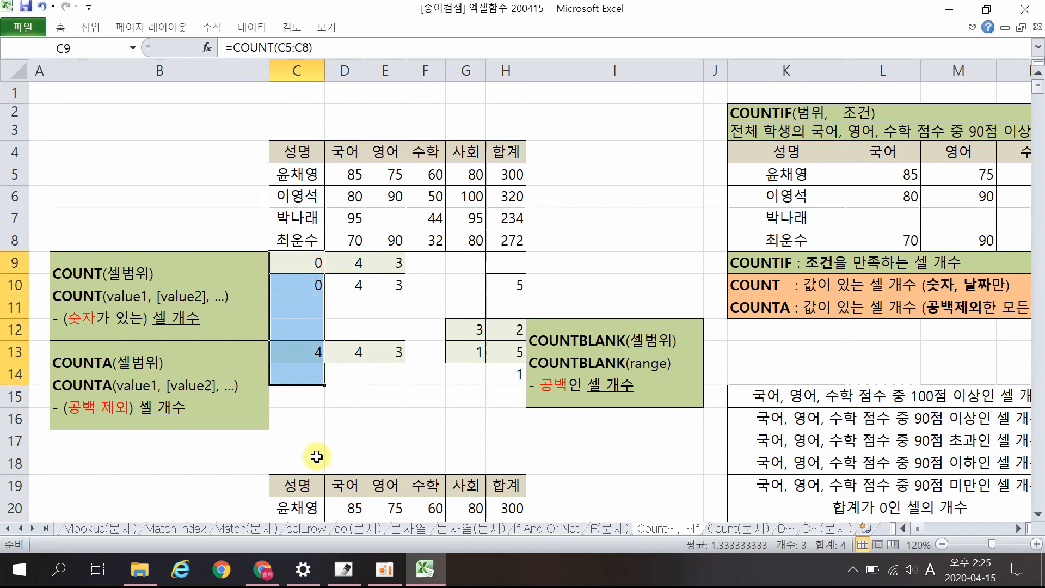
{"action": "left_click", "coordinate": [327, 419]}
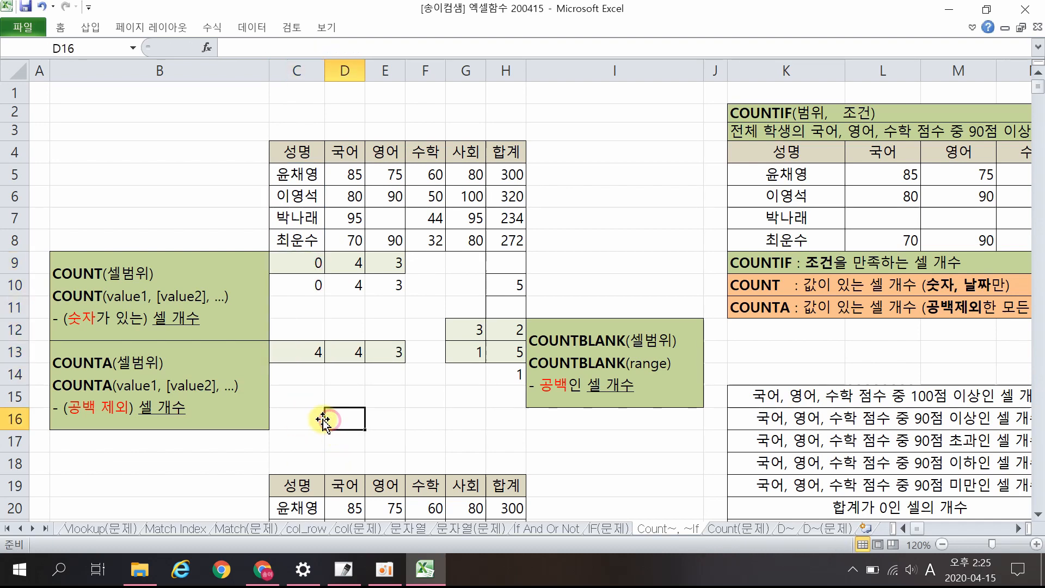
Enter a COUNTA formula in C14 over the 성명 column, range C5:C8.
{"action": "left_click", "coordinate": [347, 370]}
{"action": "key", "text": "Left"}
{"action": "type", "text": "=cou"}
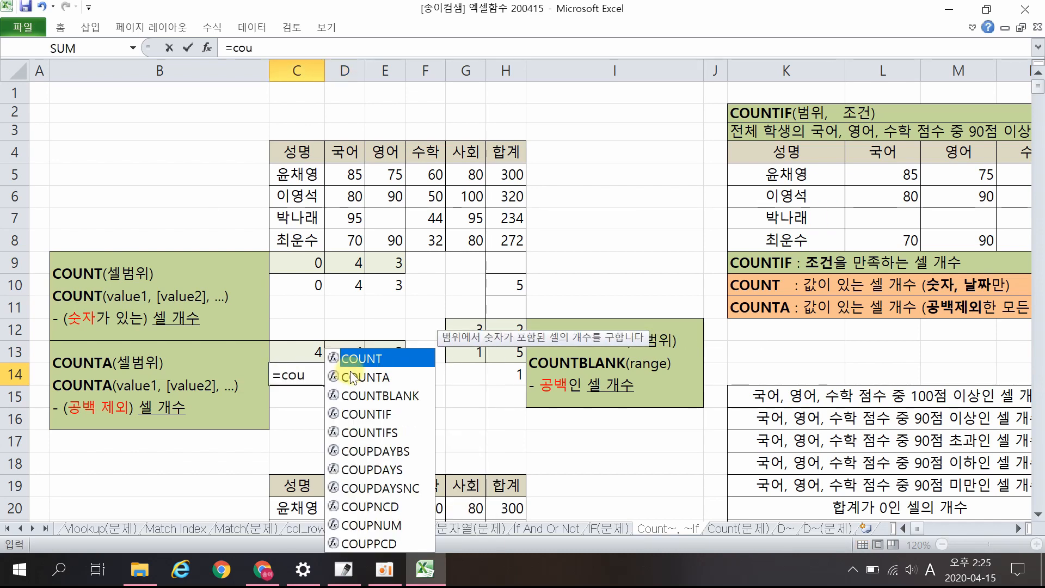
{"action": "left_click", "coordinate": [352, 377]}
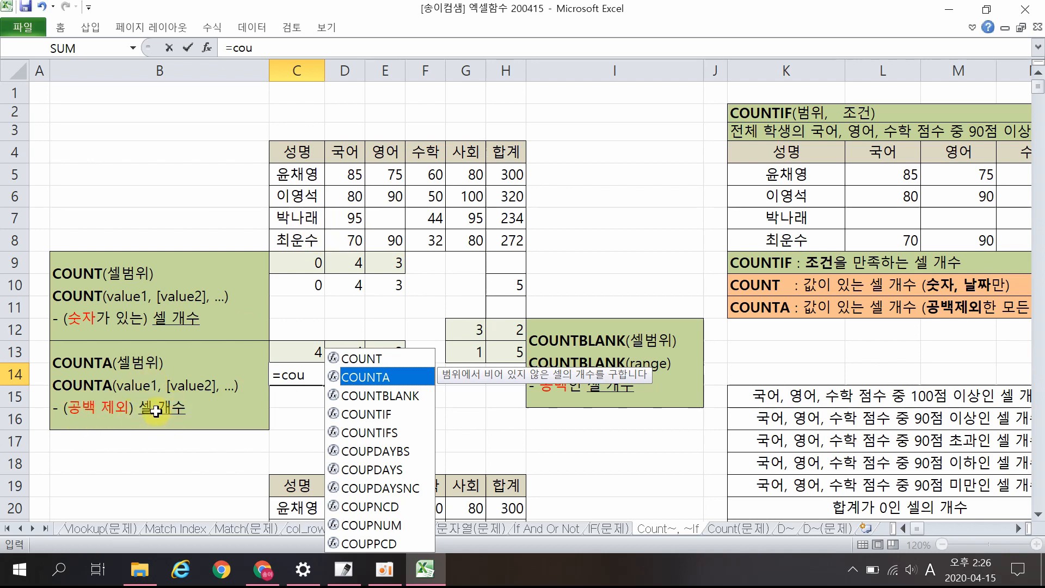
{"action": "double_click", "coordinate": [384, 377]}
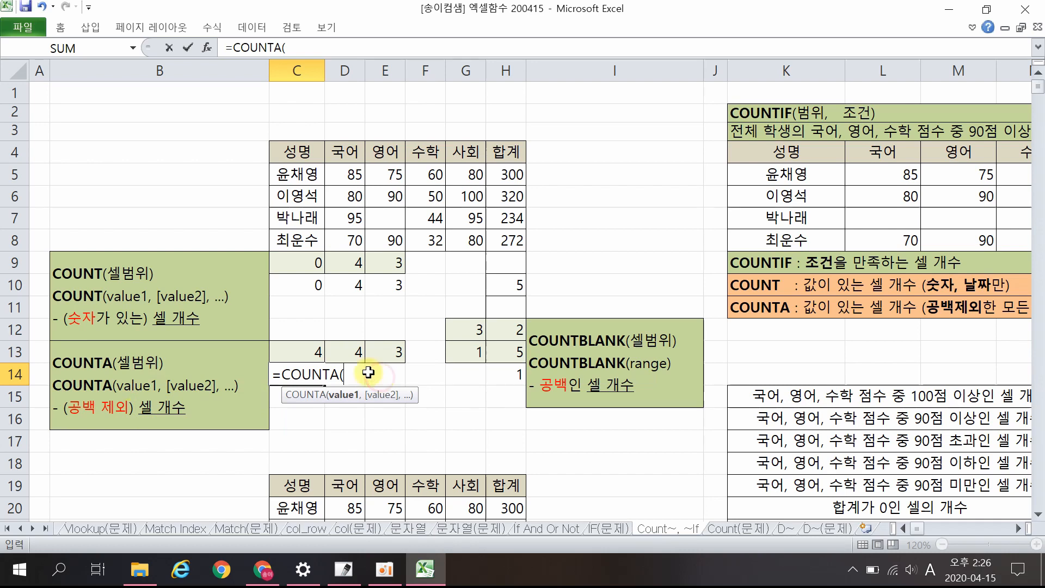
{"action": "left_click_drag", "start_coordinate": [288, 173], "coordinate": [294, 250]}
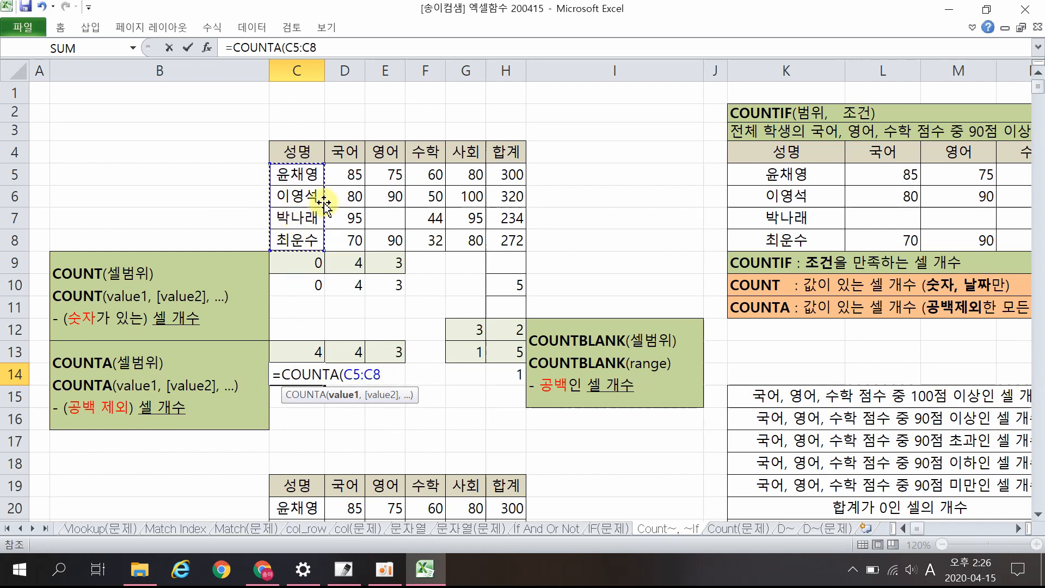
{"action": "key", "text": "Return"}
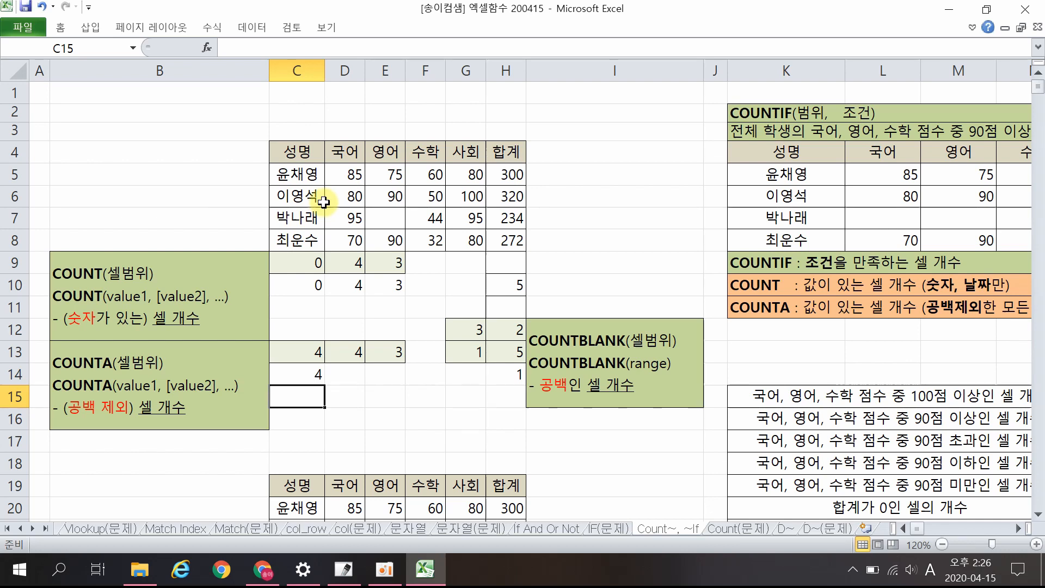
Review the COUNTBLANK description in I12 and examine the COUNTBLANK formulas in H12, G12, G13 and H13 with their ranges.
{"action": "left_click", "coordinate": [600, 364]}
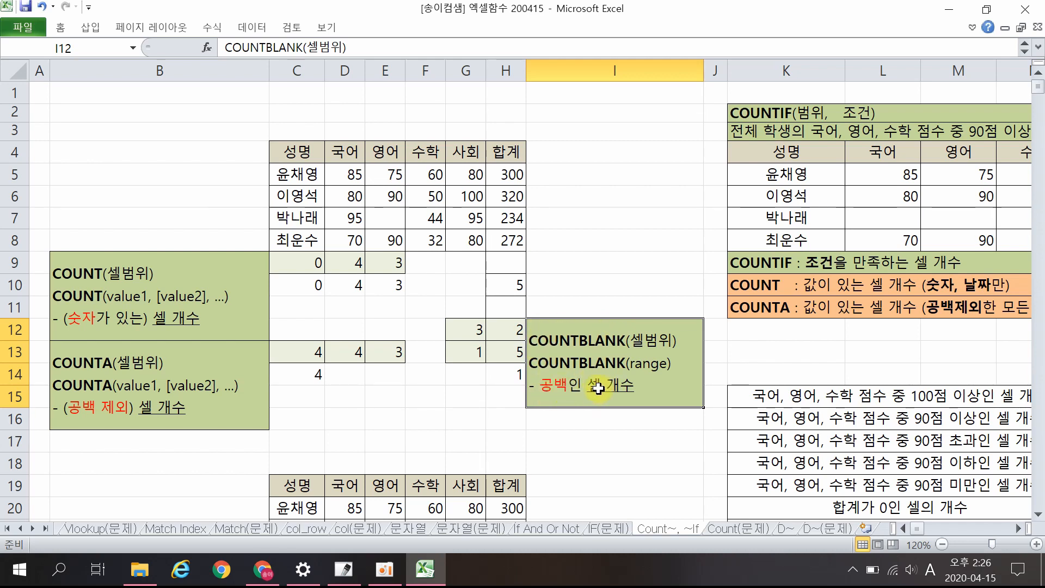
{"action": "left_click", "coordinate": [507, 329]}
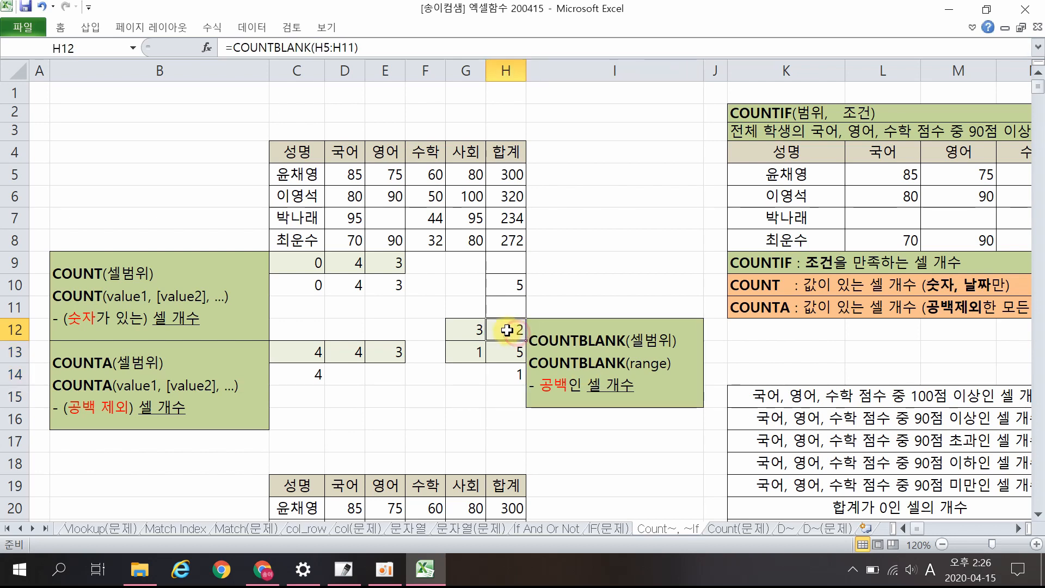
{"action": "double_click", "coordinate": [507, 329]}
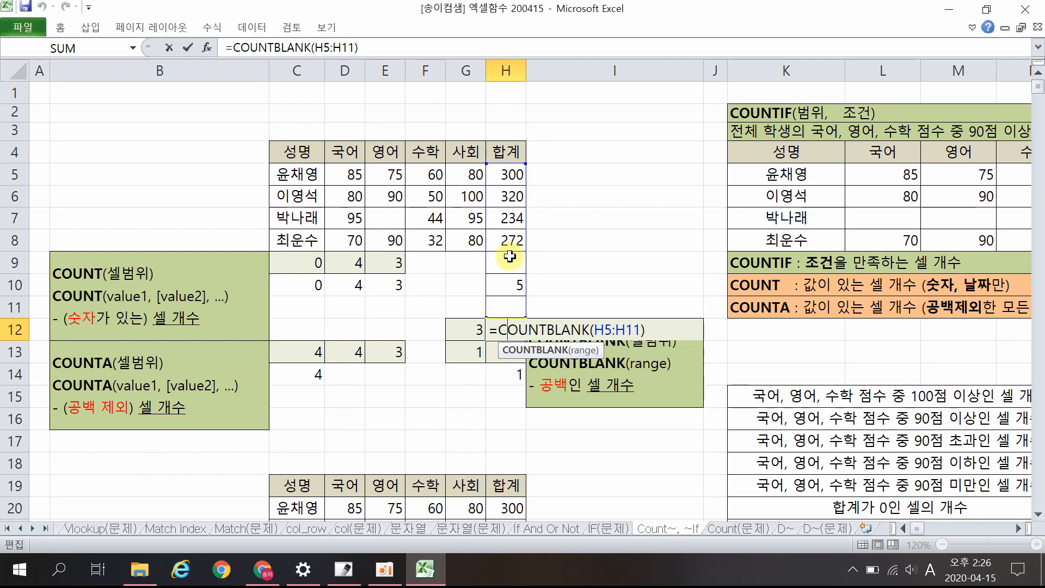
{"action": "key", "text": "Return"}
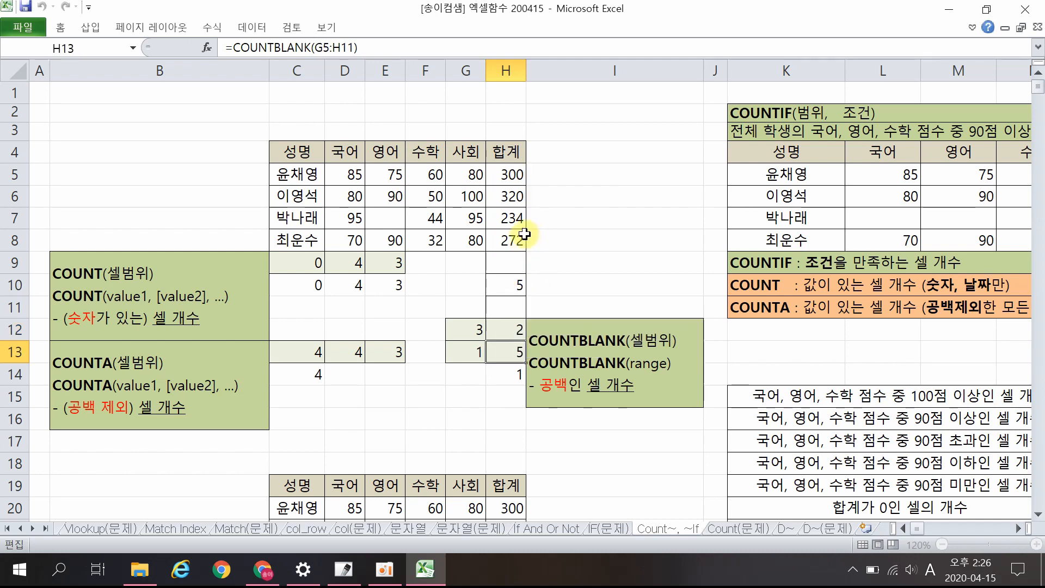
{"action": "left_click", "coordinate": [511, 329]}
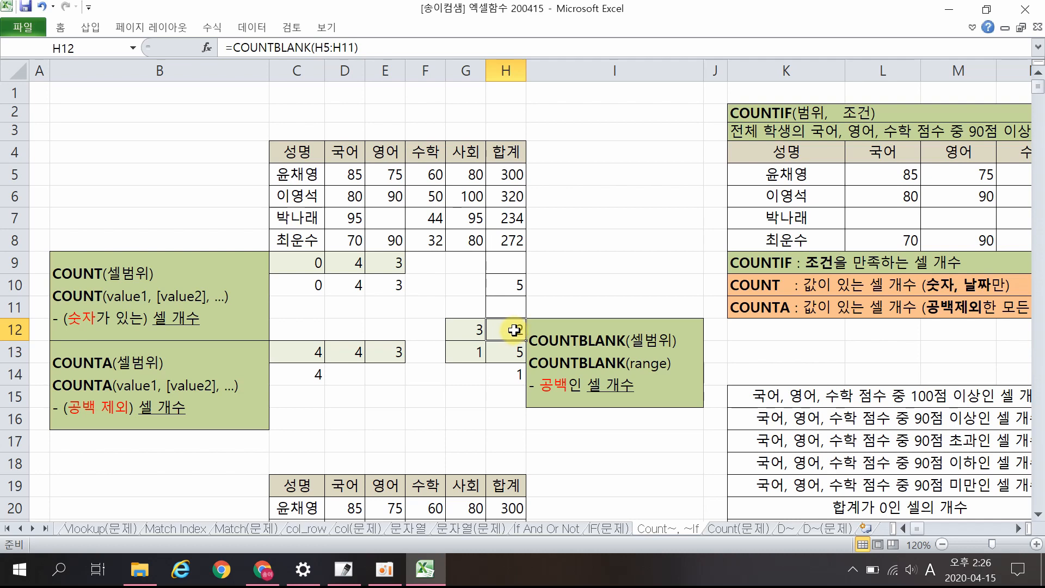
{"action": "double_click", "coordinate": [478, 328]}
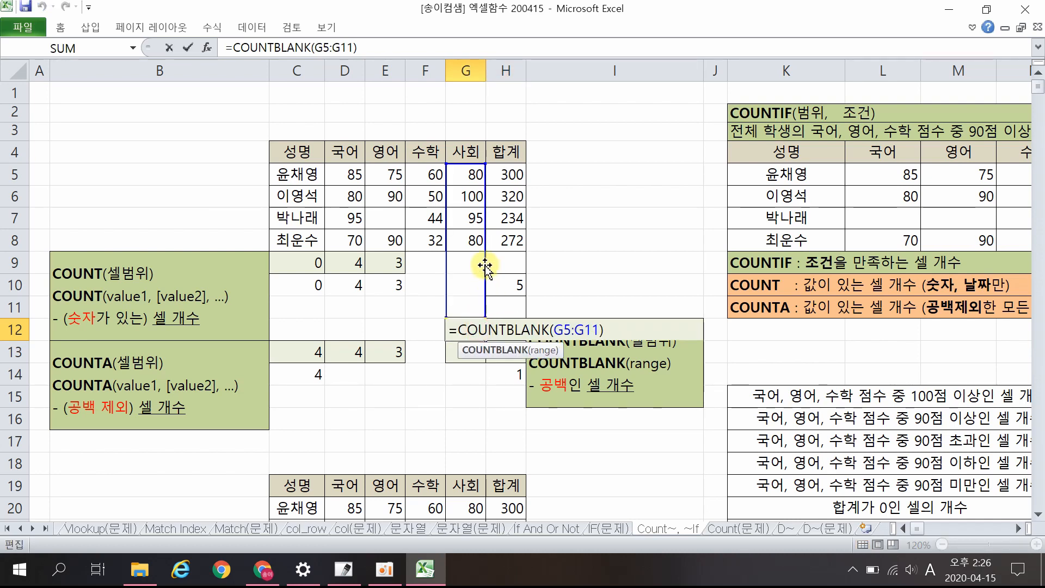
{"action": "key", "text": "Return"}
{"action": "double_click", "coordinate": [467, 352]}
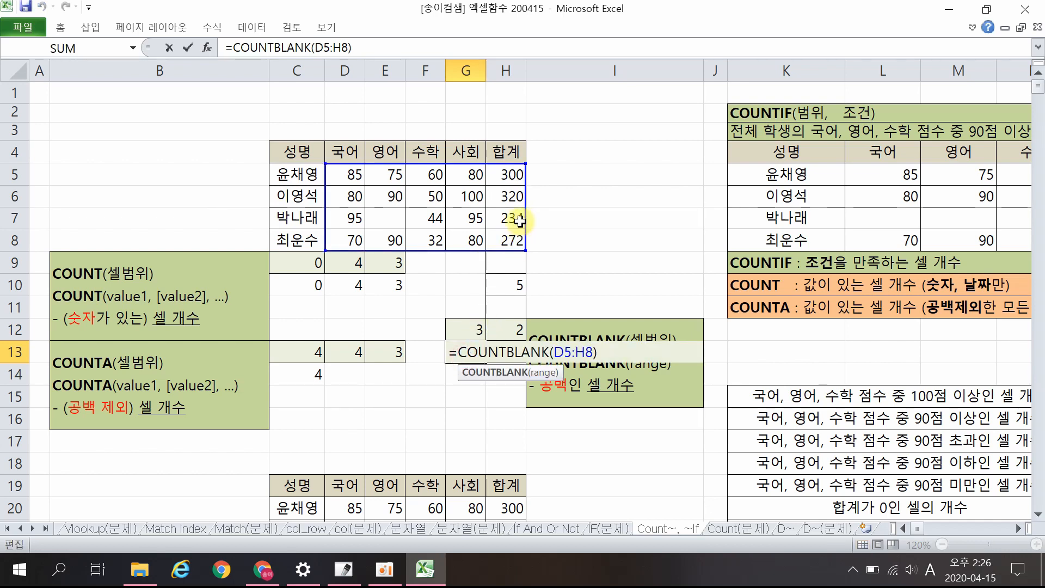
{"action": "key", "text": "Return"}
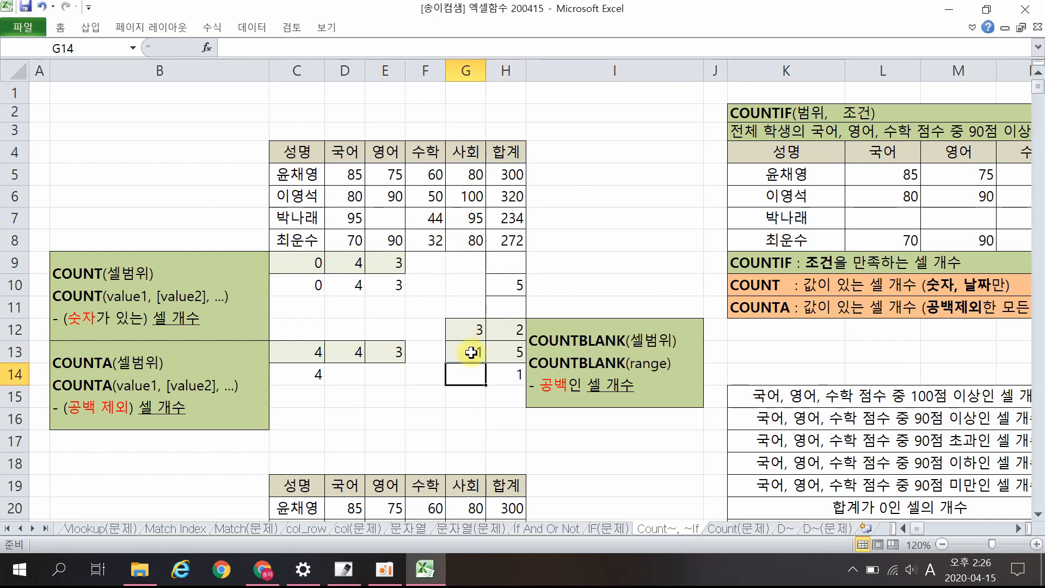
{"action": "double_click", "coordinate": [512, 352]}
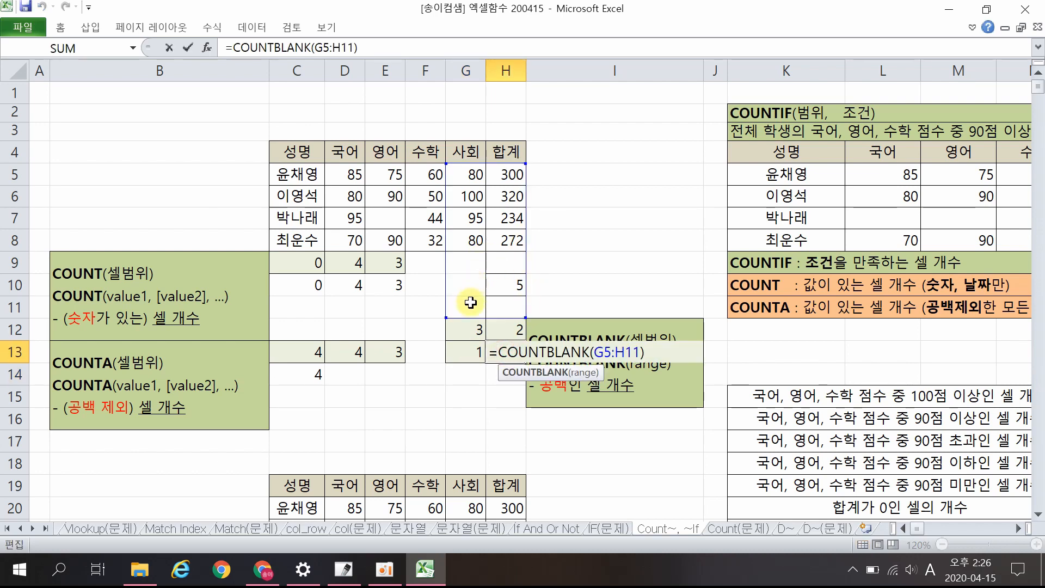
{"action": "key", "text": "Return"}
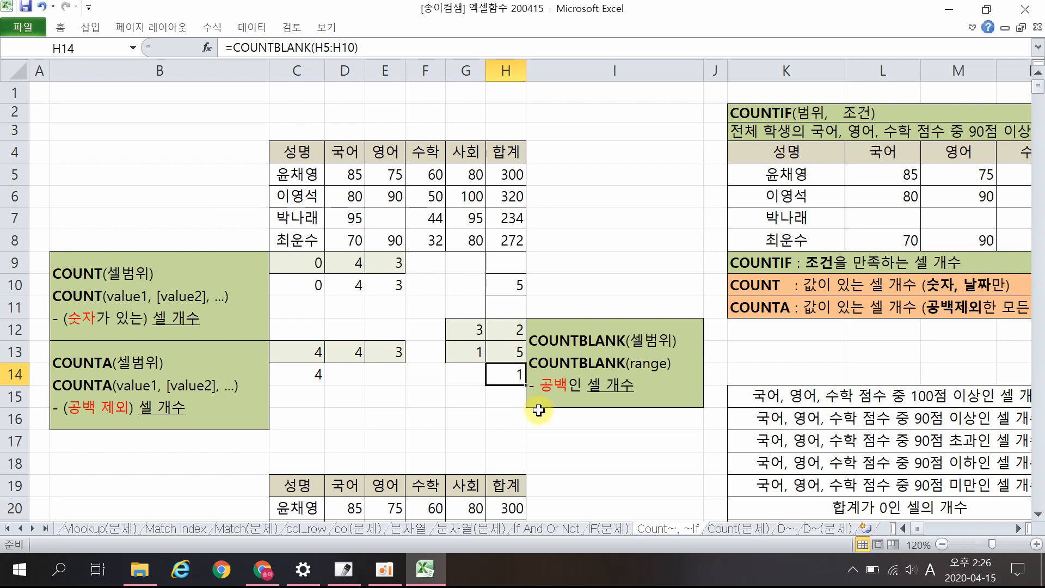
Enter a COUNTBLANK formula in G14 over the range G9:H11.
{"action": "left_click", "coordinate": [463, 379]}
{"action": "type", "text": "=cou"}
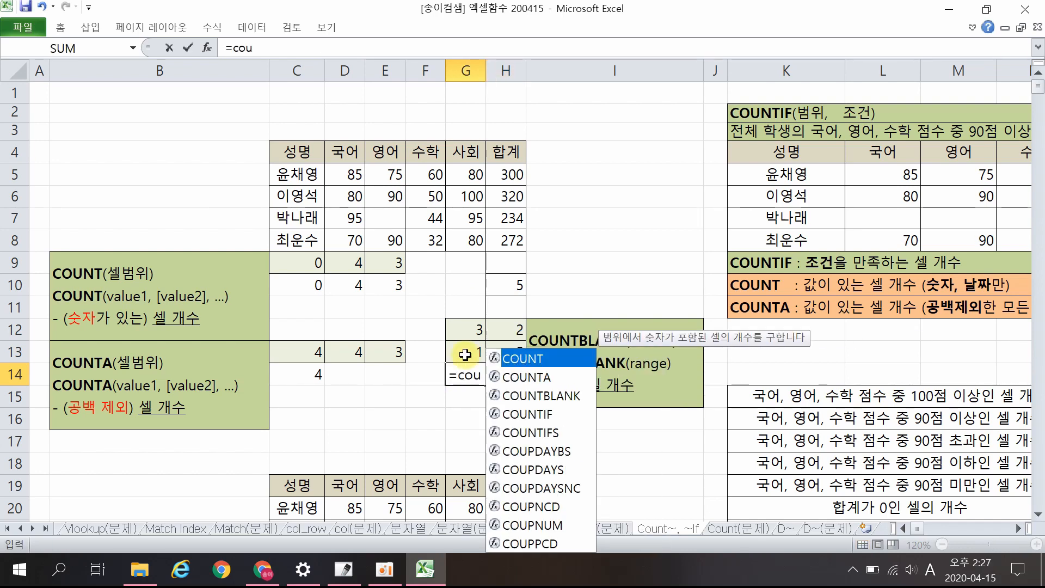
{"action": "left_click", "coordinate": [512, 402]}
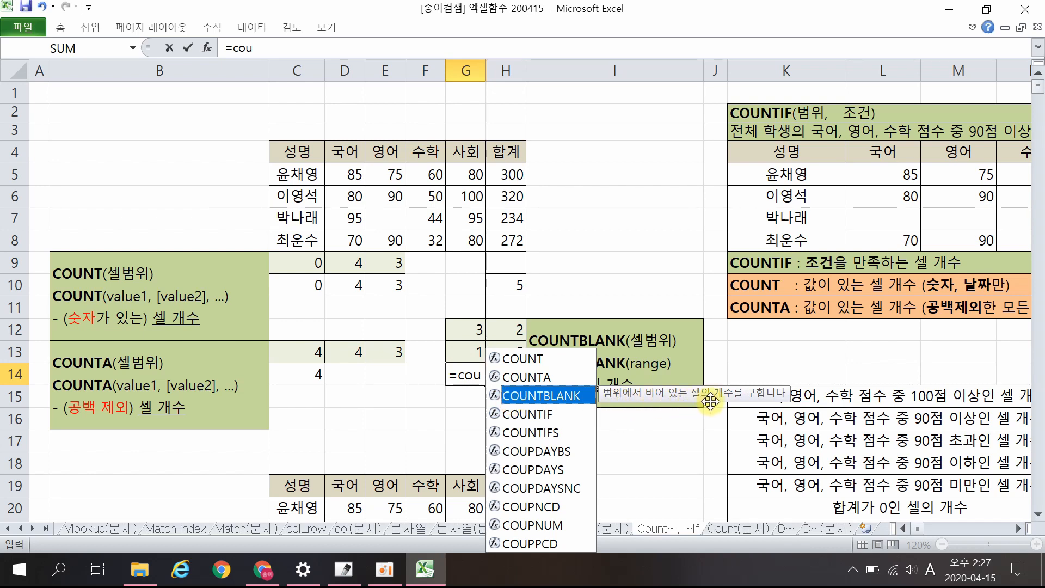
{"action": "double_click", "coordinate": [571, 395]}
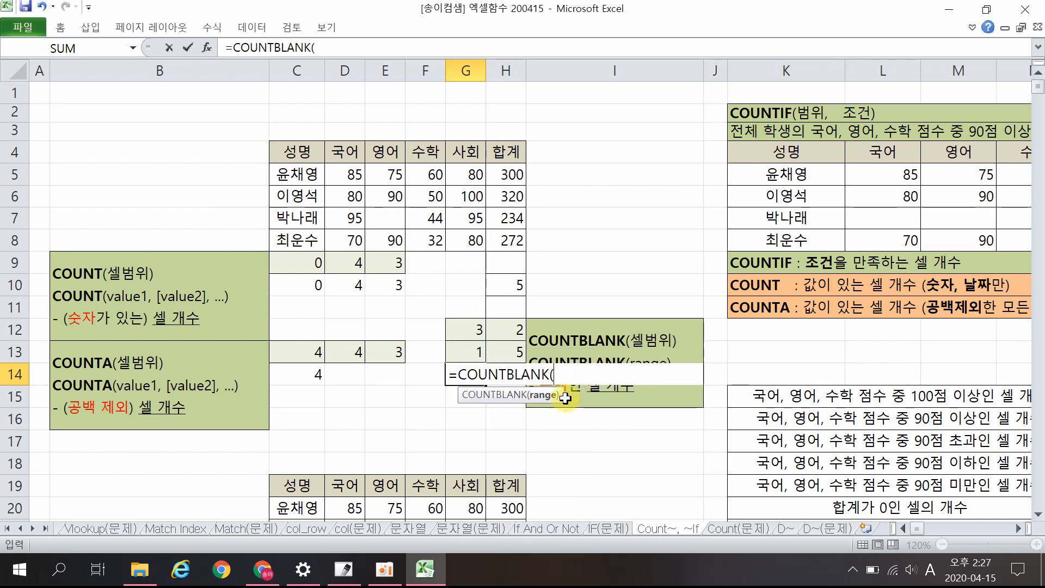
{"action": "left_click_drag", "start_coordinate": [466, 263], "coordinate": [517, 308]}
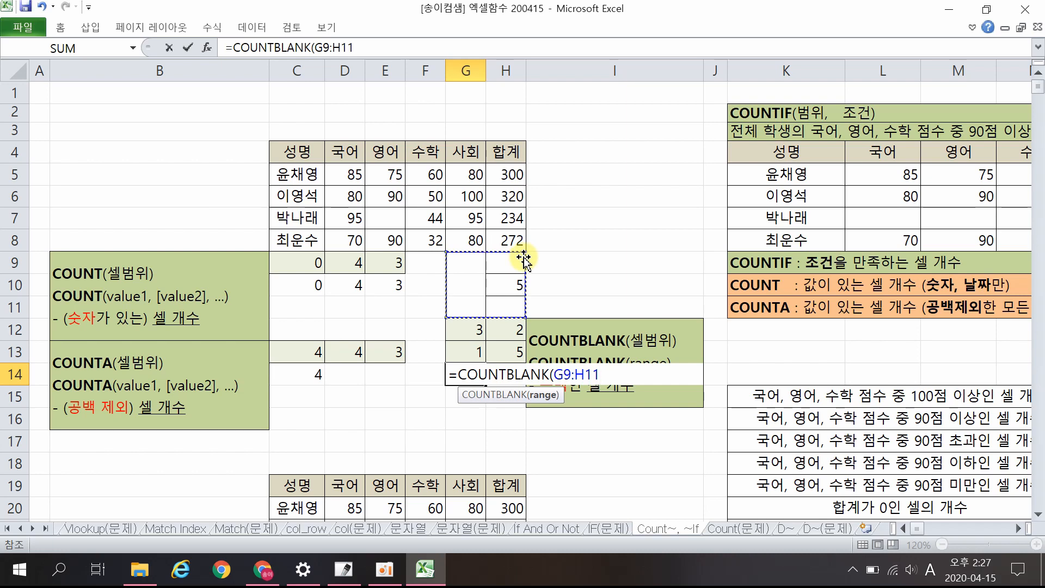
{"action": "key", "text": "Return"}
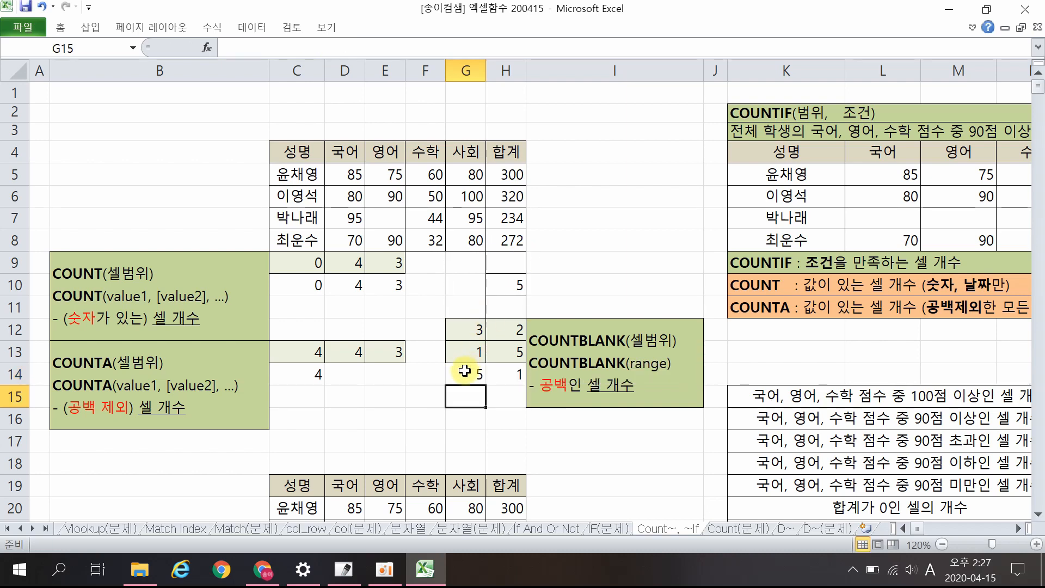
Review the COUNT, COUNTA and COUNTBLANK descriptions in B9, B13 and I12 once more.
{"action": "left_click", "coordinate": [137, 292]}
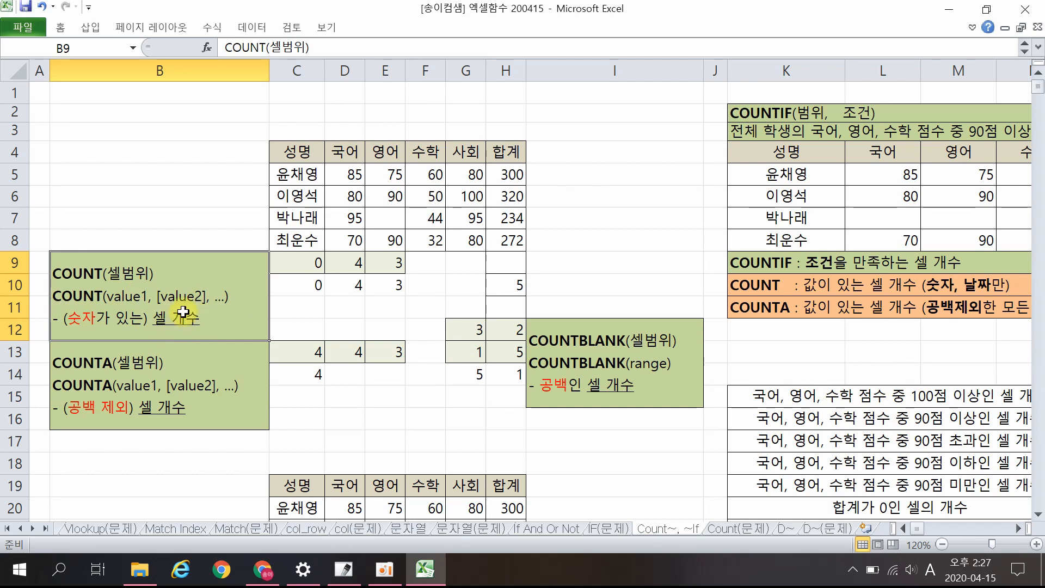
{"action": "left_click", "coordinate": [111, 378]}
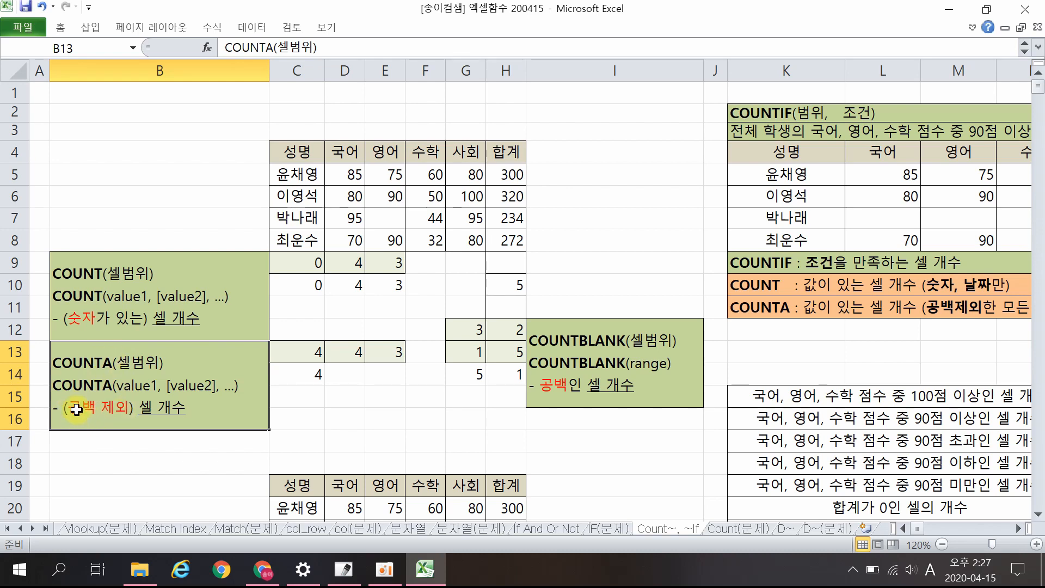
{"action": "left_click", "coordinate": [566, 343]}
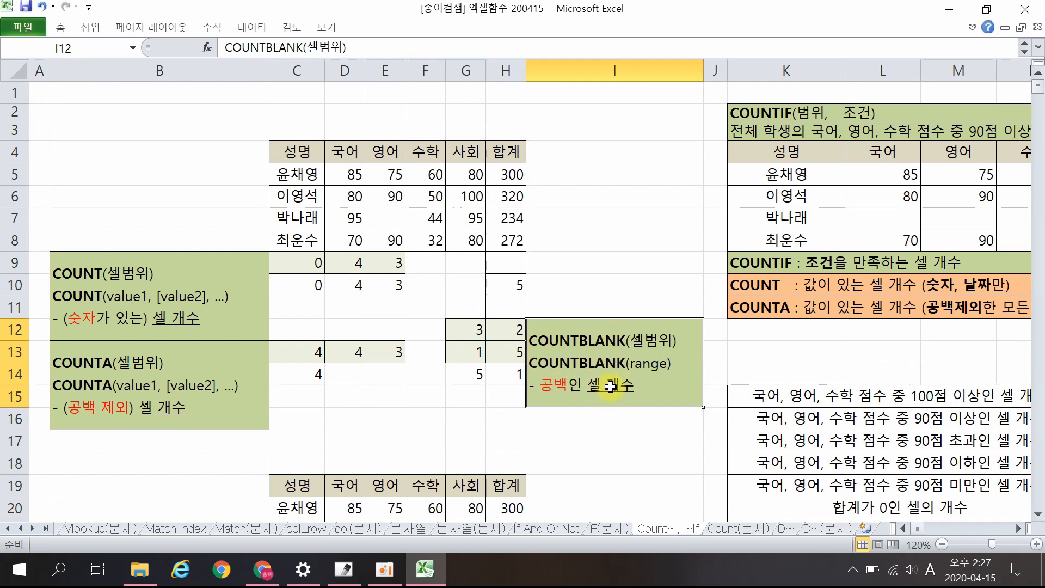
Look over the practice table in rows 19 to 28, including its empty COUNT, COUNTA and COUNTBLANK answer cells and data ranges.
{"action": "left_click", "coordinate": [430, 419]}
{"action": "scroll", "coordinate": [432, 422], "scroll_direction": "down", "scroll_amount": 3}
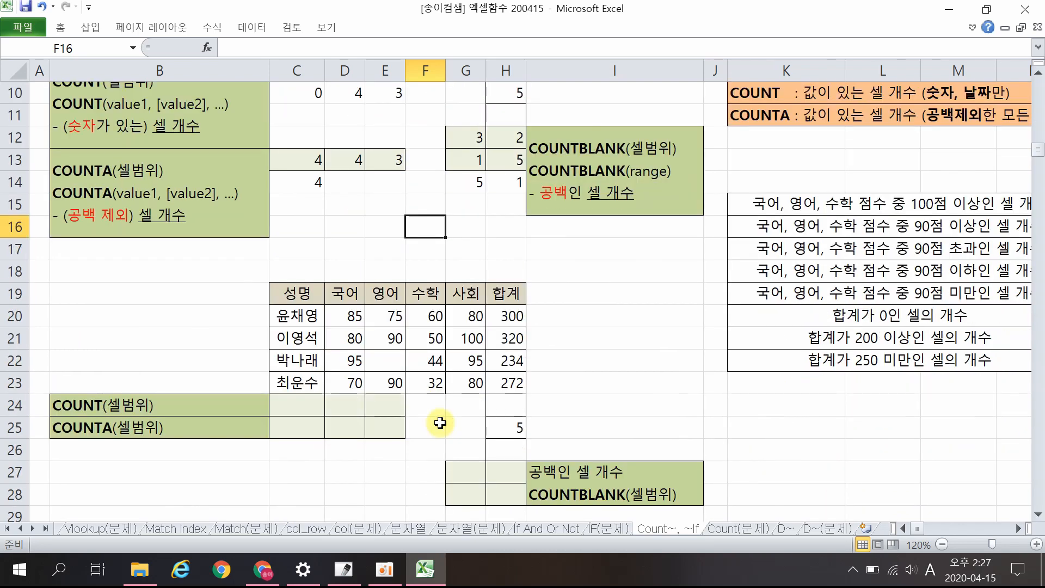
{"action": "left_click_drag", "start_coordinate": [305, 405], "coordinate": [388, 428]}
{"action": "left_click_drag", "start_coordinate": [478, 469], "coordinate": [504, 493]}
{"action": "left_click_drag", "start_coordinate": [291, 316], "coordinate": [304, 380]}
{"action": "left_click_drag", "start_coordinate": [388, 315], "coordinate": [471, 384]}
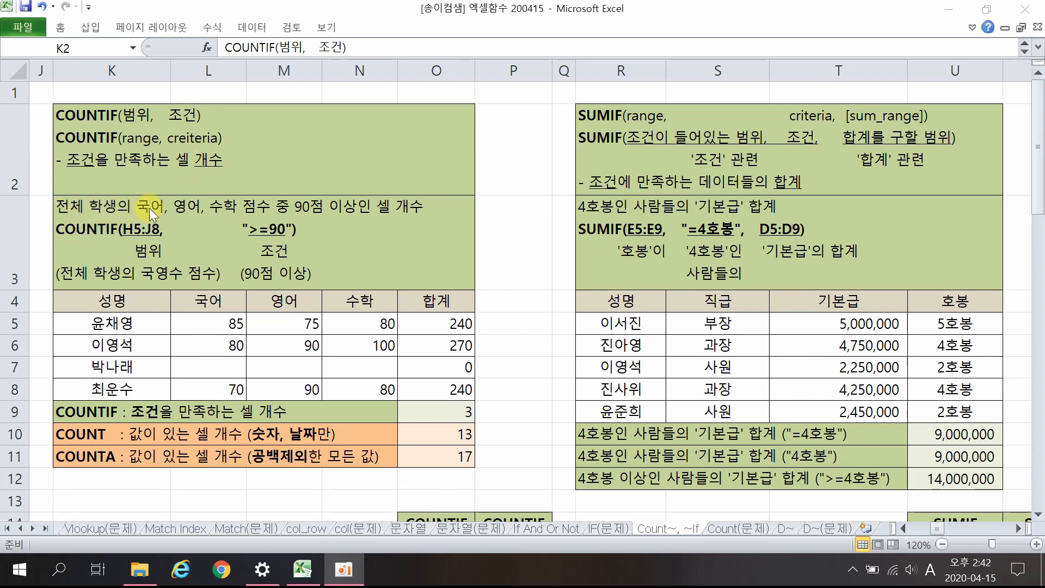
Examine the COUNTIF formula in O9, its score range L5:N8 and its ">=90" condition.
{"action": "left_click_drag", "start_coordinate": [203, 325], "coordinate": [363, 393]}
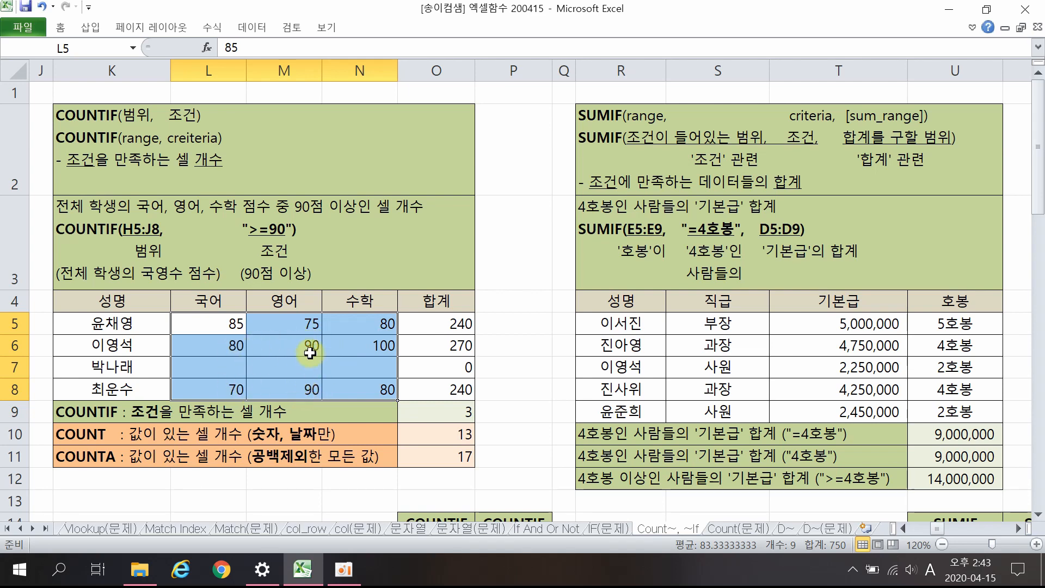
{"action": "left_click", "coordinate": [460, 411]}
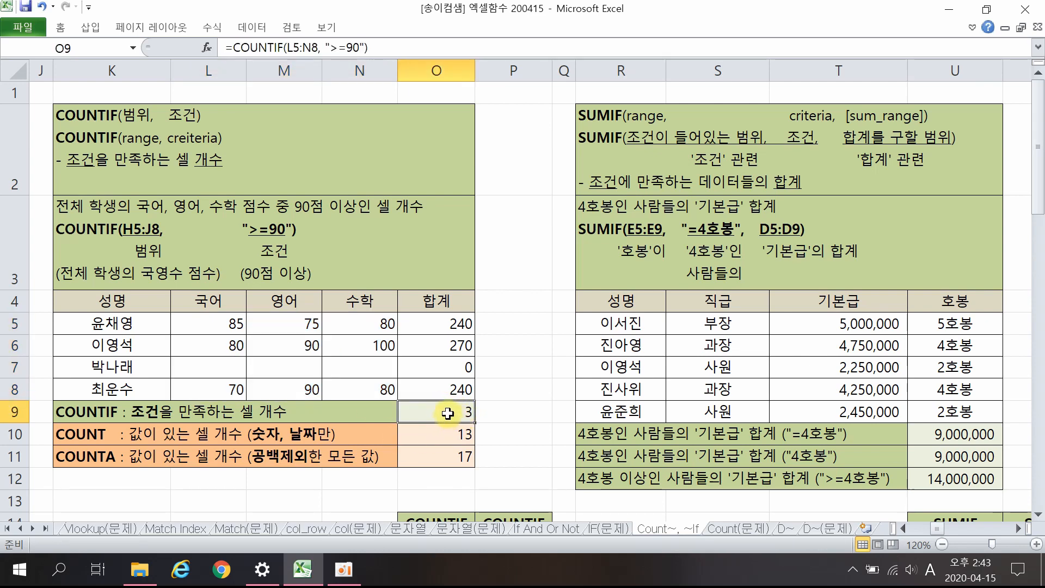
{"action": "double_click", "coordinate": [447, 414]}
{"action": "left_click", "coordinate": [487, 412]}
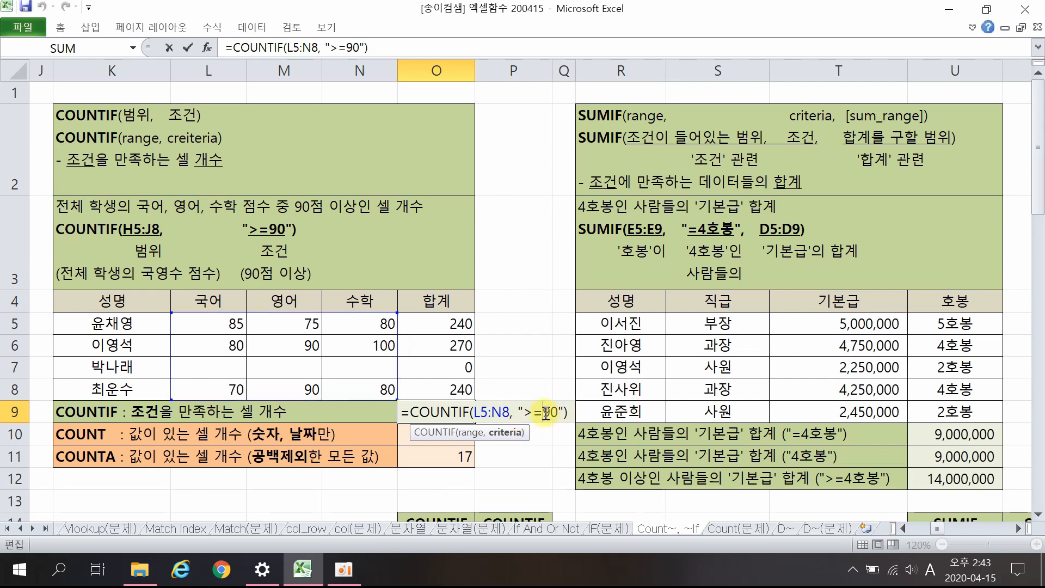
{"action": "key", "text": "Return"}
{"action": "left_click", "coordinate": [468, 412]}
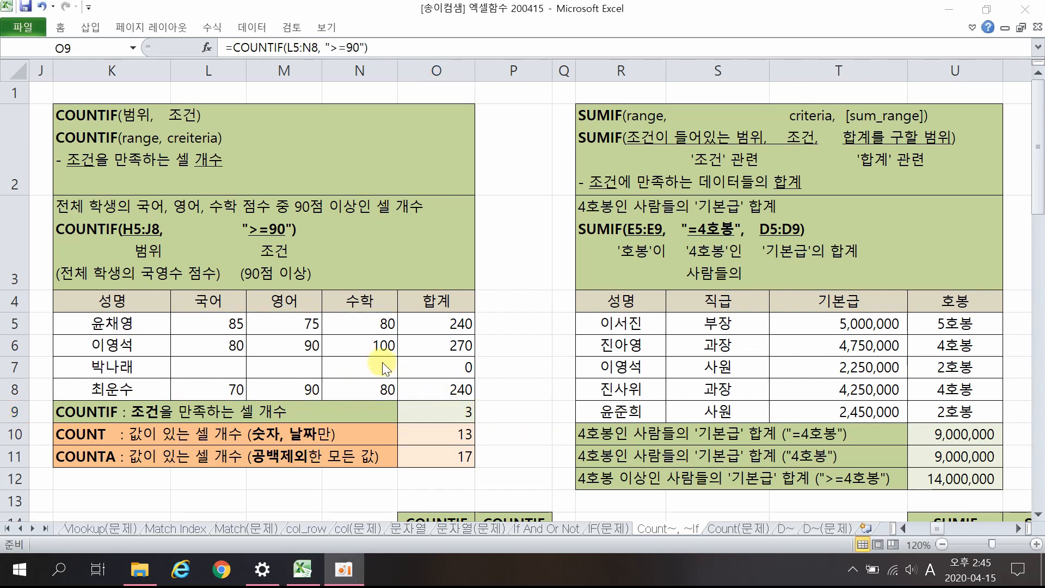
Highlight the score range L5:N8 and pick out the scores of 90 or more to check the COUNTIF result.
{"action": "left_click_drag", "start_coordinate": [247, 324], "coordinate": [381, 389]}
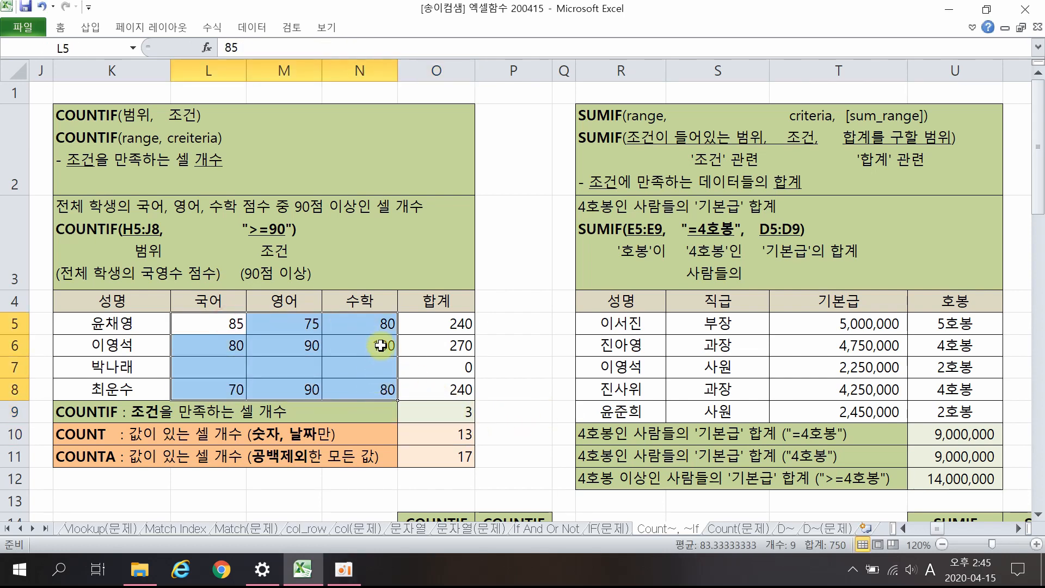
{"action": "left_click", "coordinate": [380, 346]}
{"action": "left_click_drag", "start_coordinate": [308, 348], "coordinate": [306, 370]}
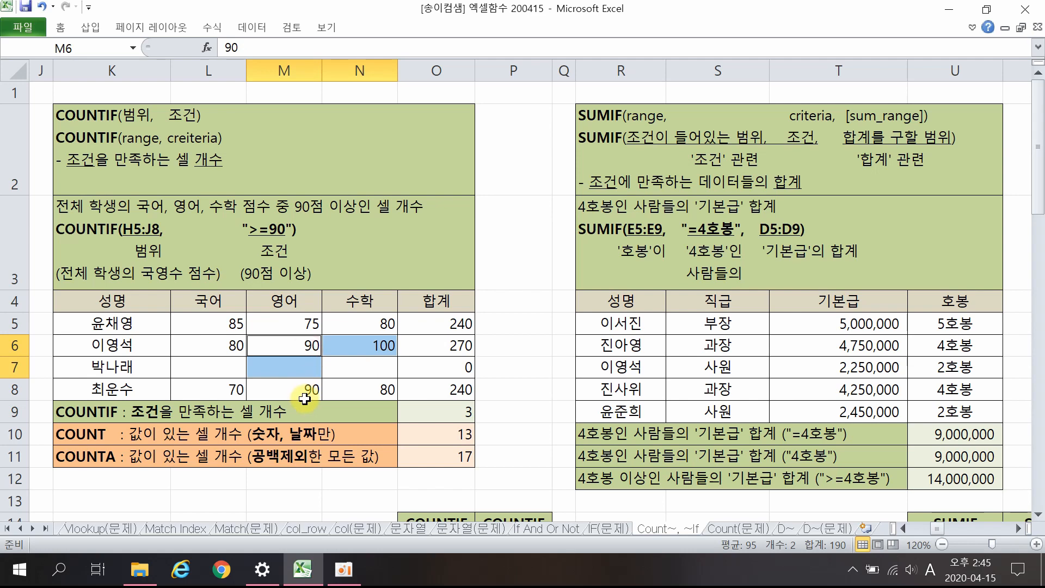
{"action": "left_click", "coordinate": [306, 396], "text": "ctrl"}
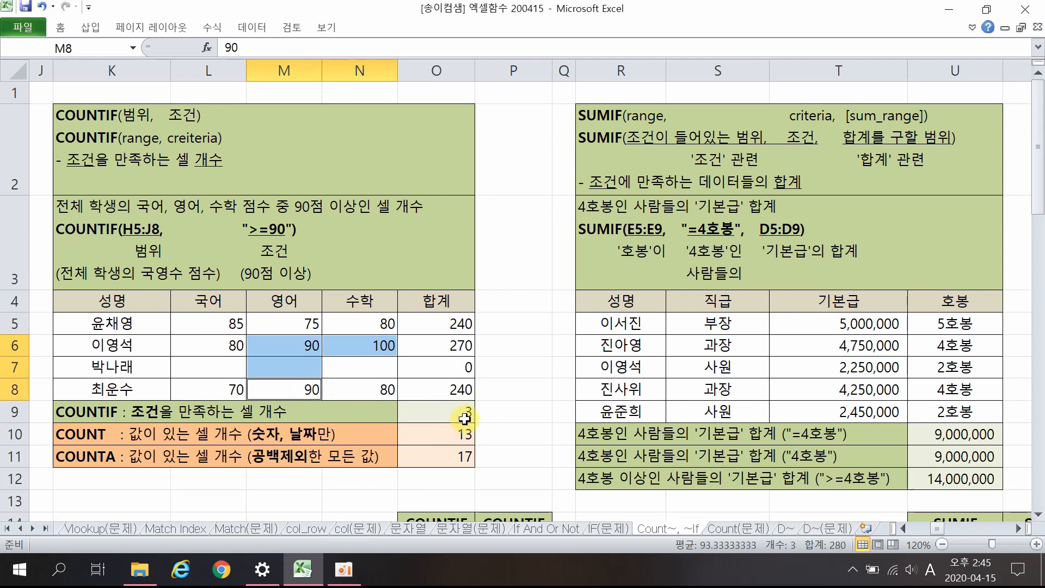
Enter =COUNTIF(L5:N8,">=90") in P9 to count the scores of 90 or more.
{"action": "left_click", "coordinate": [510, 413]}
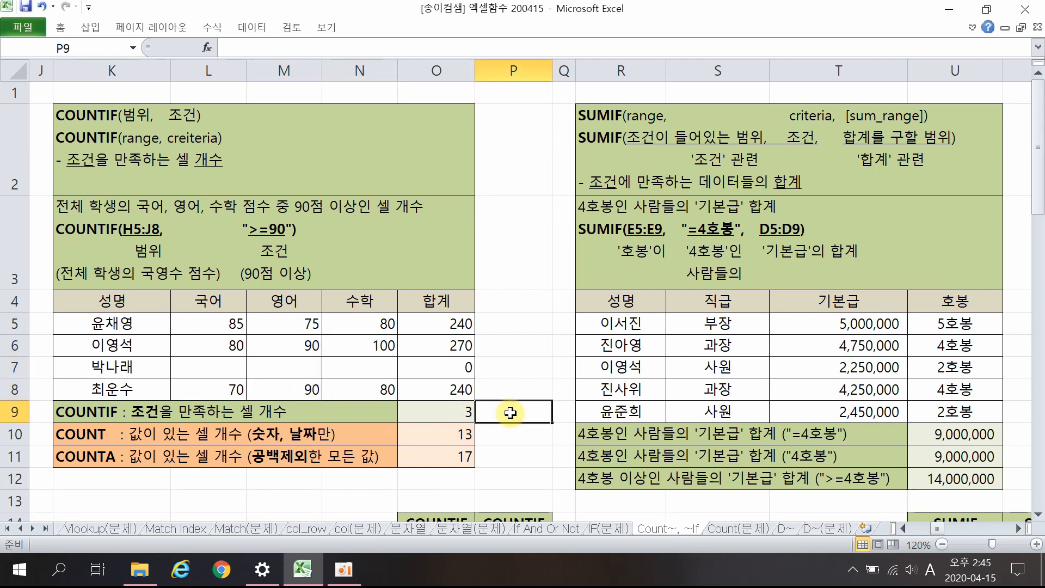
{"action": "type", "text": "=cou"}
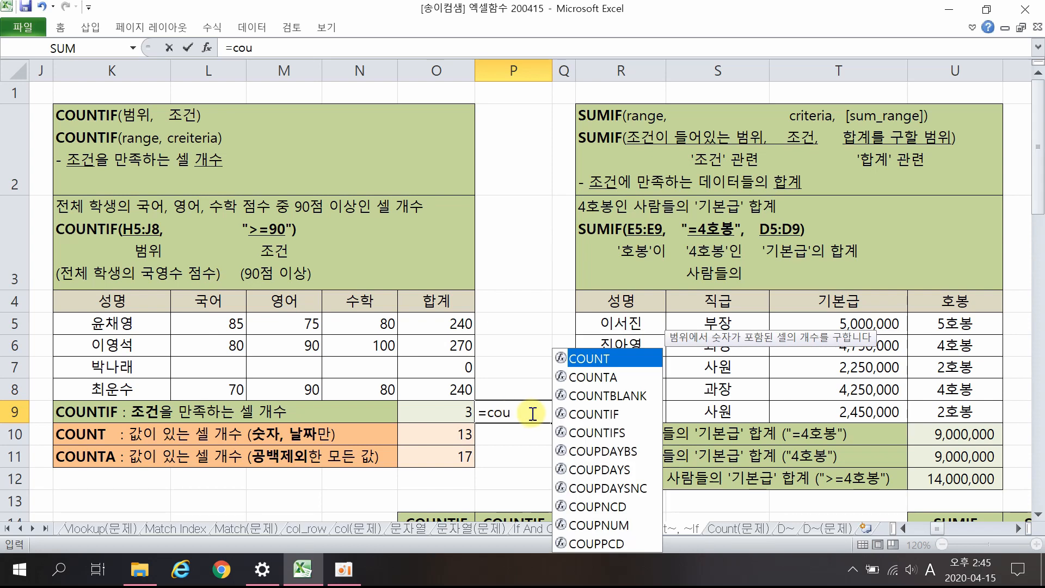
{"action": "left_click", "coordinate": [593, 414]}
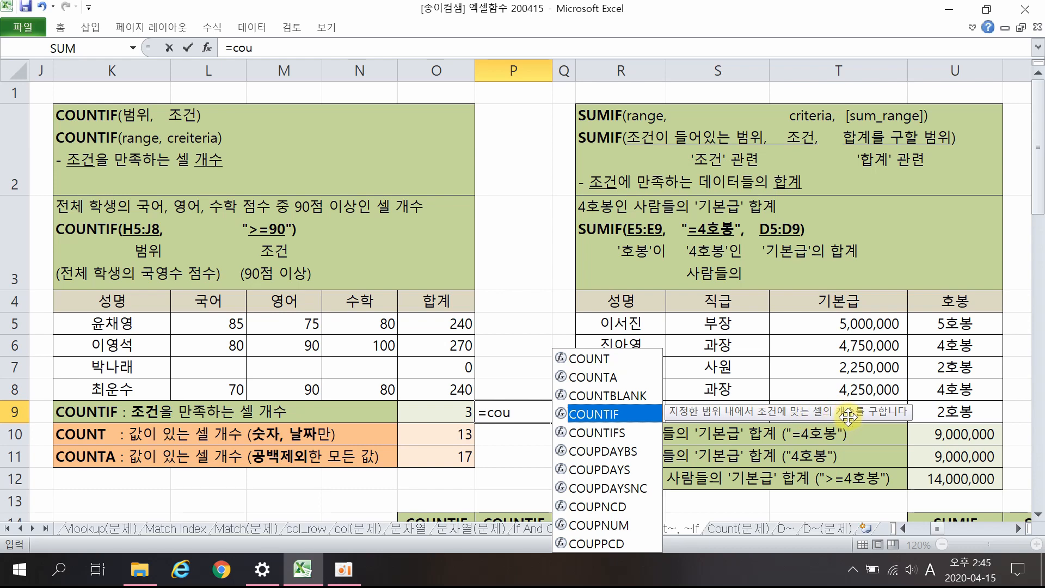
{"action": "double_click", "coordinate": [612, 414]}
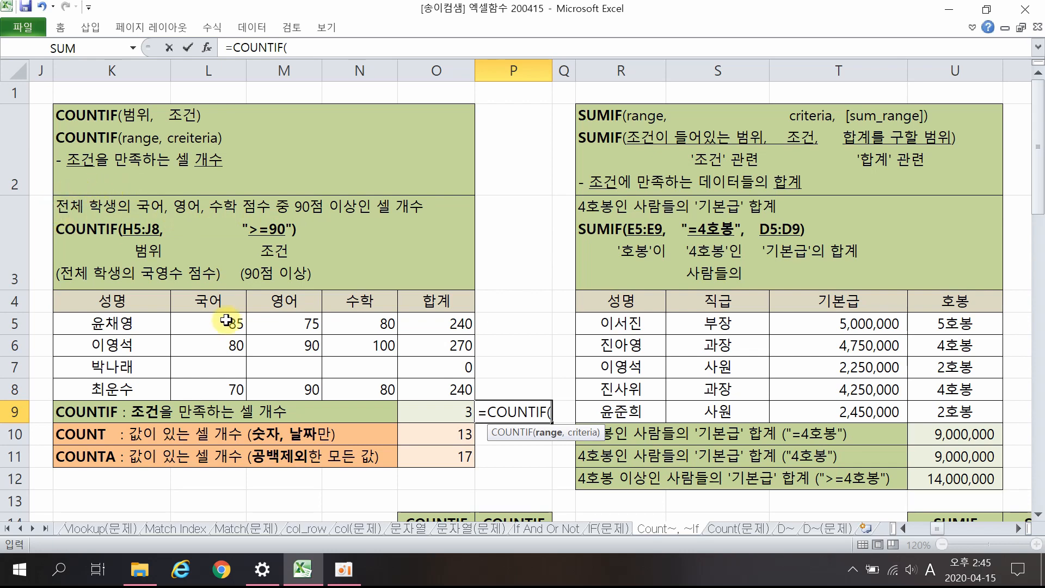
{"action": "left_click_drag", "start_coordinate": [194, 322], "coordinate": [397, 372]}
{"action": "type", "text": ",\">=90"}
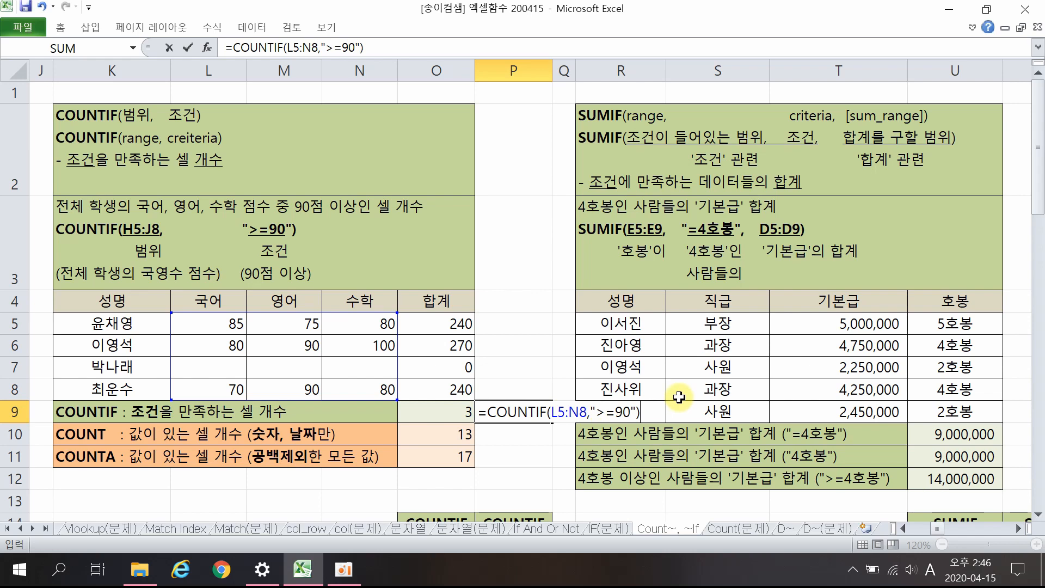
{"action": "key", "text": "Return"}
{"action": "left_click", "coordinate": [518, 416]}
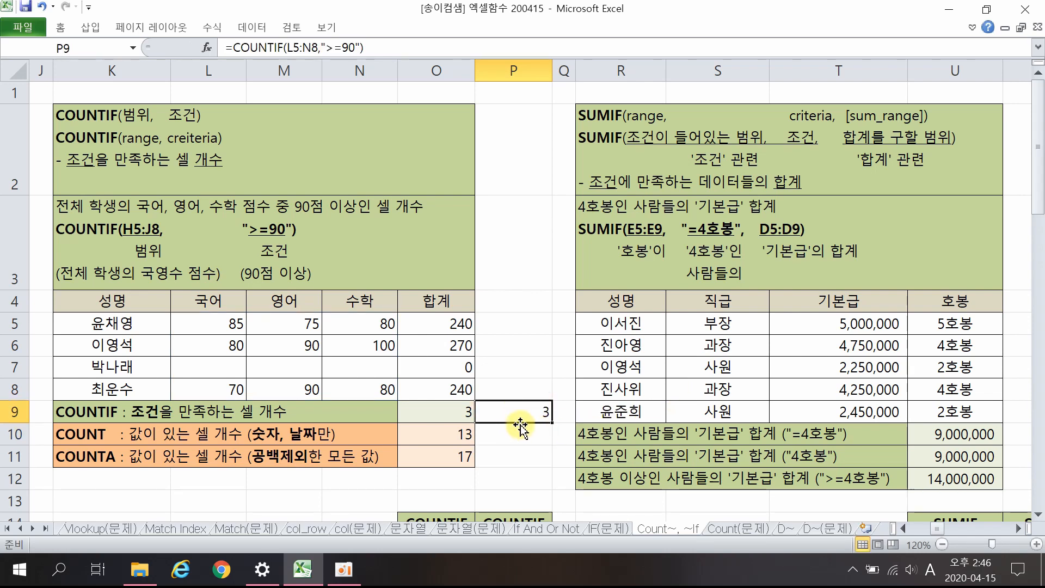
Enter =COUNTIF(L5:N8,">=100") in P15 to count the scores of 100 or more, and check its range.
{"action": "scroll", "coordinate": [520, 427], "scroll_direction": "down", "scroll_amount": 2}
{"action": "left_click", "coordinate": [510, 272]}
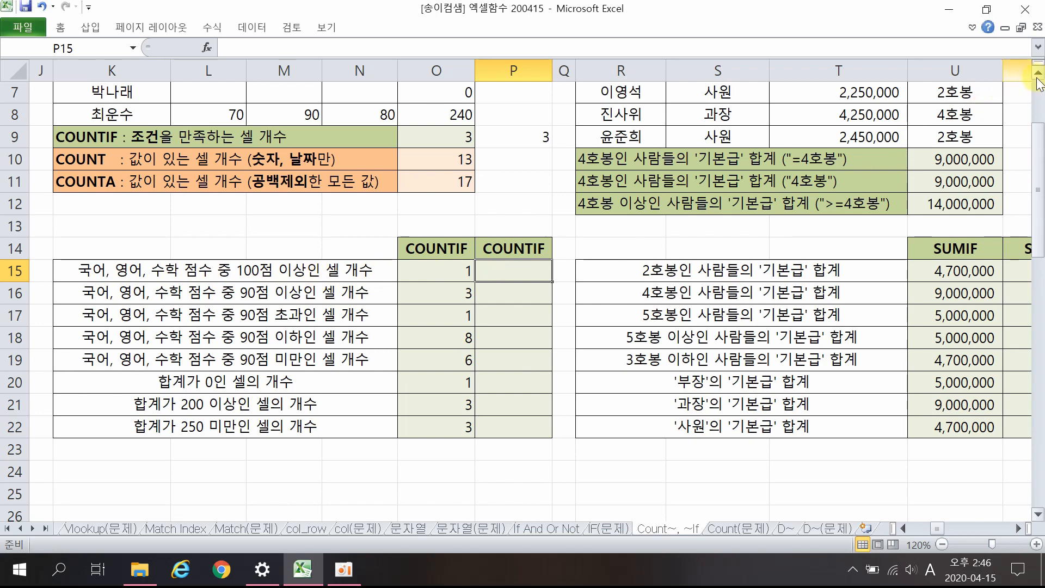
{"action": "left_click", "coordinate": [1037, 76]}
{"action": "left_click", "coordinate": [521, 335]}
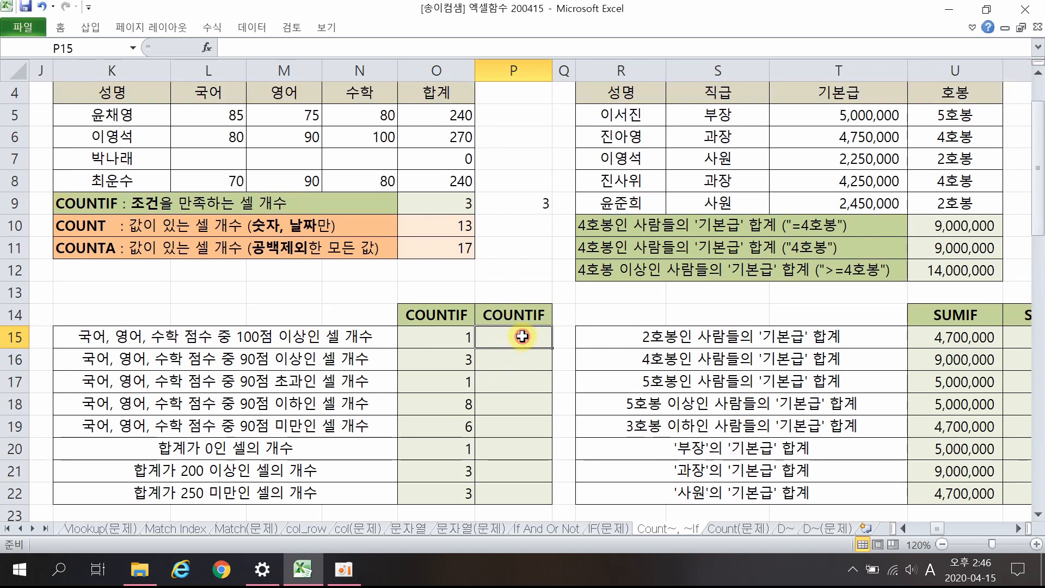
{"action": "type", "text": "=cou"}
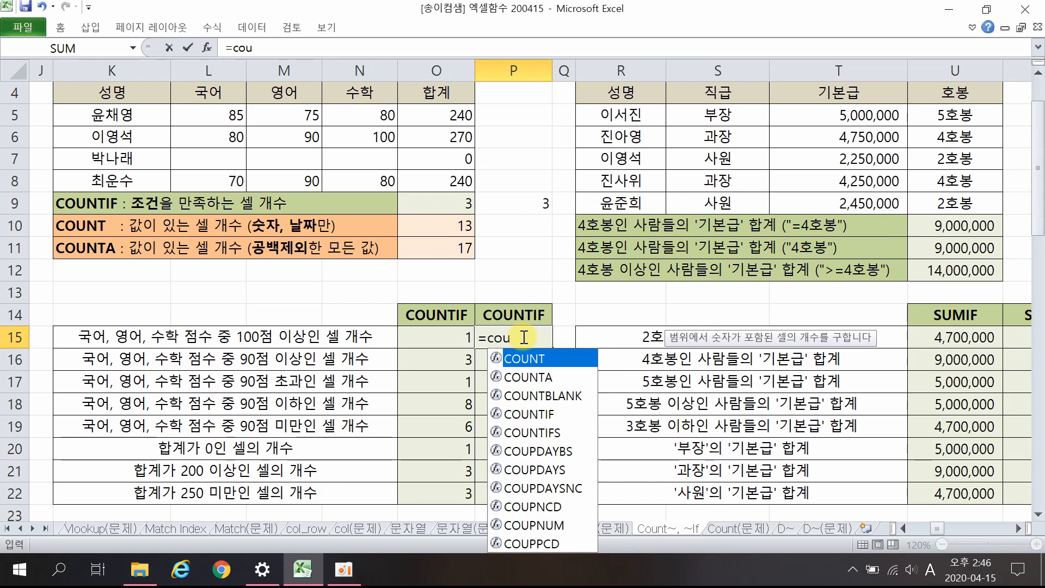
{"action": "double_click", "coordinate": [553, 411]}
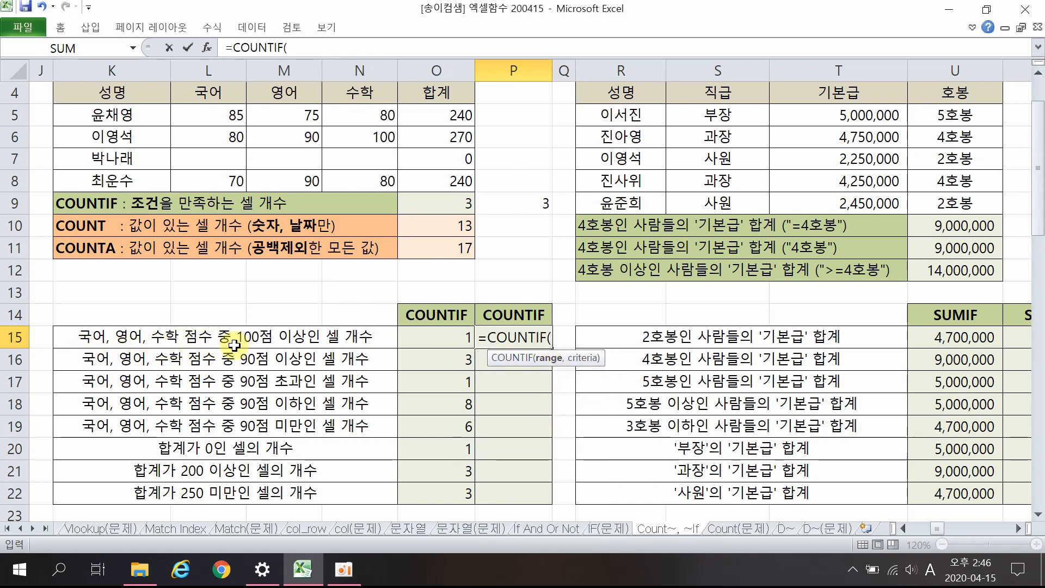
{"action": "left_click_drag", "start_coordinate": [217, 109], "coordinate": [381, 173]}
{"action": "type", "text": ","}
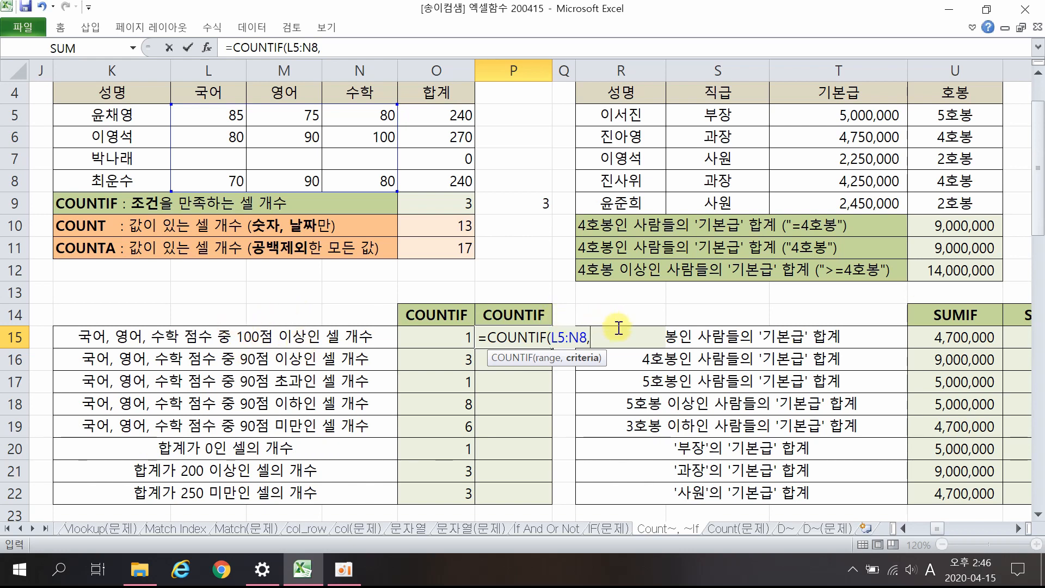
{"action": "type", "text": "\">=100"}
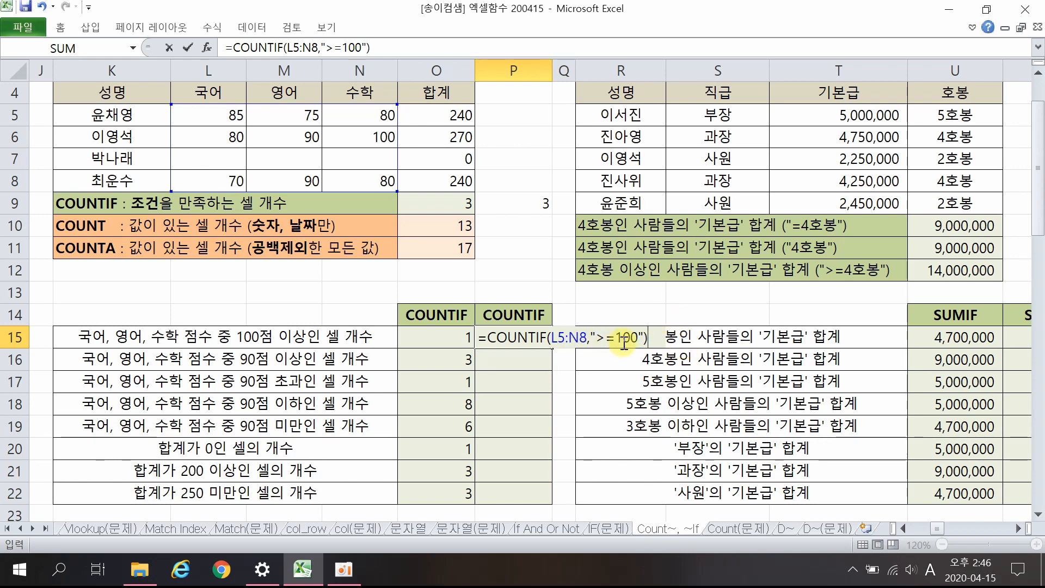
{"action": "key", "text": "Return"}
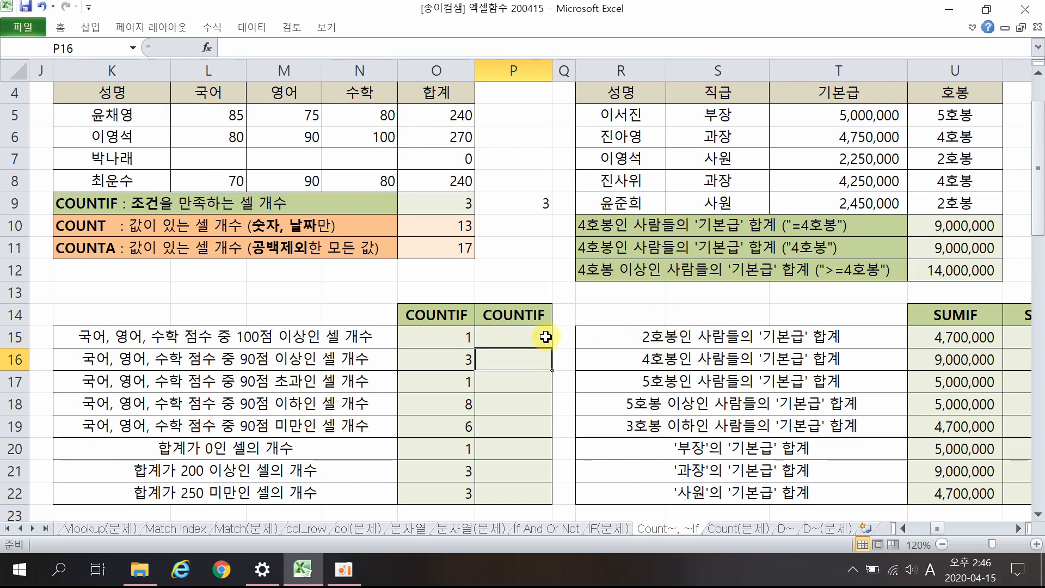
{"action": "double_click", "coordinate": [527, 337]}
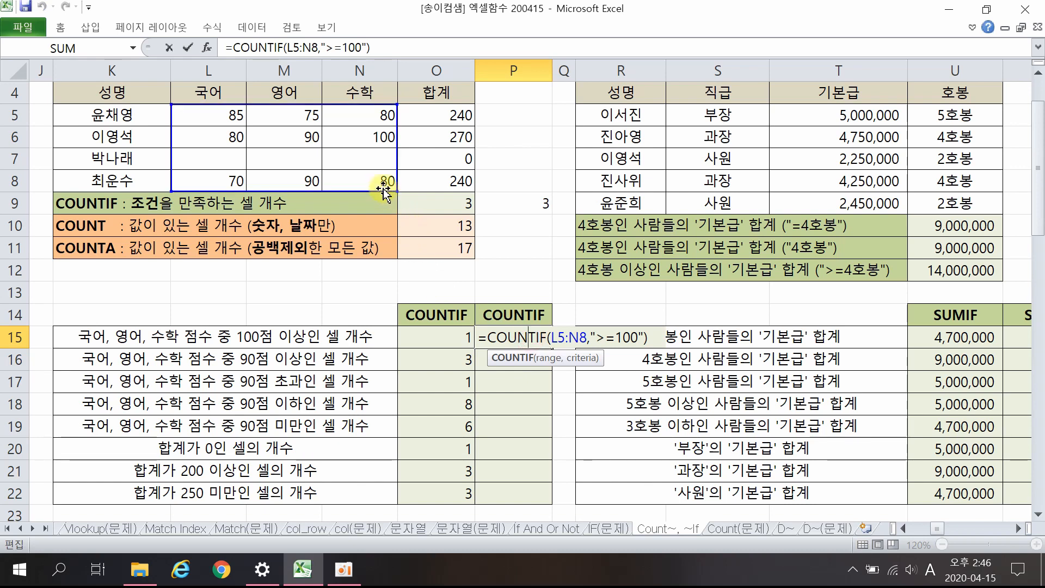
{"action": "key", "text": "Escape"}
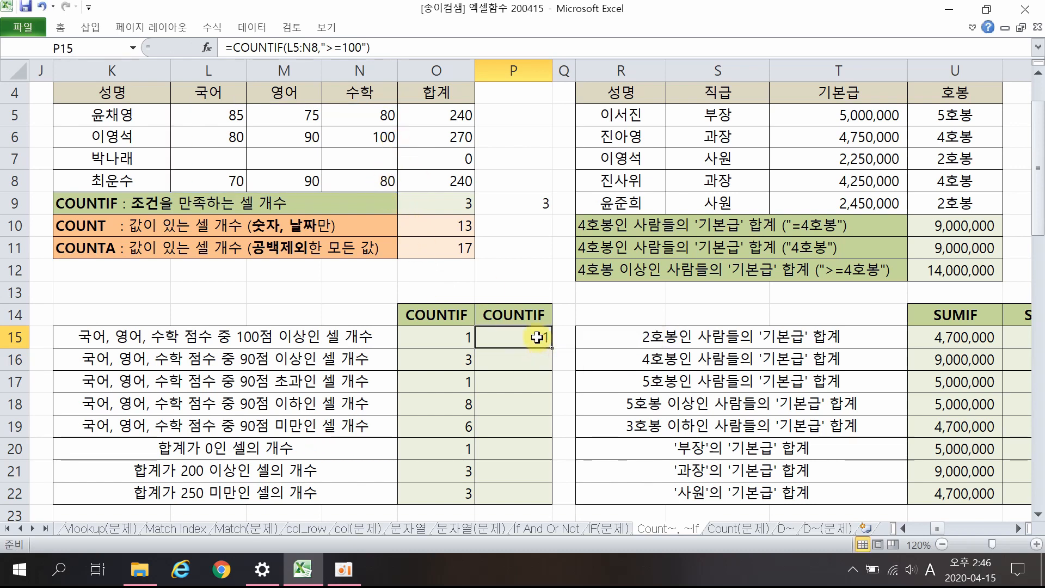
Look over the remaining COUNTIF questions in rows 16 to 22, the totals range O5:O8 and the example formula in O20.
{"action": "left_click_drag", "start_coordinate": [321, 359], "coordinate": [512, 423]}
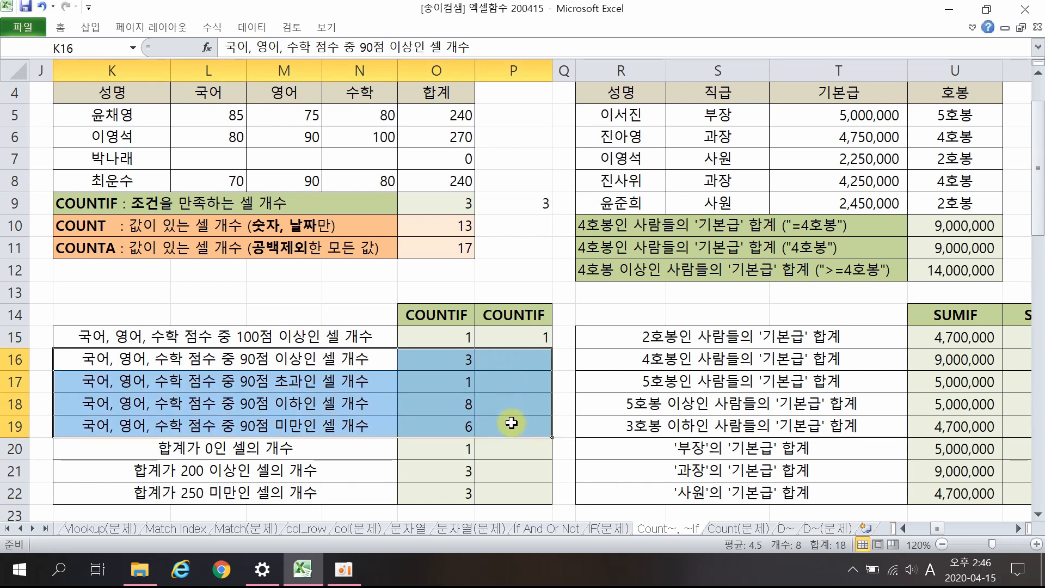
{"action": "left_click", "coordinate": [512, 359]}
{"action": "left_click", "coordinate": [447, 361]}
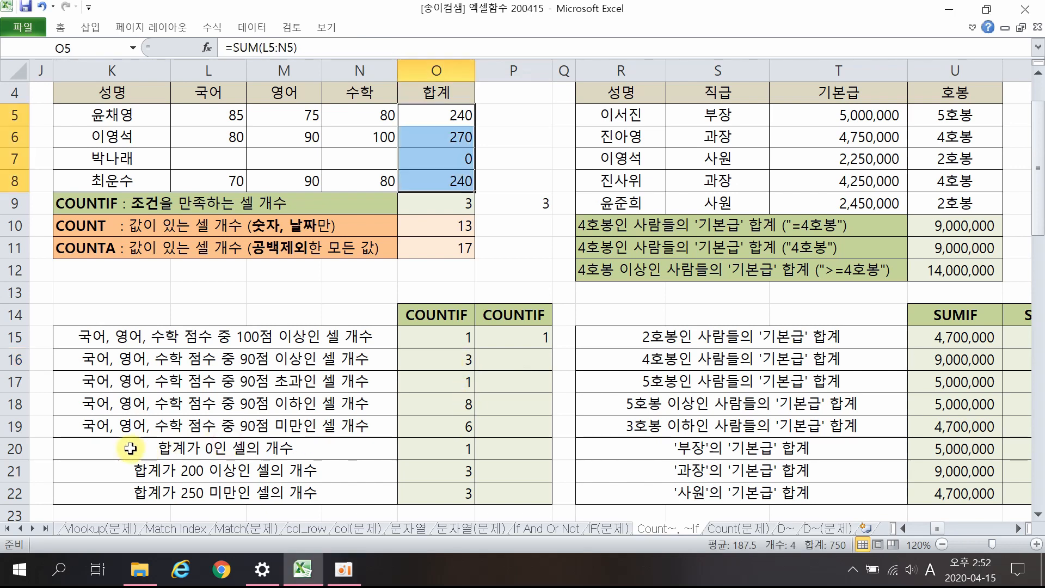
{"action": "left_click_drag", "start_coordinate": [130, 447], "coordinate": [131, 489]}
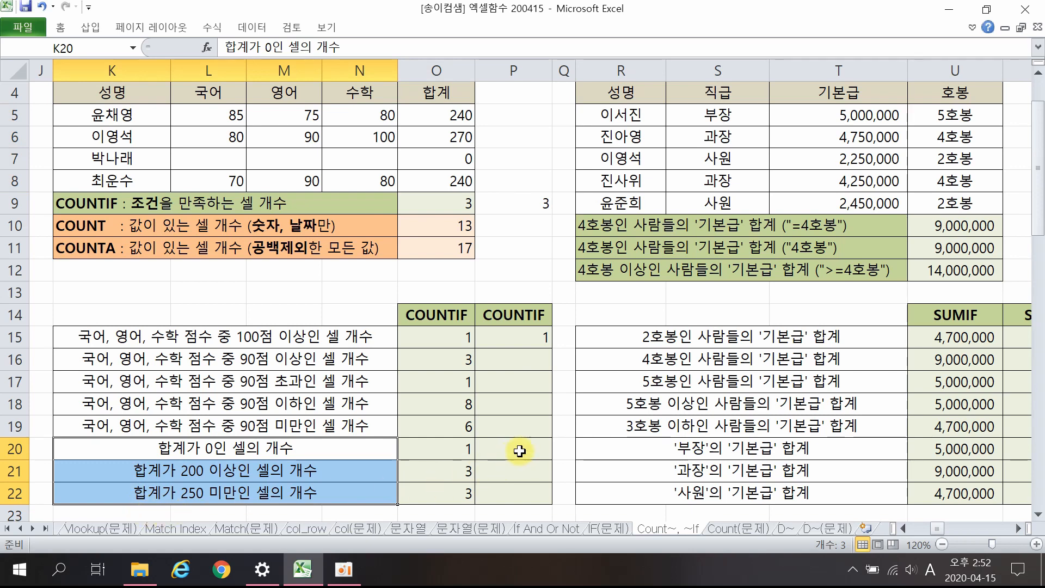
{"action": "left_click", "coordinate": [520, 451]}
{"action": "left_click", "coordinate": [366, 444]}
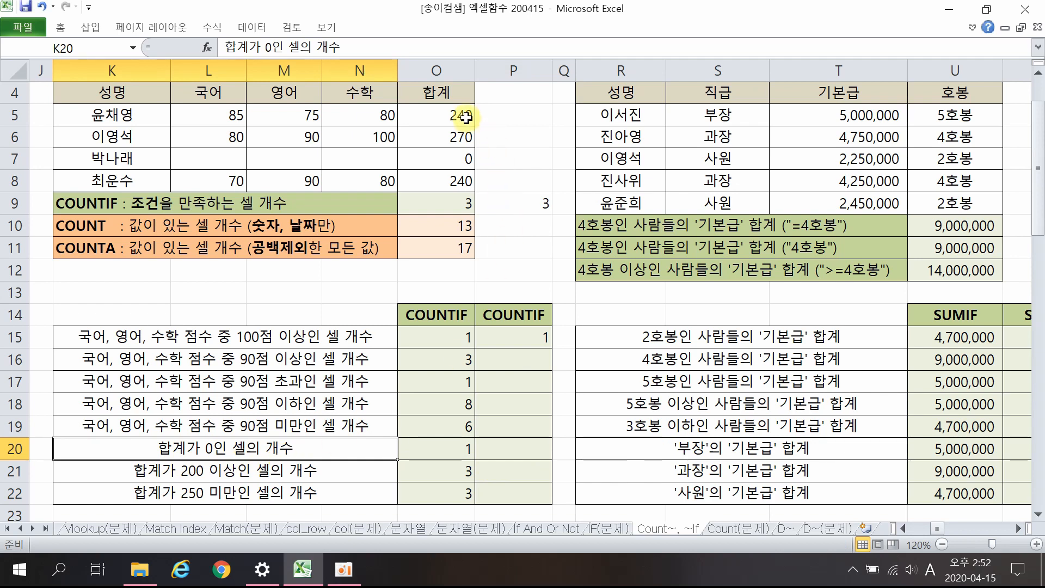
{"action": "left_click_drag", "start_coordinate": [464, 111], "coordinate": [460, 182]}
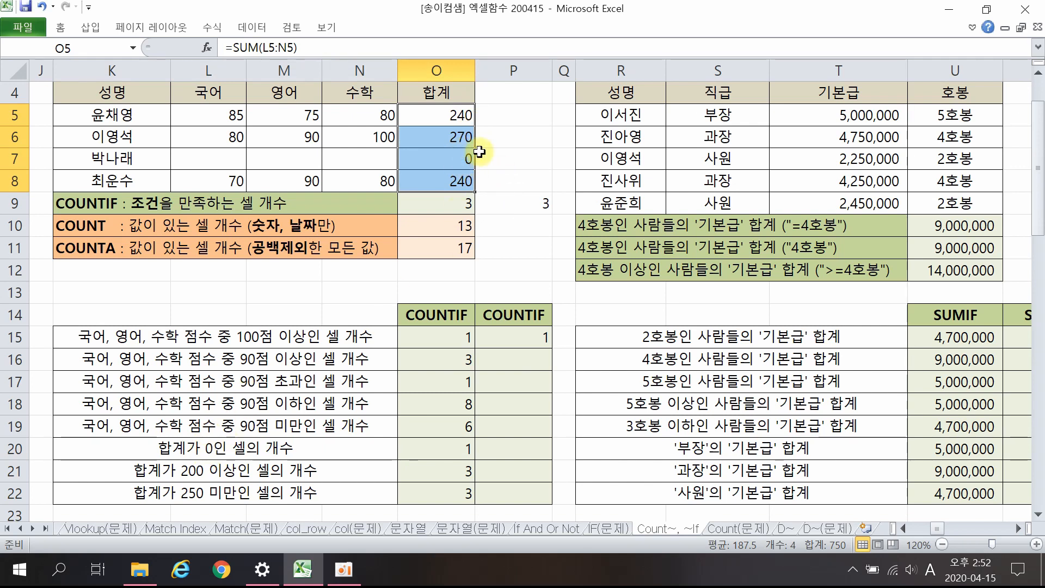
{"action": "left_click_drag", "start_coordinate": [464, 445], "coordinate": [483, 443]}
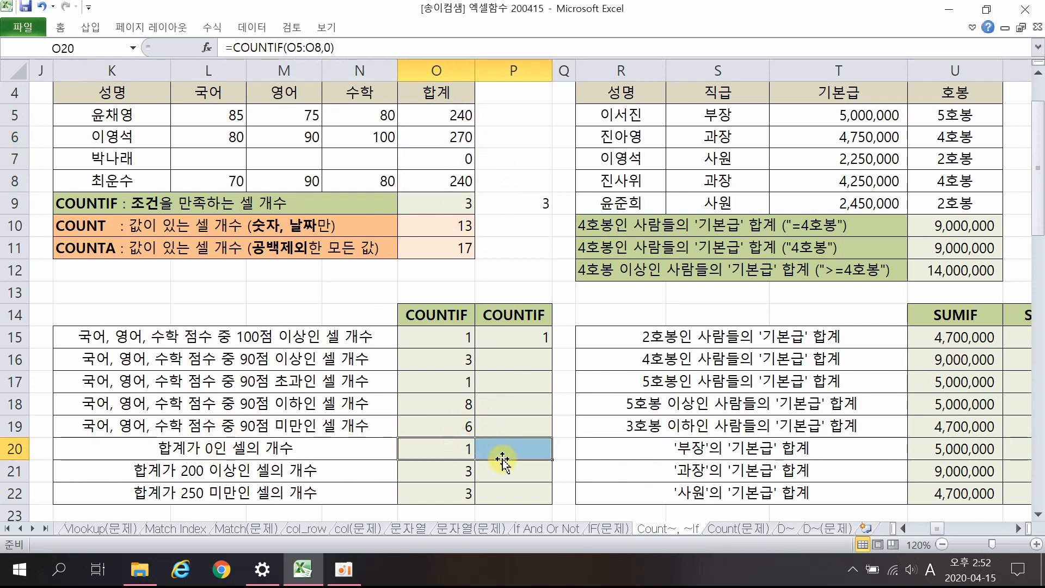
Enter =COUNTIF(O5:O8,0) in P20 to count the totals equal to 0.
{"action": "left_click", "coordinate": [539, 455]}
{"action": "type", "text": "=c"}
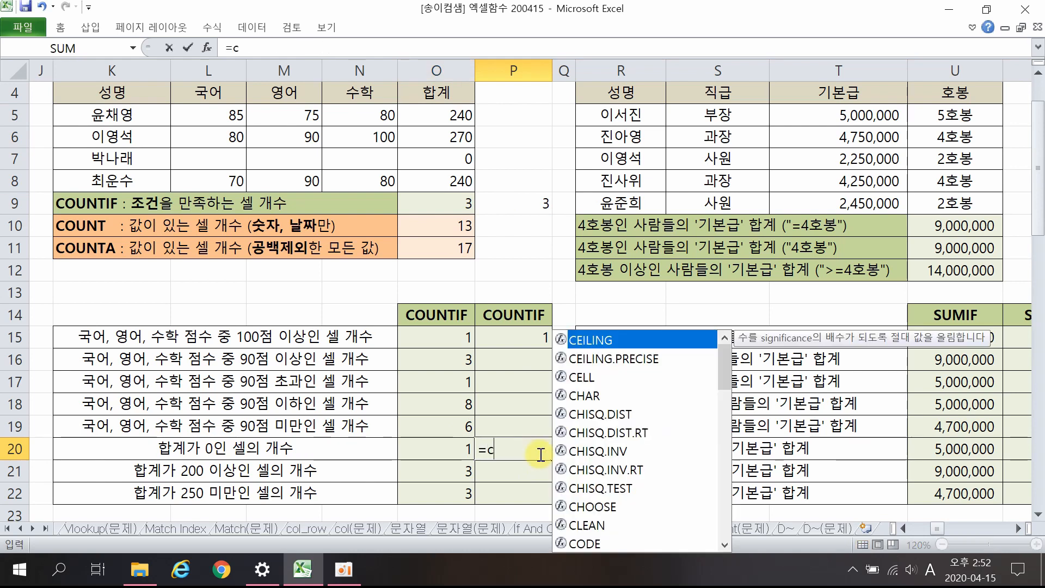
{"action": "type", "text": "ou"}
{"action": "double_click", "coordinate": [601, 416]}
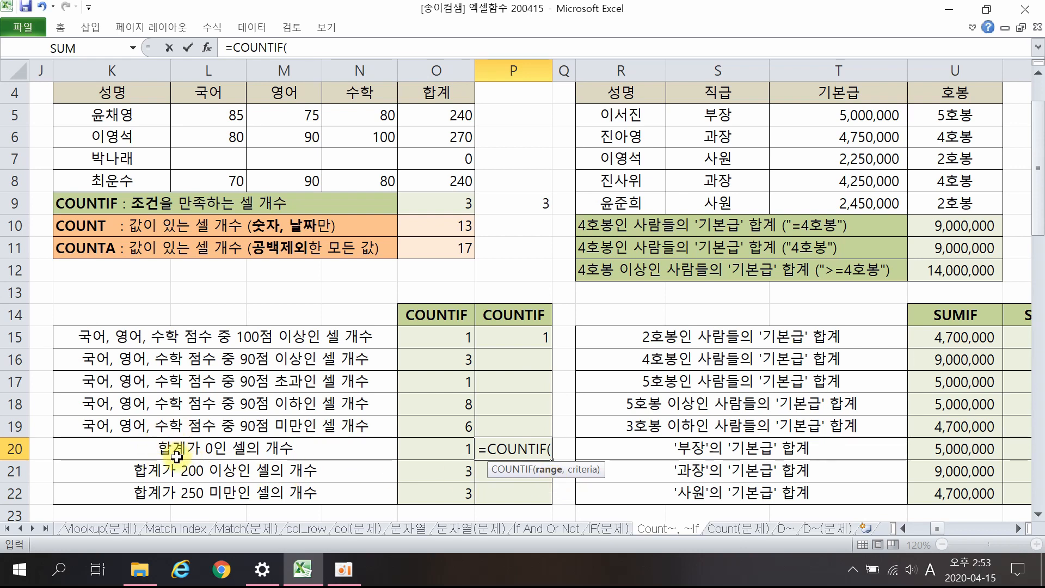
{"action": "left_click", "coordinate": [430, 113]}
{"action": "left_click_drag", "start_coordinate": [430, 113], "coordinate": [437, 180]}
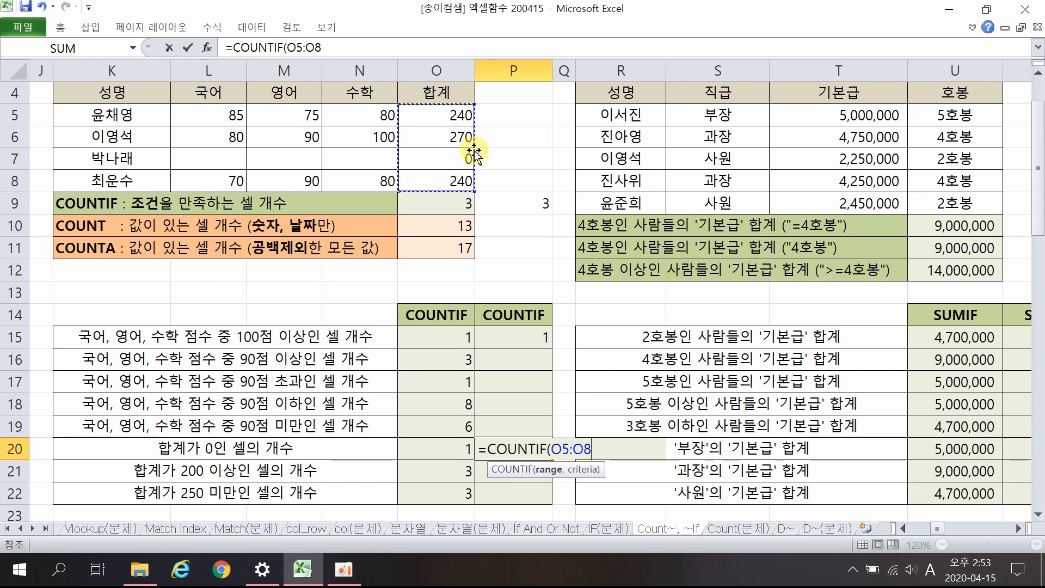
{"action": "type", "text": ",0"}
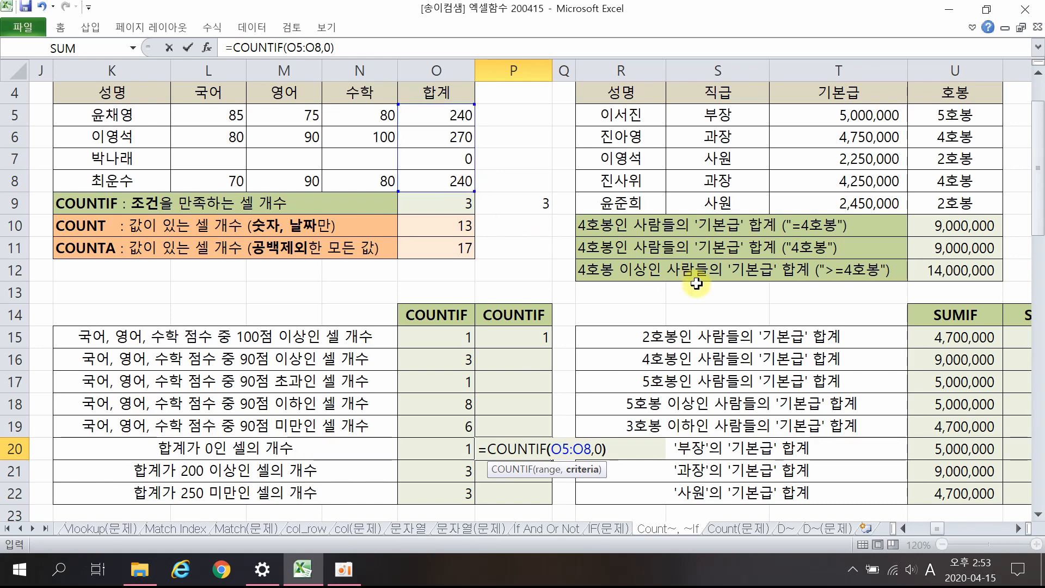
{"action": "key", "text": "Return"}
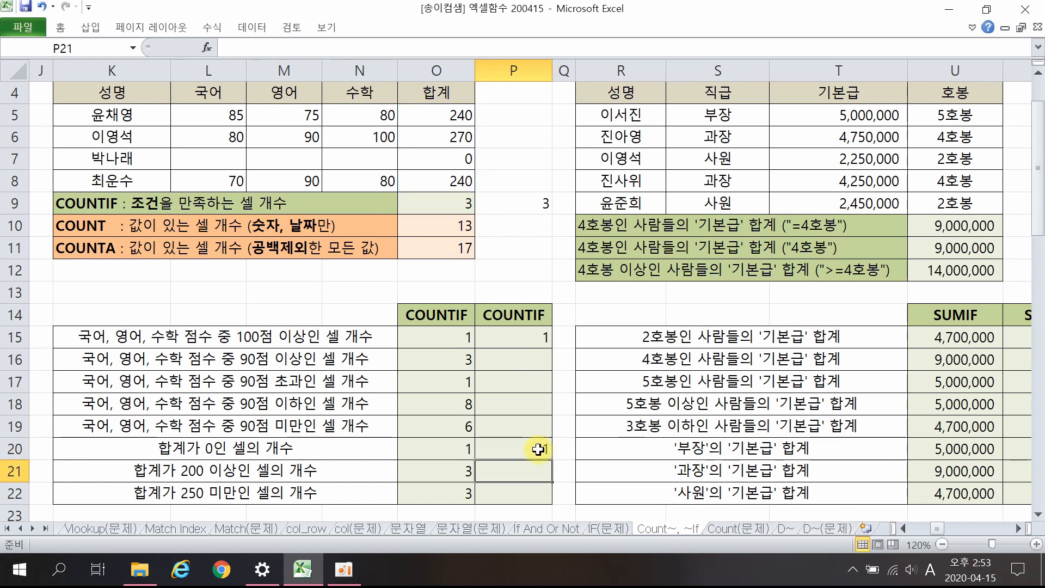
{"action": "left_click", "coordinate": [537, 449]}
Try to enter =COUNTIF(O5:O8,<250) in P22, with the condition left unquoted, to count the totals below 250.
{"action": "left_click", "coordinate": [521, 495]}
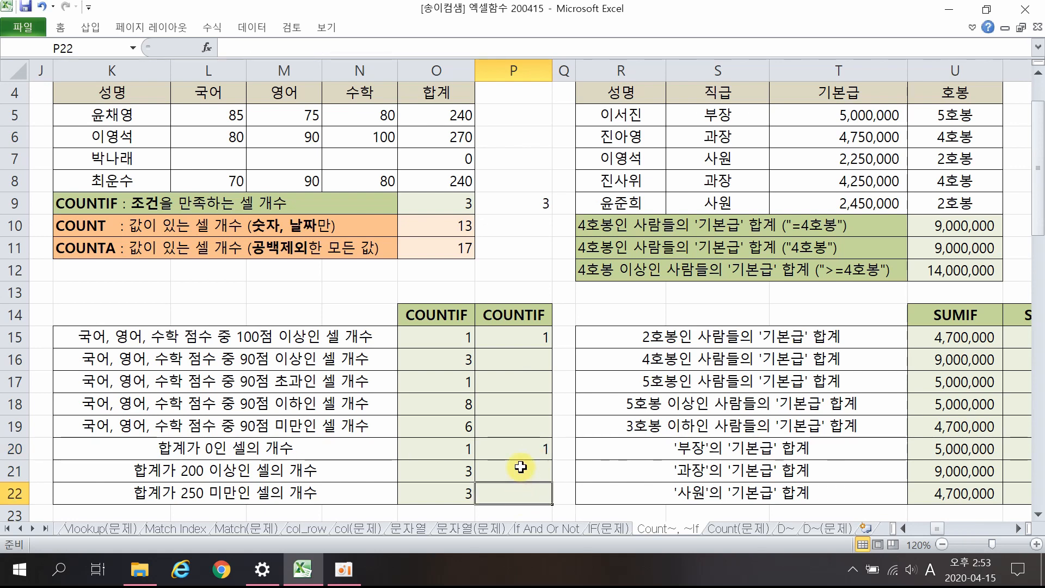
{"action": "type", "text": "=cou"}
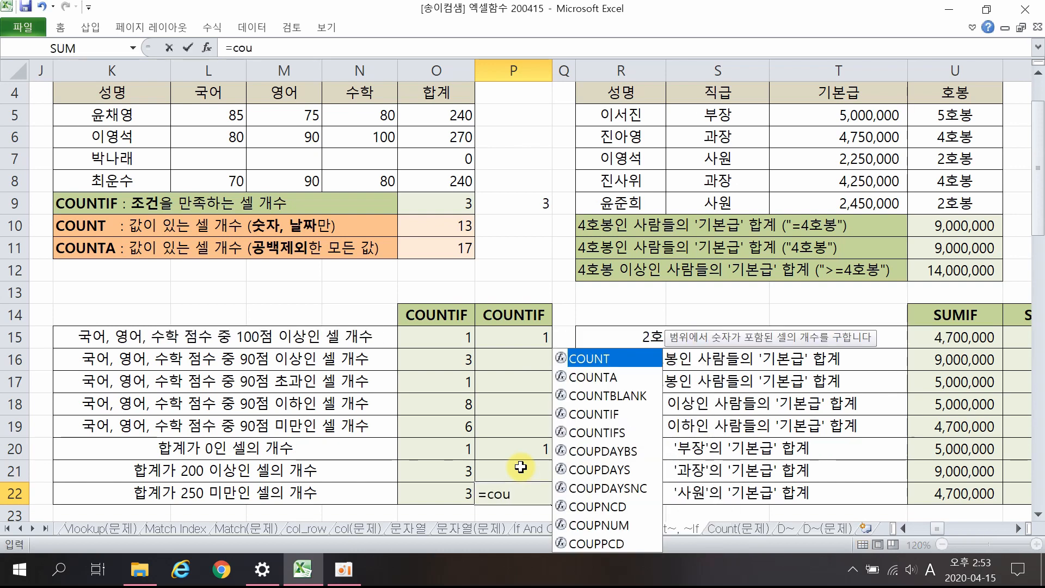
{"action": "double_click", "coordinate": [593, 416]}
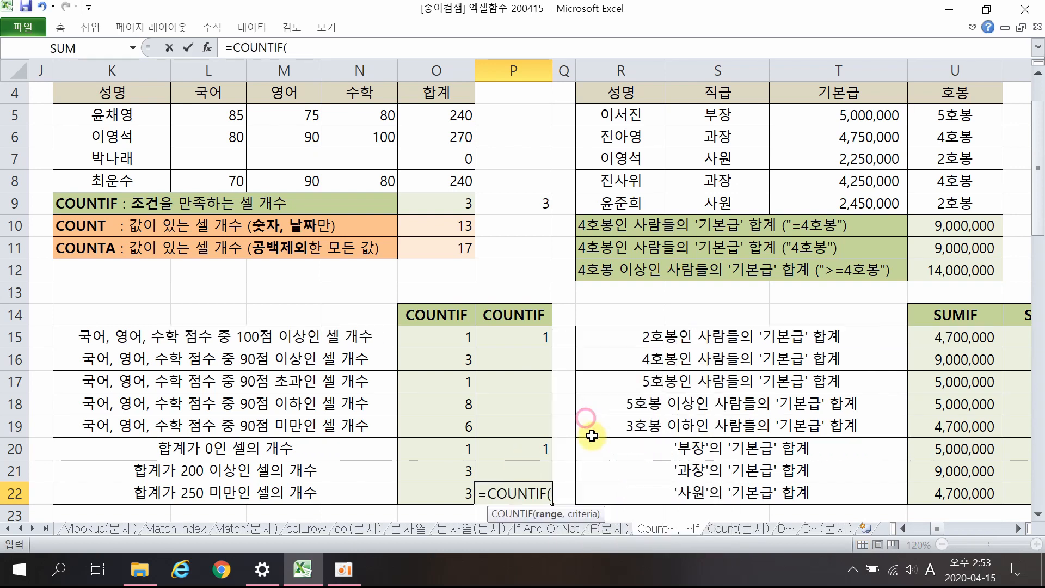
{"action": "left_click_drag", "start_coordinate": [457, 115], "coordinate": [460, 180]}
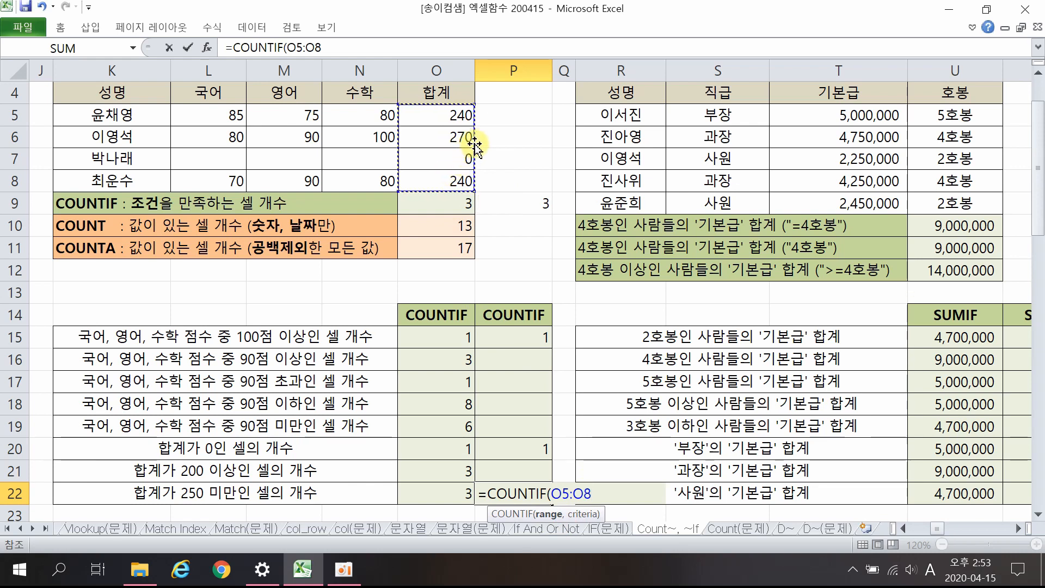
{"action": "type", "text": ",<250"}
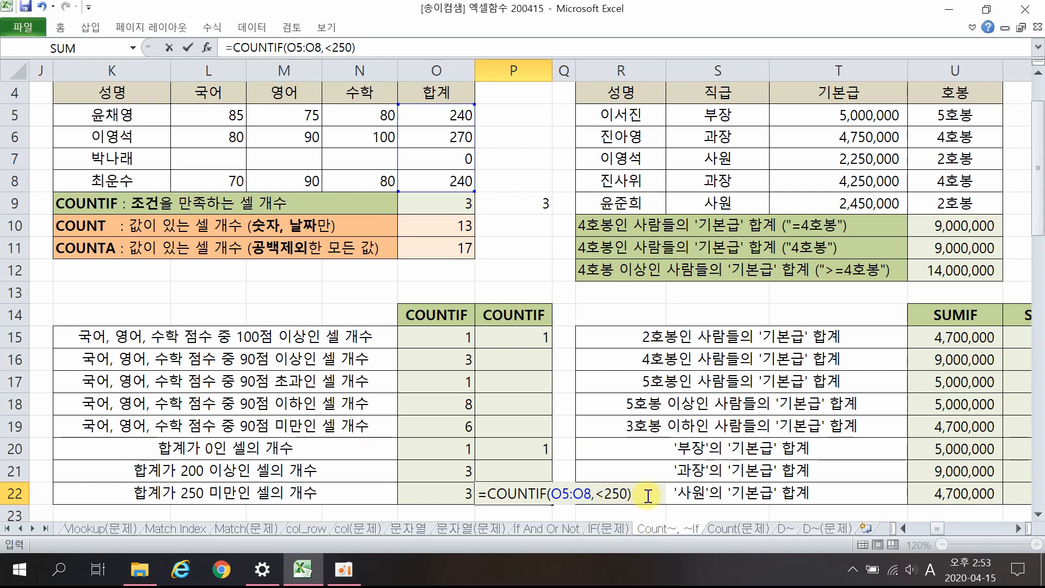
{"action": "key", "text": "Return"}
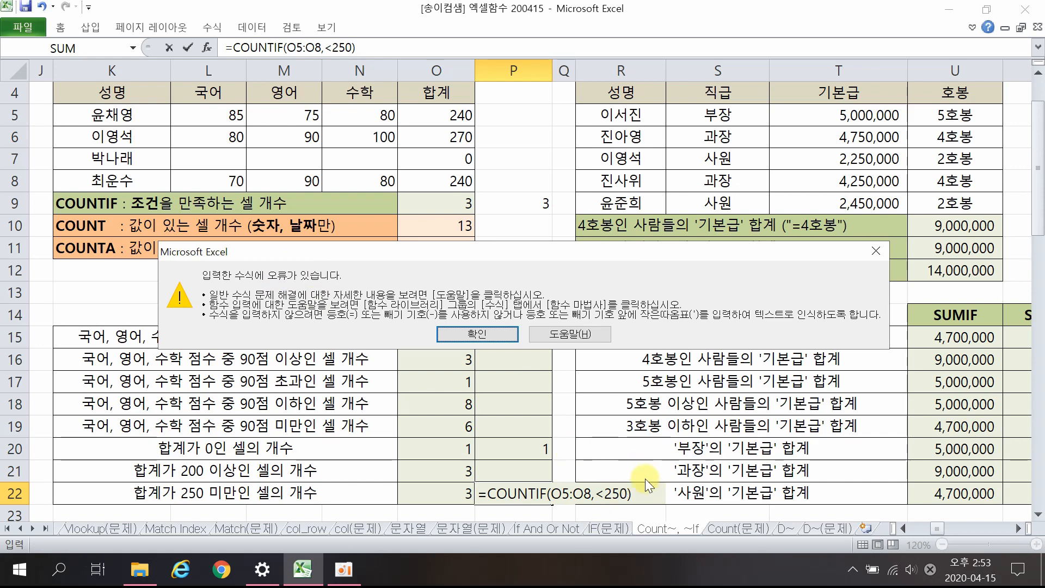
{"action": "left_click", "coordinate": [484, 335]}
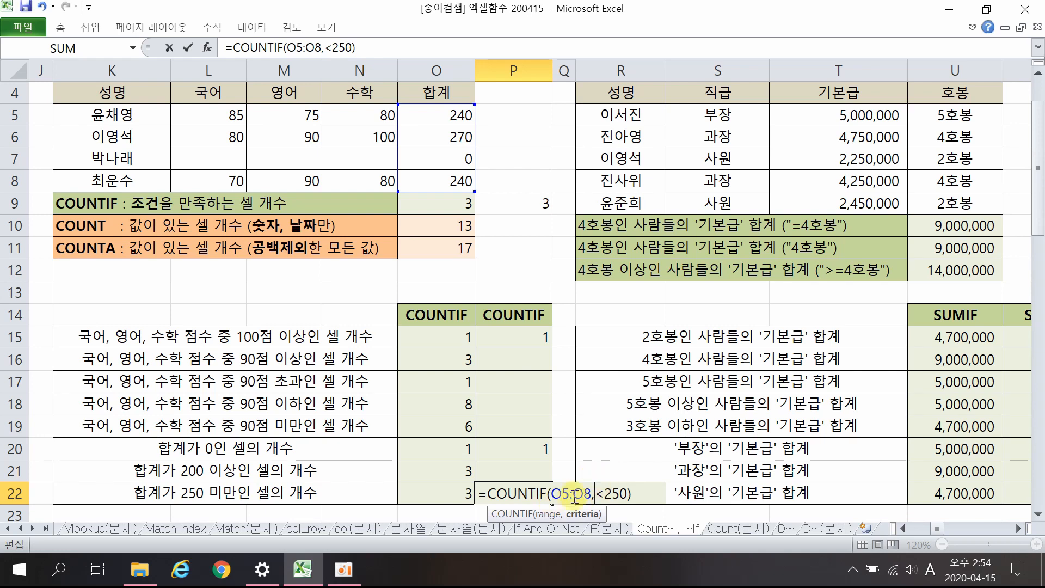
Put the COUNTIF criteria in P22 in quotes as "<250" in the function arguments and accept the formula =COUNTIF(O5:O8,"<250").
{"action": "left_click", "coordinate": [211, 46]}
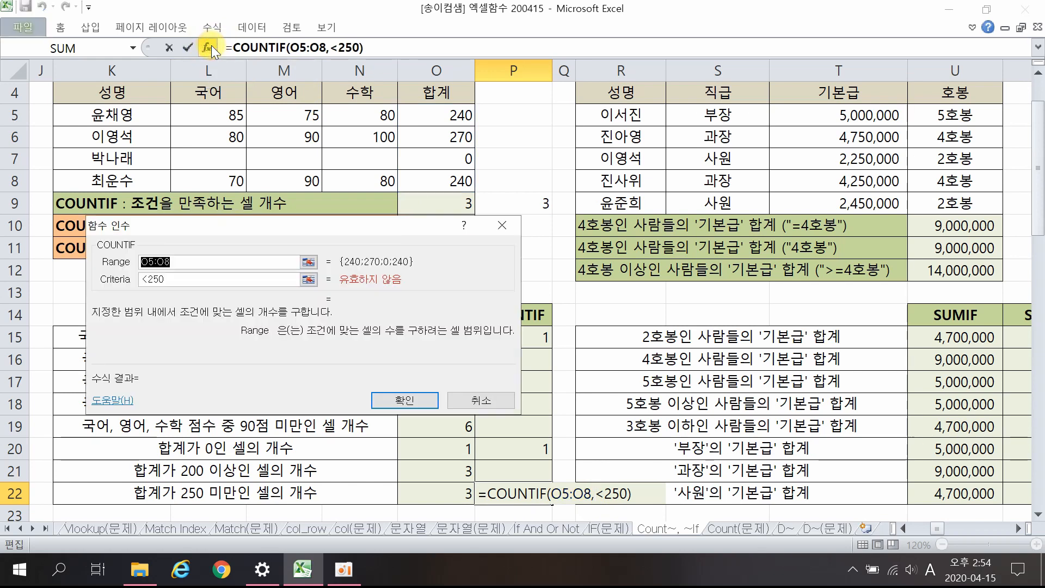
{"action": "left_click", "coordinate": [227, 262]}
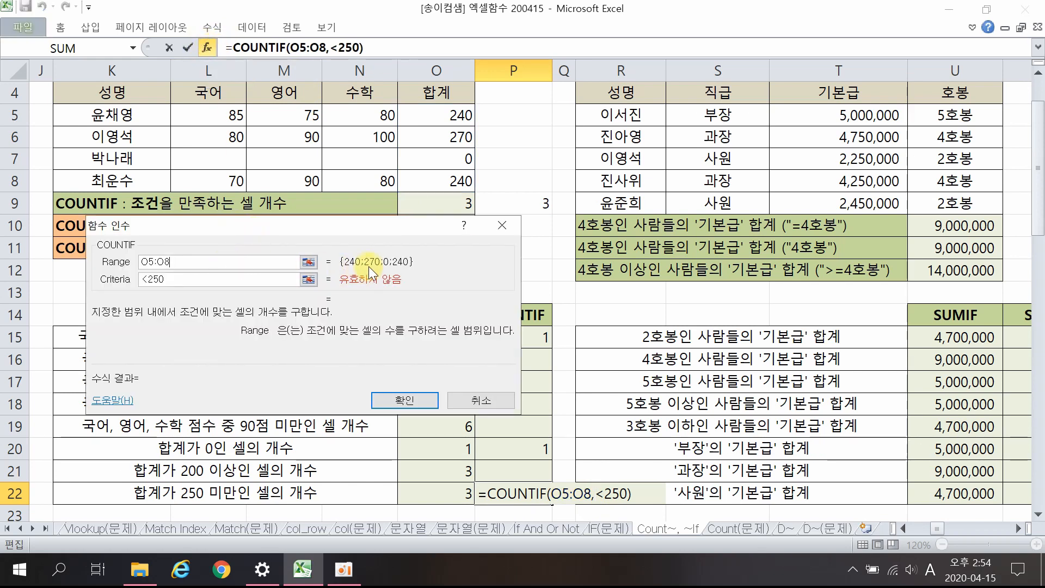
{"action": "left_click", "coordinate": [205, 278]}
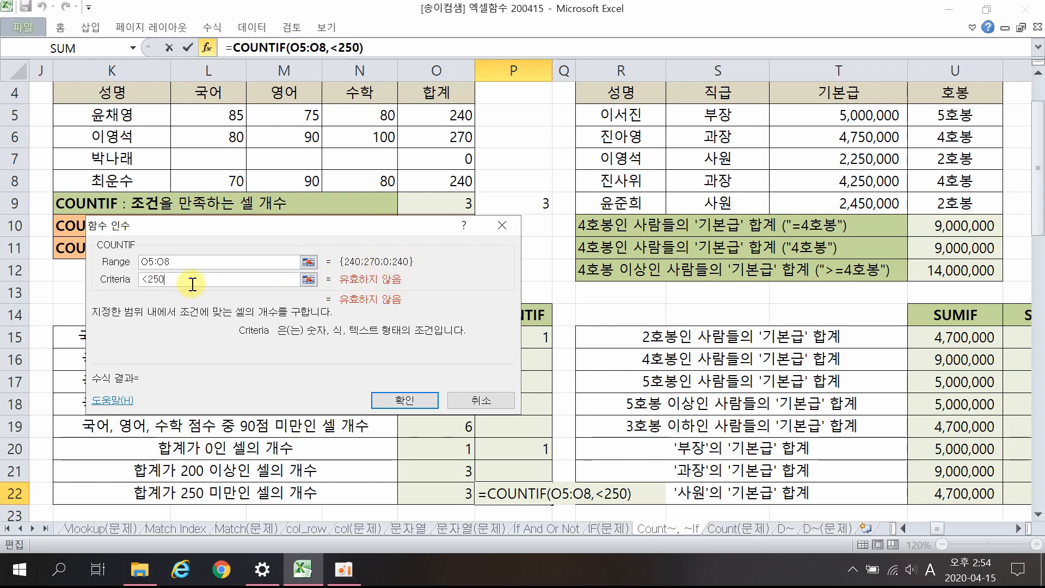
{"action": "type", "text": "\""}
{"action": "key", "text": "Home"}
{"action": "type", "text": "\""}
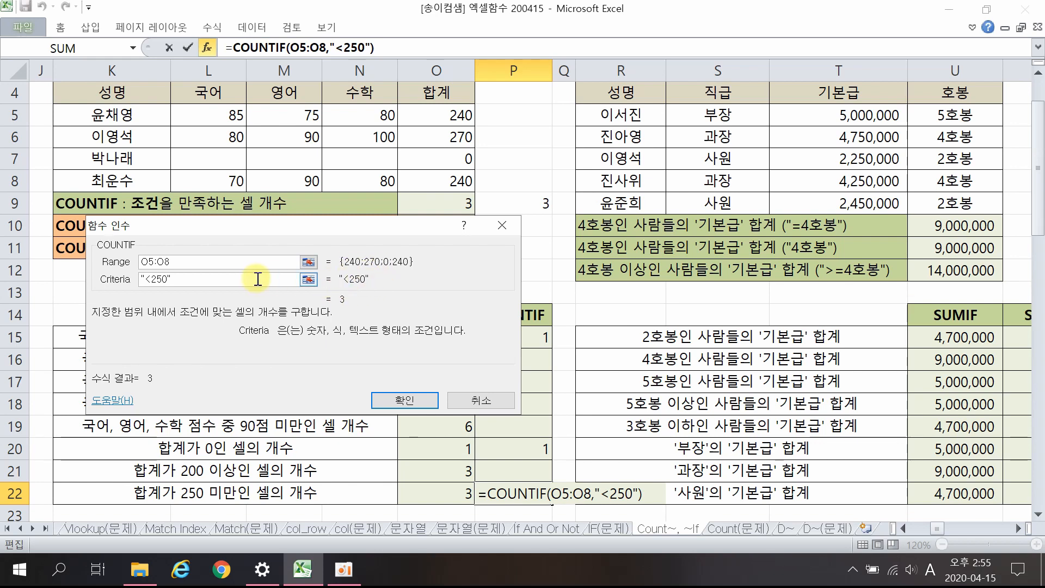
{"action": "left_click_drag", "start_coordinate": [358, 226], "coordinate": [517, 269]}
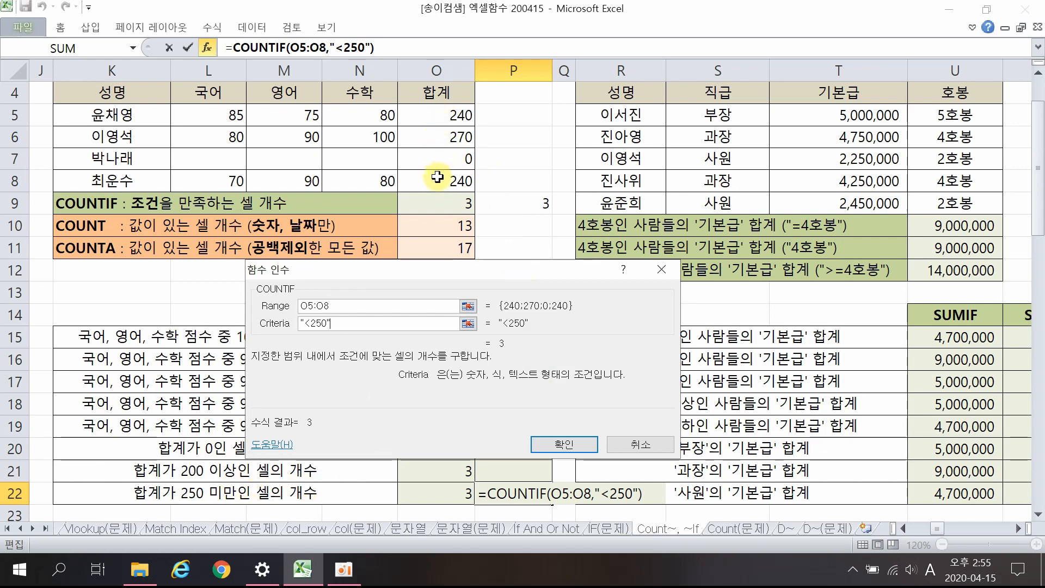
{"action": "left_click", "coordinate": [547, 442]}
{"action": "left_click", "coordinate": [601, 430]}
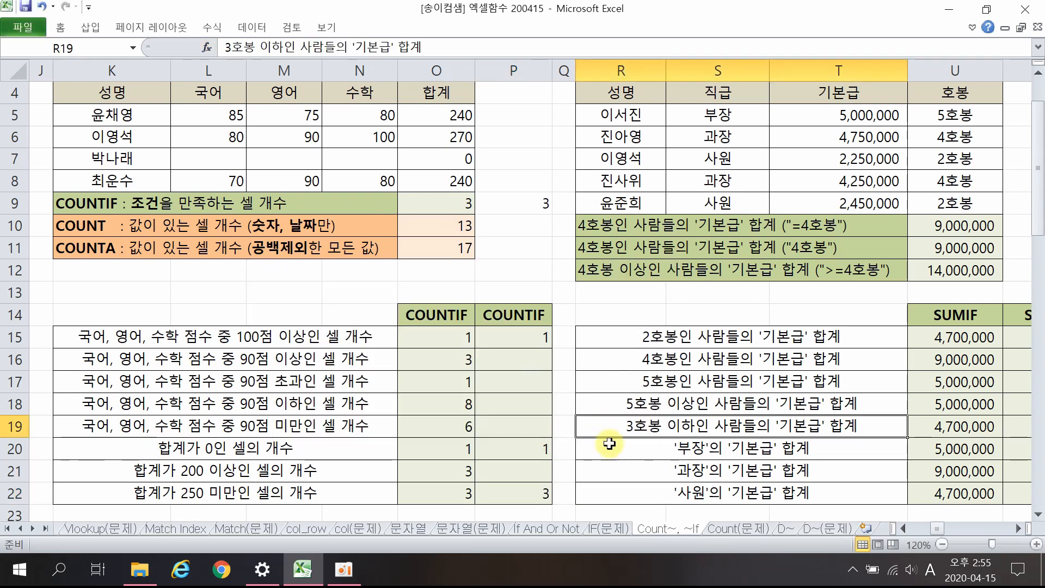
Check the range and quoted criteria of the COUNTIF formula in P22 in its function arguments, and close them unchanged.
{"action": "left_click", "coordinate": [531, 498]}
{"action": "double_click", "coordinate": [527, 494]}
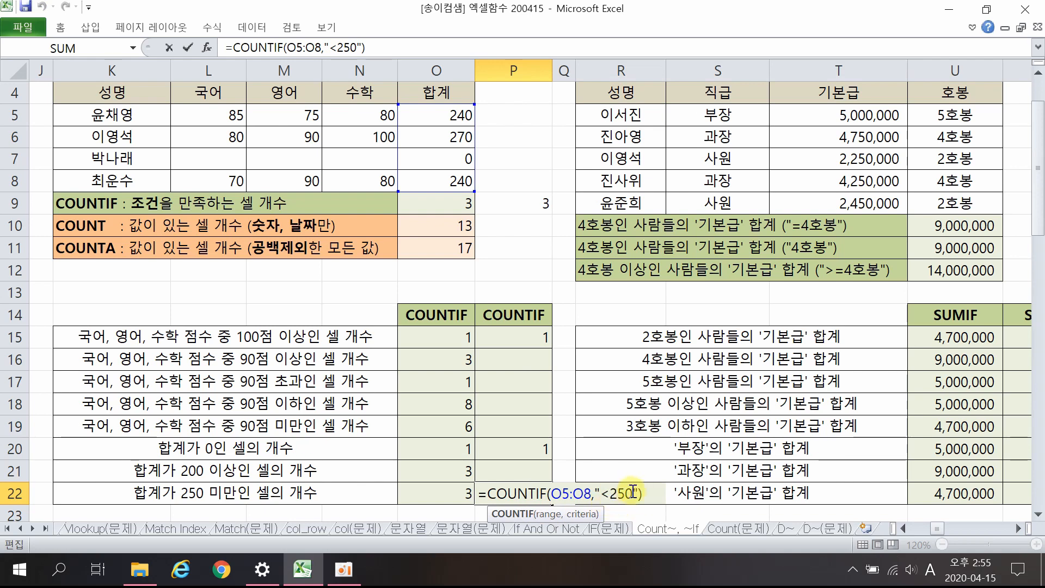
{"action": "left_click", "coordinate": [601, 493]}
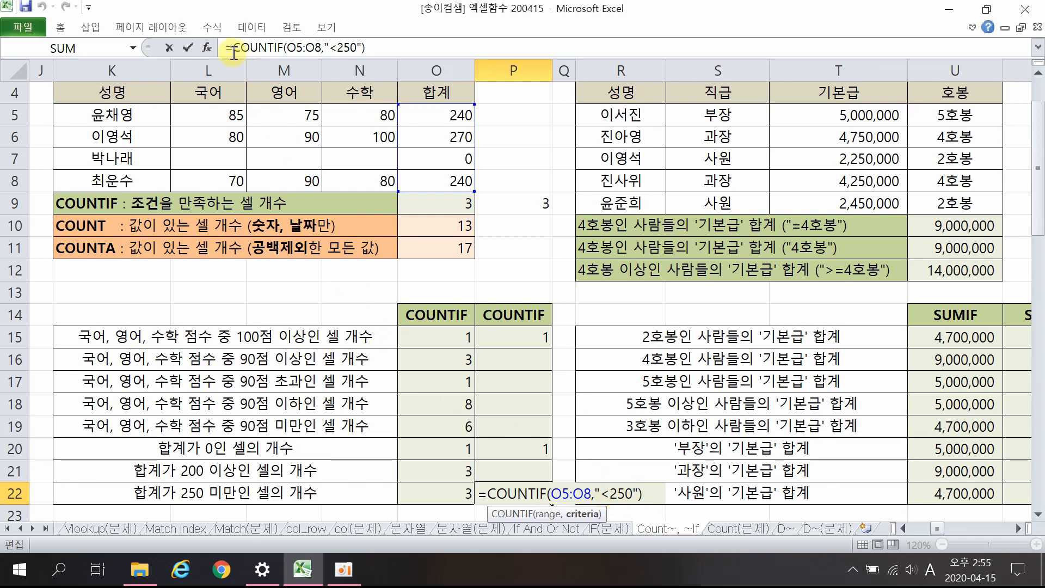
{"action": "left_click", "coordinate": [208, 48]}
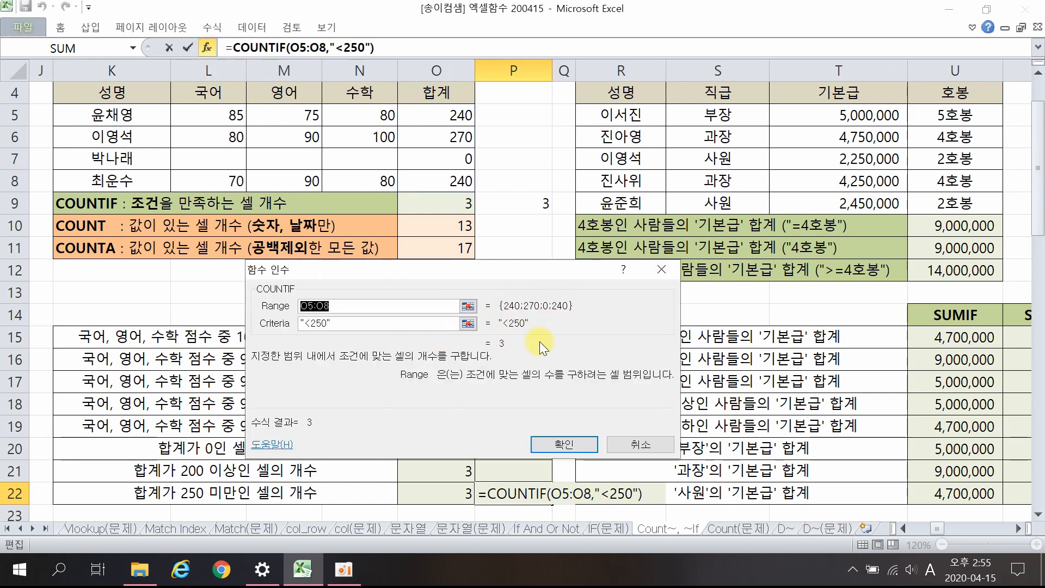
{"action": "left_click", "coordinate": [661, 269]}
Check how the unquoted criteria 0 is evaluated in the function arguments of the COUNTIF formula in P20.
{"action": "left_click", "coordinate": [527, 445]}
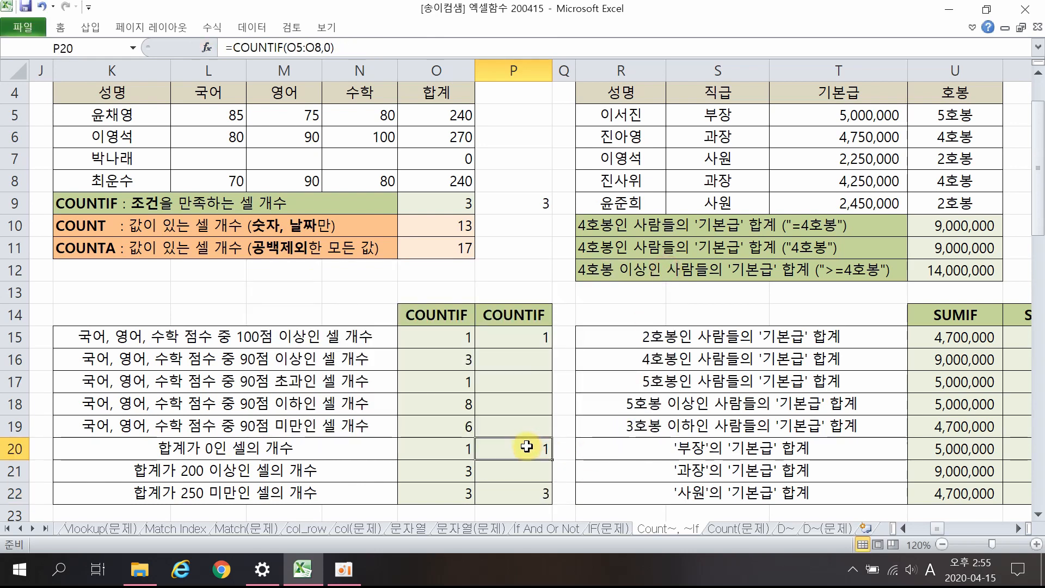
{"action": "double_click", "coordinate": [526, 445]}
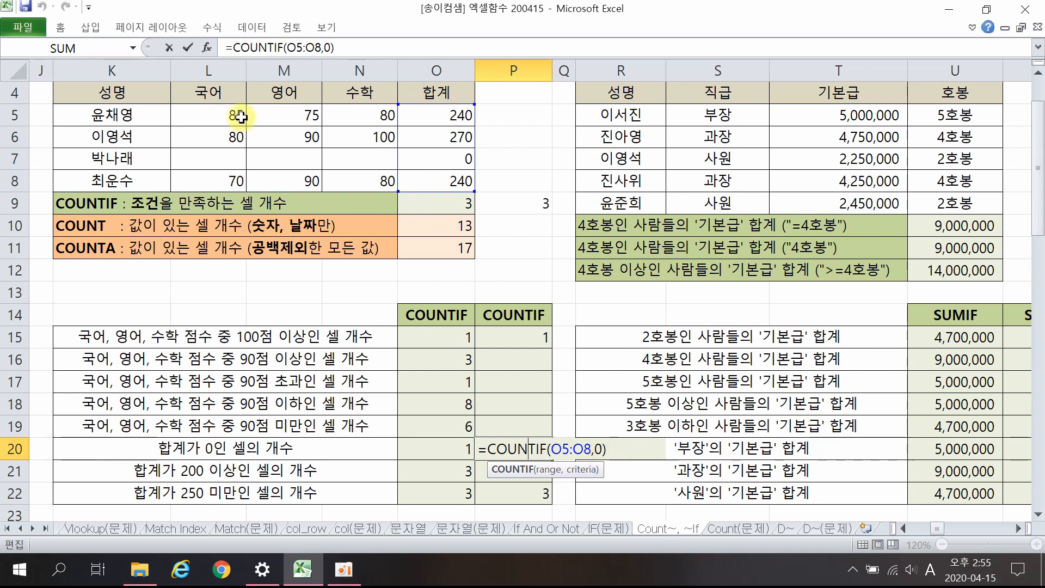
{"action": "left_click", "coordinate": [206, 48]}
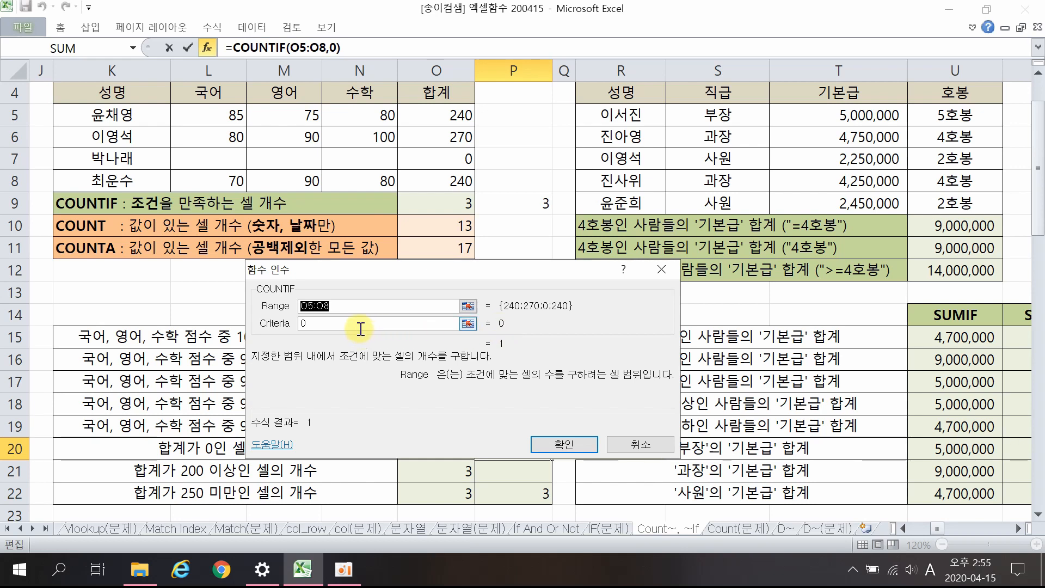
{"action": "left_click", "coordinate": [317, 325]}
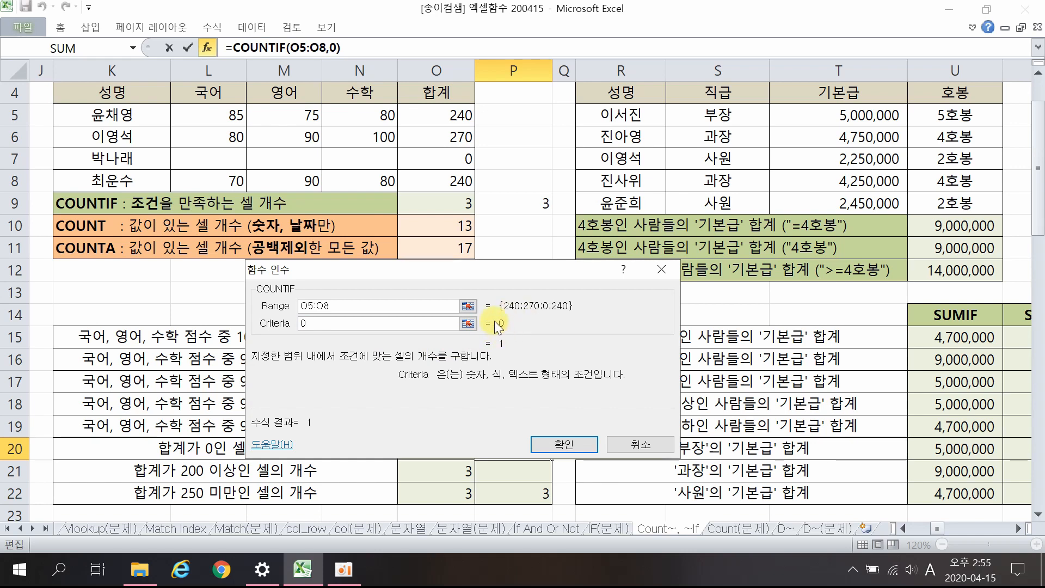
{"action": "key", "text": "Return"}
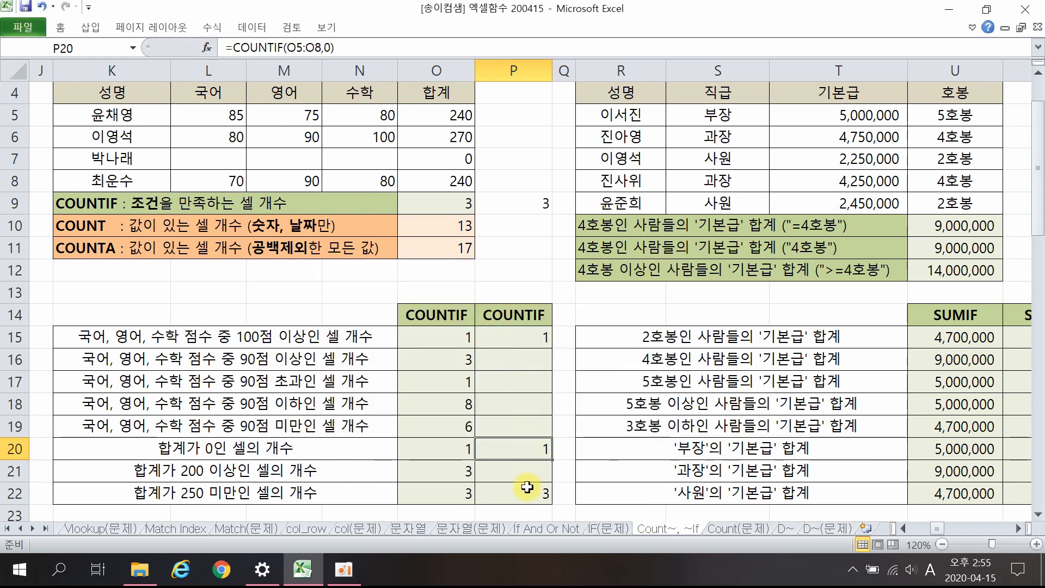
Compare the quoted "<250" criteria in P22's function arguments with the other COUNTIF answers in column P.
{"action": "double_click", "coordinate": [525, 492]}
{"action": "left_click", "coordinate": [206, 48]}
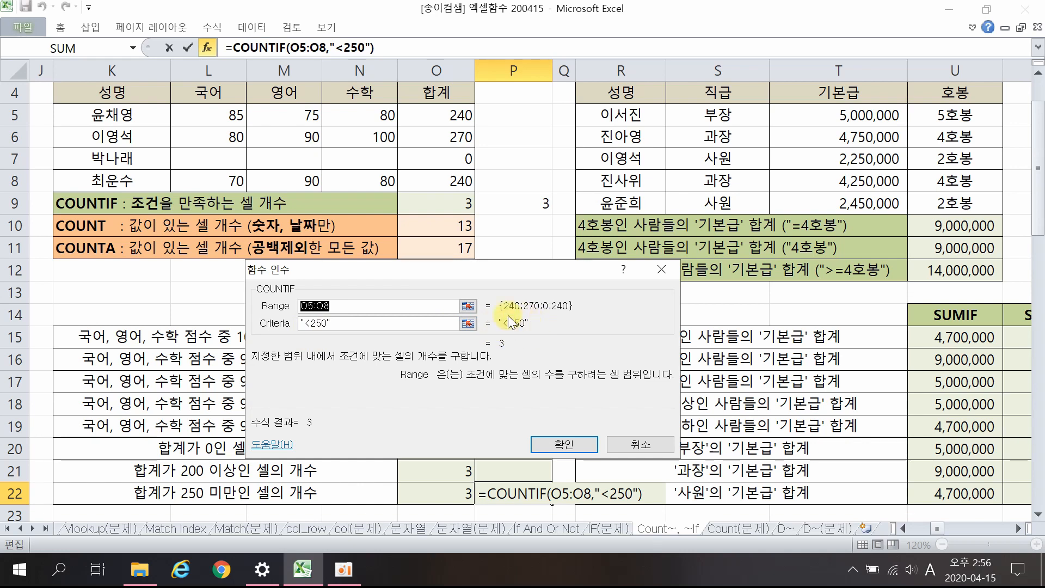
{"action": "left_click", "coordinate": [560, 444]}
{"action": "left_click", "coordinate": [593, 423]}
{"action": "left_click_drag", "start_coordinate": [544, 340], "coordinate": [534, 483]}
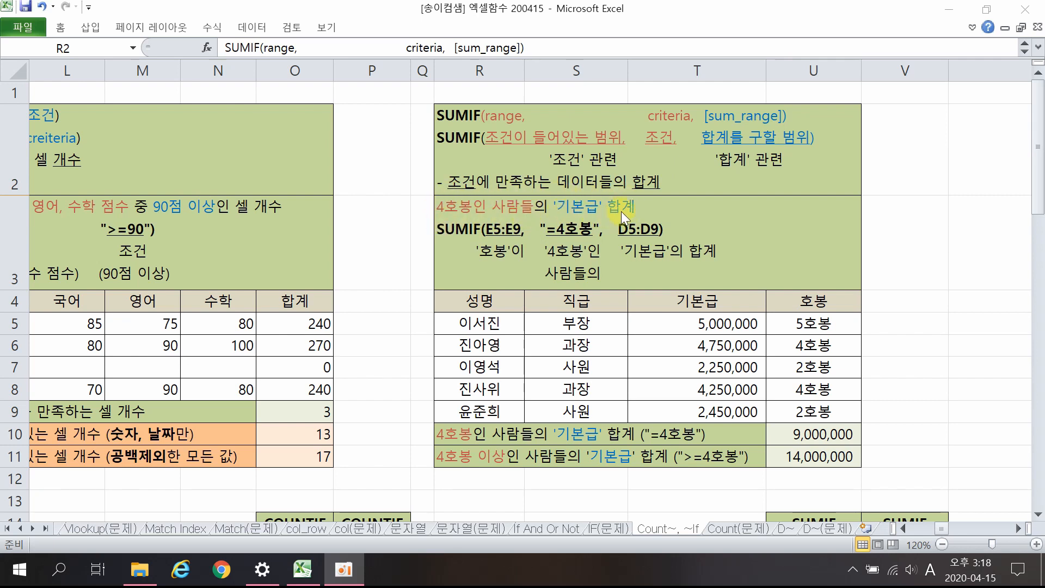
Look over the salary table and its grades in U5:U9, picking out the 4호봉 rows 6 and 8 and their base pay in column T.
{"action": "left_click_drag", "start_coordinate": [506, 323], "coordinate": [841, 407]}
{"action": "left_click", "coordinate": [838, 389]}
{"action": "left_click_drag", "start_coordinate": [819, 325], "coordinate": [828, 403]}
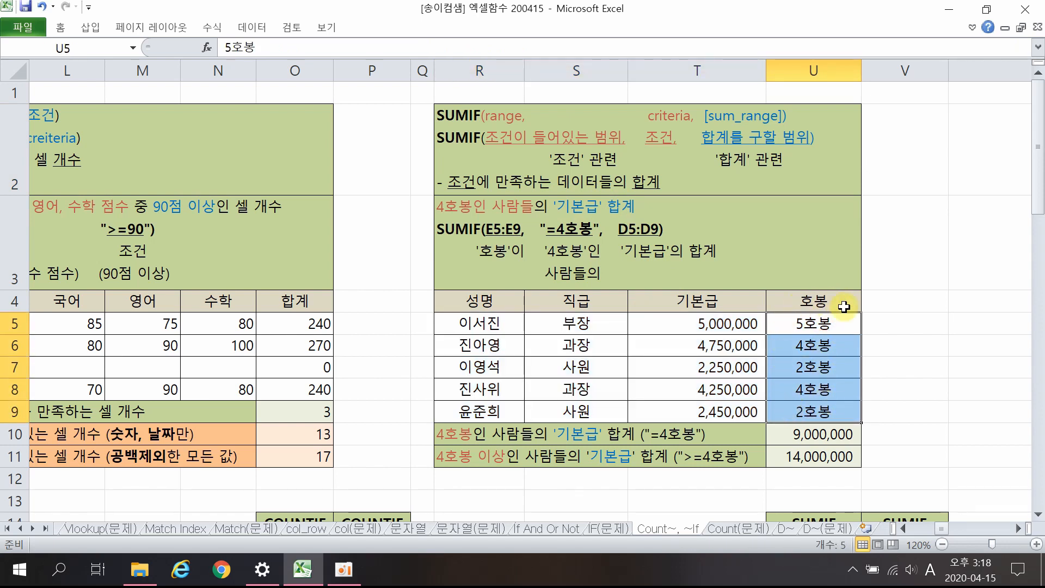
{"action": "left_click", "coordinate": [830, 349]}
{"action": "left_click", "coordinate": [833, 388], "text": "ctrl"}
{"action": "left_click_drag", "start_coordinate": [833, 389], "coordinate": [500, 388], "text": "ctrl"}
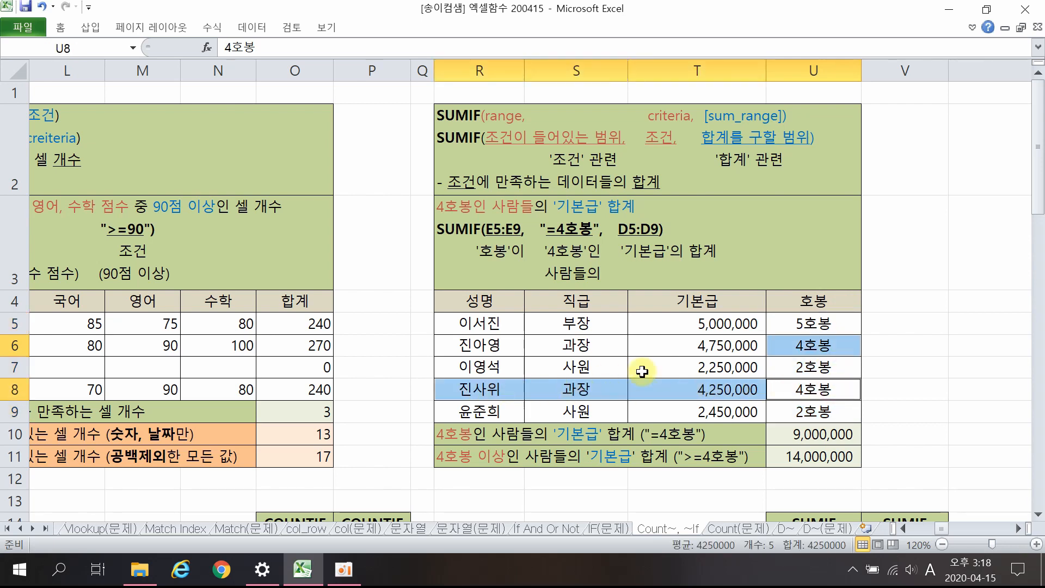
{"action": "left_click_drag", "start_coordinate": [780, 345], "coordinate": [474, 345], "text": "ctrl"}
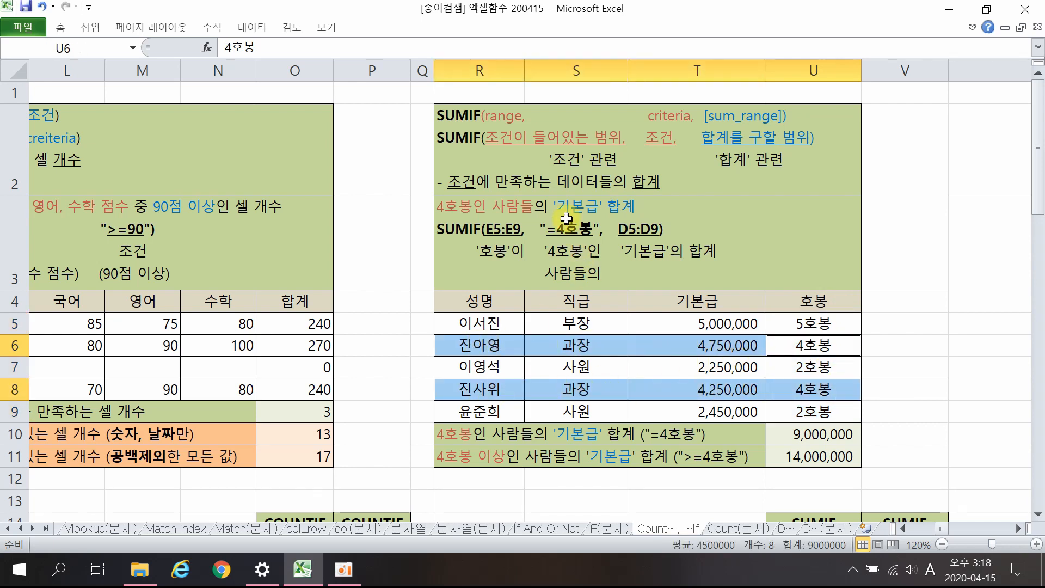
{"action": "left_click", "coordinate": [740, 343]}
{"action": "left_click", "coordinate": [734, 387], "text": "ctrl"}
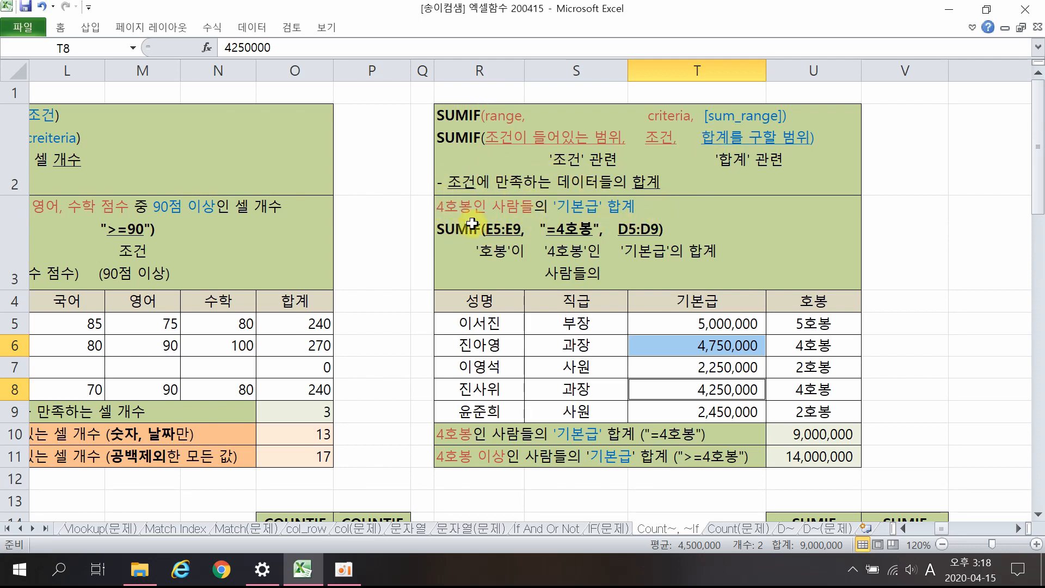
Relate the SUMIF arguments to the table: grade range U5:U9, the 4호봉 matches in rows 6 and 8, and base pay range T5:T9.
{"action": "left_click_drag", "start_coordinate": [826, 322], "coordinate": [829, 390]}
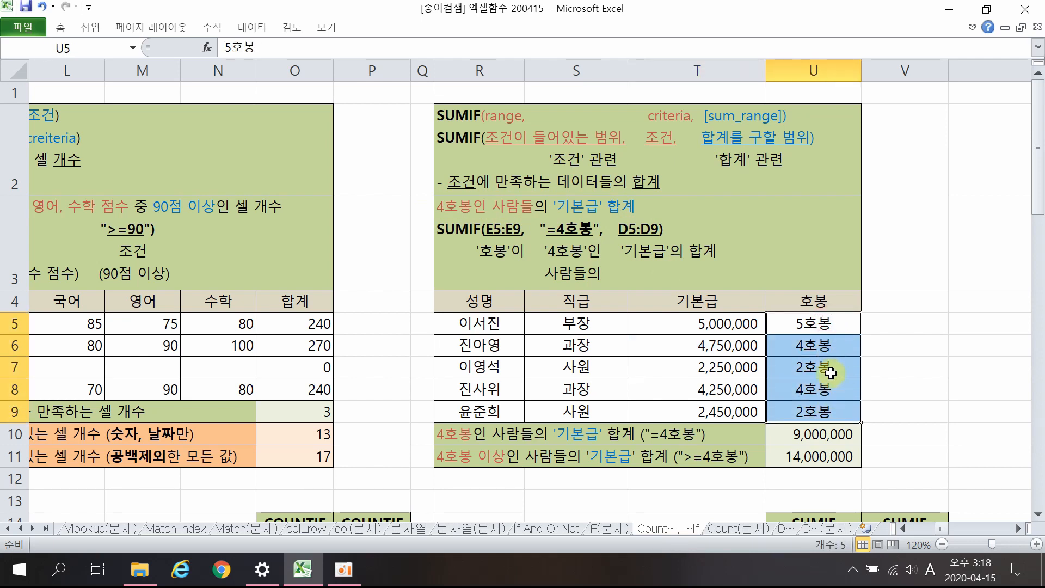
{"action": "left_click", "coordinate": [818, 345]}
{"action": "left_click", "coordinate": [822, 392], "text": "ctrl"}
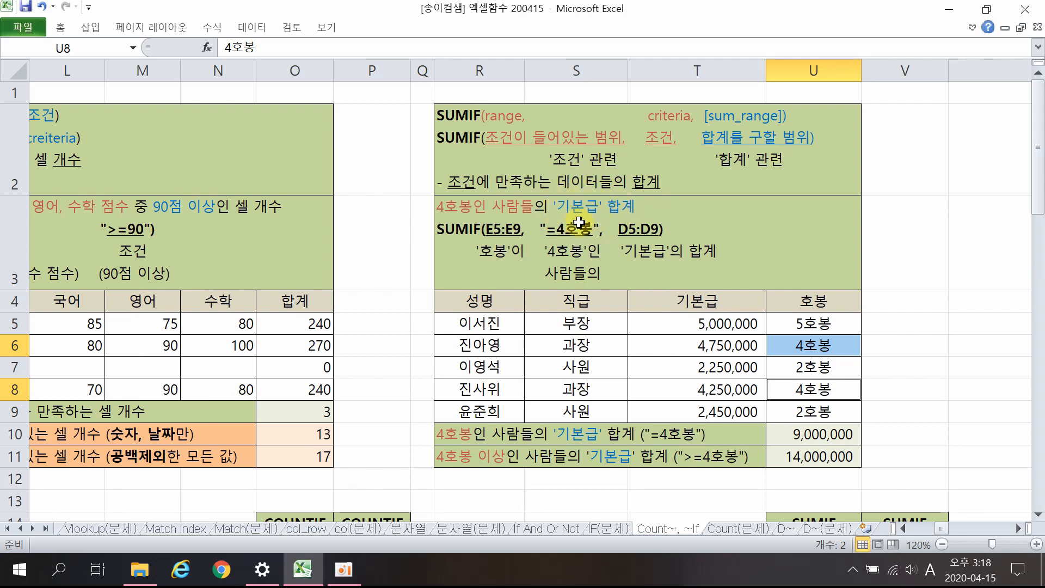
{"action": "left_click", "coordinate": [715, 346]}
{"action": "left_click", "coordinate": [719, 389], "text": "ctrl"}
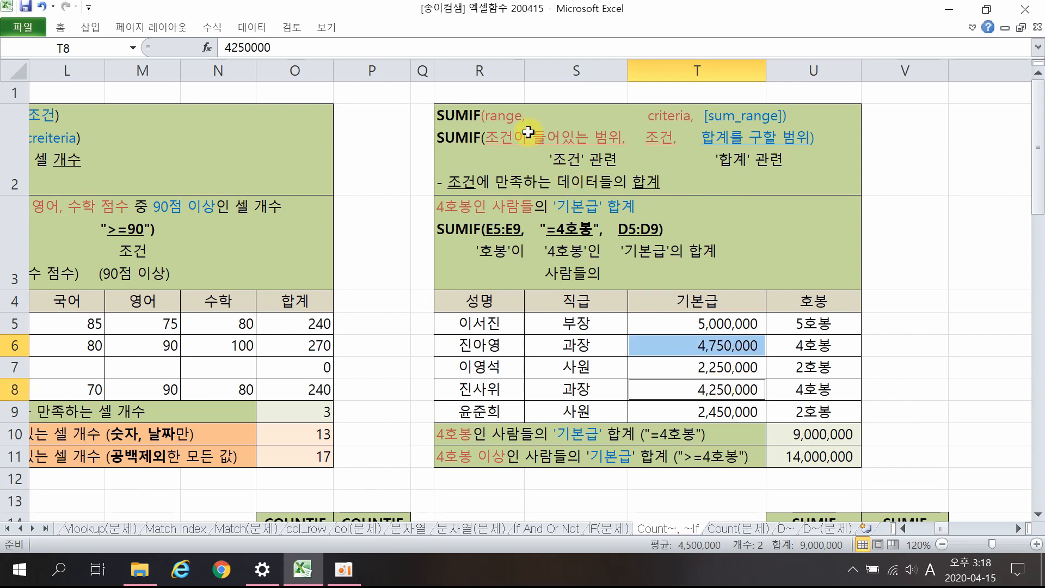
{"action": "left_click_drag", "start_coordinate": [810, 325], "coordinate": [816, 415]}
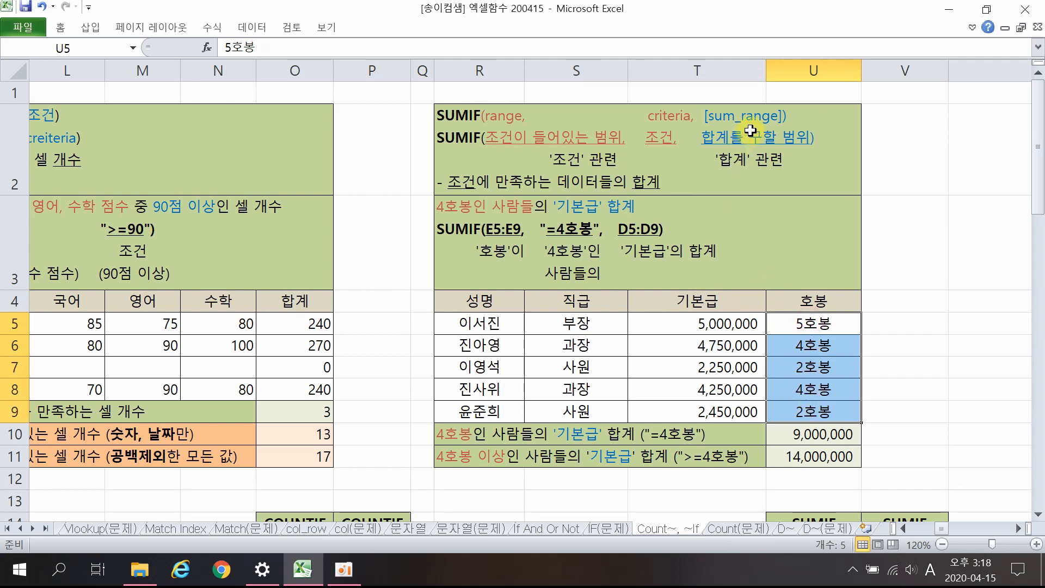
{"action": "left_click_drag", "start_coordinate": [718, 322], "coordinate": [729, 422]}
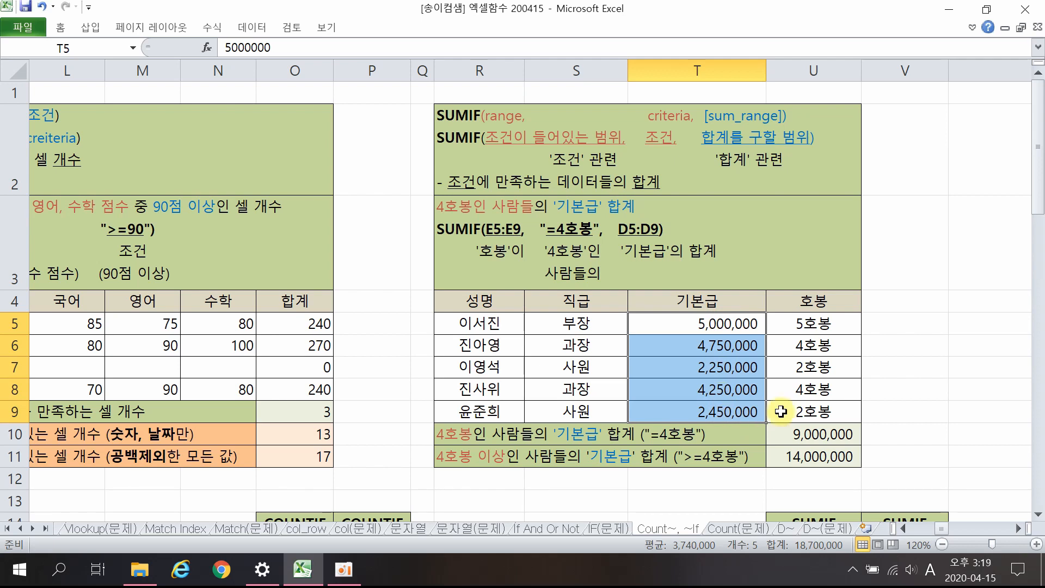
Examine the range, criteria and sum range of the example SUMIF formula in U10.
{"action": "left_click", "coordinate": [822, 434]}
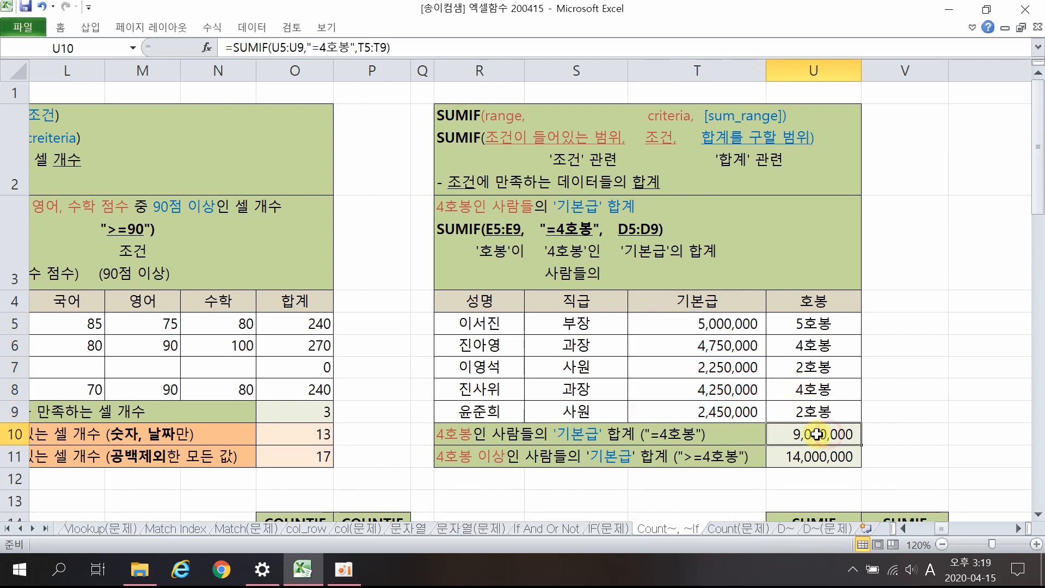
{"action": "double_click", "coordinate": [818, 433]}
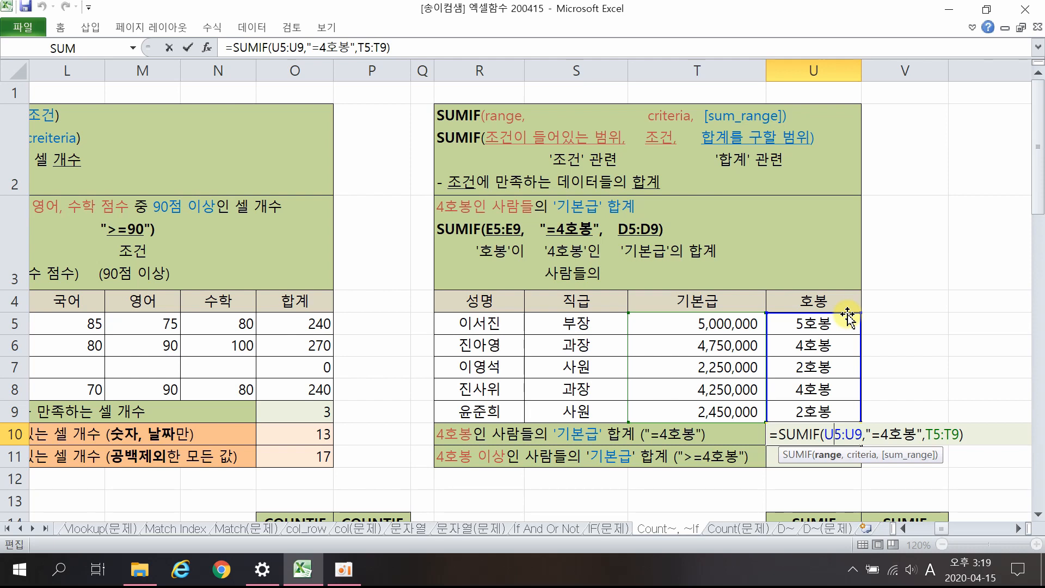
{"action": "left_click", "coordinate": [903, 434]}
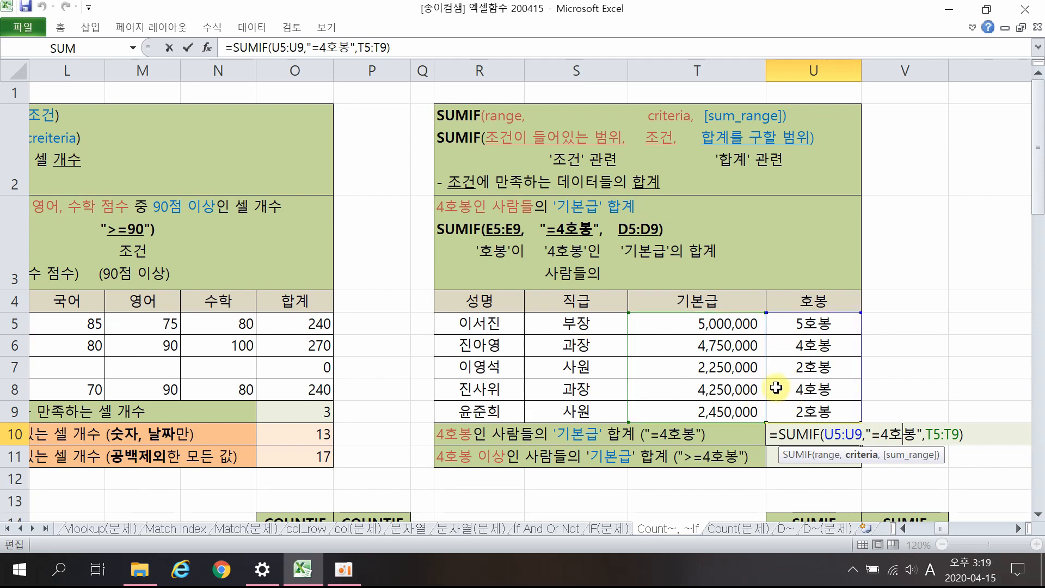
{"action": "left_click", "coordinate": [944, 434]}
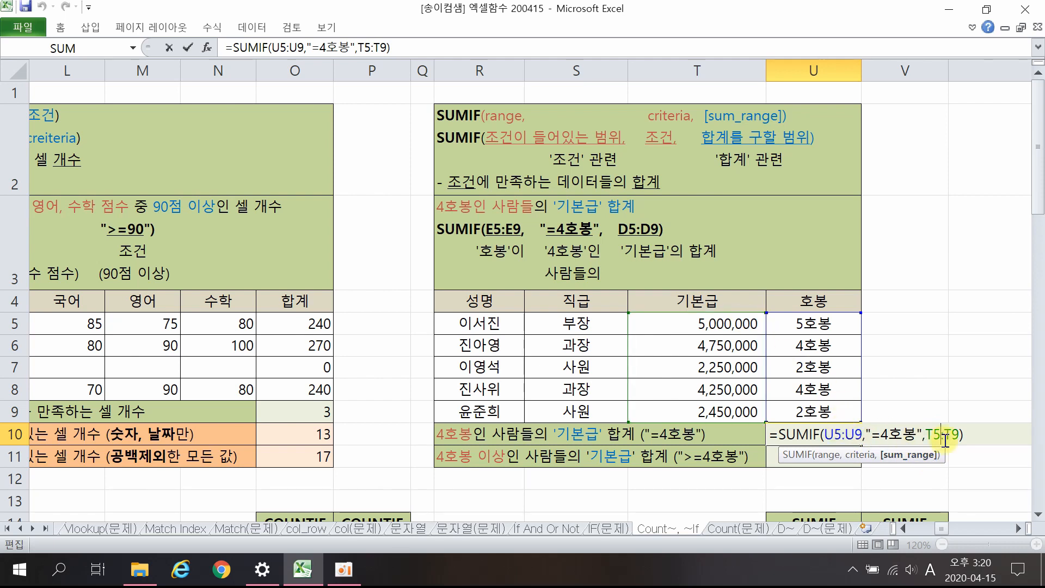
{"action": "key", "text": "ctrl+Return"}
Enter =SUMIF(U5:U9,"=4호봉",T5:T9) in V10 to total the base pay of the 4호봉 employees.
{"action": "left_click", "coordinate": [903, 435]}
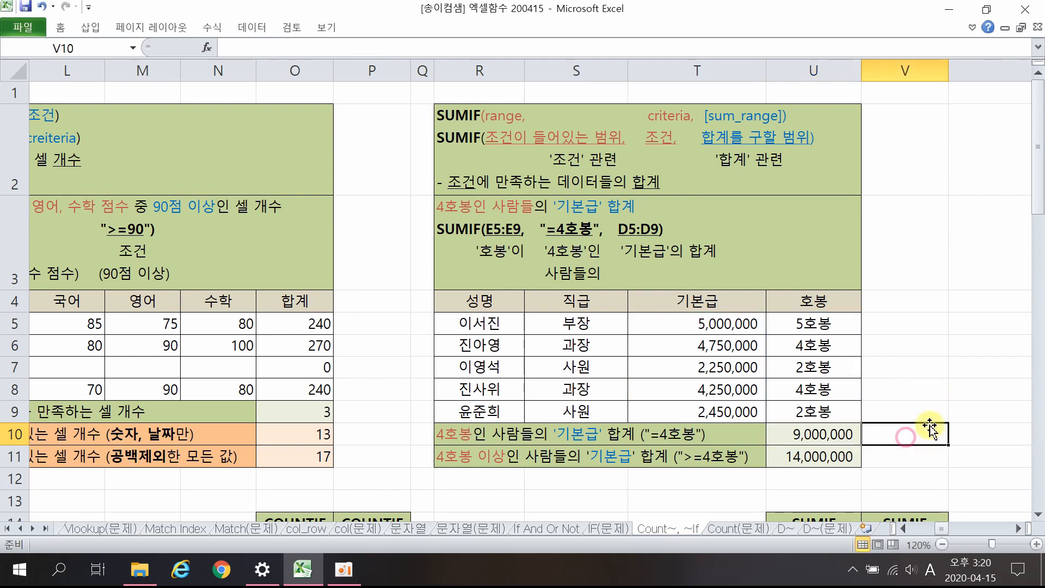
{"action": "type", "text": "=sum"}
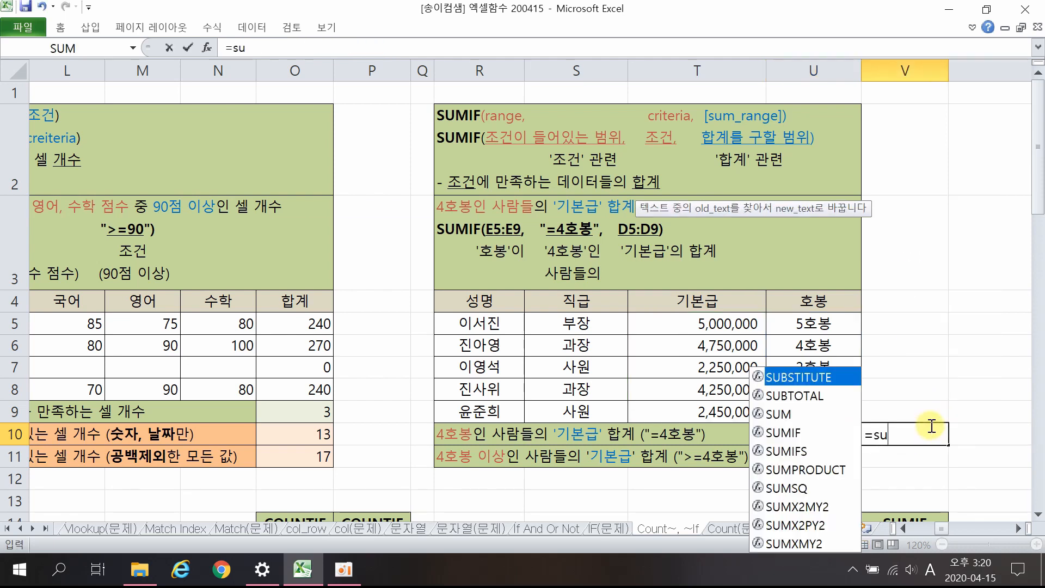
{"action": "double_click", "coordinate": [797, 434]}
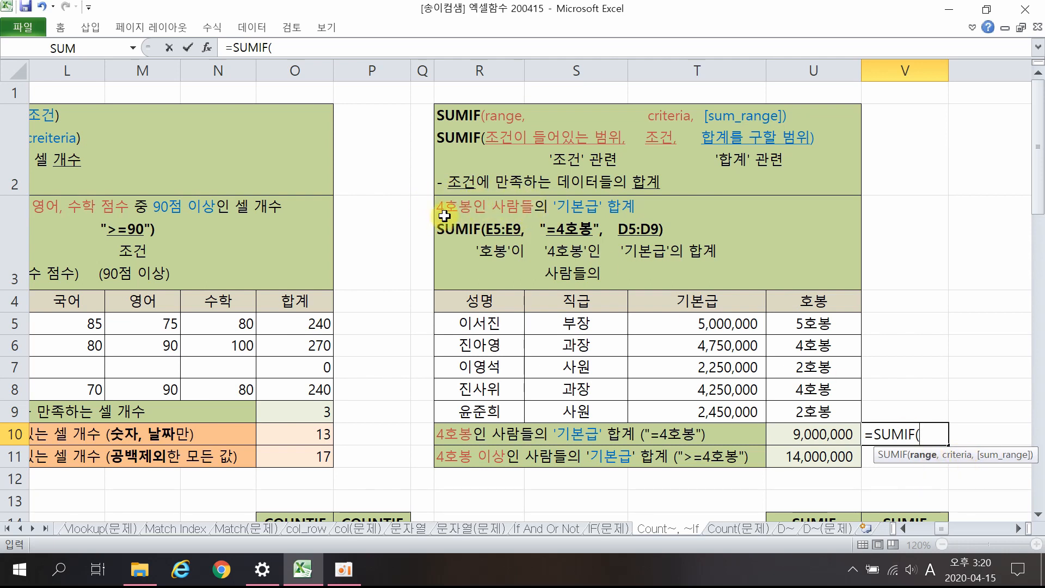
{"action": "left_click_drag", "start_coordinate": [811, 324], "coordinate": [814, 413]}
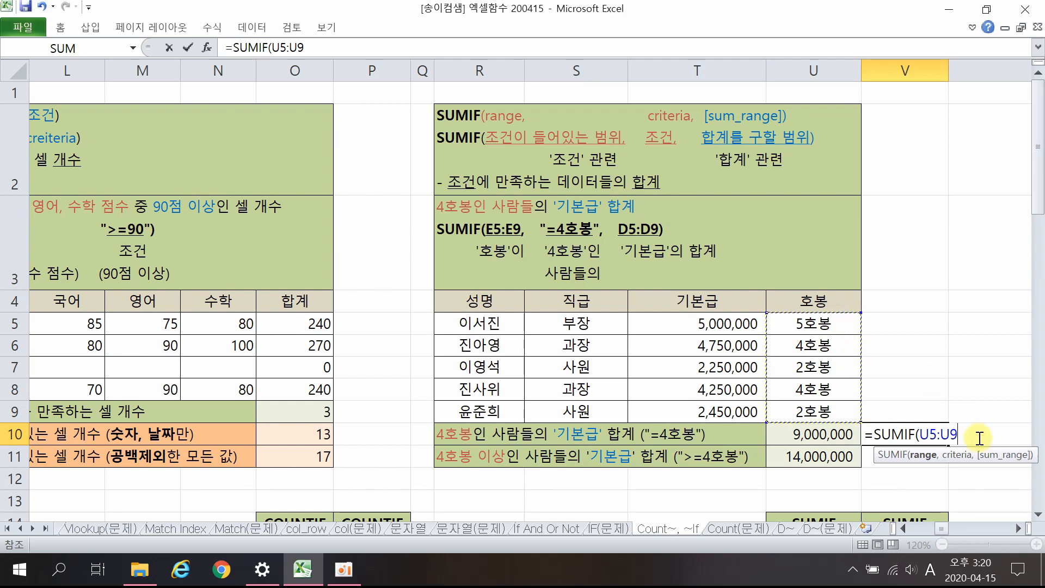
{"action": "type", "text": ",\"="}
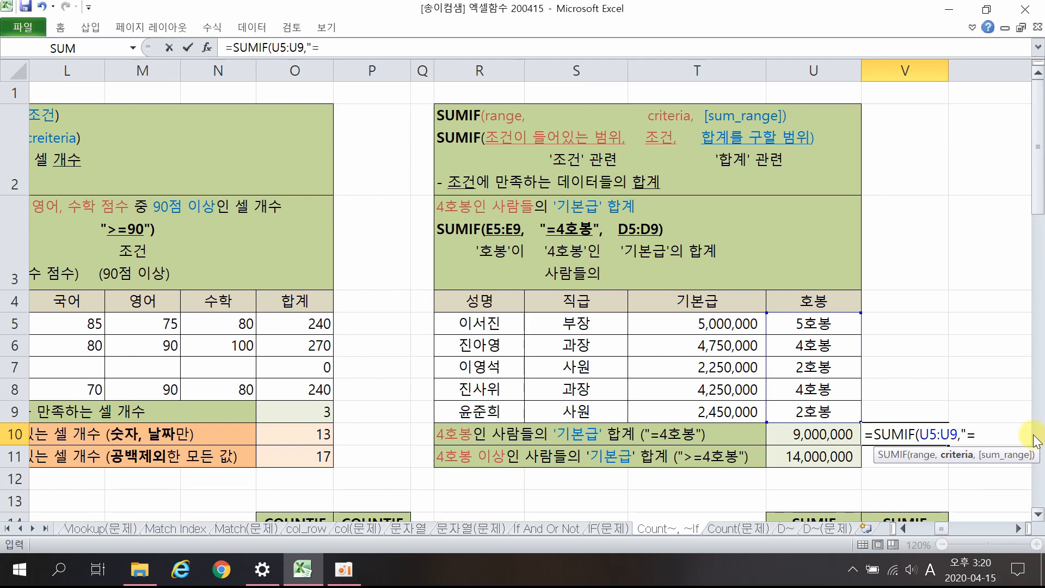
{"action": "type", "text": "ㅗㅇ"}
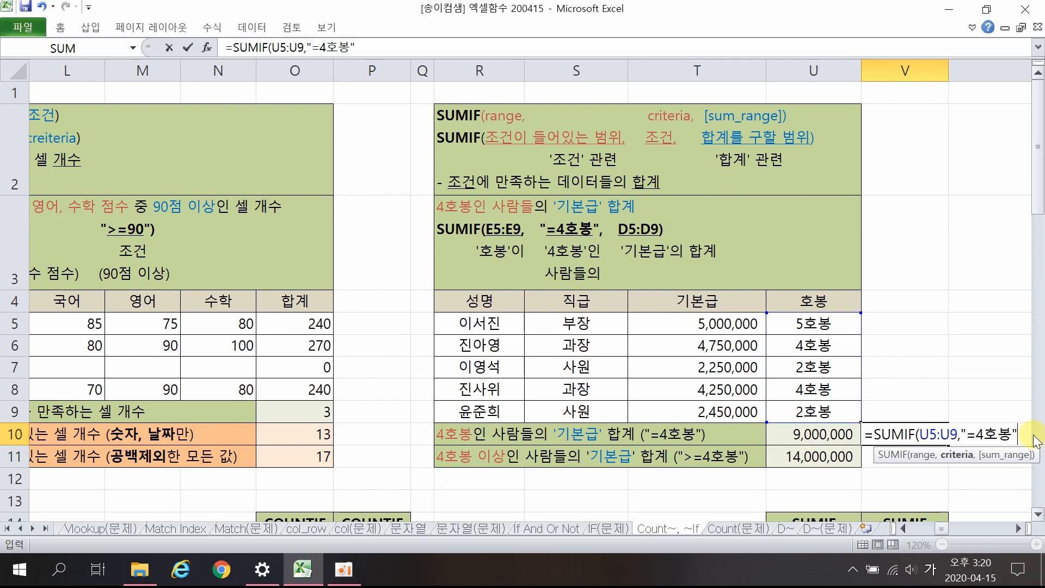
{"action": "type", "text": "\","}
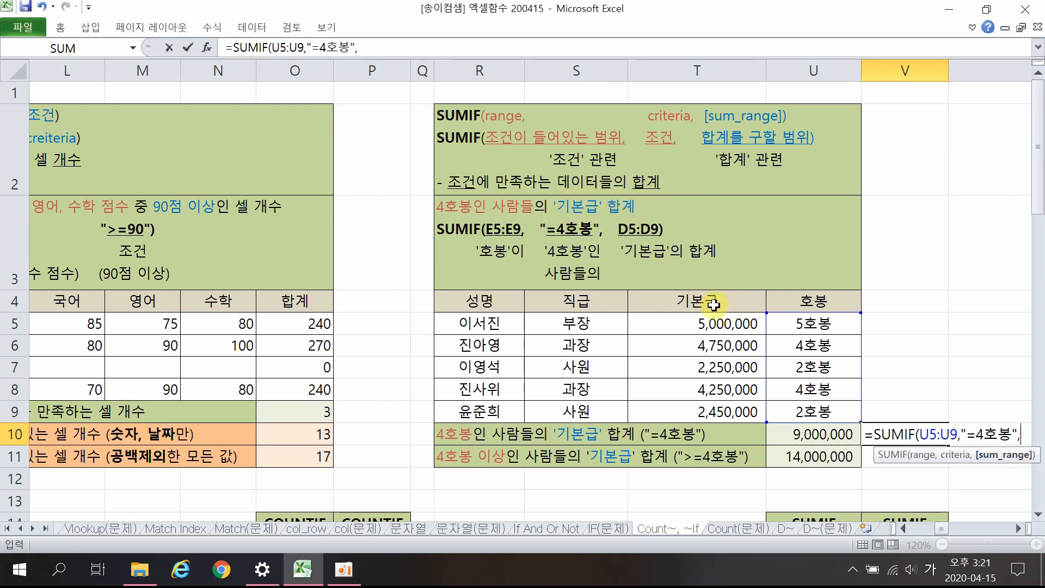
{"action": "left_click_drag", "start_coordinate": [722, 327], "coordinate": [724, 414]}
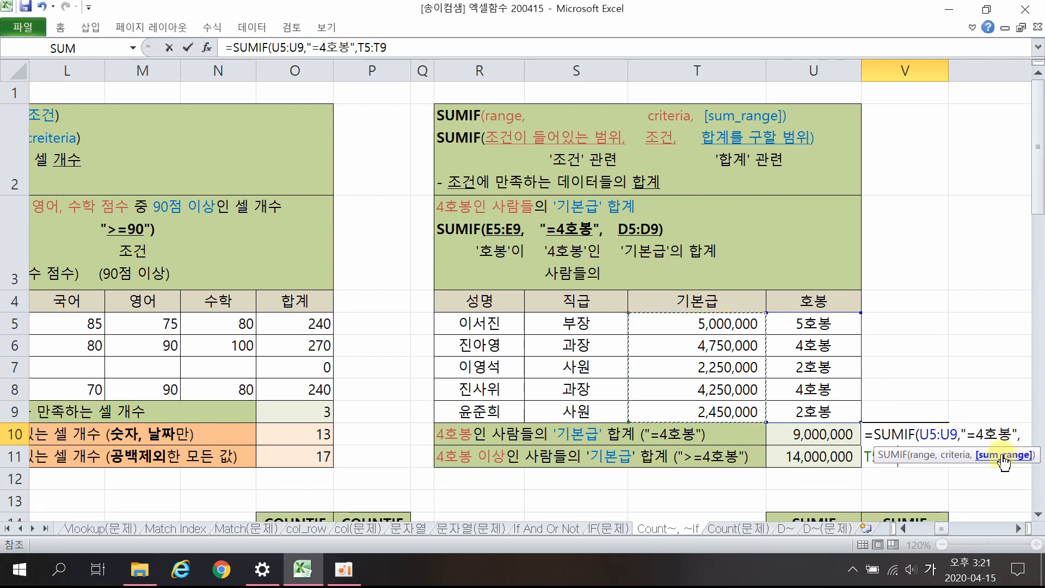
{"action": "left_click", "coordinate": [433, 53]}
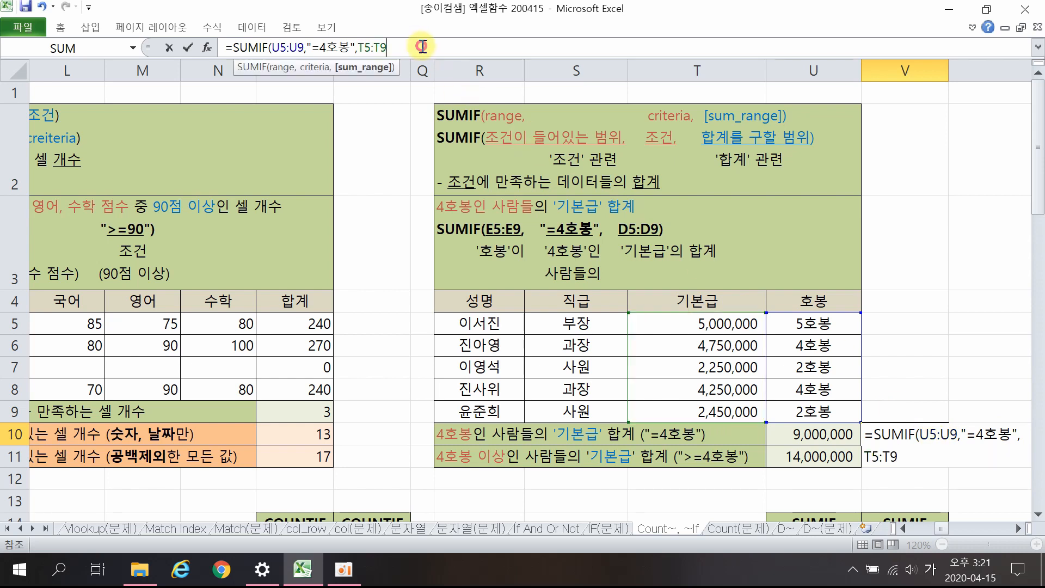
{"action": "key", "text": "Return"}
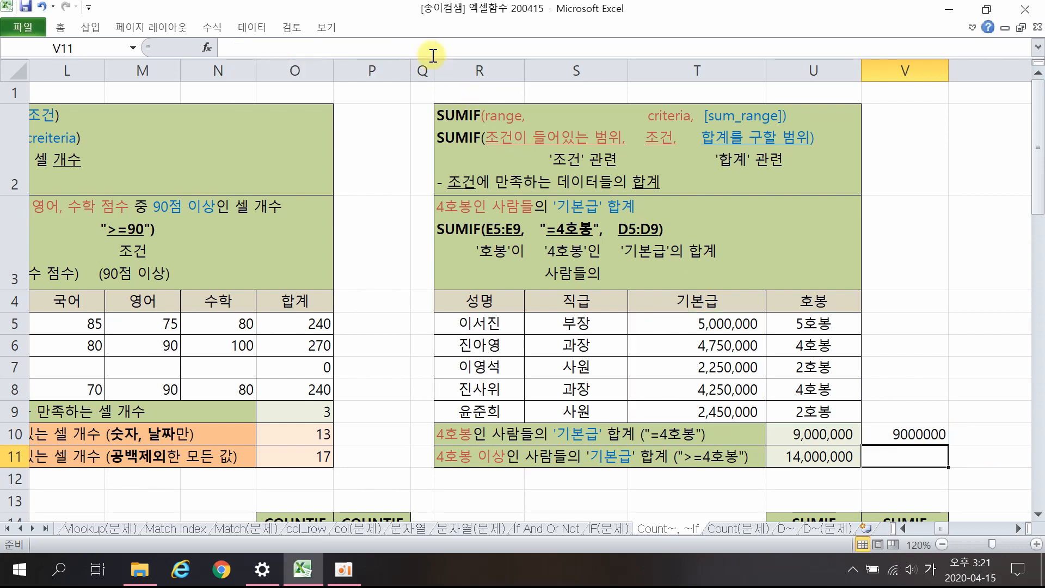
Review the grade range, criteria and base pay sum range of the SUMIF formula in V10.
{"action": "left_click", "coordinate": [906, 435]}
{"action": "double_click", "coordinate": [906, 435]}
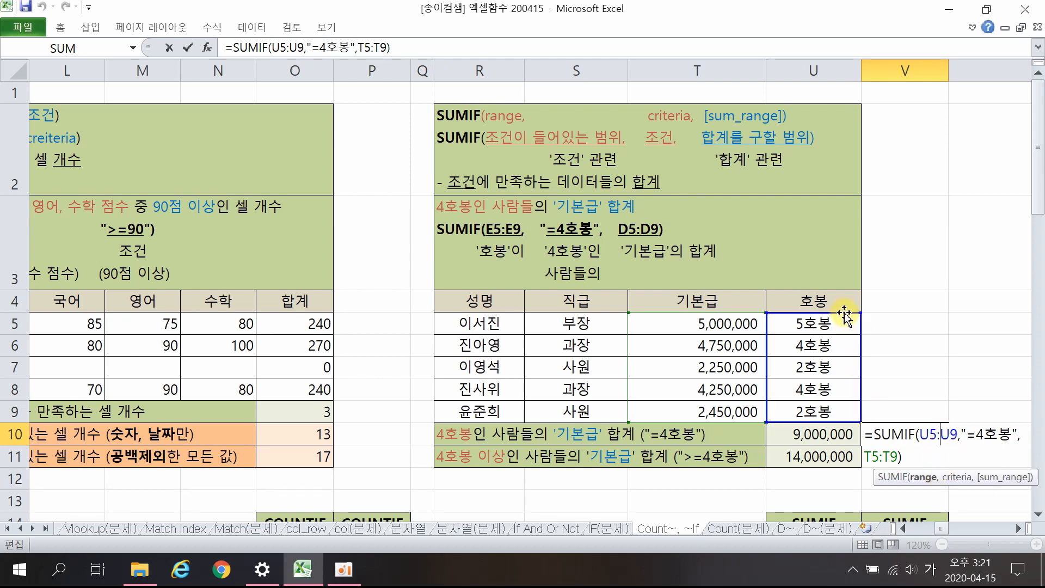
{"action": "left_click", "coordinate": [1007, 434]}
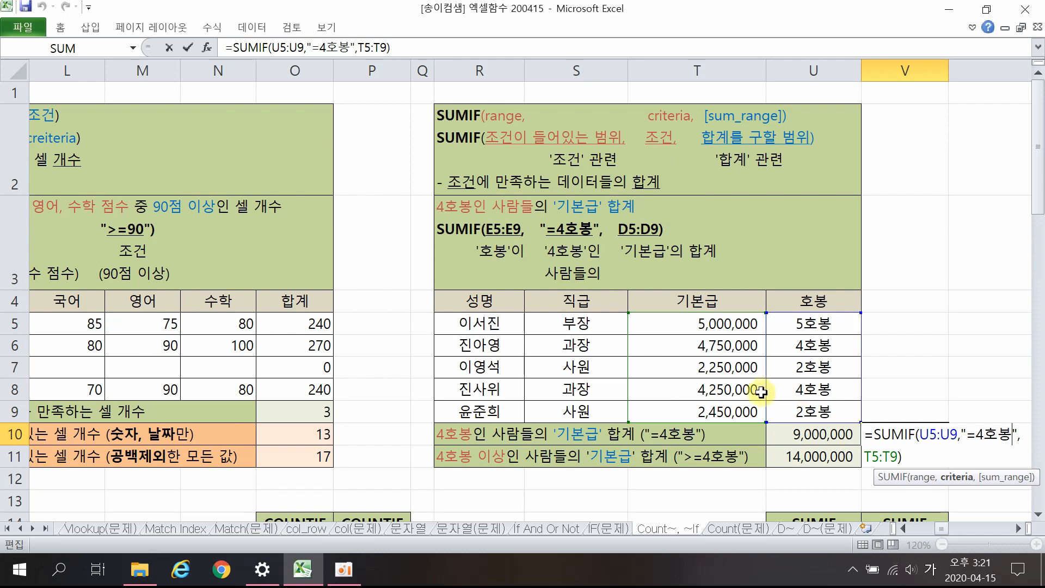
{"action": "left_click", "coordinate": [878, 457]}
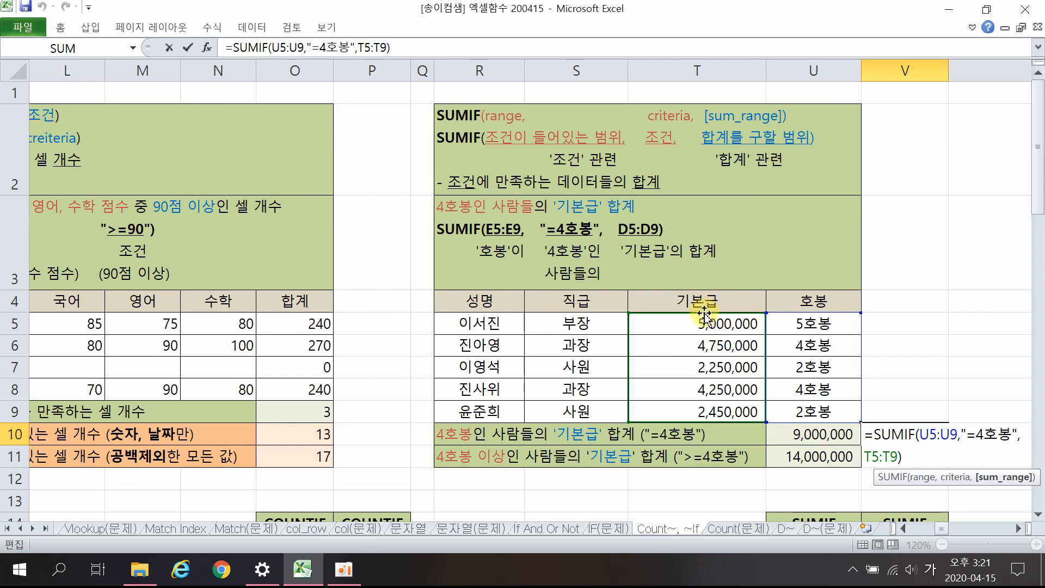
{"action": "key", "text": "ctrl+Return"}
Check the V10 total by selecting the grade and base pay cells of the 4호봉 rows 6 and 8 together.
{"action": "left_click_drag", "start_coordinate": [813, 345], "coordinate": [708, 345]}
{"action": "left_click_drag", "start_coordinate": [813, 388], "coordinate": [770, 389]}
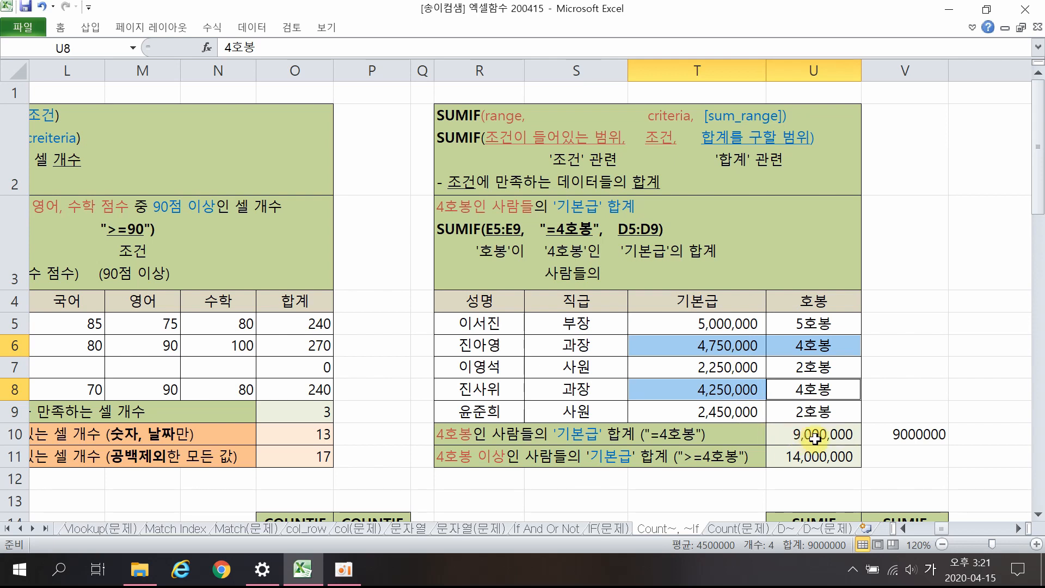
{"action": "left_click", "coordinate": [942, 385]}
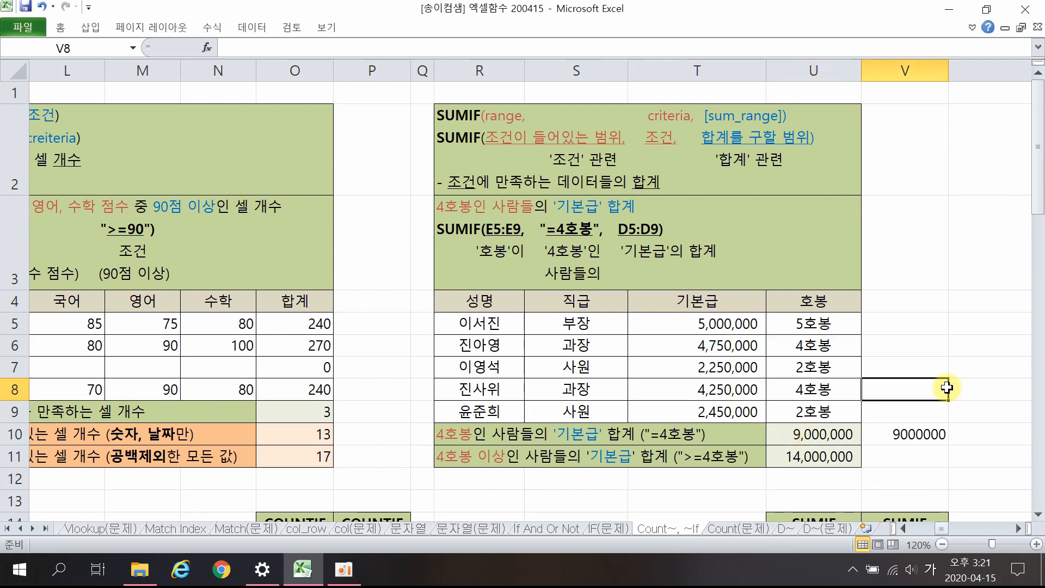
Enter =SUMIF(U5:U9,">=4호봉",T5:T9) in V11 to total the base pay of employees at 4호봉 or above.
{"action": "left_click", "coordinate": [909, 451]}
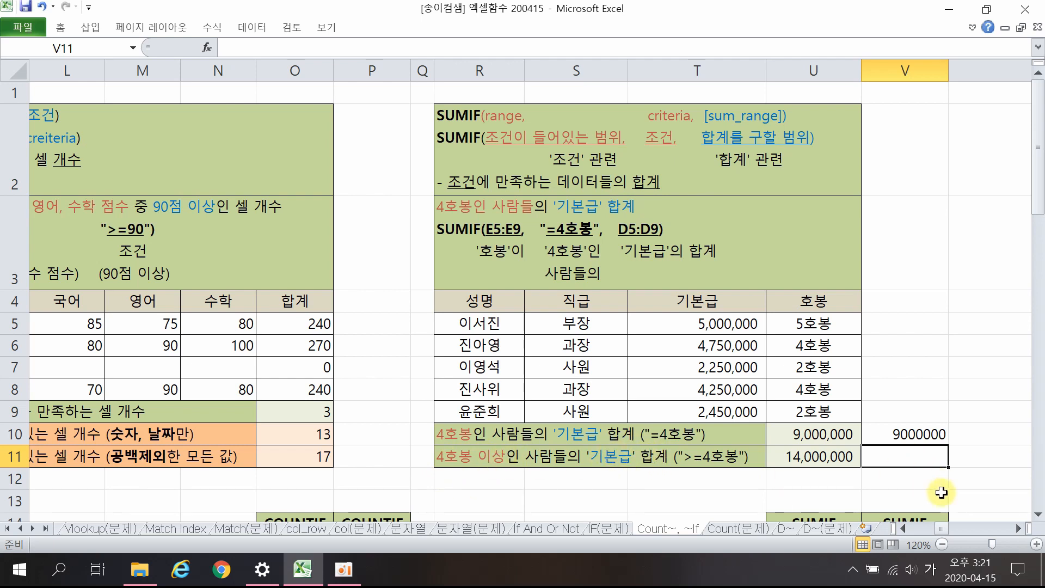
{"action": "type", "text": "="}
{"action": "type", "text": "녀"}
{"action": "key", "text": "BackSpace"}
{"action": "key", "text": "BackSpace"}
{"action": "key", "text": "Hangul"}
{"action": "type", "text": "sum"}
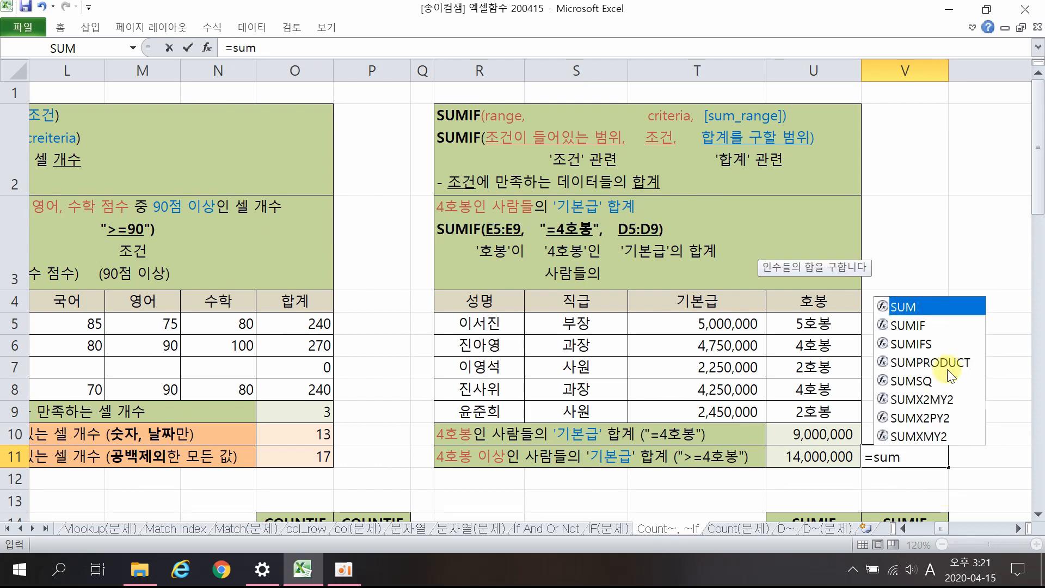
{"action": "double_click", "coordinate": [909, 326]}
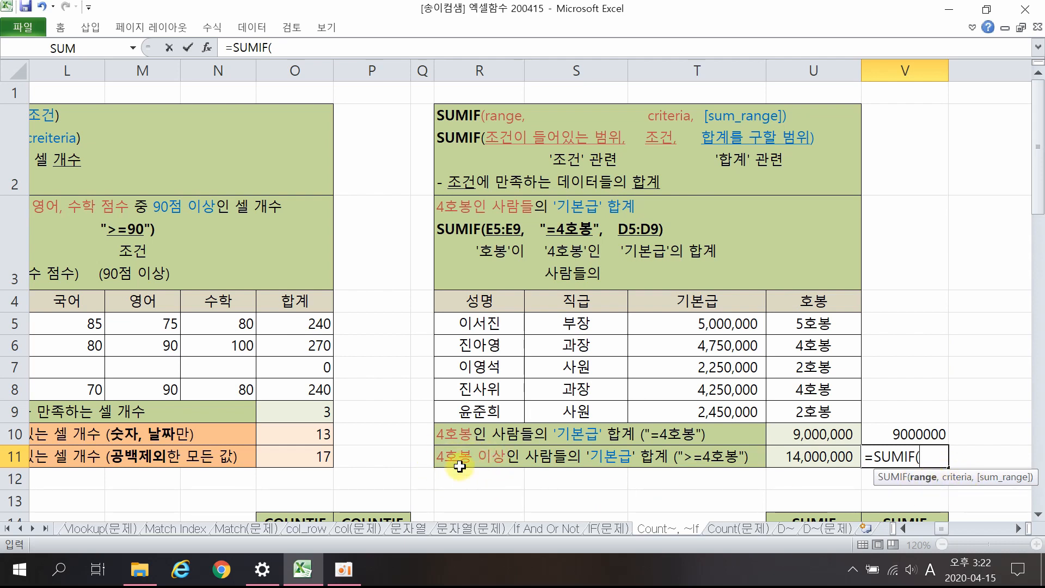
{"action": "left_click_drag", "start_coordinate": [819, 325], "coordinate": [821, 414]}
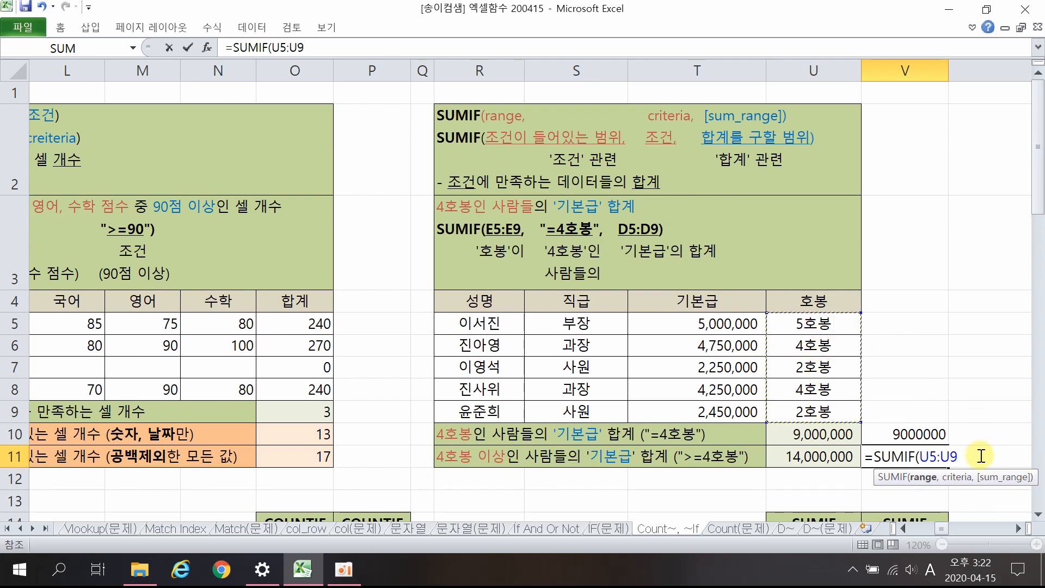
{"action": "type", "text": ",\">=4ㅎ"}
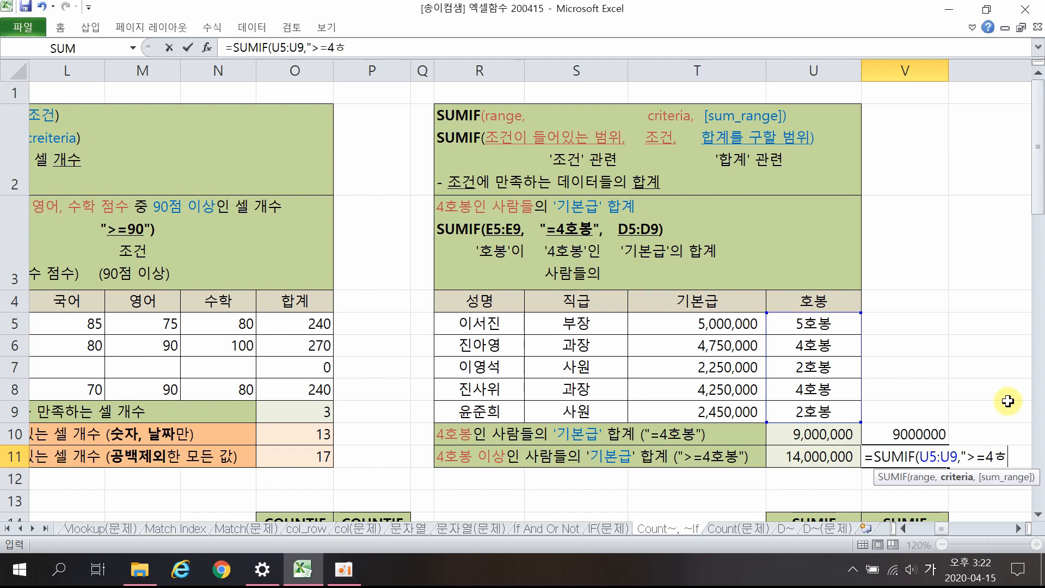
{"action": "key", "text": "BackSpace"}
{"action": "type", "text": "호봉\","}
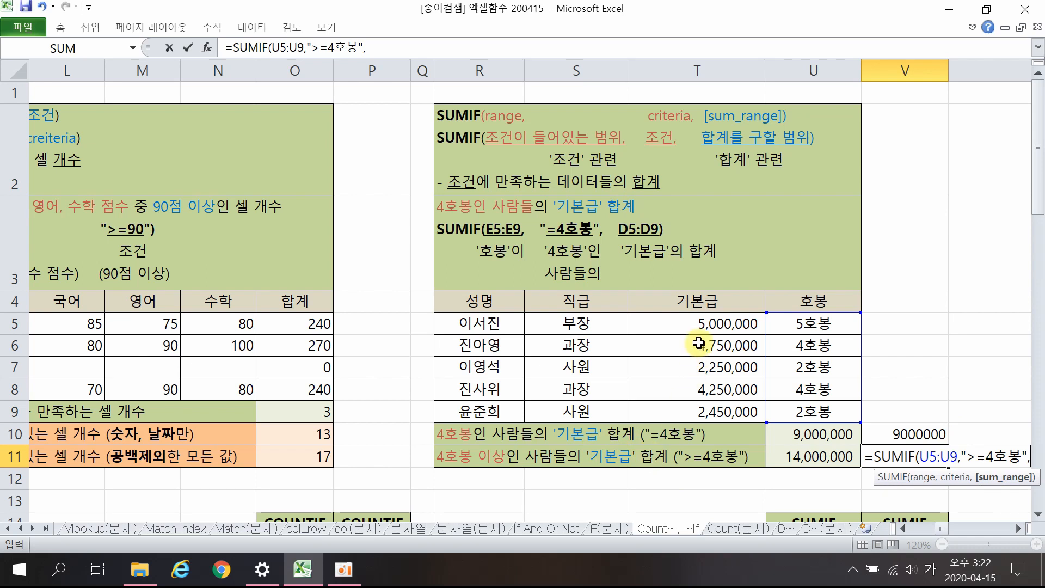
{"action": "left_click_drag", "start_coordinate": [699, 325], "coordinate": [692, 412]}
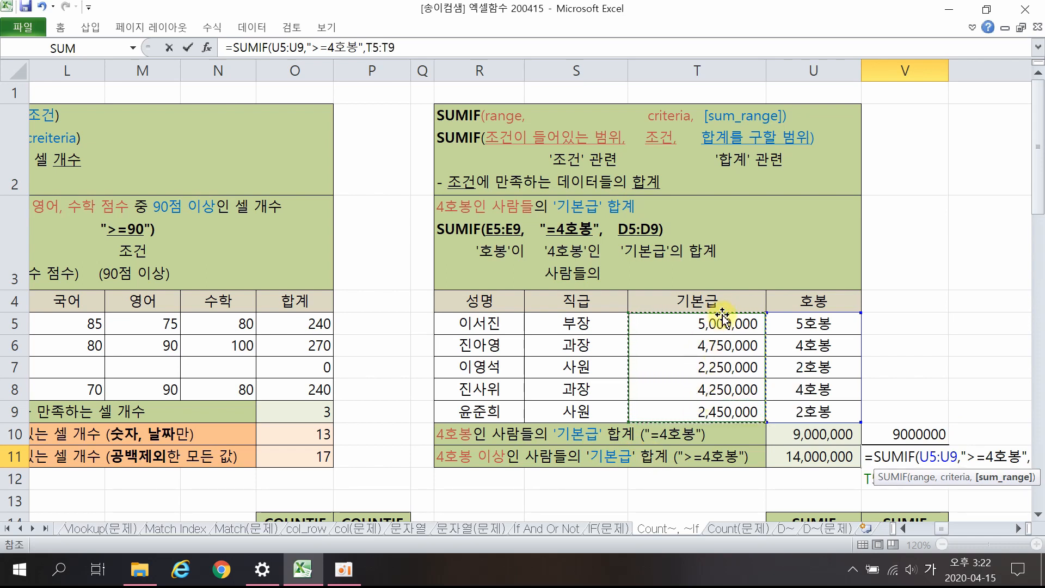
{"action": "type", "text": ")"}
{"action": "key", "text": "Return"}
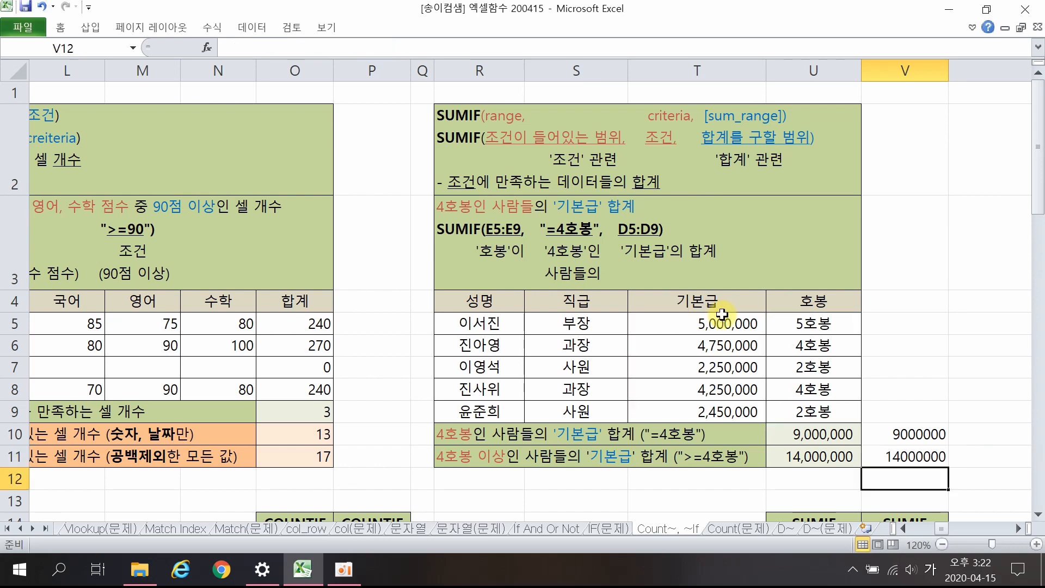
Check the V11 total by selecting the grade and base pay cells in rows 5, 6 and 8 together.
{"action": "left_click", "coordinate": [843, 326]}
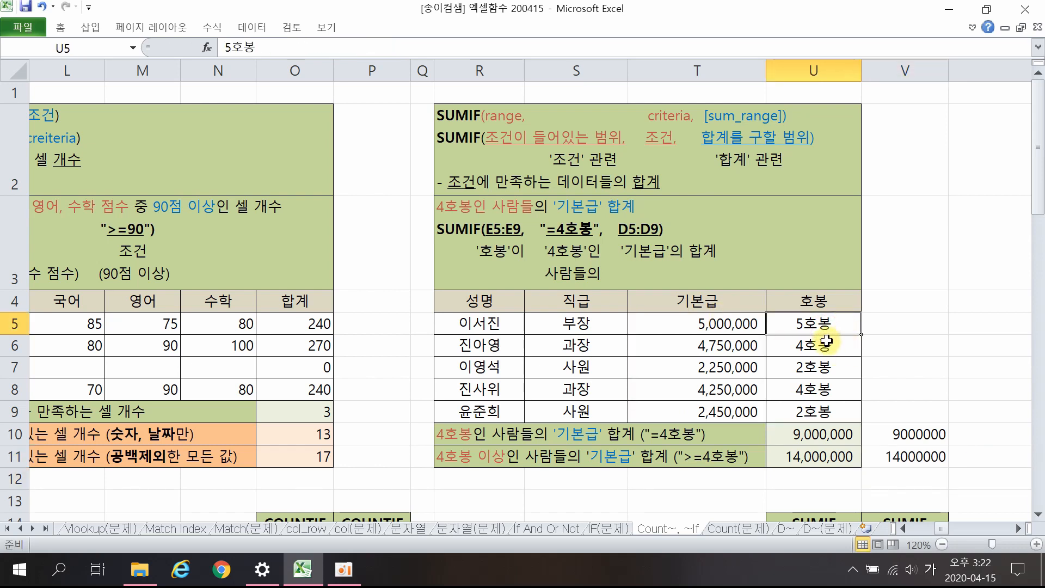
{"action": "left_click_drag", "start_coordinate": [844, 346], "coordinate": [740, 343]}
{"action": "left_click_drag", "start_coordinate": [830, 387], "coordinate": [730, 388], "text": "ctrl"}
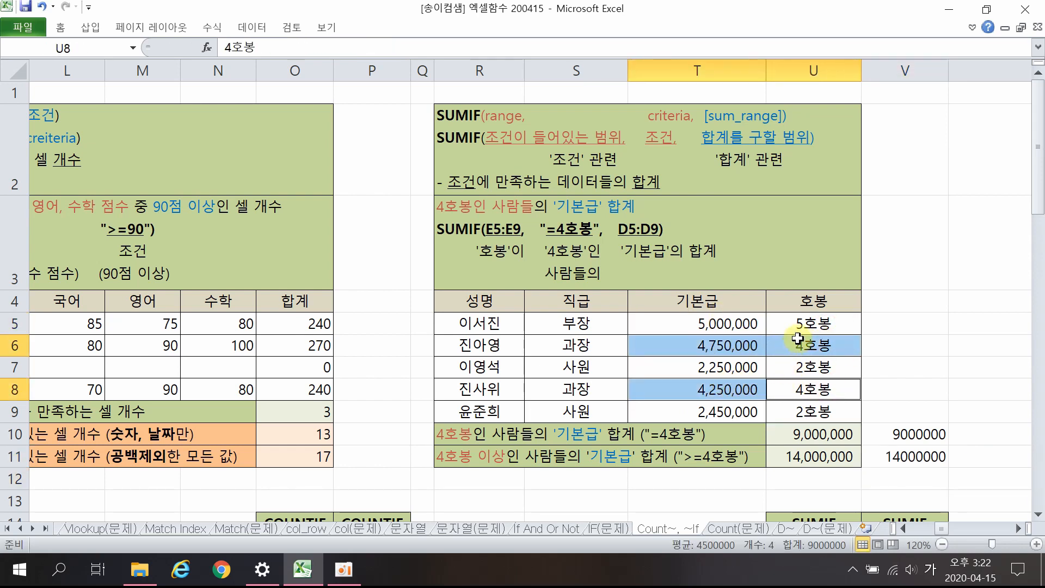
{"action": "left_click_drag", "start_coordinate": [826, 323], "coordinate": [721, 325], "text": "ctrl"}
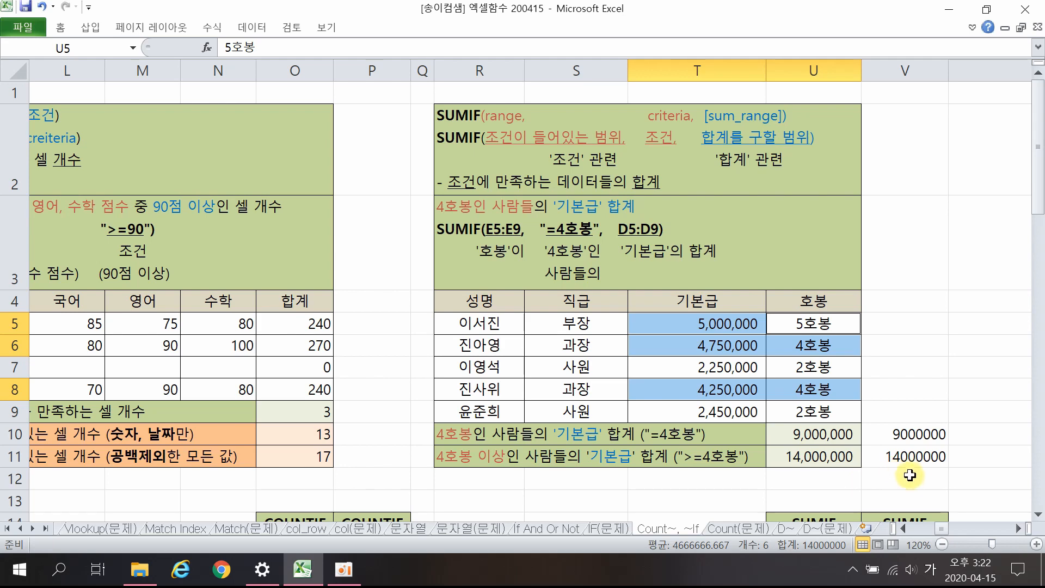
{"action": "left_click", "coordinate": [951, 388]}
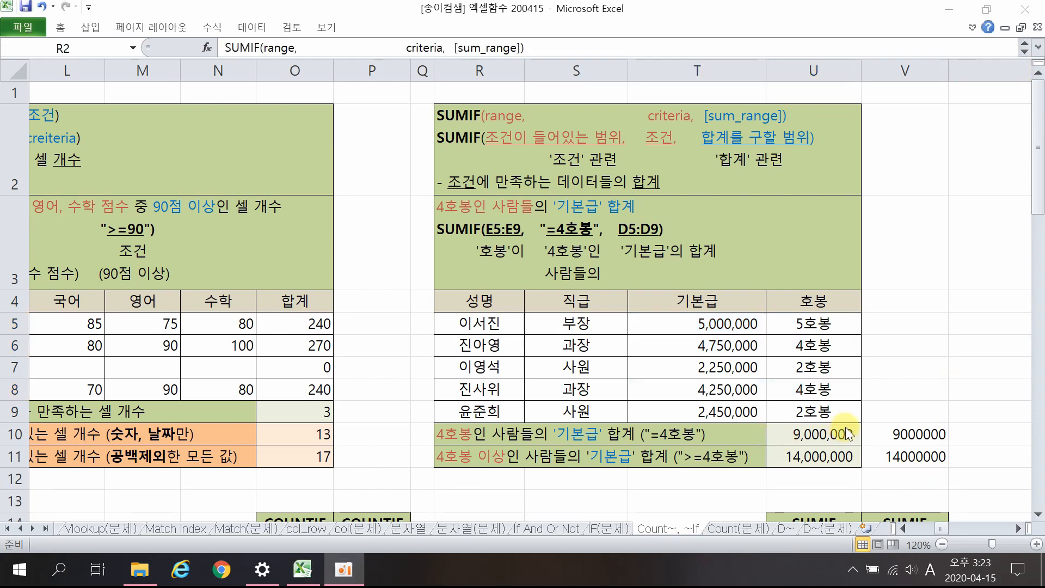
Look over the SUMIF practice questions in rows 15 to 22, relating the job-title ones to titles S5:S9 and base pay T5:T9.
{"action": "scroll", "coordinate": [928, 463], "scroll_direction": "down", "scroll_amount": 2}
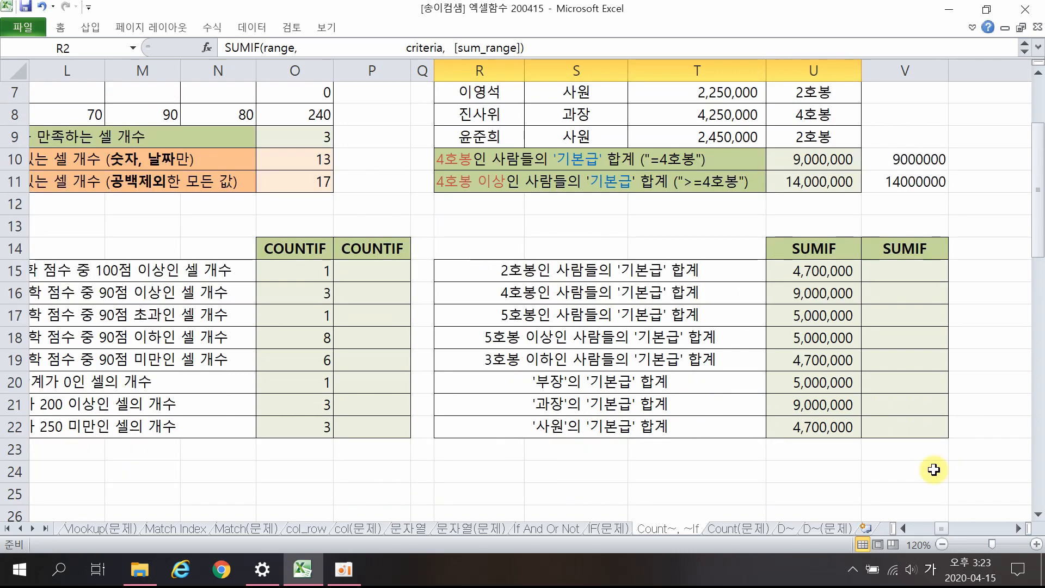
{"action": "left_click_drag", "start_coordinate": [578, 269], "coordinate": [902, 360]}
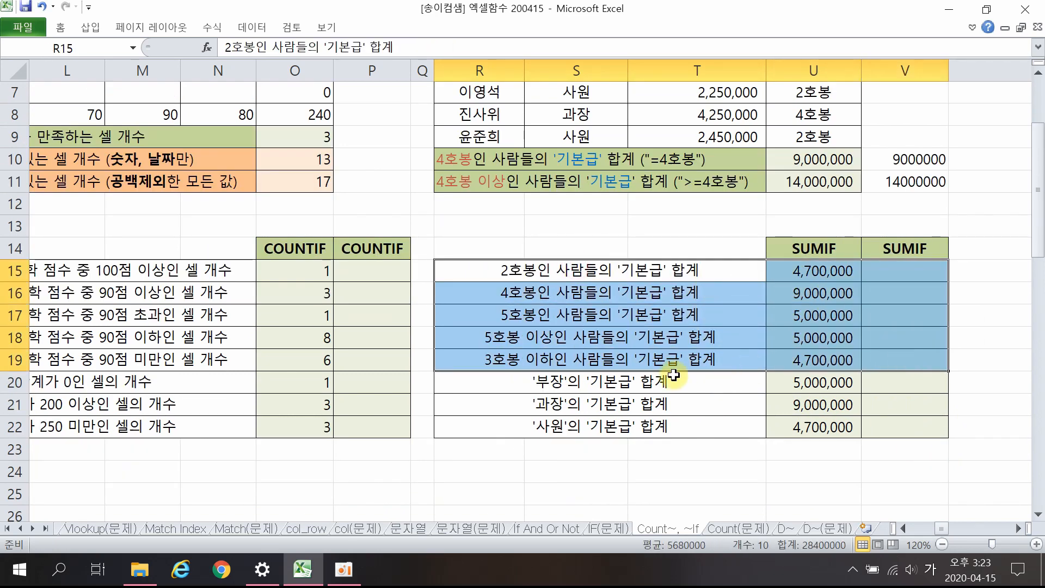
{"action": "left_click", "coordinate": [596, 383]}
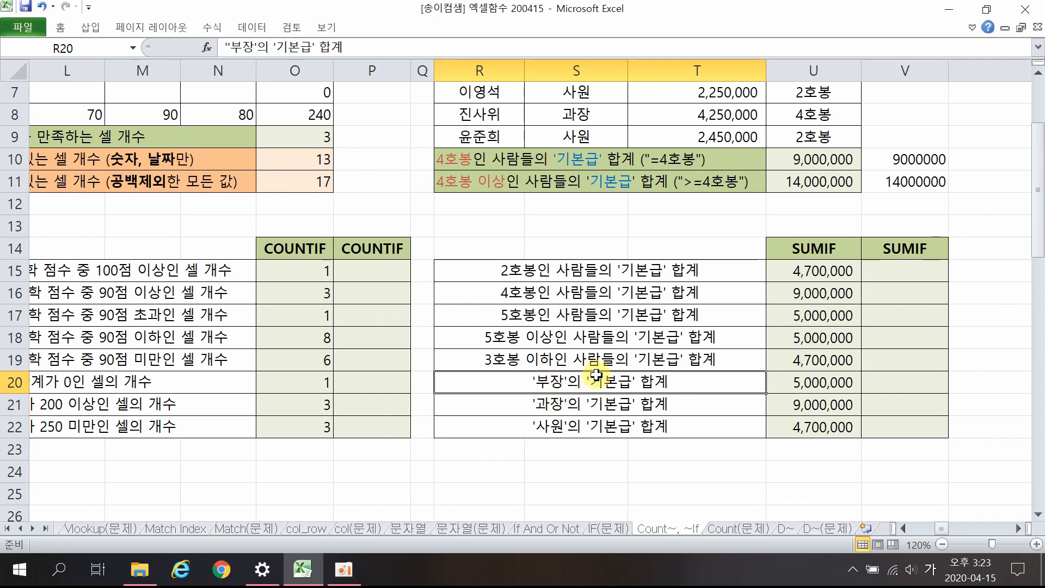
{"action": "left_click", "coordinate": [1036, 71]}
{"action": "left_click", "coordinate": [1036, 71]}
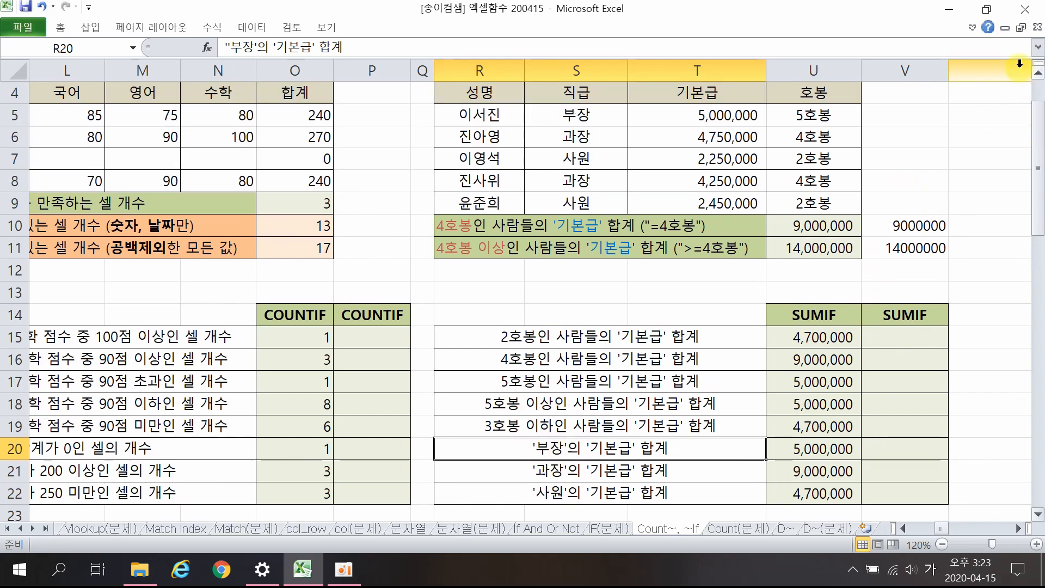
{"action": "left_click_drag", "start_coordinate": [589, 115], "coordinate": [588, 203]}
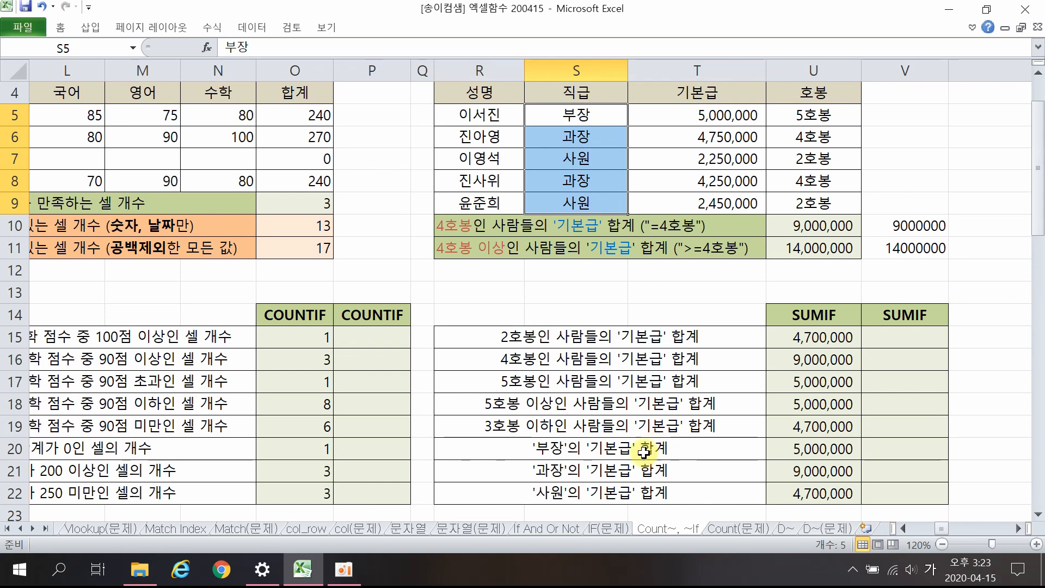
{"action": "left_click_drag", "start_coordinate": [708, 110], "coordinate": [713, 197]}
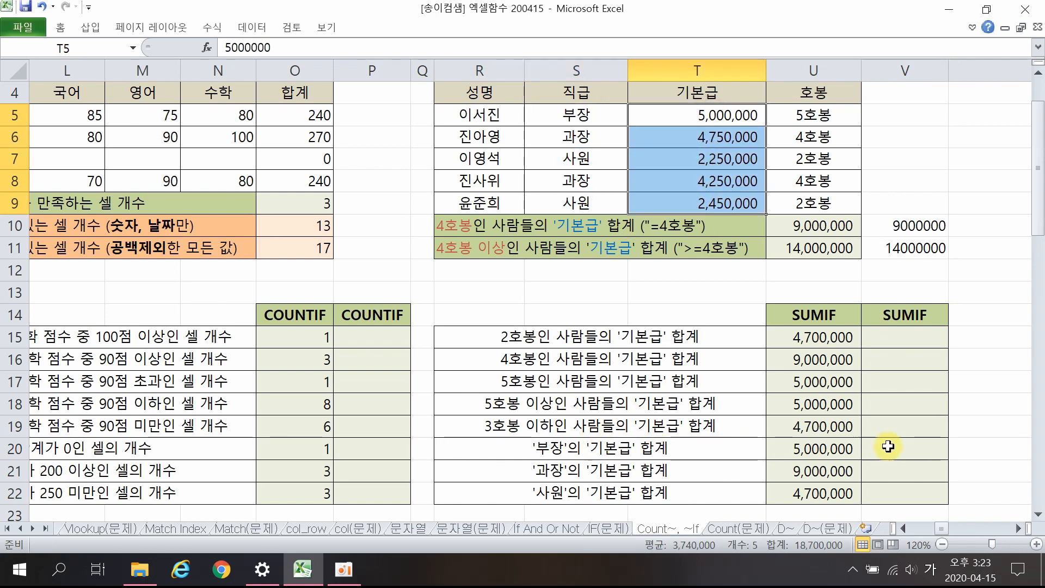
Enter =SUMIF(S5:S9,"부장",T5:T9) in V20 to total the base pay of employees titled 부장.
{"action": "left_click", "coordinate": [931, 451]}
{"action": "type", "text": "="}
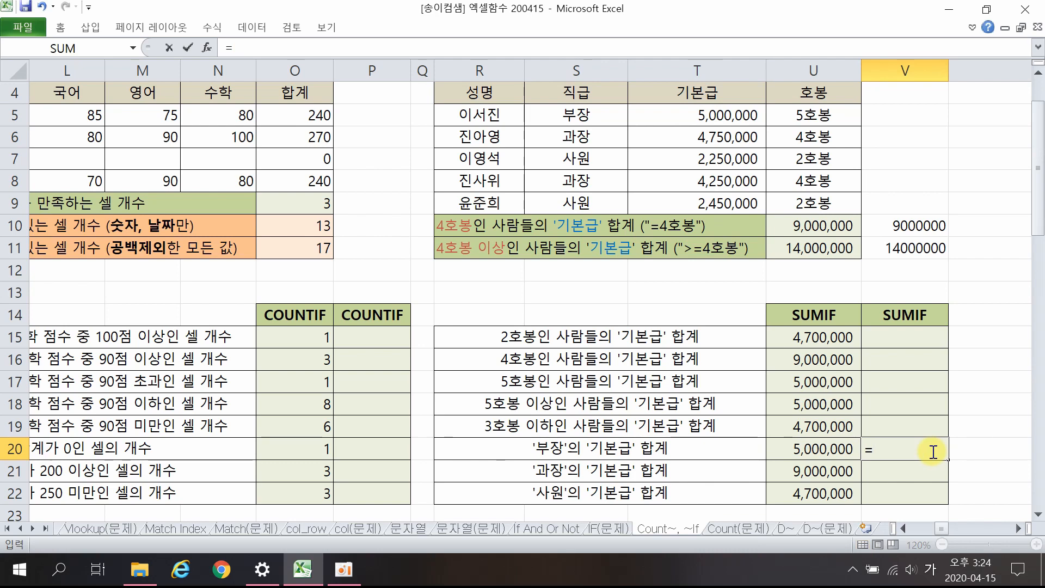
{"action": "type", "text": "sum"}
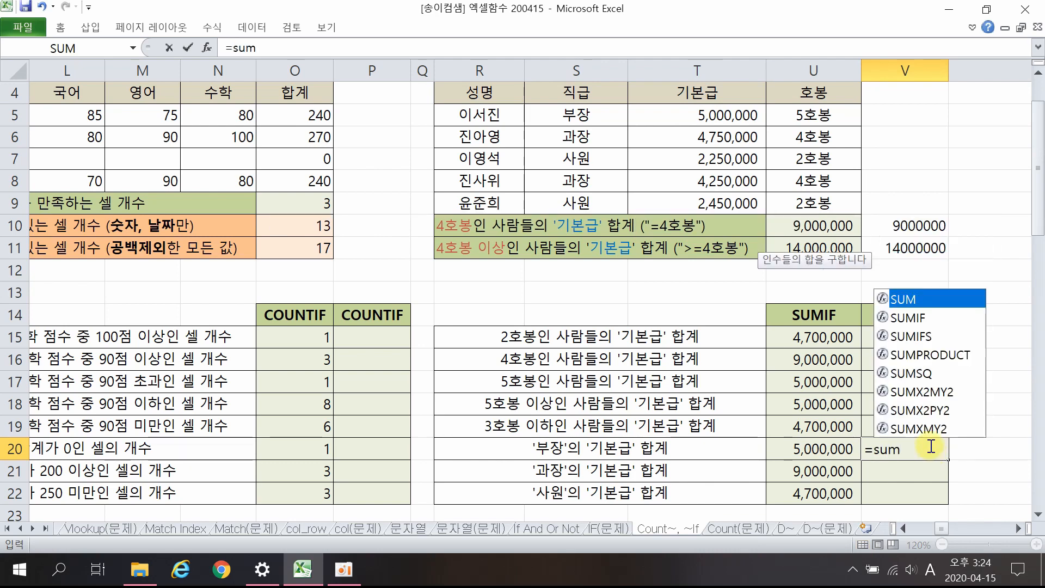
{"action": "double_click", "coordinate": [937, 317]}
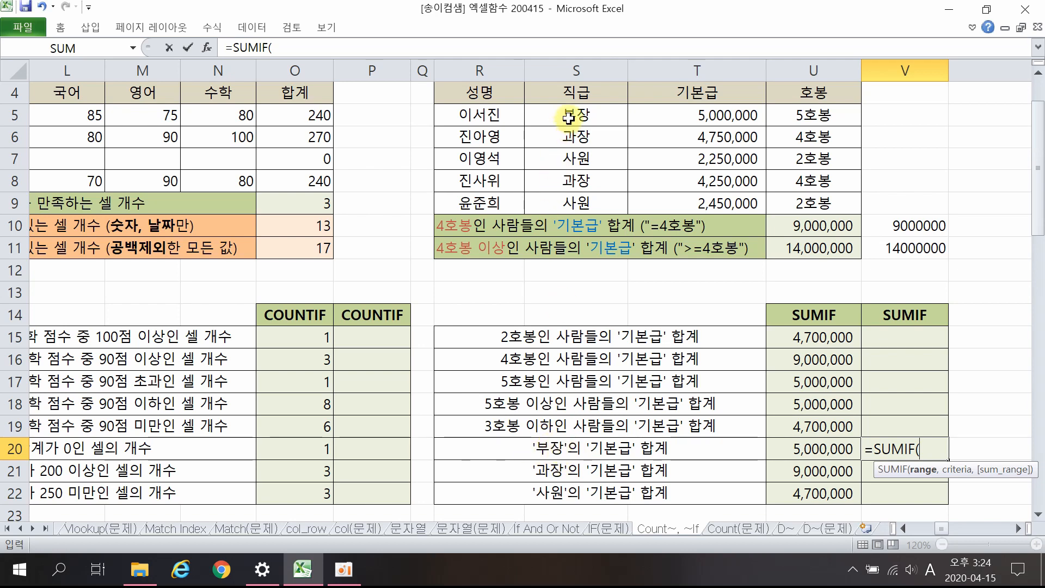
{"action": "left_click_drag", "start_coordinate": [569, 118], "coordinate": [576, 203]}
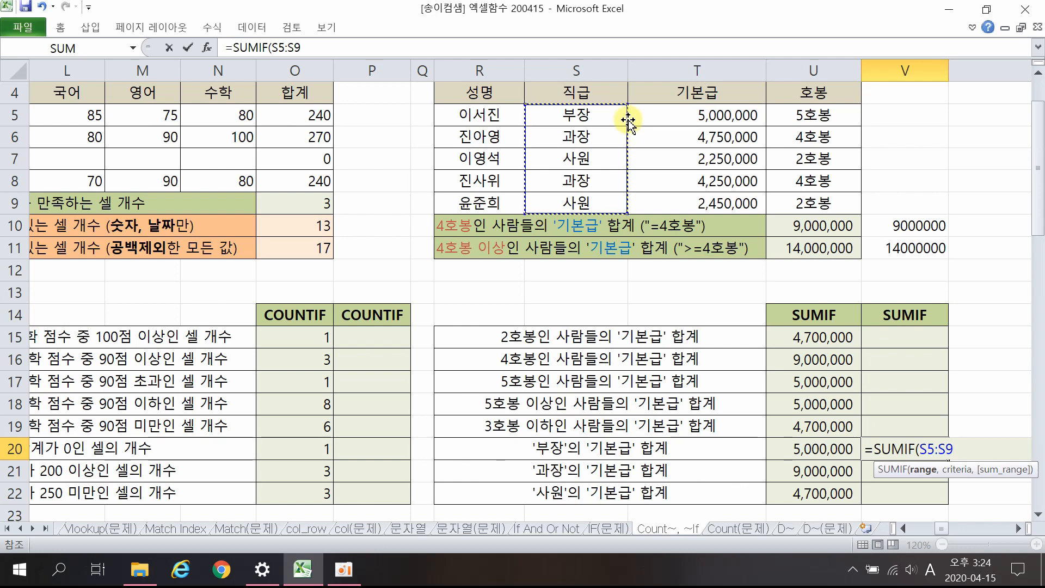
{"action": "type", "text": ","}
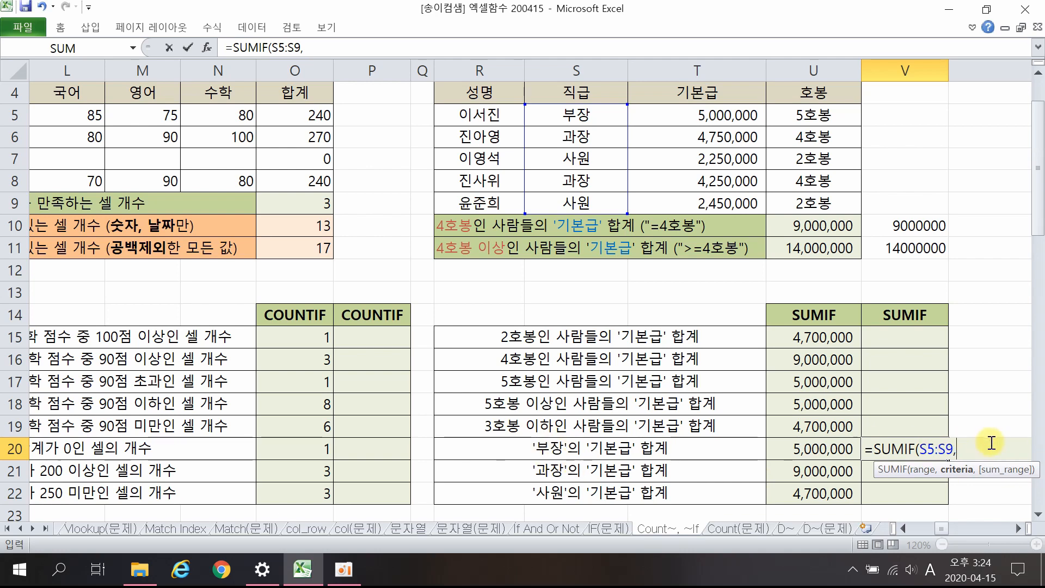
{"action": "type", "text": "\""}
{"action": "key", "text": "Hangul"}
{"action": "type", "text": "부장"}
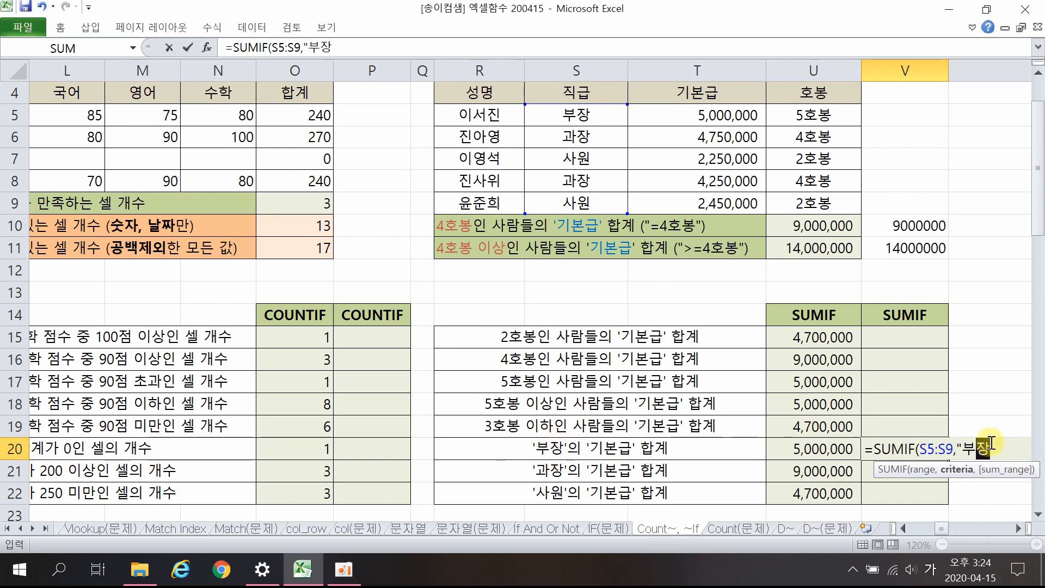
{"action": "type", "text": "\","}
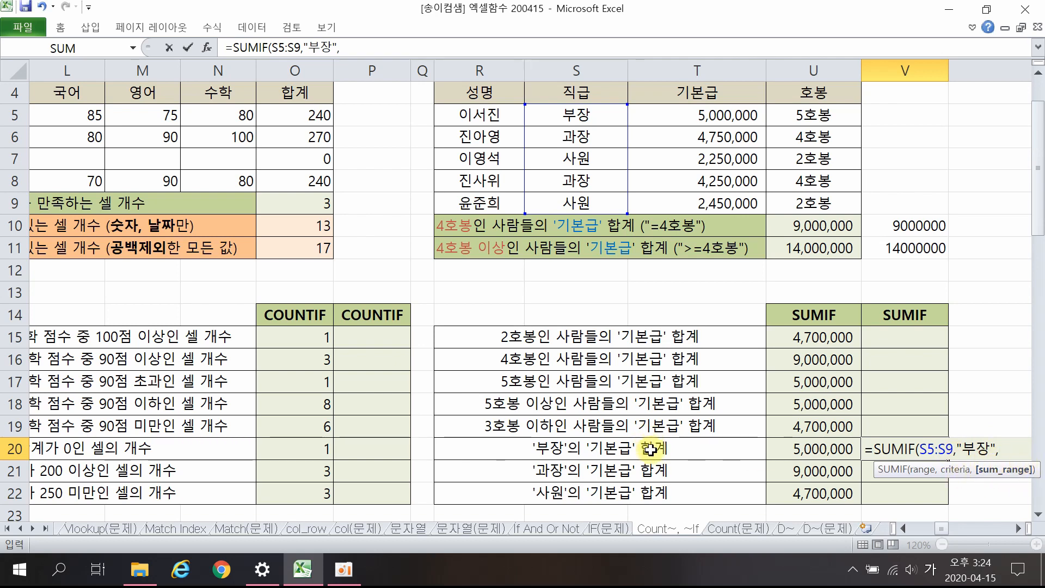
{"action": "left_click_drag", "start_coordinate": [721, 115], "coordinate": [724, 201]}
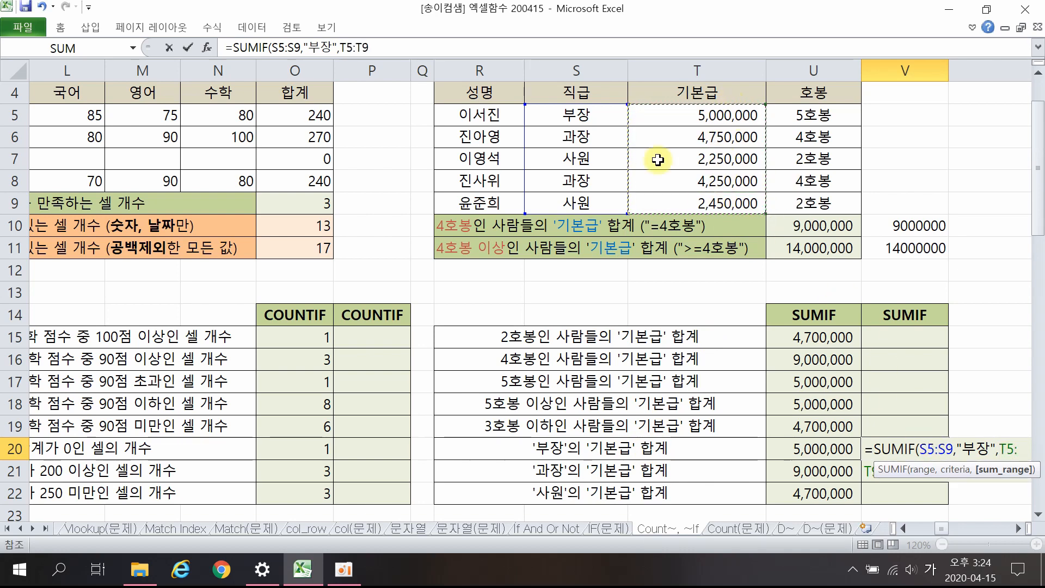
{"action": "left_click", "coordinate": [400, 48]}
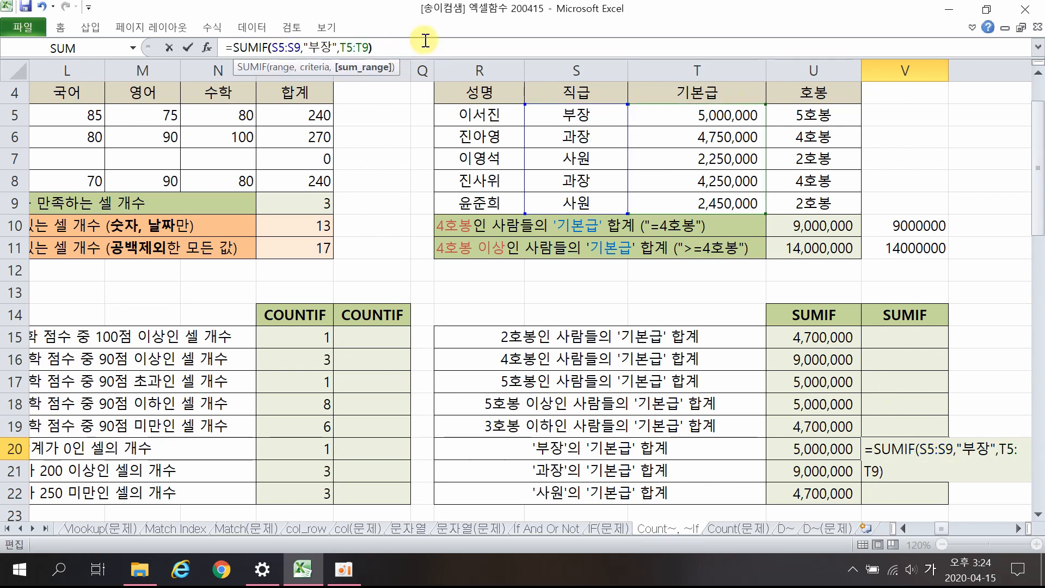
{"action": "type", "text": ")"}
{"action": "key", "text": "Return"}
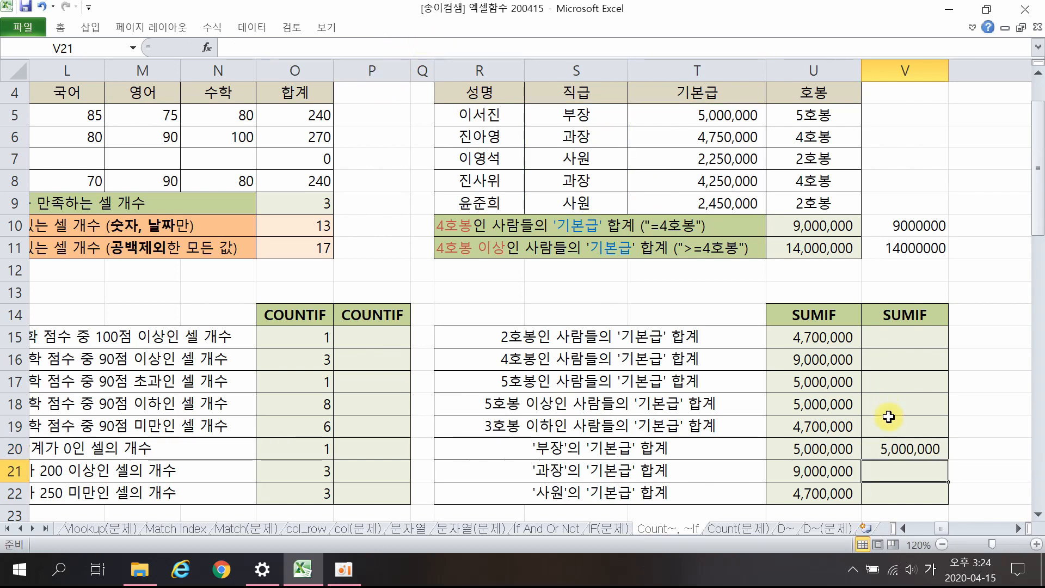
Check the V20 formula and total against the title and base pay cells of the 부장 row, S5:T5.
{"action": "left_click", "coordinate": [888, 449]}
{"action": "double_click", "coordinate": [889, 449]}
{"action": "key", "text": "Escape"}
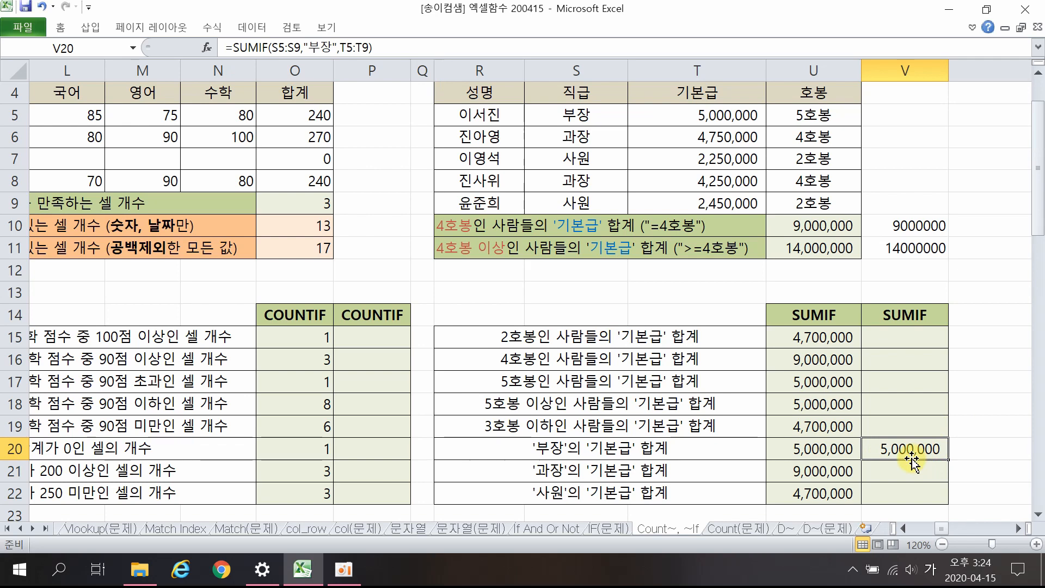
{"action": "left_click", "coordinate": [569, 113]}
{"action": "left_click_drag", "start_coordinate": [568, 113], "coordinate": [662, 115]}
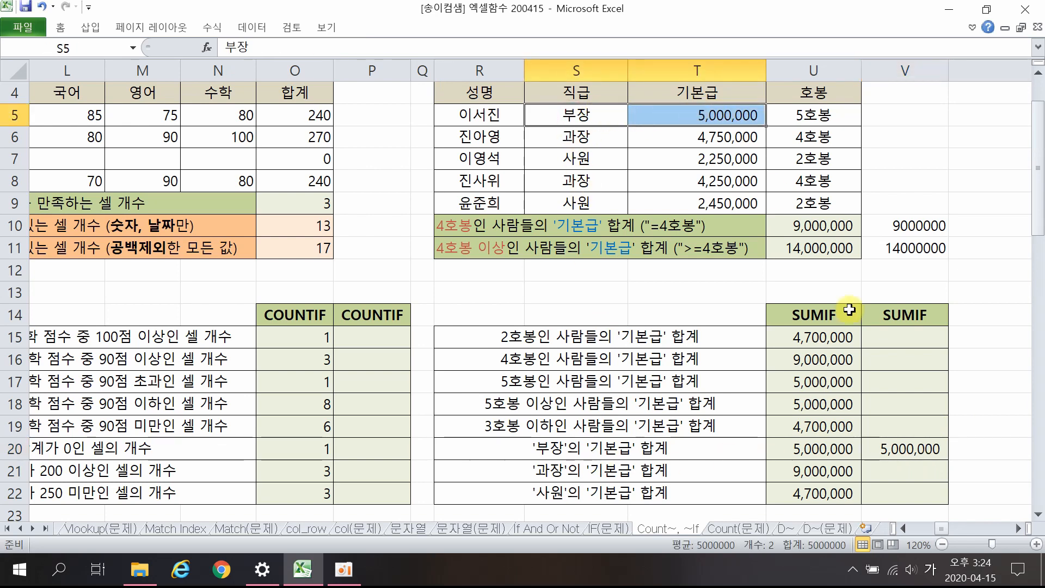
Enter =SUMIF(S5:S9,"과장",T5:T9) in V21 to total the base pay of employees titled 과장.
{"action": "left_click", "coordinate": [898, 472]}
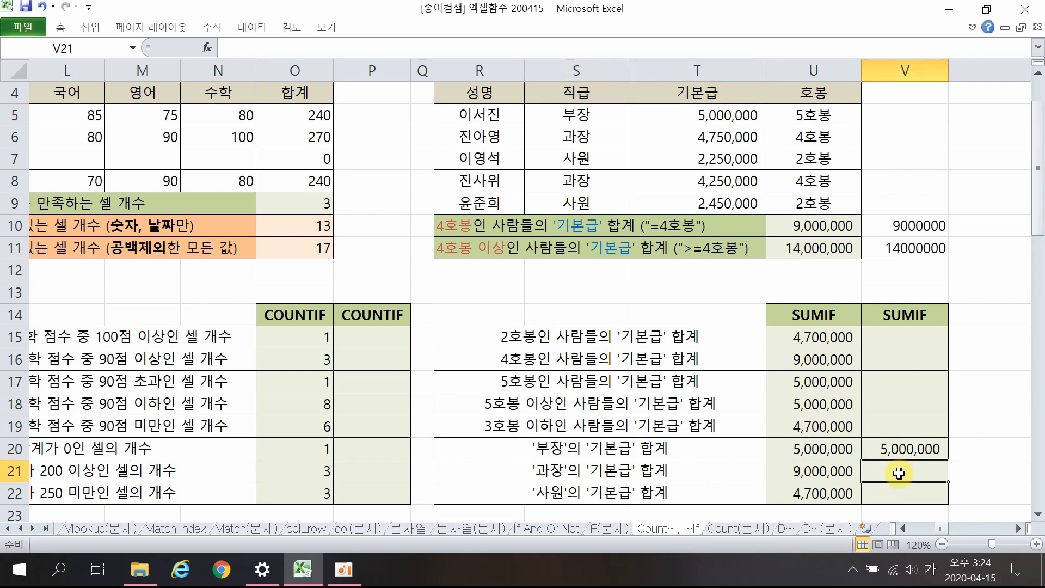
{"action": "type", "text": "=녀"}
{"action": "key", "text": "Hangul"}
{"action": "type", "text": "sum"}
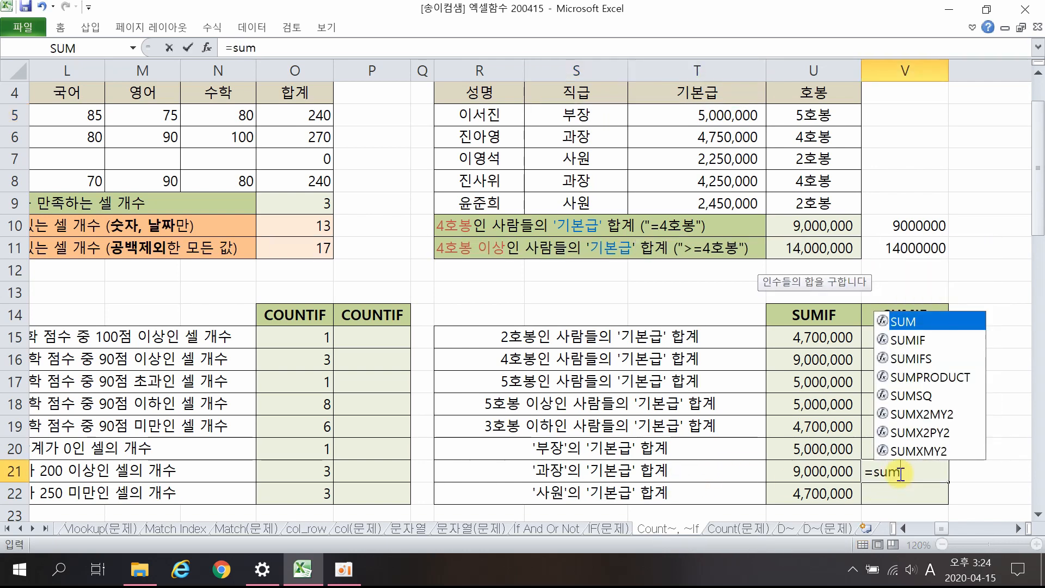
{"action": "double_click", "coordinate": [925, 340]}
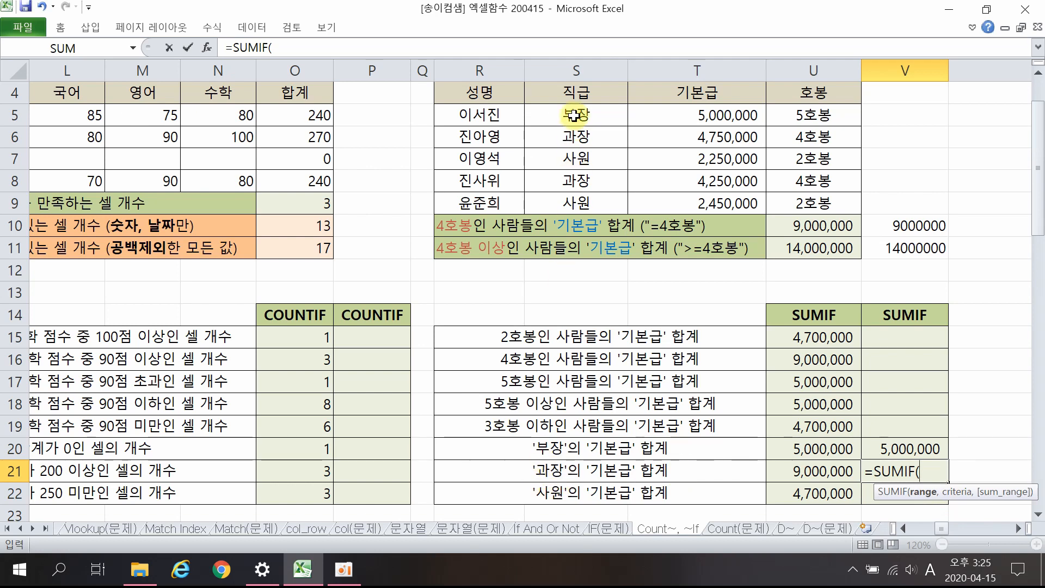
{"action": "left_click_drag", "start_coordinate": [585, 114], "coordinate": [578, 201]}
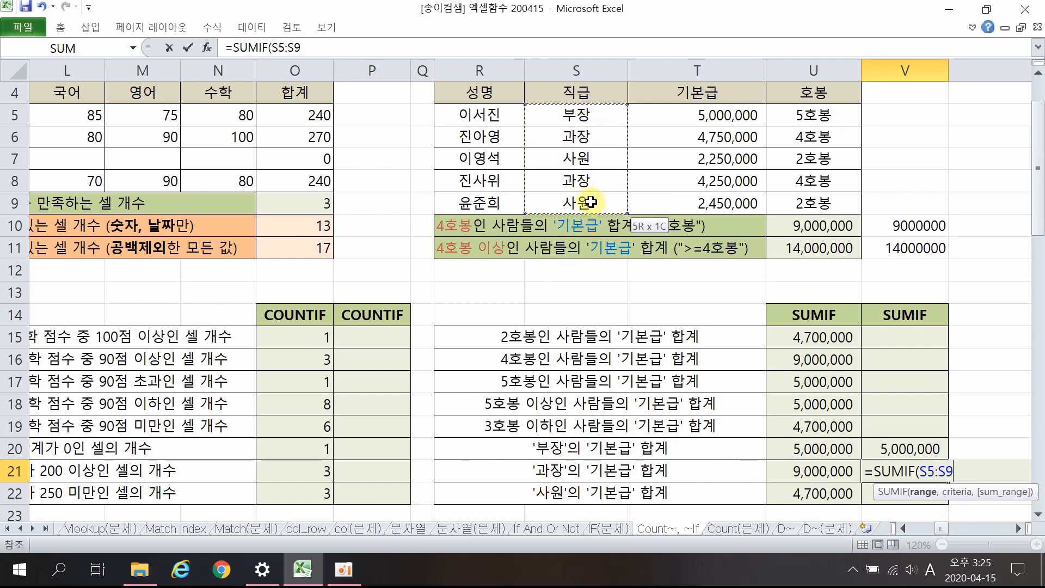
{"action": "type", "text": ",\"과장"}
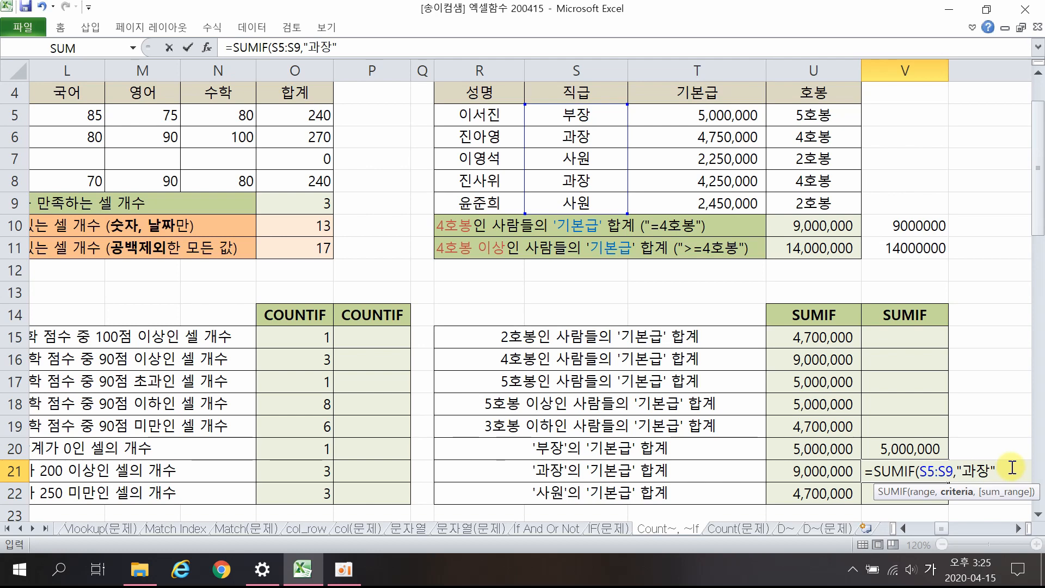
{"action": "type", "text": ","}
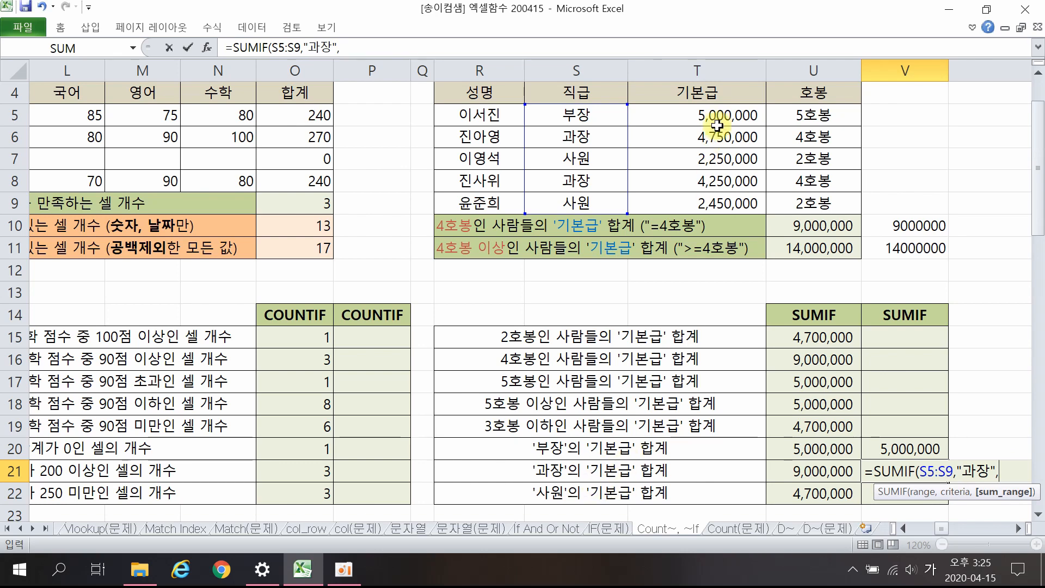
{"action": "left_click_drag", "start_coordinate": [715, 114], "coordinate": [714, 199]}
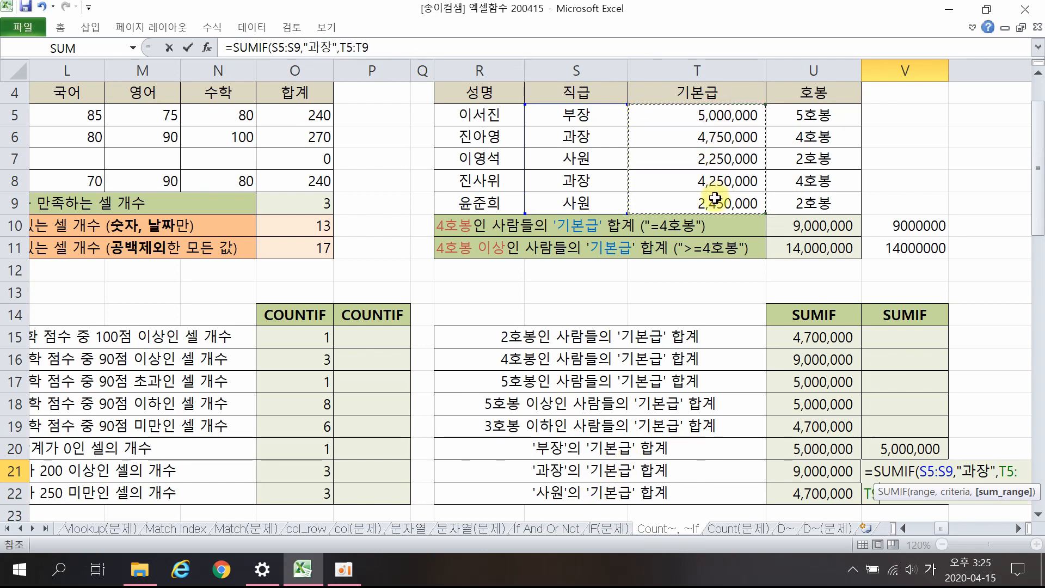
{"action": "type", "text": ")"}
{"action": "key", "text": "Return"}
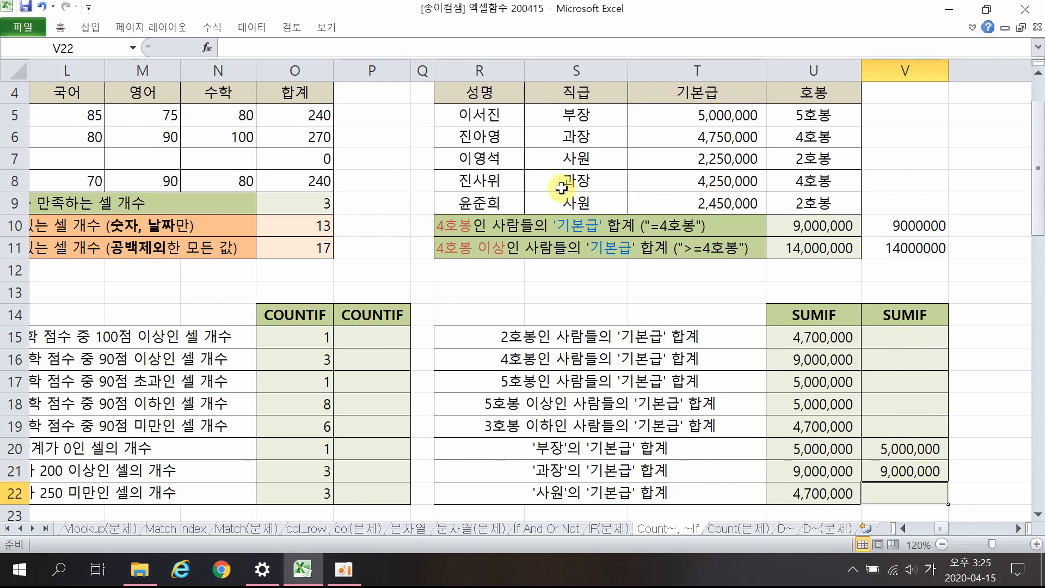
Check the V21 total by selecting the title and base pay cells of the 과장 rows 6 and 8 together.
{"action": "left_click", "coordinate": [574, 138]}
{"action": "left_click_drag", "start_coordinate": [588, 134], "coordinate": [669, 133]}
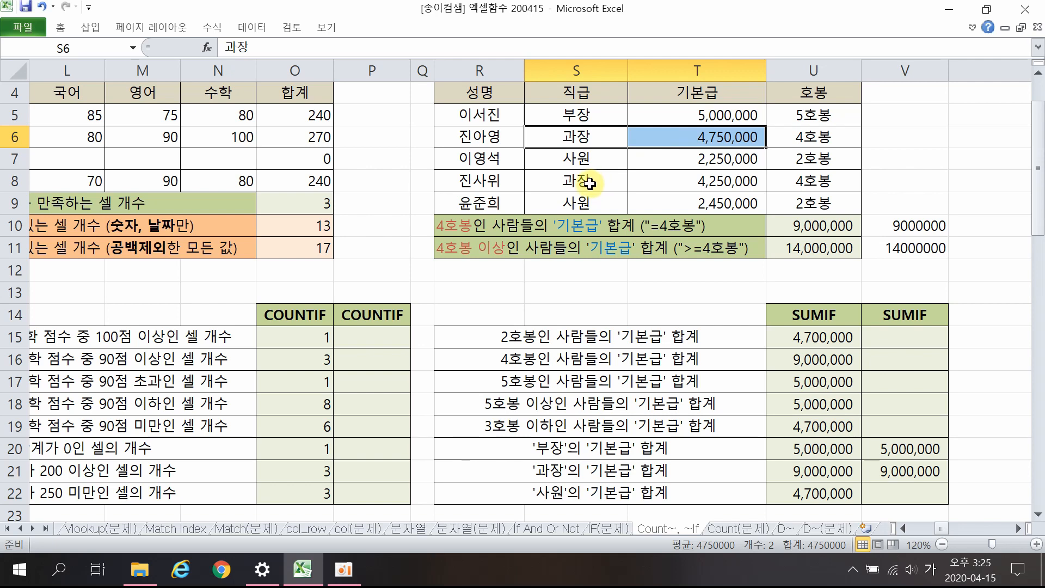
{"action": "left_click_drag", "start_coordinate": [590, 181], "coordinate": [673, 175], "text": "ctrl"}
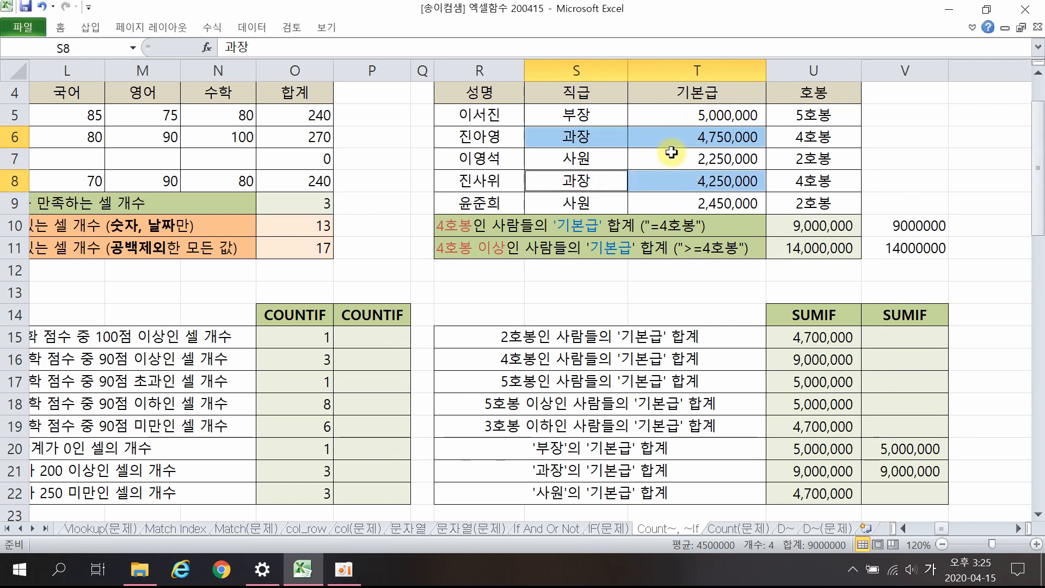
{"action": "left_click", "coordinate": [938, 473]}
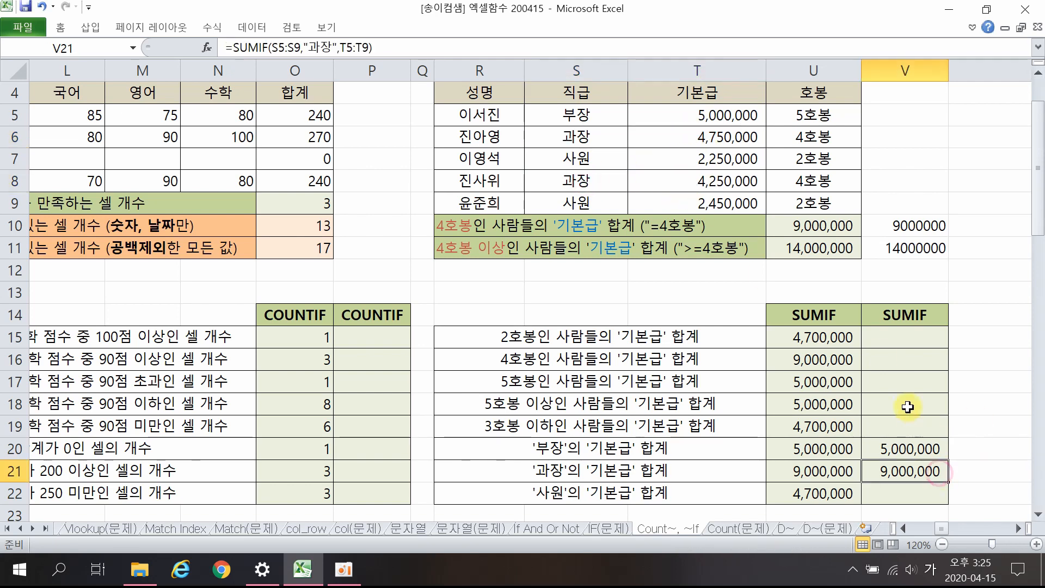
Compare the cell references in the V20 formula with those in the model SUMIF formulas in U20 and U15.
{"action": "left_click_drag", "start_coordinate": [911, 336], "coordinate": [910, 483]}
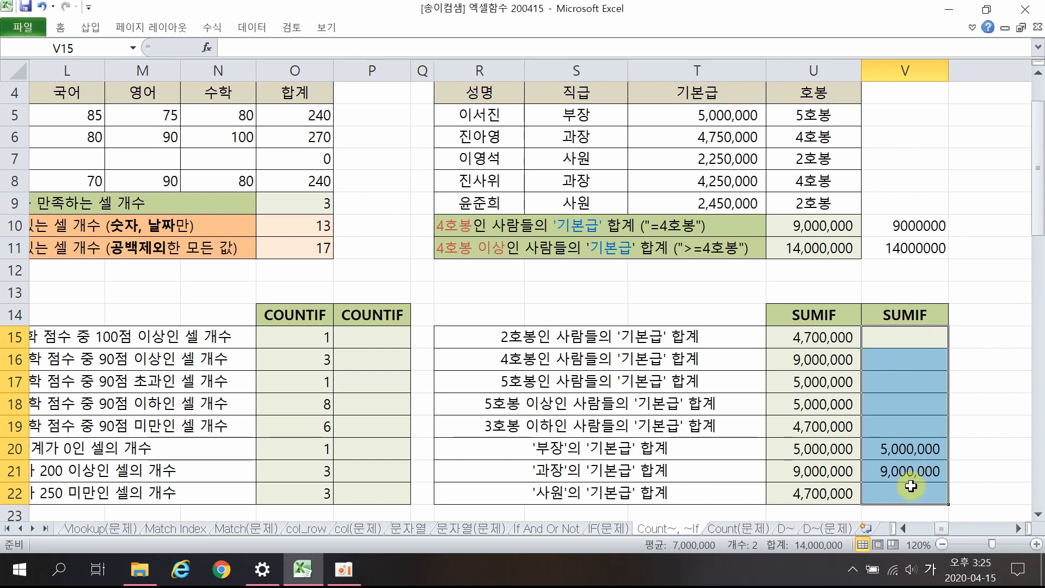
{"action": "left_click", "coordinate": [911, 452]}
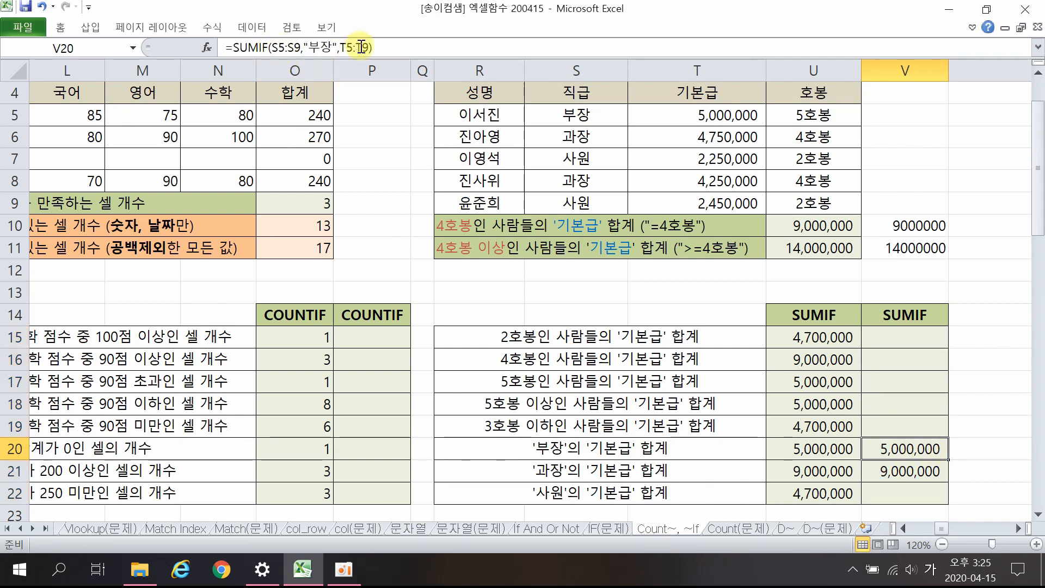
{"action": "left_click", "coordinate": [808, 454]}
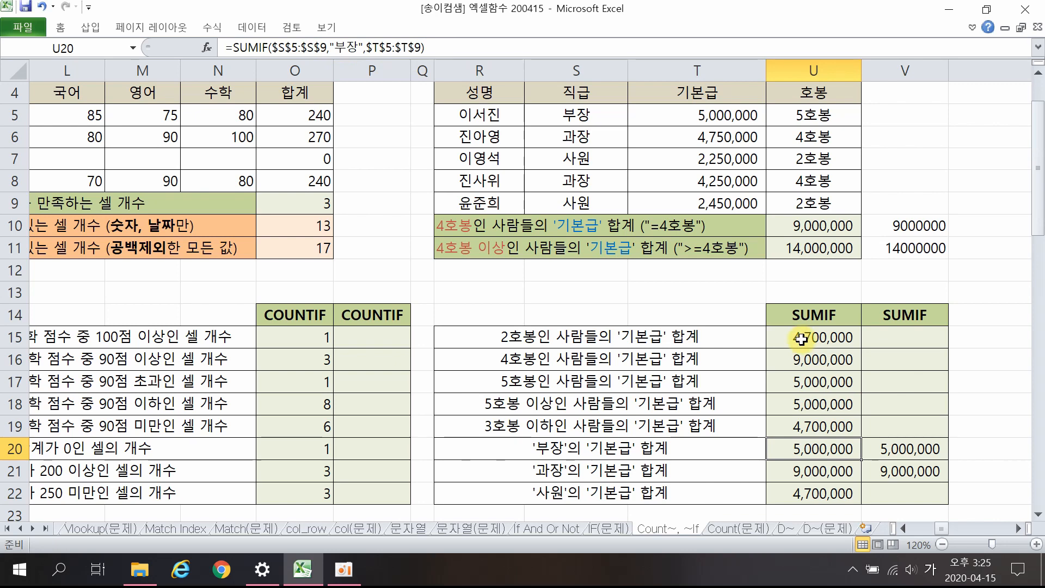
{"action": "left_click", "coordinate": [824, 334]}
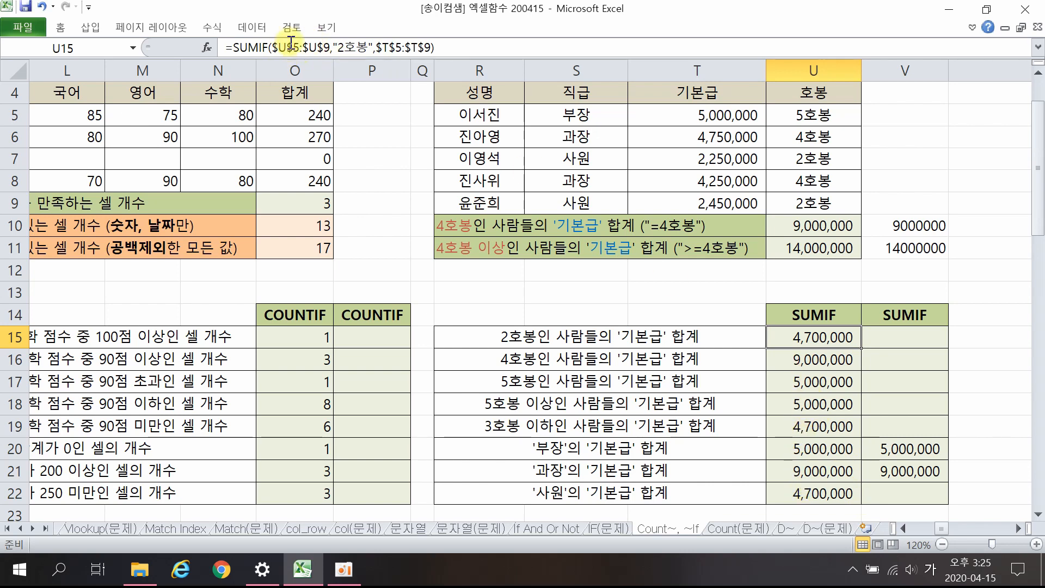
Review the SUMIF answer cells V15:V22, comparing the 부장 formula in V20 with the 과장 formula in V21.
{"action": "left_click_drag", "start_coordinate": [866, 334], "coordinate": [919, 483]}
{"action": "left_click", "coordinate": [903, 336]}
{"action": "left_click", "coordinate": [906, 380]}
{"action": "left_click", "coordinate": [916, 447]}
{"action": "left_click", "coordinate": [914, 470]}
{"action": "left_click", "coordinate": [914, 449]}
{"action": "left_click", "coordinate": [913, 470]}
{"action": "left_click", "coordinate": [910, 450]}
{"action": "left_click", "coordinate": [915, 470]}
{"action": "left_click", "coordinate": [914, 449]}
{"action": "left_click", "coordinate": [915, 471]}
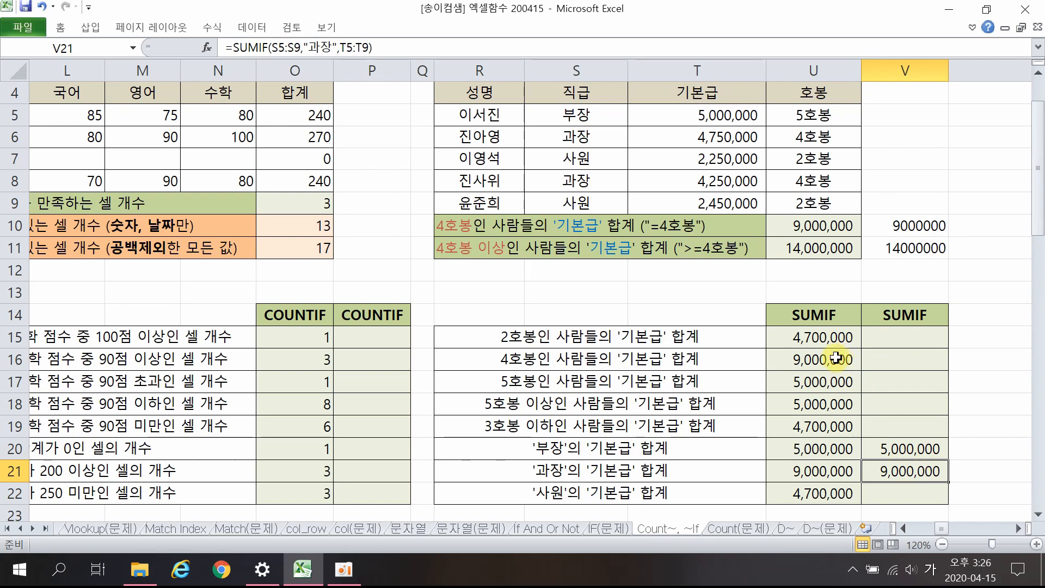
{"action": "left_click", "coordinate": [885, 338]}
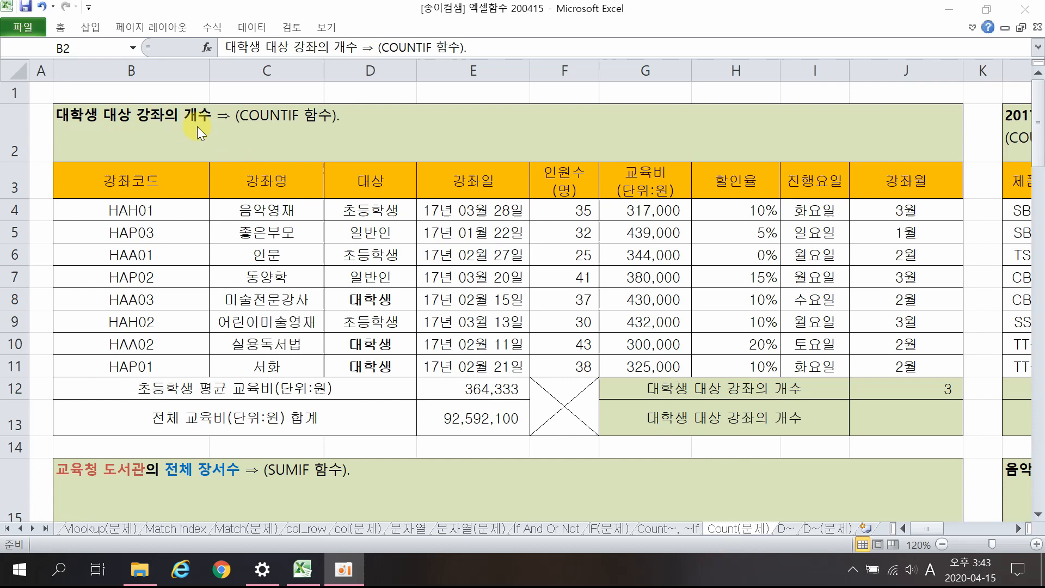
Examine the course table B3:J11 on the Count(문제) sheet, its 대상 column, and the 대학생 cells D8, D10 and D11.
{"action": "left_click_drag", "start_coordinate": [147, 180], "coordinate": [885, 364]}
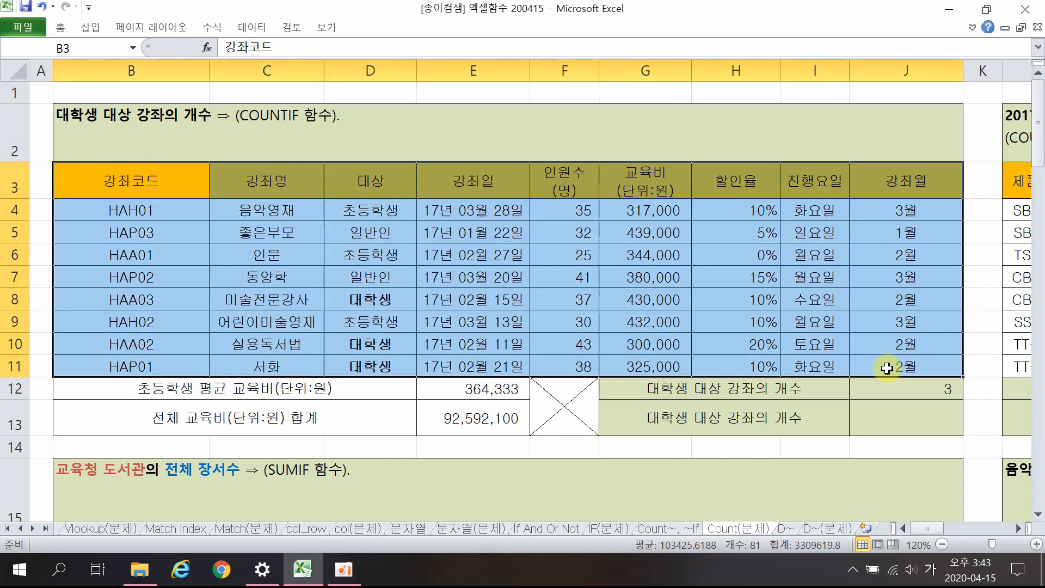
{"action": "left_click_drag", "start_coordinate": [405, 174], "coordinate": [410, 370]}
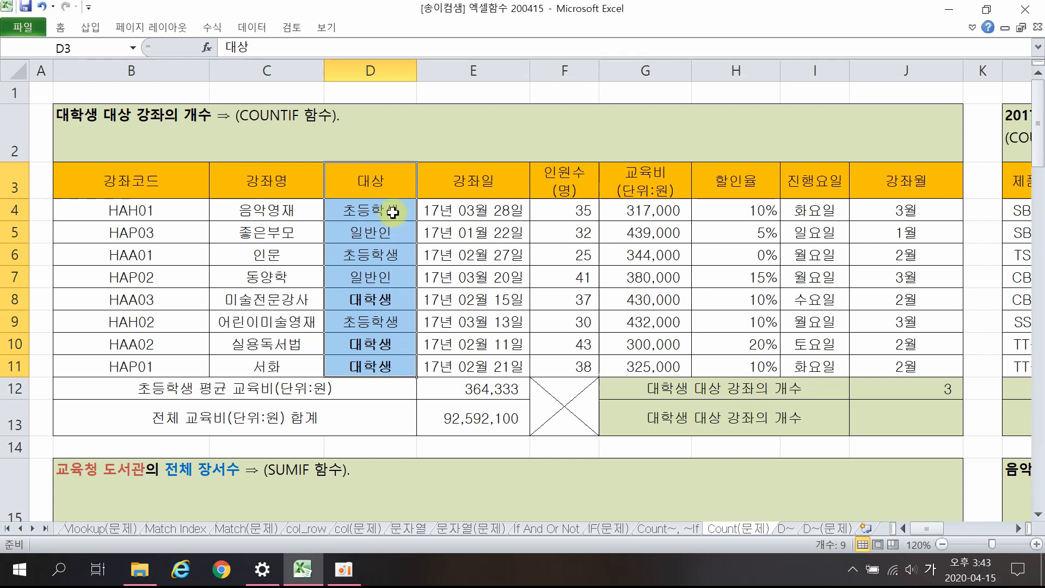
{"action": "left_click", "coordinate": [397, 297]}
{"action": "left_click", "coordinate": [386, 343], "text": "ctrl"}
{"action": "left_click", "coordinate": [389, 362], "text": "ctrl"}
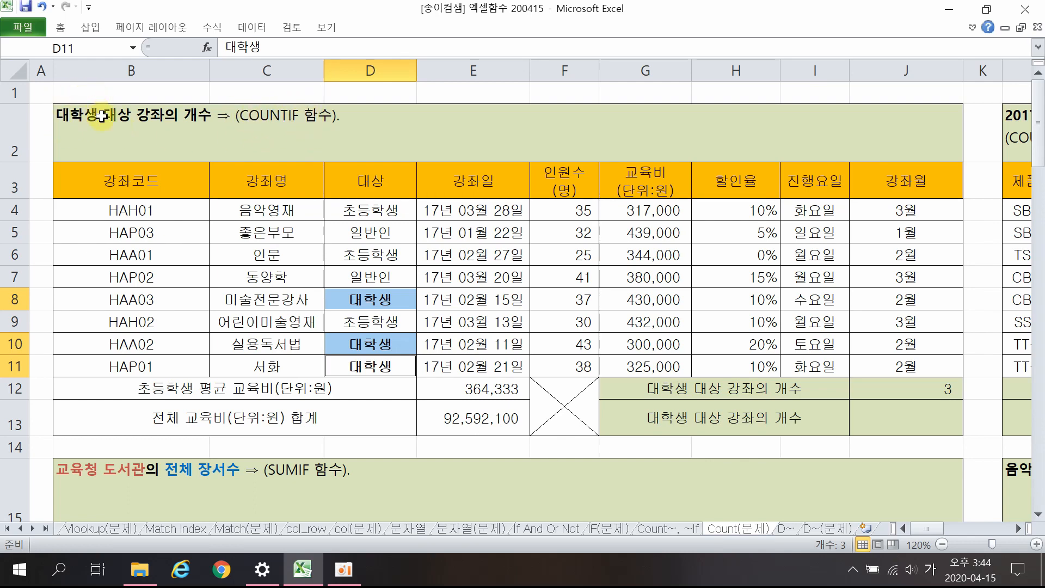
Relate the 대학생 condition to the 대상 range D4:D11 and select the blank course-count cell J13.
{"action": "left_click_drag", "start_coordinate": [368, 215], "coordinate": [376, 367]}
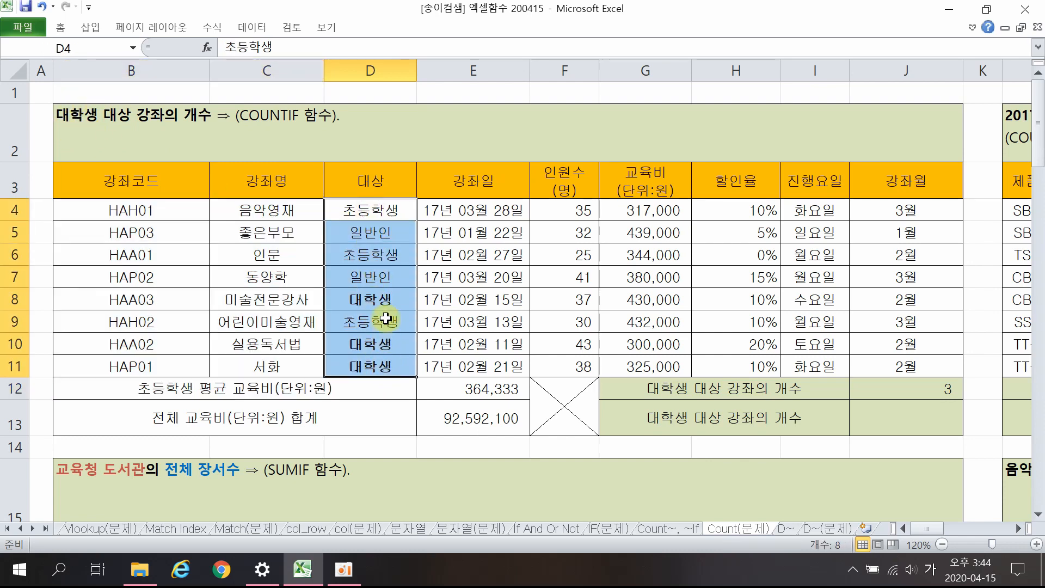
{"action": "left_click", "coordinate": [388, 297]}
{"action": "left_click", "coordinate": [389, 340]}
{"action": "left_click", "coordinate": [384, 361]}
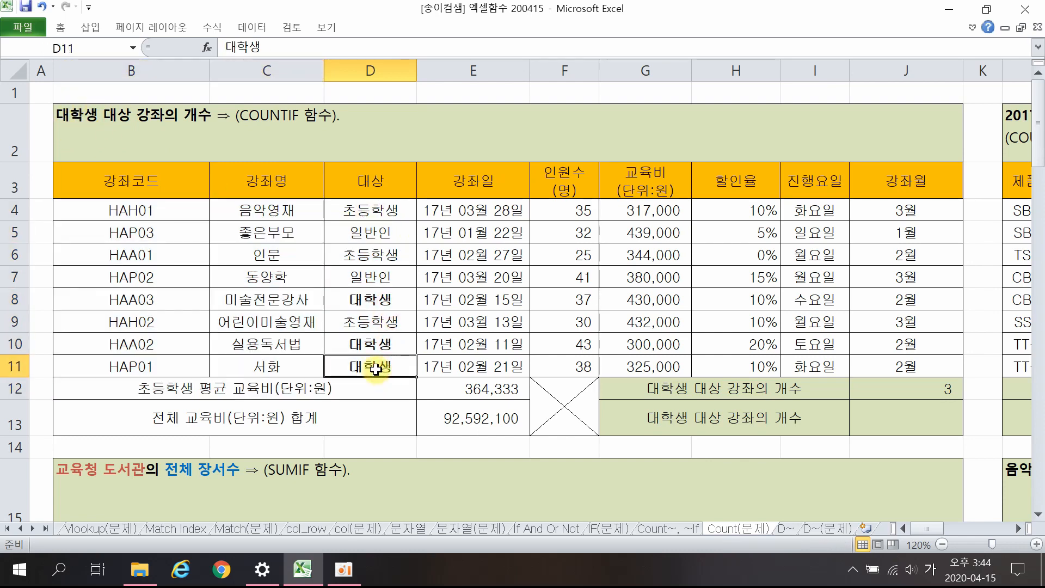
{"action": "left_click", "coordinate": [883, 416]}
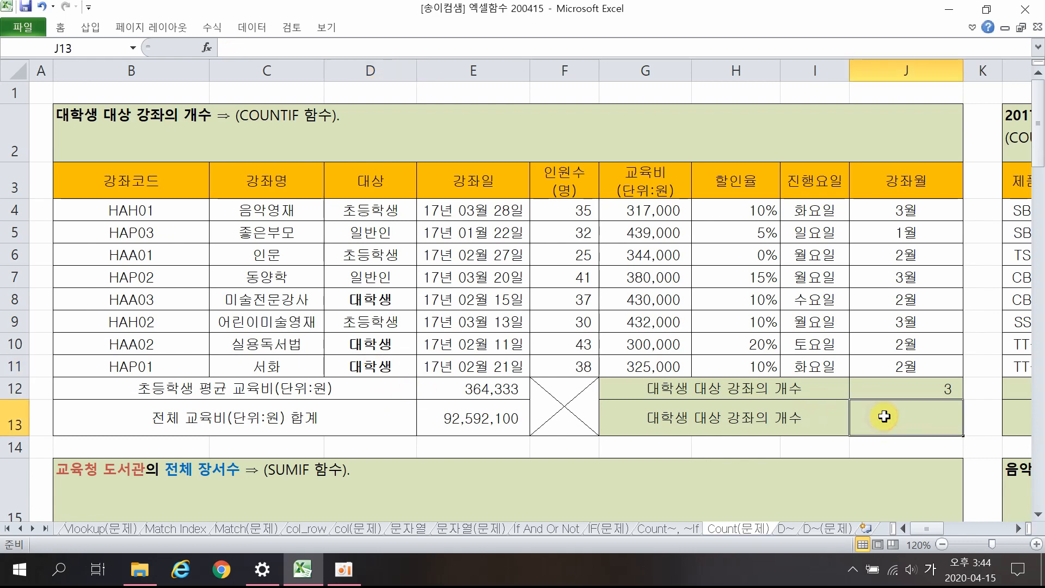
Start a COUNTIF formula in J13 with the 대상 cells D4:D11 as its range.
{"action": "type", "text": "=채ㅓ"}
{"action": "key", "text": "Hangul"}
{"action": "type", "text": "COU"}
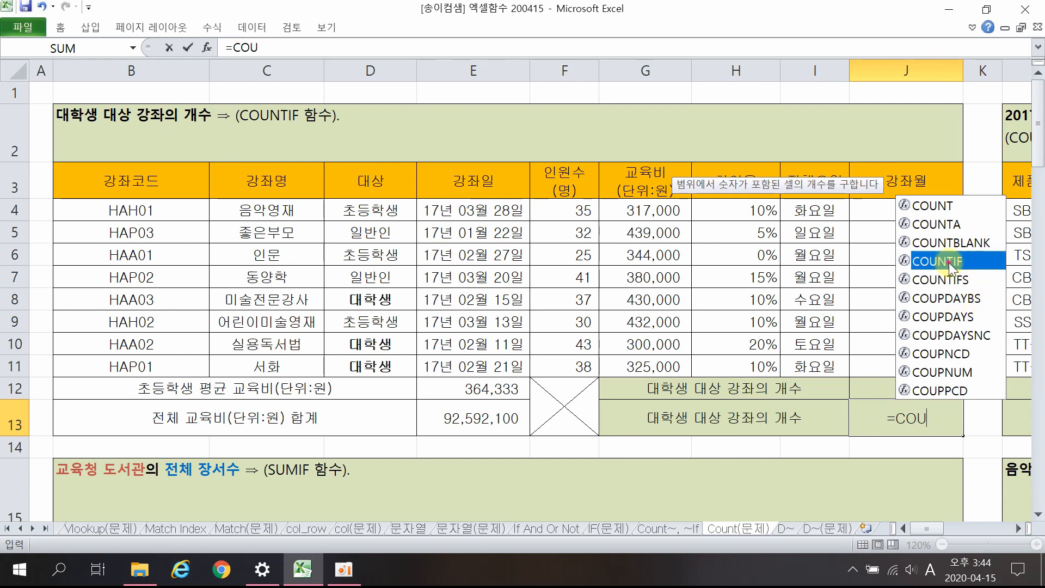
{"action": "double_click", "coordinate": [950, 265]}
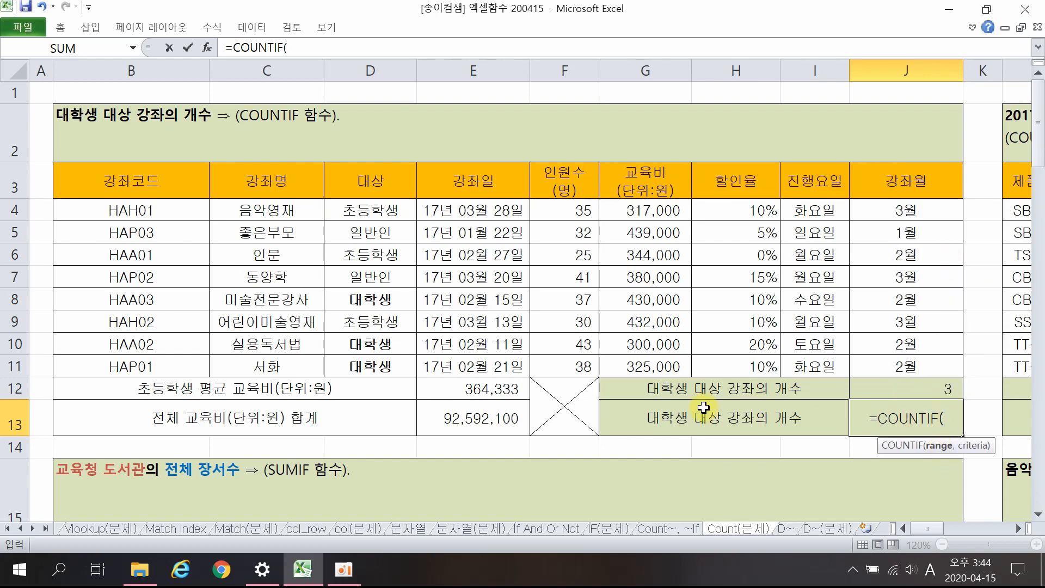
{"action": "left_click_drag", "start_coordinate": [380, 210], "coordinate": [378, 233]}
{"action": "left_click_drag", "start_coordinate": [388, 372], "coordinate": [388, 371]}
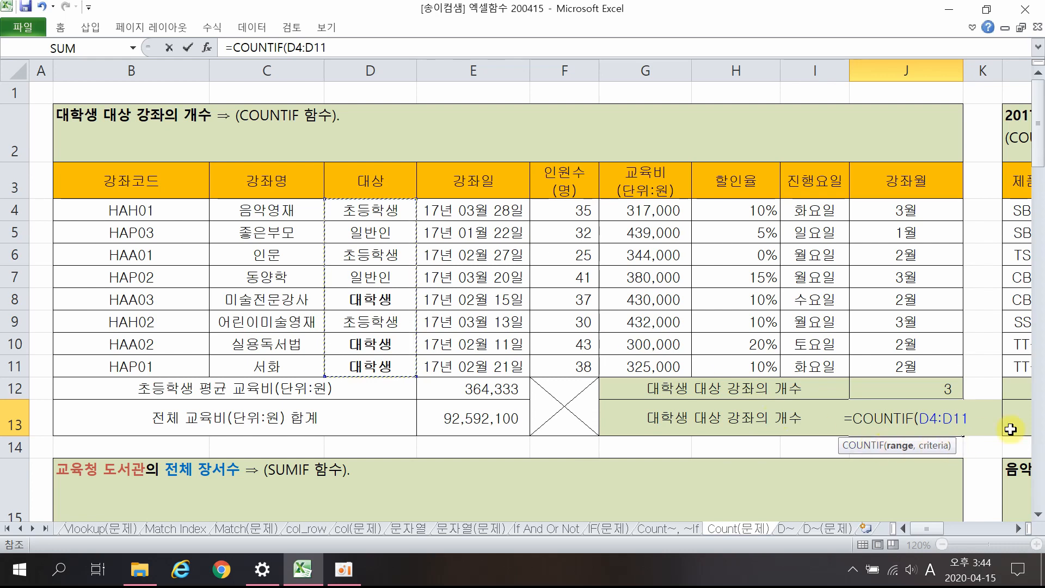
{"action": "type", "text": ","}
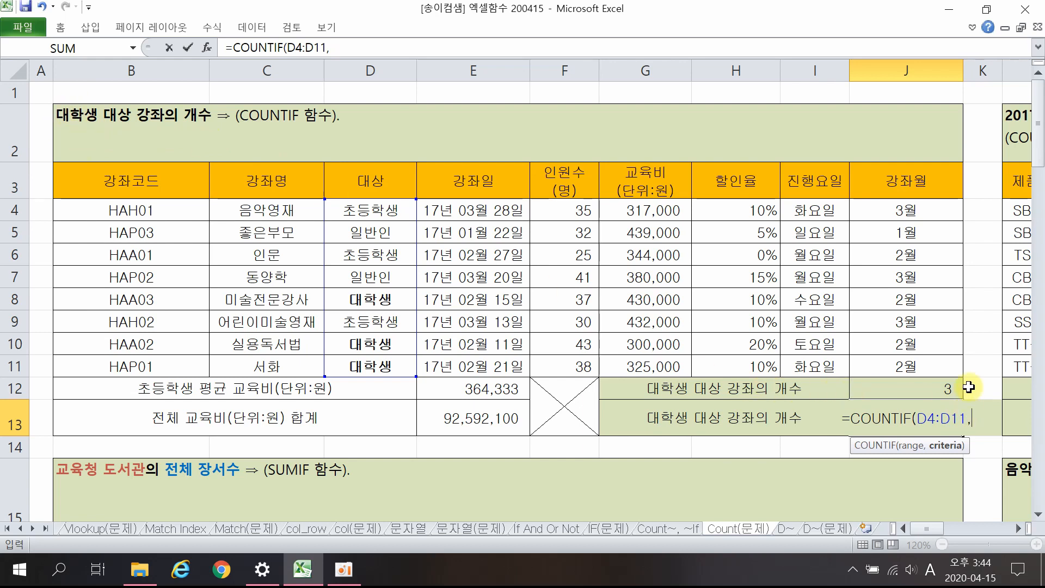
Complete the J13 COUNTIF formula with the criterion "대학생" and review its range reference.
{"action": "type", "text": "\"대학"}
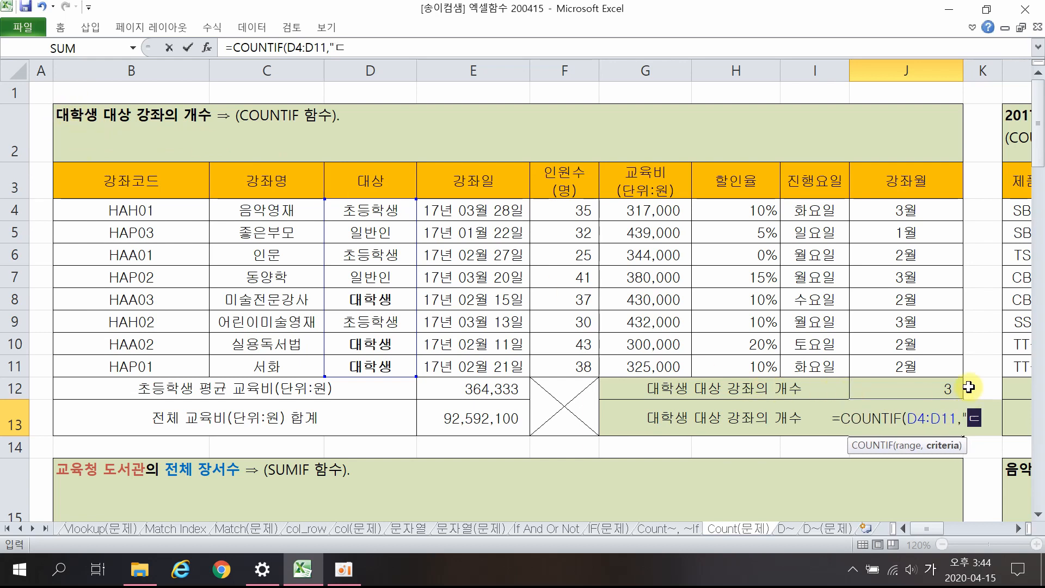
{"action": "type", "text": "생\")"}
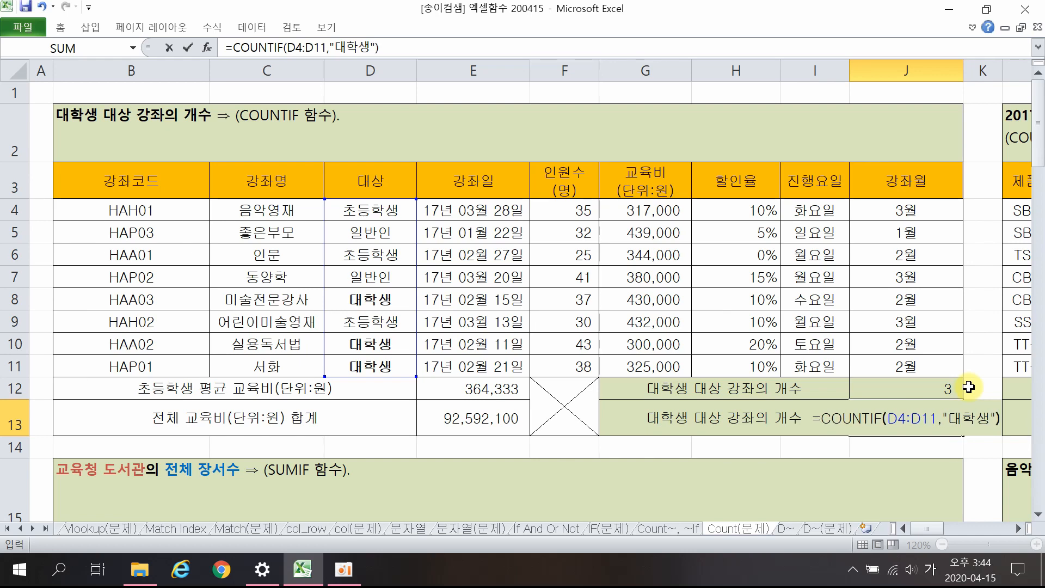
{"action": "key", "text": "Return"}
{"action": "double_click", "coordinate": [913, 425]}
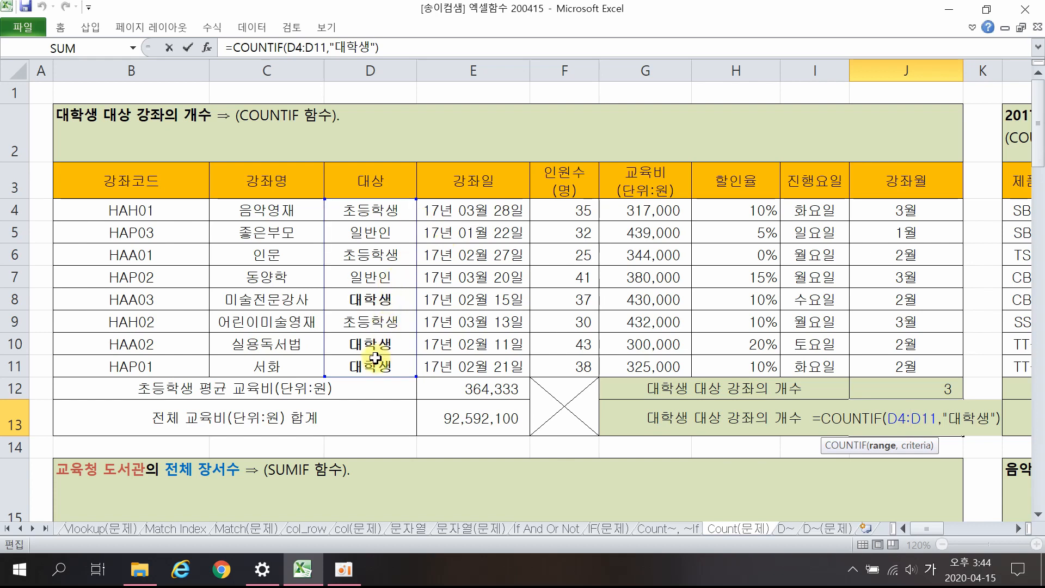
{"action": "key", "text": "Escape"}
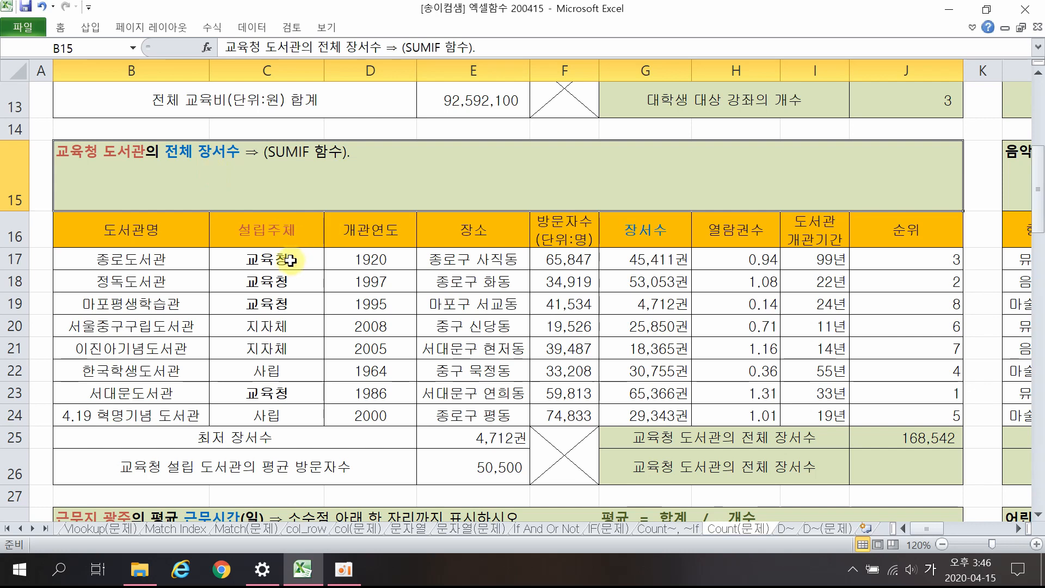
Highlight the 교육청 cells C17:C19 and C23 together with their 장서수 values G17:G19 and G23.
{"action": "left_click_drag", "start_coordinate": [287, 259], "coordinate": [275, 417]}
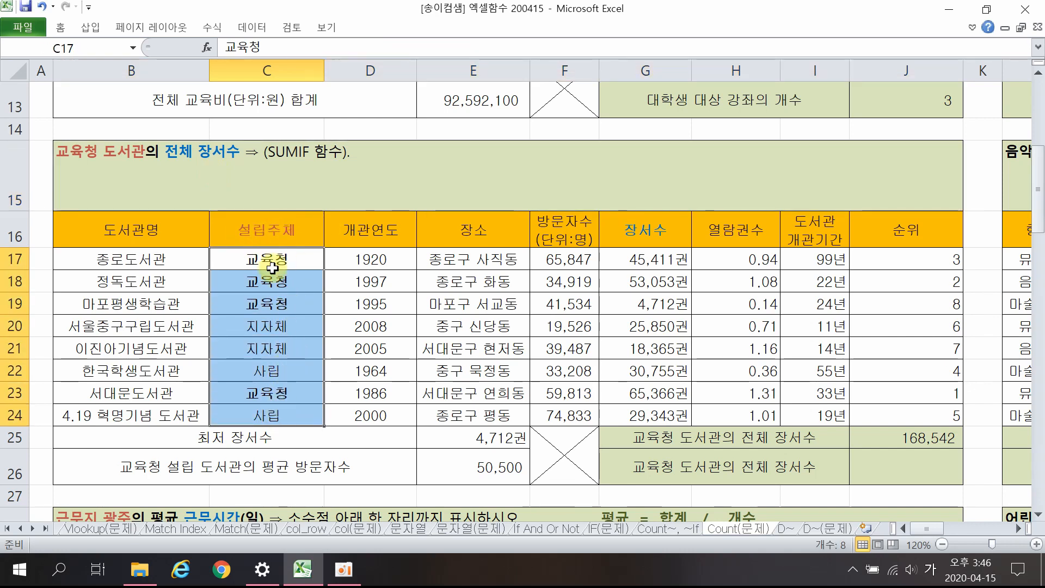
{"action": "left_click_drag", "start_coordinate": [273, 259], "coordinate": [275, 304]}
{"action": "left_click", "coordinate": [277, 392], "text": "ctrl"}
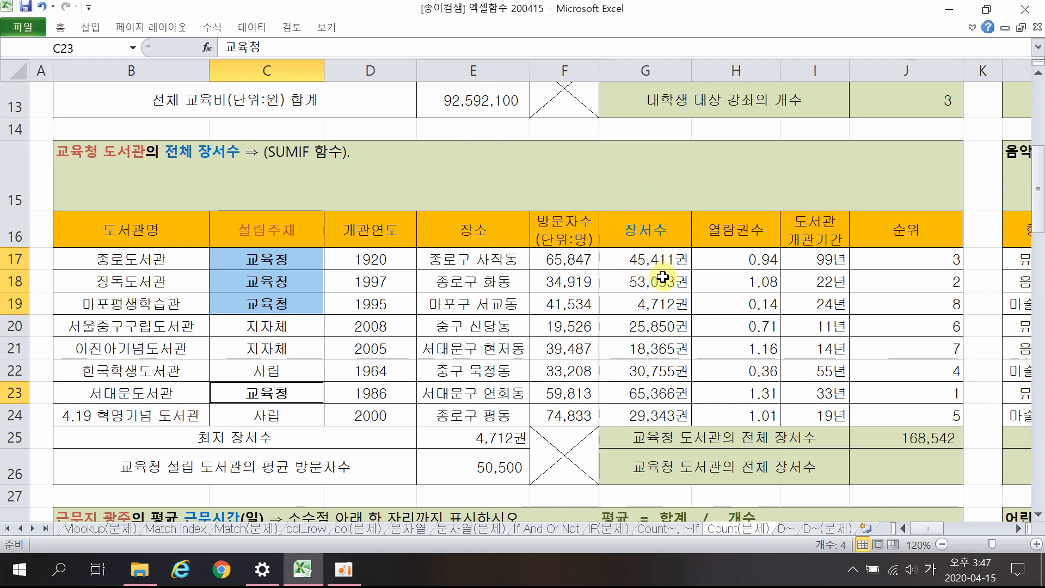
{"action": "left_click", "coordinate": [664, 260], "text": "ctrl"}
{"action": "left_click_drag", "start_coordinate": [665, 260], "coordinate": [667, 299]}
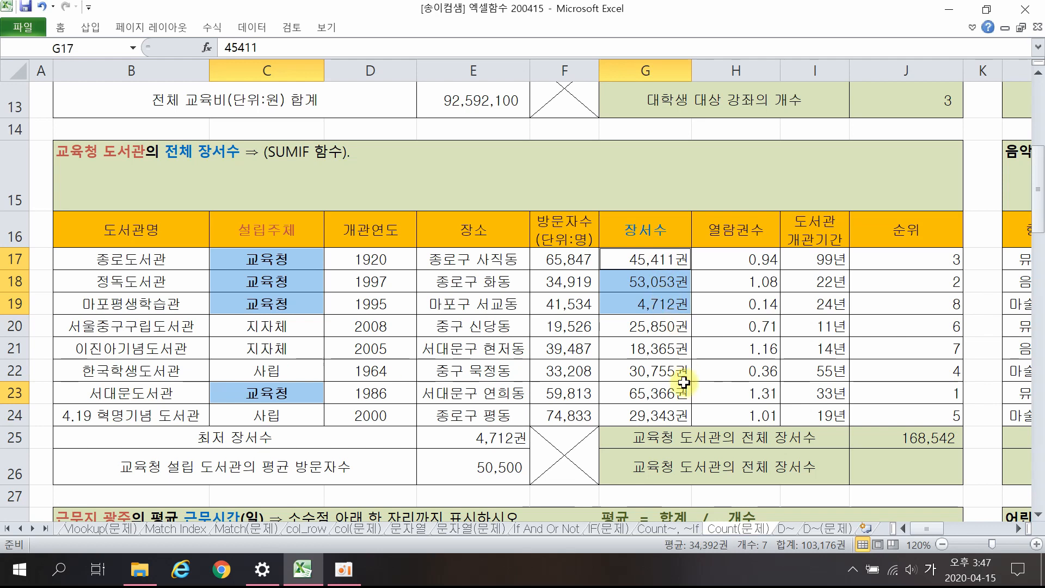
{"action": "left_click", "coordinate": [660, 396], "text": "ctrl"}
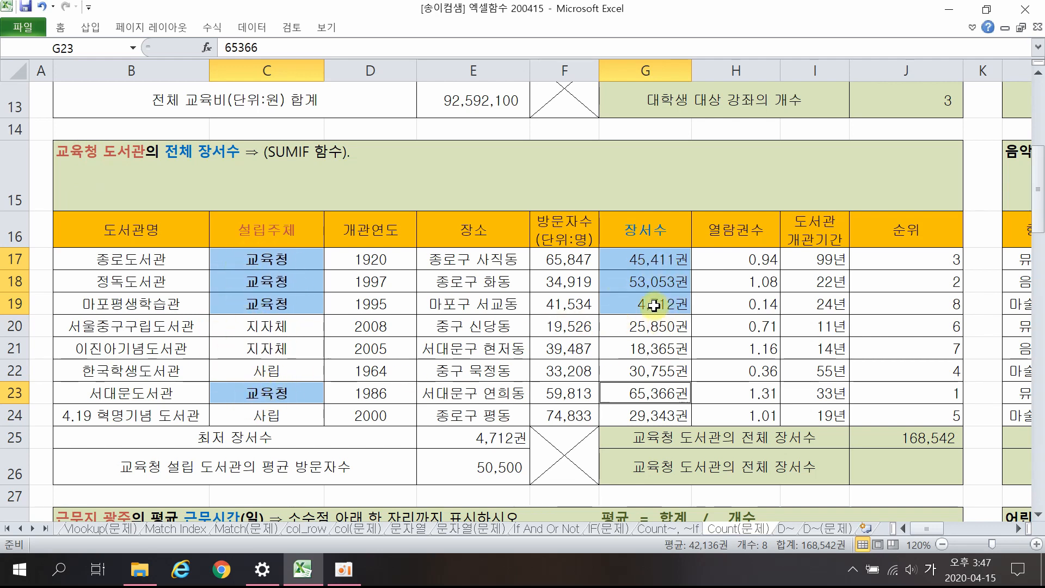
Start a SUMIF formula in J26 with the 설립주체 cells C17:C24 as its range.
{"action": "left_click", "coordinate": [906, 473]}
{"action": "type", "text": "=녀"}
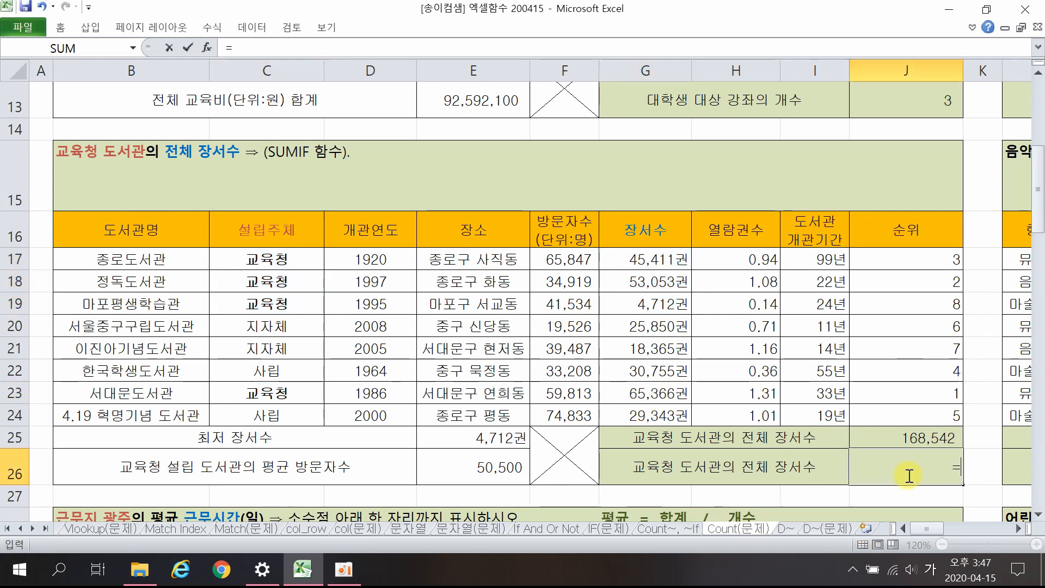
{"action": "key", "text": "Hangul"}
{"action": "type", "text": "SUM"}
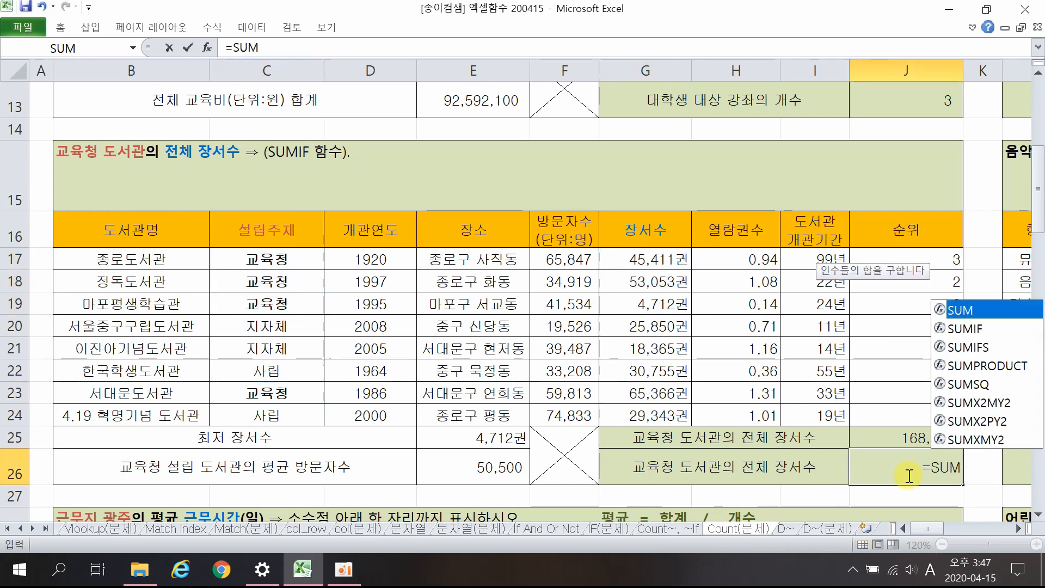
{"action": "double_click", "coordinate": [974, 328]}
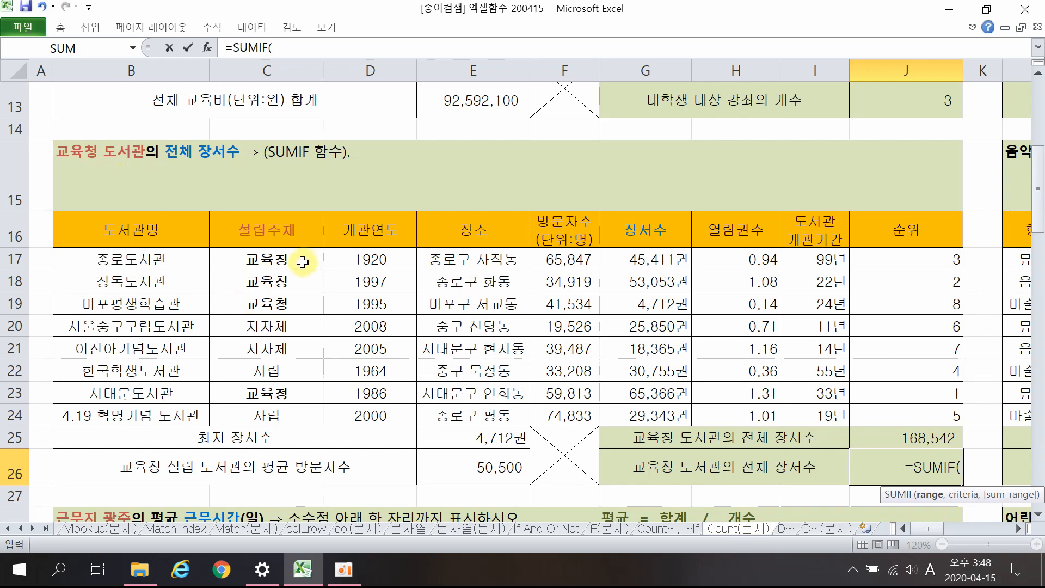
{"action": "left_click_drag", "start_coordinate": [291, 258], "coordinate": [299, 412]}
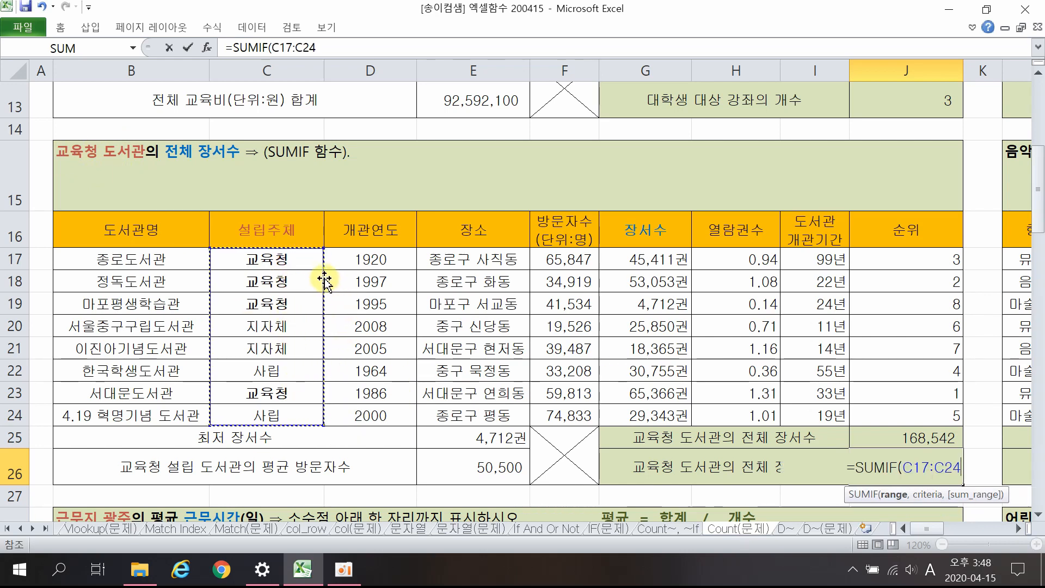
{"action": "type", "text": ","}
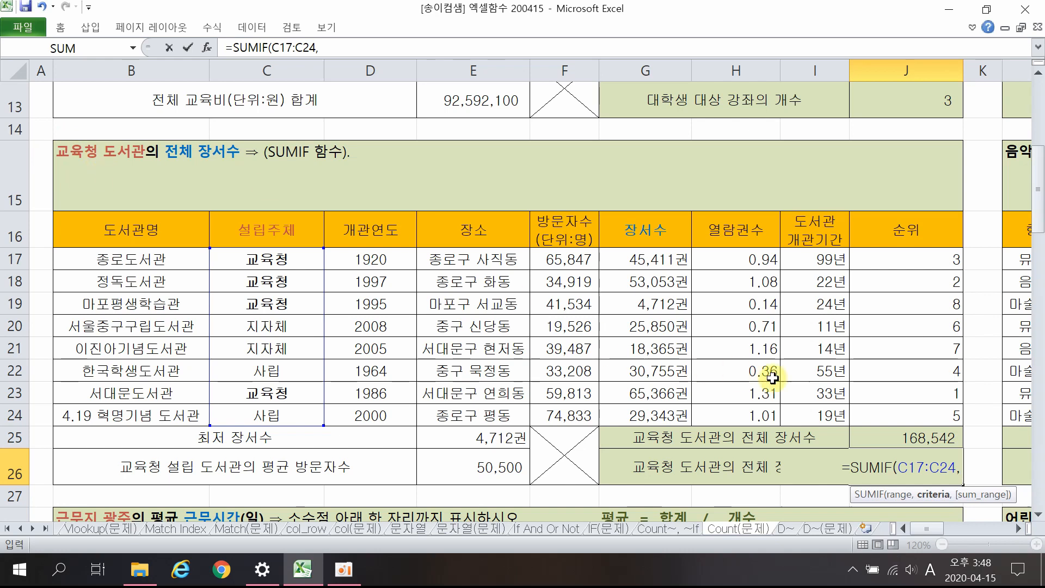
Complete the J26 SUMIF formula with the criterion "교육청" and sum range G17:G24, and review its references.
{"action": "type", "text": "\""}
{"action": "key", "text": "Hangul"}
{"action": "type", "text": "교유"}
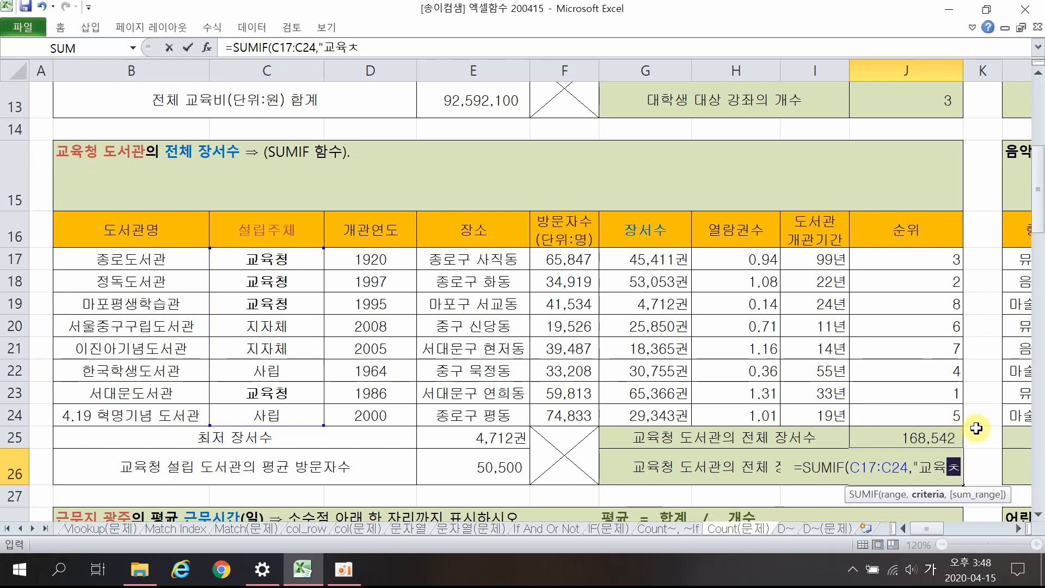
{"action": "type", "text": "청"}
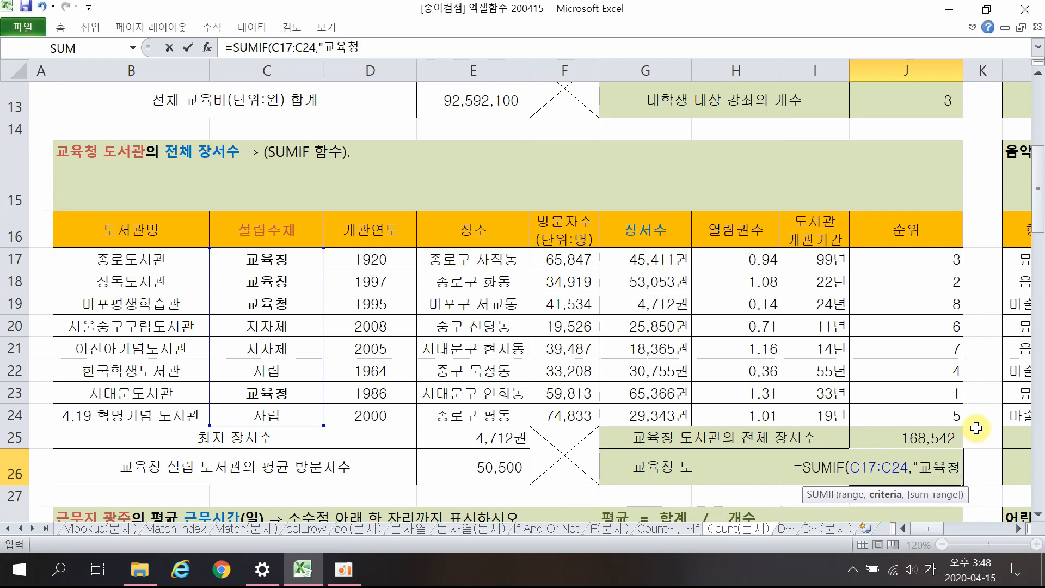
{"action": "type", "text": "\","}
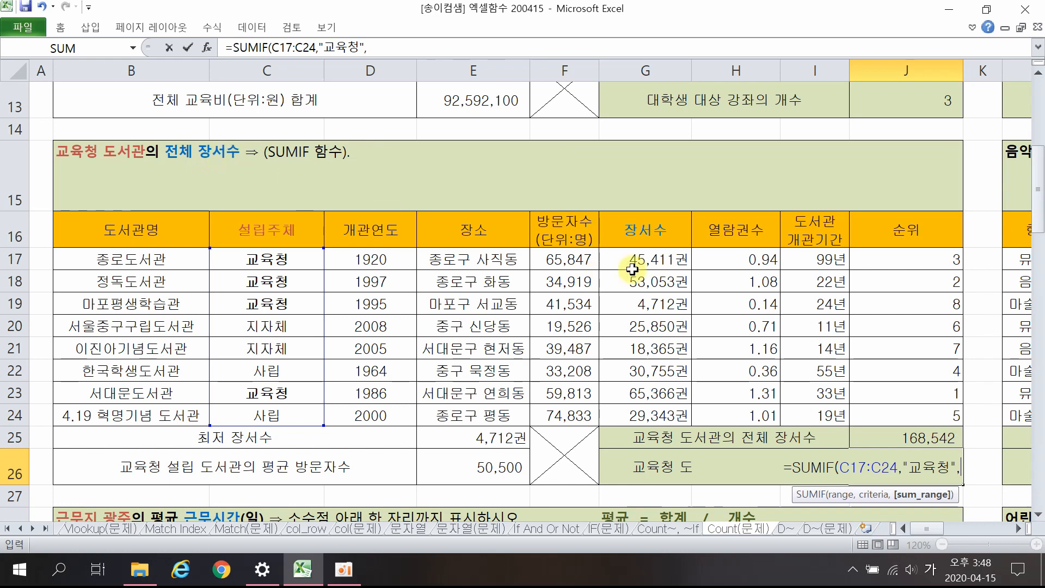
{"action": "left_click_drag", "start_coordinate": [644, 259], "coordinate": [656, 415]}
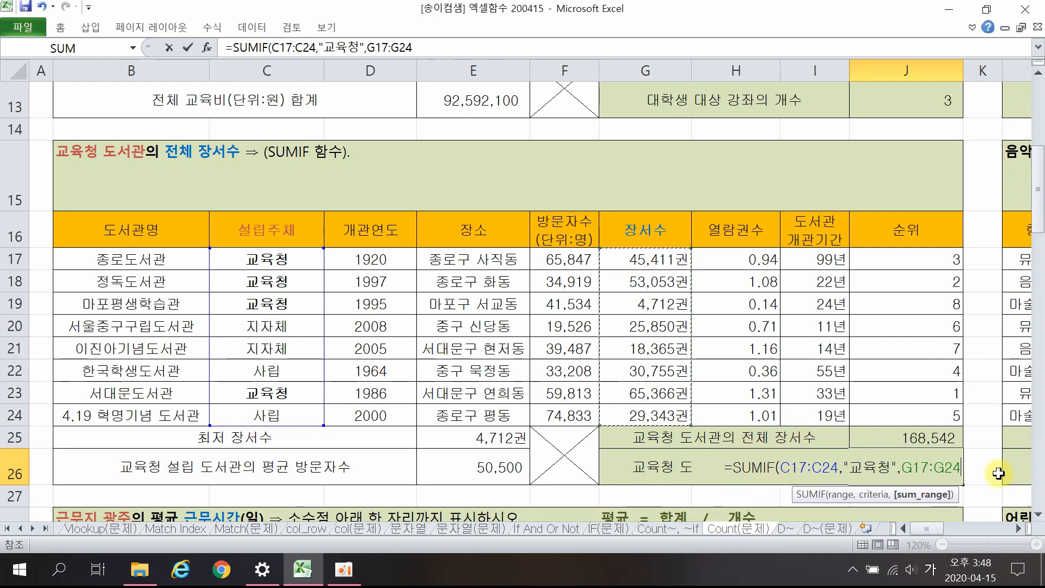
{"action": "key", "text": "Return"}
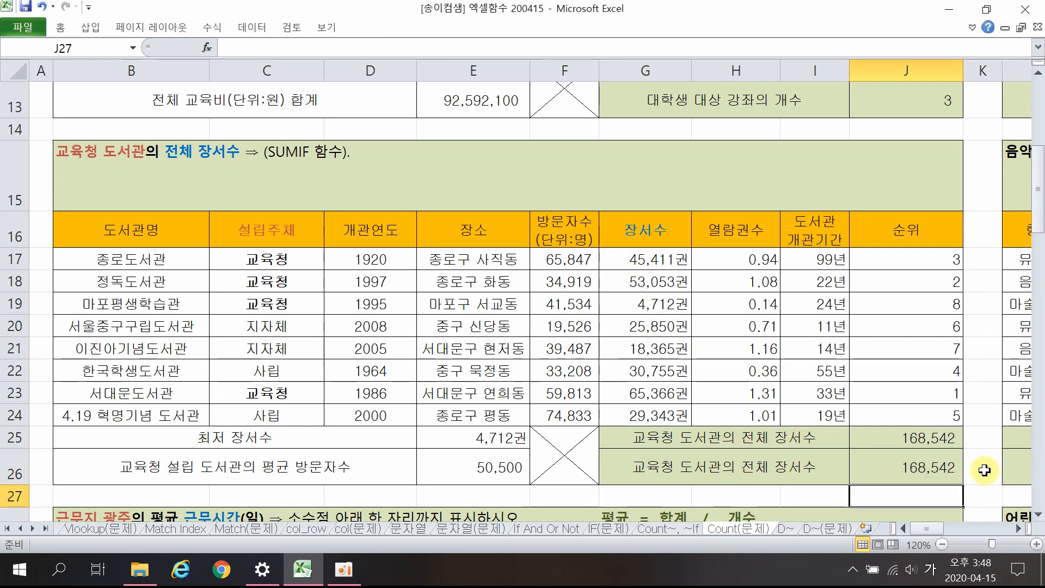
{"action": "double_click", "coordinate": [916, 468]}
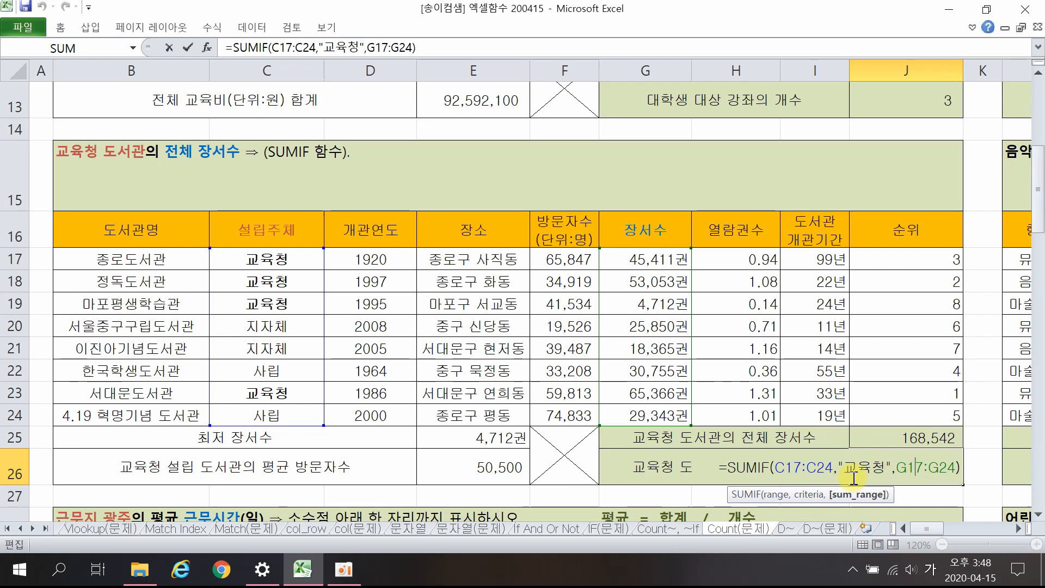
{"action": "key", "text": "Return"}
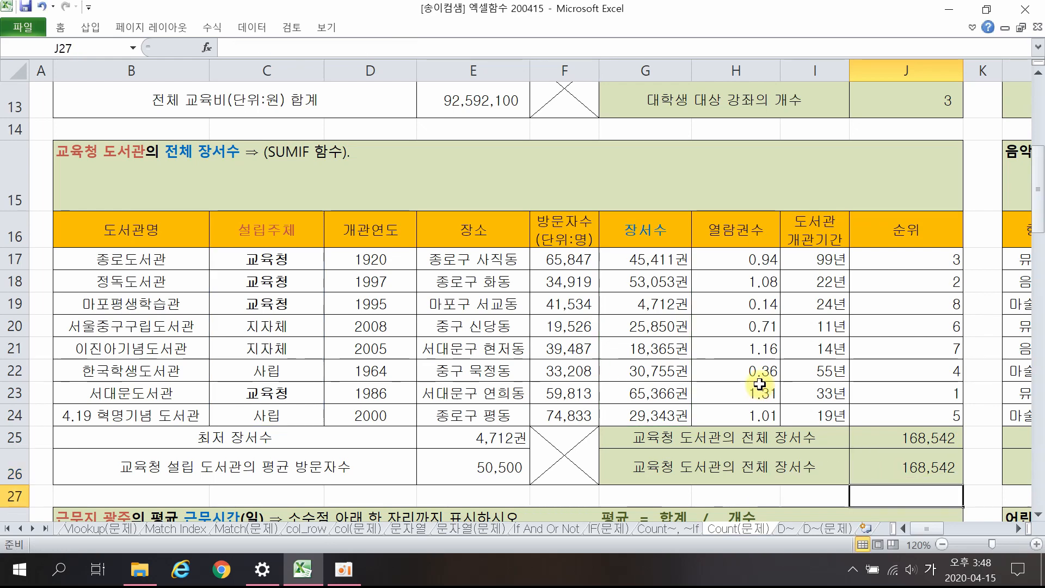
Examine the 근무지 광주 average exercise in B28, highlighting the 광주 cells H34 and H36 and their 근무시간 in F34 and F36.
{"action": "scroll", "coordinate": [759, 384], "scroll_direction": "down", "scroll_amount": 4}
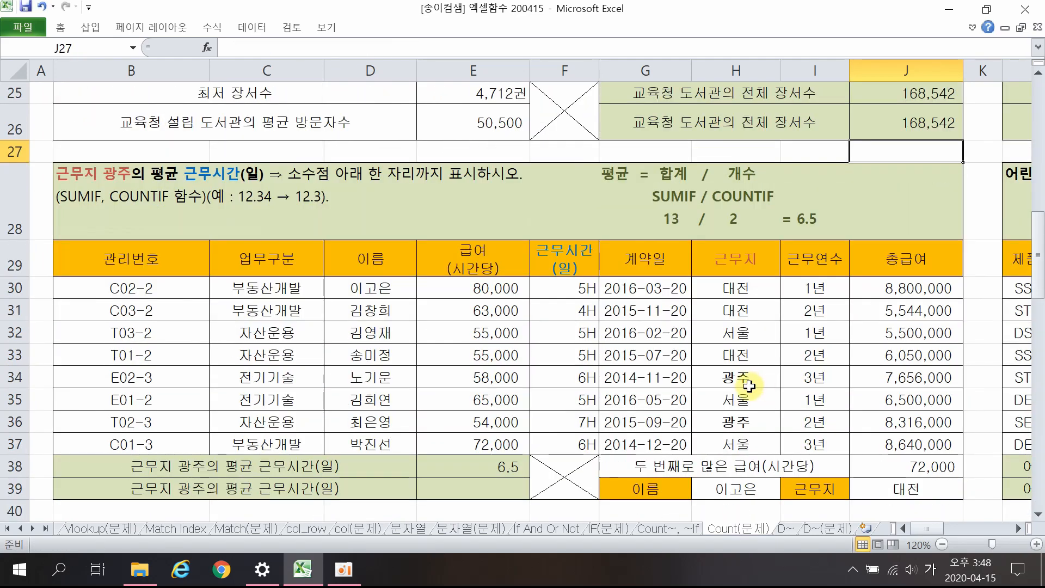
{"action": "left_click", "coordinate": [135, 216]}
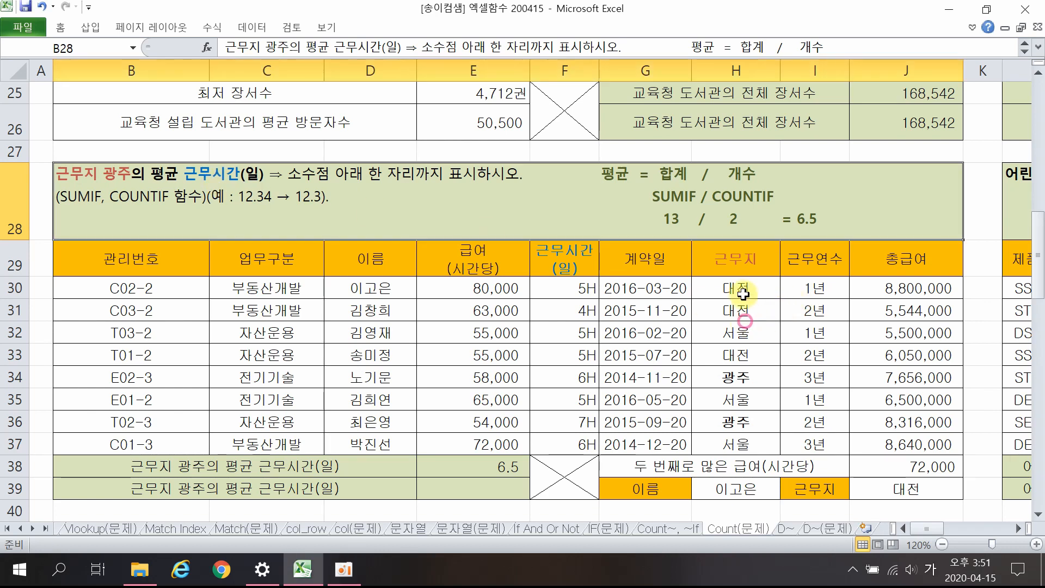
{"action": "left_click", "coordinate": [740, 257]}
{"action": "left_click_drag", "start_coordinate": [741, 287], "coordinate": [756, 433]}
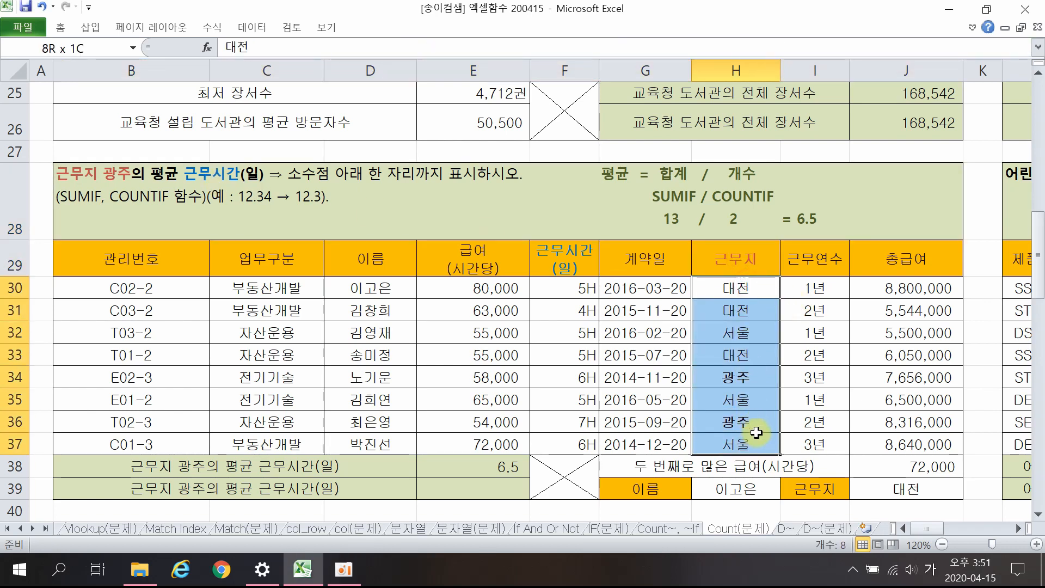
{"action": "left_click", "coordinate": [737, 377]}
{"action": "left_click", "coordinate": [746, 423], "text": "ctrl"}
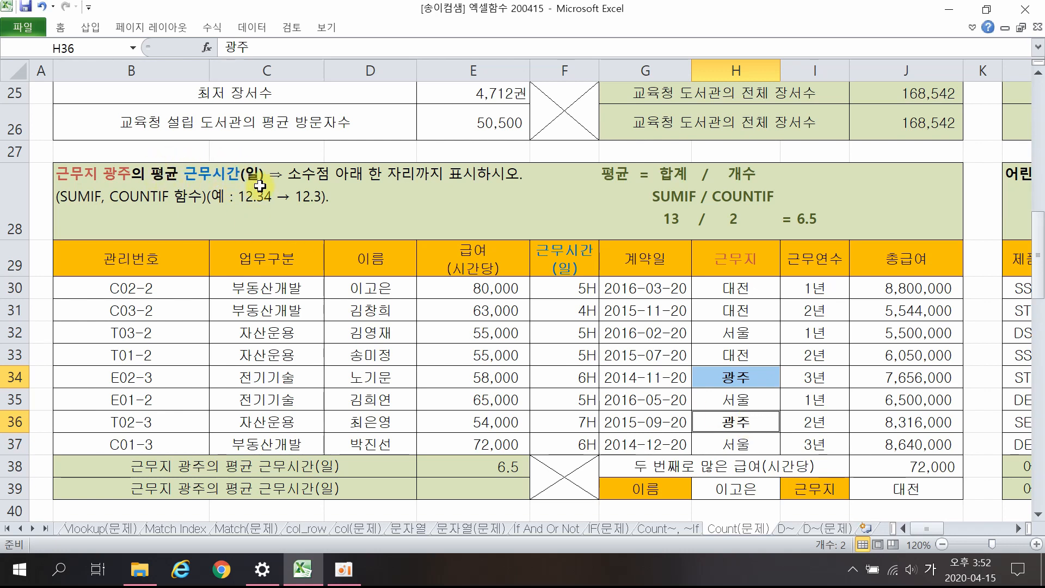
{"action": "left_click", "coordinate": [584, 380], "text": "ctrl"}
{"action": "left_click", "coordinate": [585, 426], "text": "ctrl"}
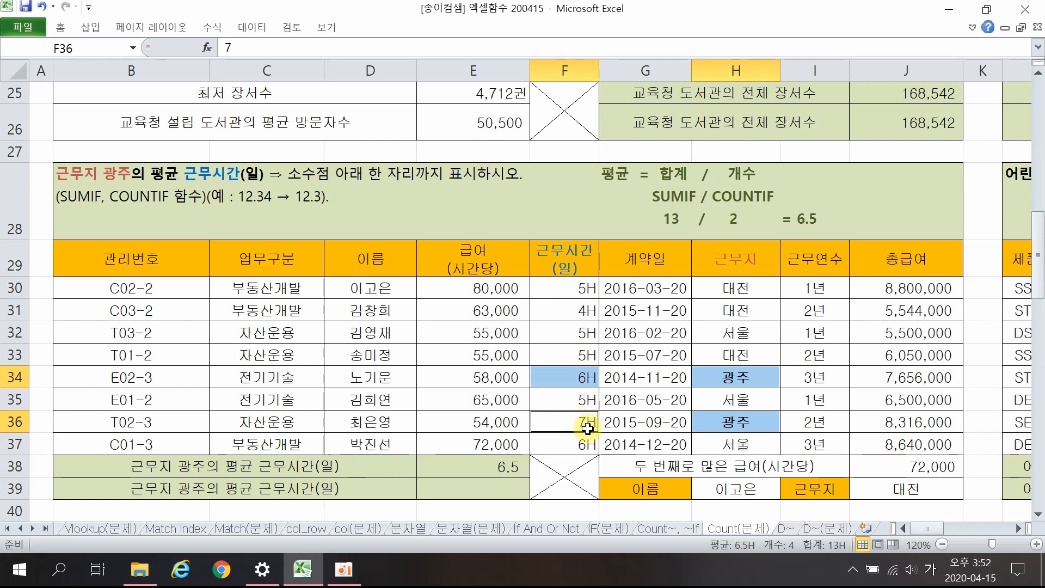
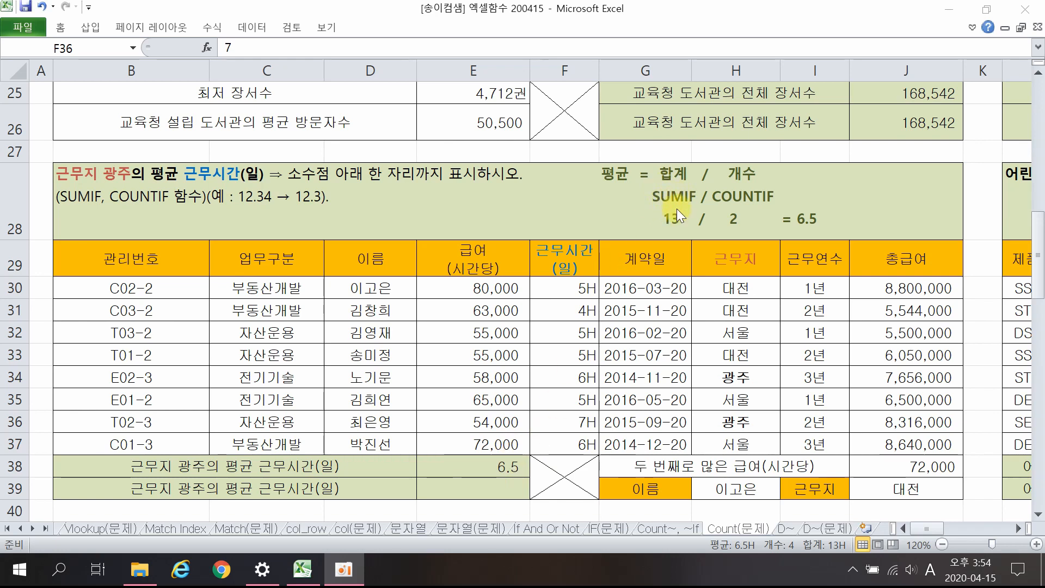
Start a SUMIF formula in E39 with the 근무지 cells H30:H37 as its range.
{"action": "left_click", "coordinate": [501, 488]}
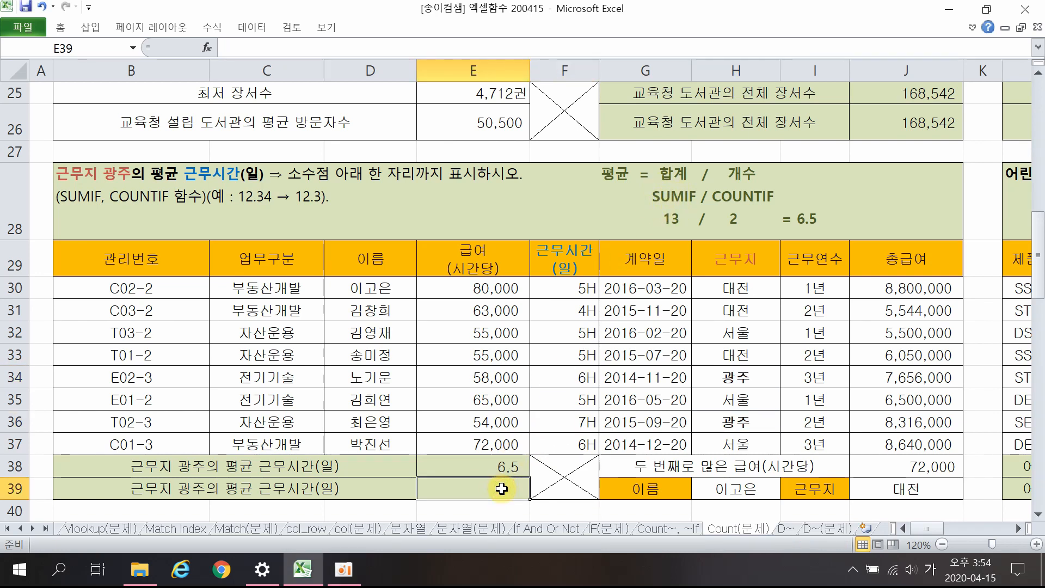
{"action": "type", "text": "=SUM"}
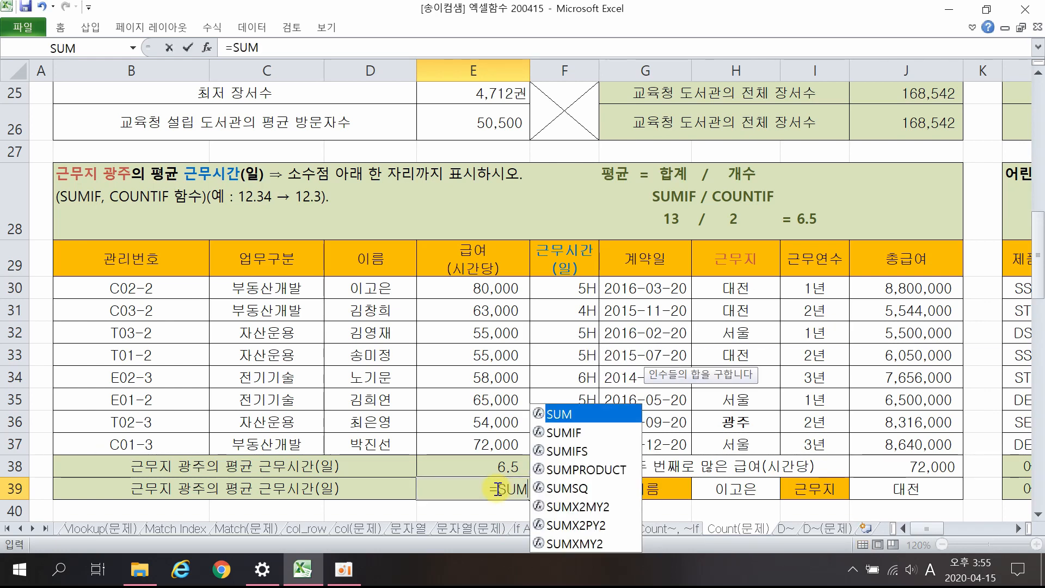
{"action": "double_click", "coordinate": [561, 433]}
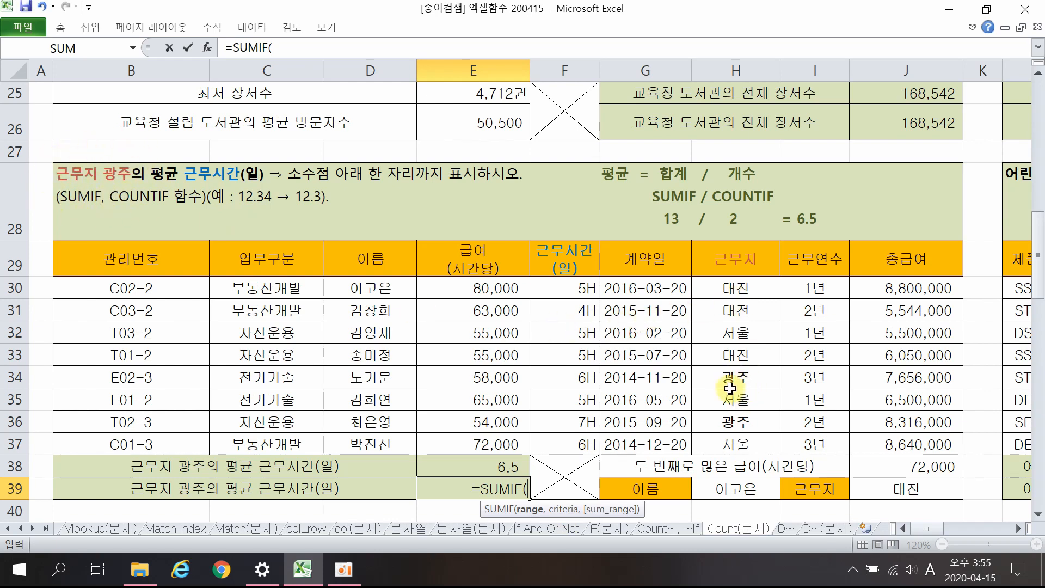
{"action": "left_click_drag", "start_coordinate": [735, 289], "coordinate": [740, 447]}
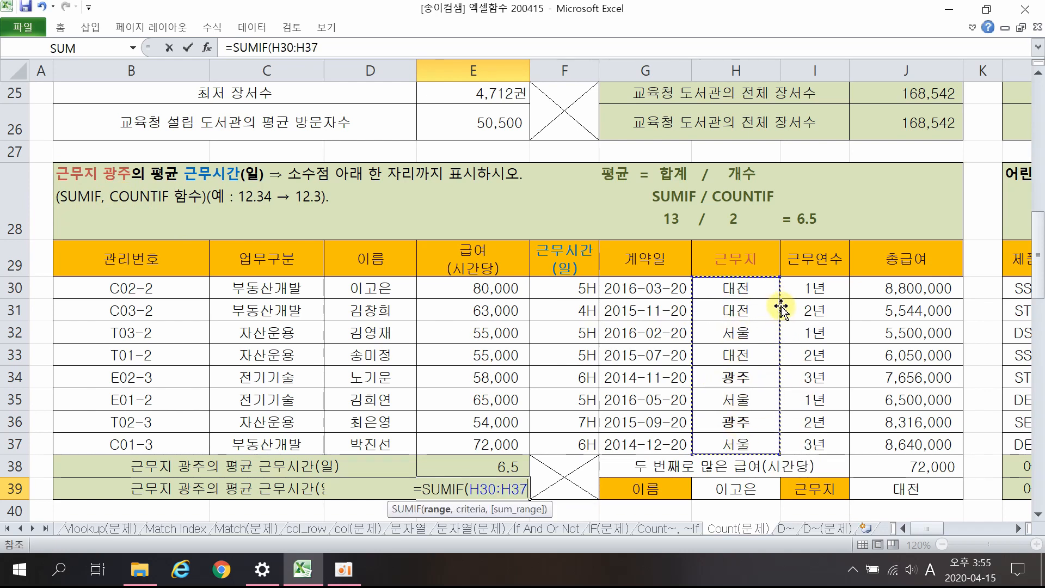
{"action": "type", "text": ","}
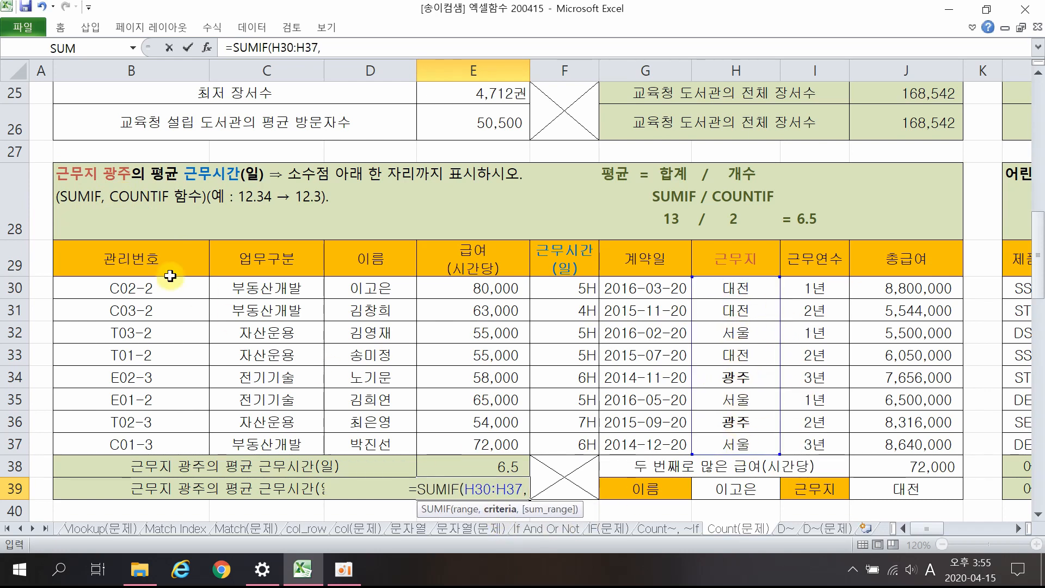
Complete the E39 SUMIF formula with the criterion "광주" and sum range F30:F36.
{"action": "type", "text": "\"r"}
{"action": "key", "text": "BackSpace"}
{"action": "key", "text": "Hangul"}
{"action": "type", "text": "광ㅈ"}
{"action": "type", "text": "\","}
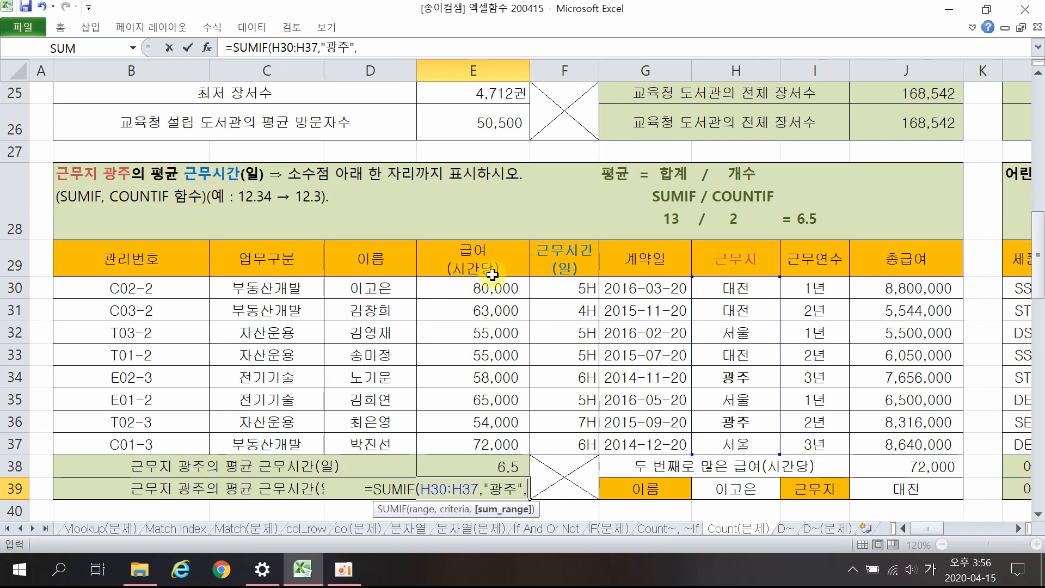
{"action": "left_click_drag", "start_coordinate": [563, 287], "coordinate": [573, 447]}
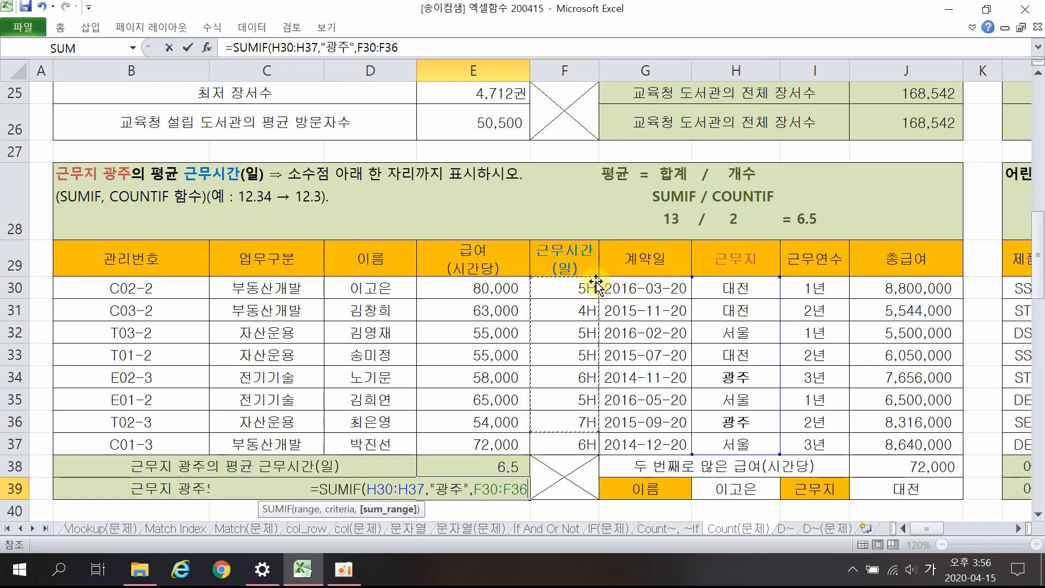
{"action": "type", "text": ")"}
{"action": "key", "text": "Return"}
Review the E39 formula's references and highlight the 광주 entries in rows 34 and 36 from 근무시간 to 근무지.
{"action": "double_click", "coordinate": [506, 487]}
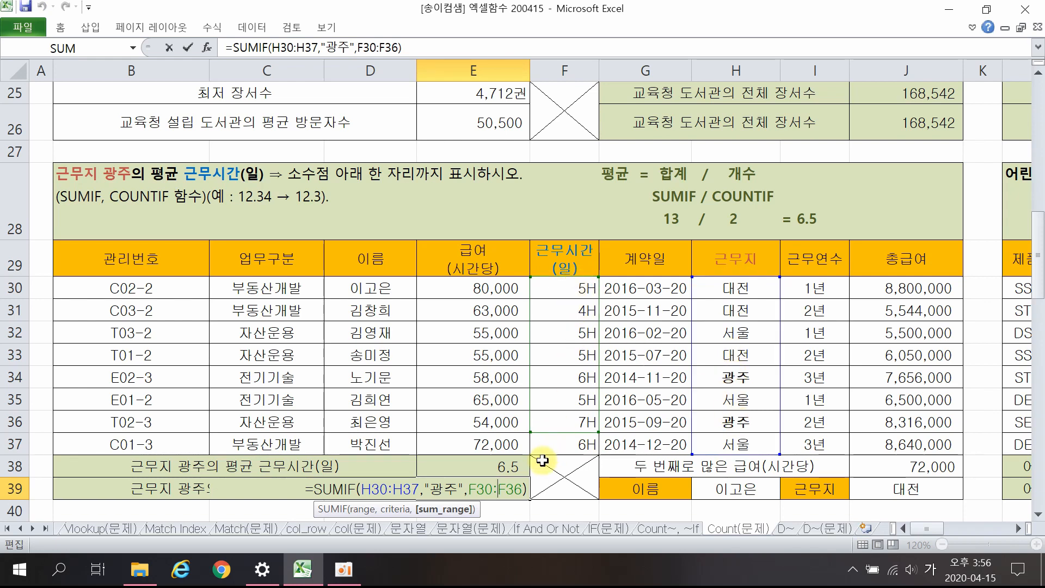
{"action": "key", "text": "Return"}
{"action": "left_click_drag", "start_coordinate": [732, 377], "coordinate": [577, 376]}
{"action": "left_click_drag", "start_coordinate": [756, 423], "coordinate": [593, 424], "text": "ctrl"}
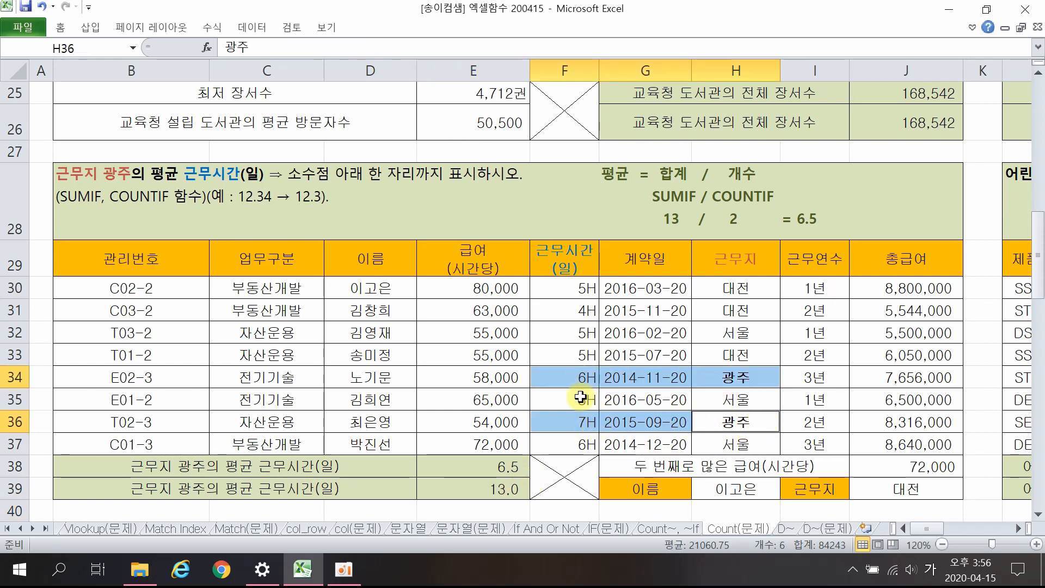
Extend the E39 formula with a division by a COUNTIF function after the SUMIF part.
{"action": "double_click", "coordinate": [504, 489]}
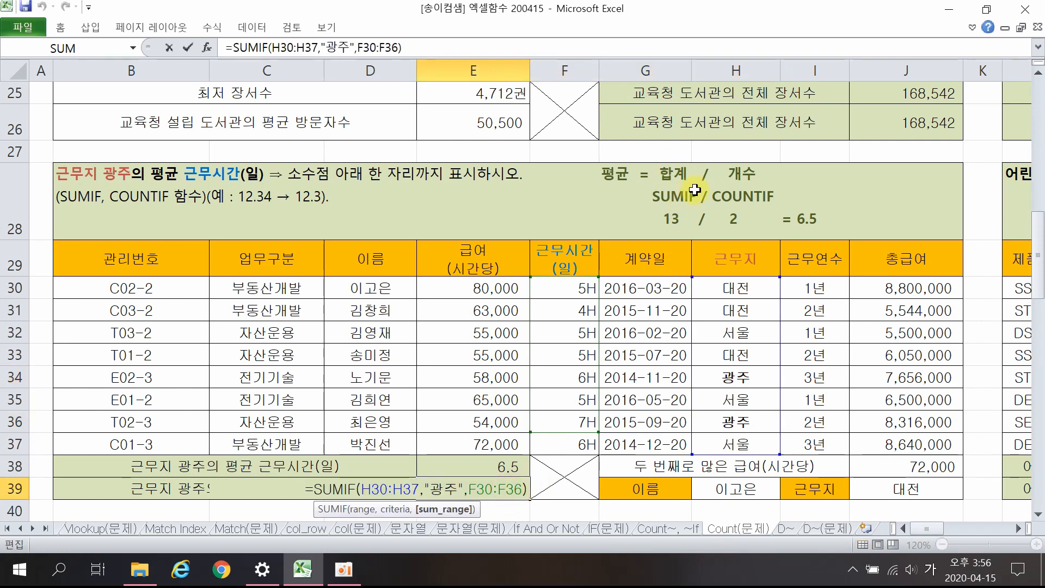
{"action": "left_click_drag", "start_coordinate": [492, 489], "coordinate": [484, 489]}
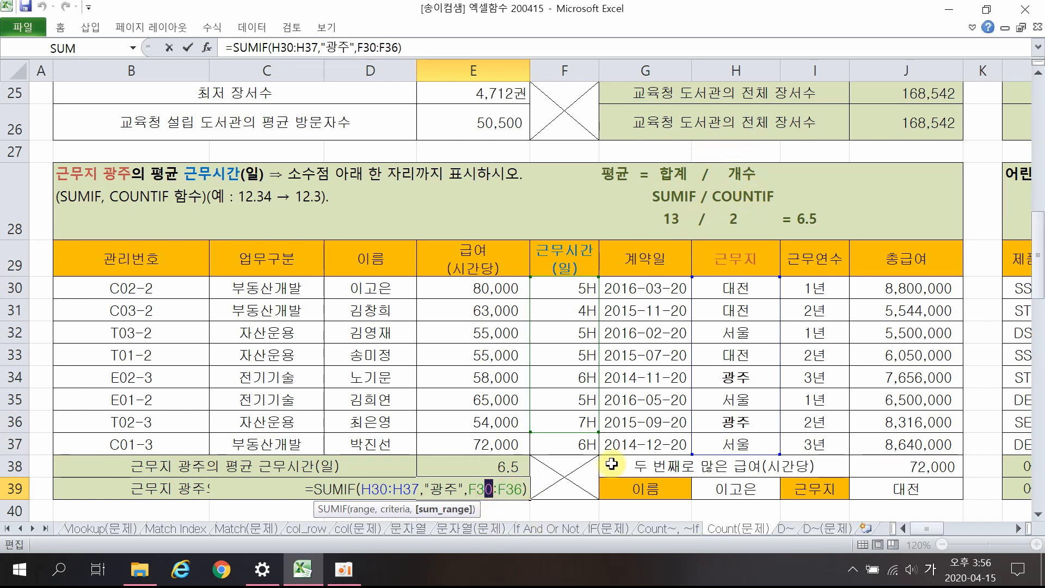
{"action": "key", "text": "End"}
{"action": "type", "text": "/"}
{"action": "key", "text": "Hangul"}
{"action": "type", "text": "CO"}
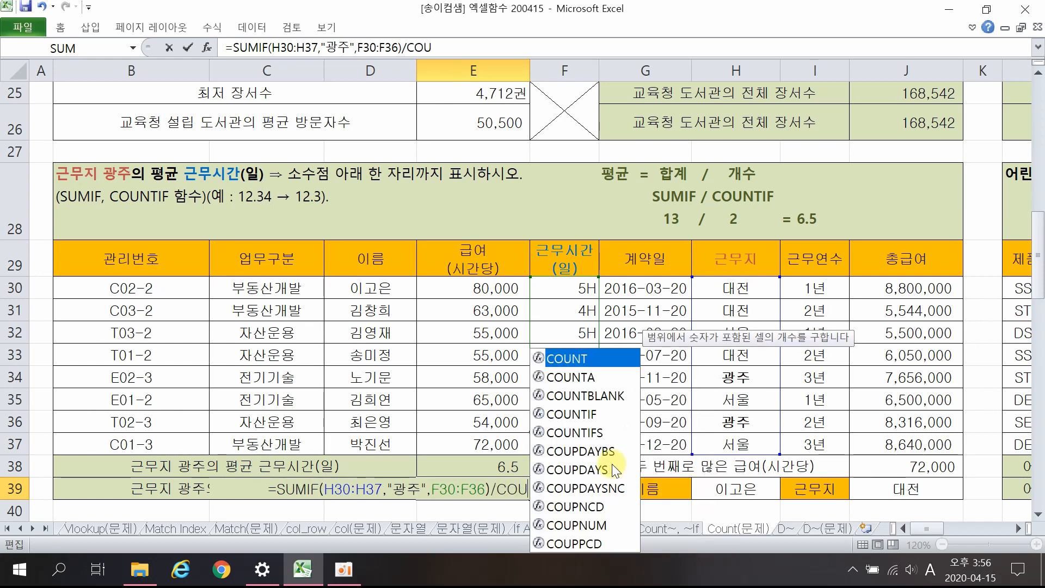
{"action": "double_click", "coordinate": [585, 417]}
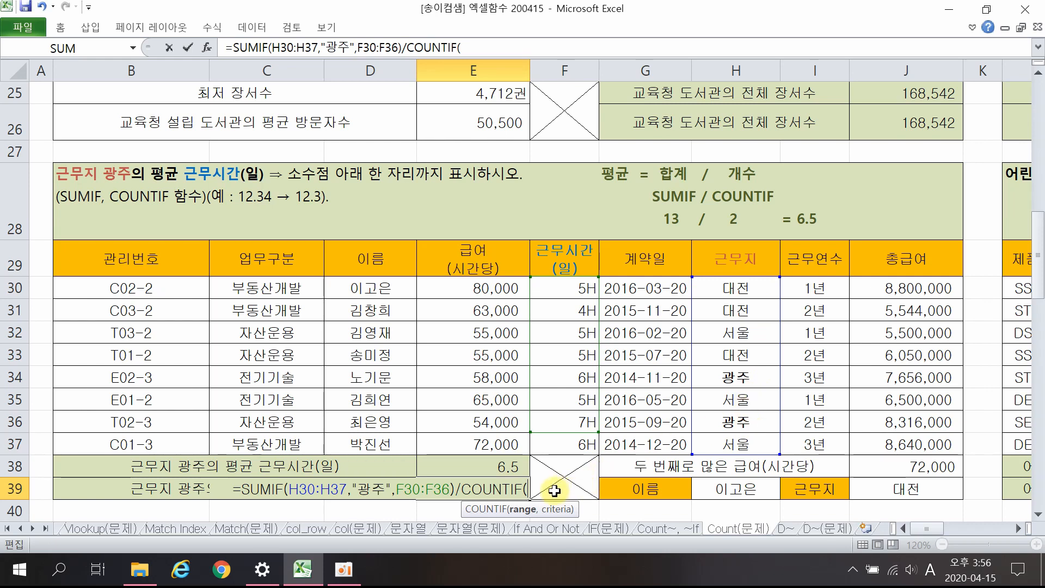
Complete the COUNTIF part of E39 with range H30:H37 and criterion "광주".
{"action": "left_click_drag", "start_coordinate": [736, 288], "coordinate": [740, 443]}
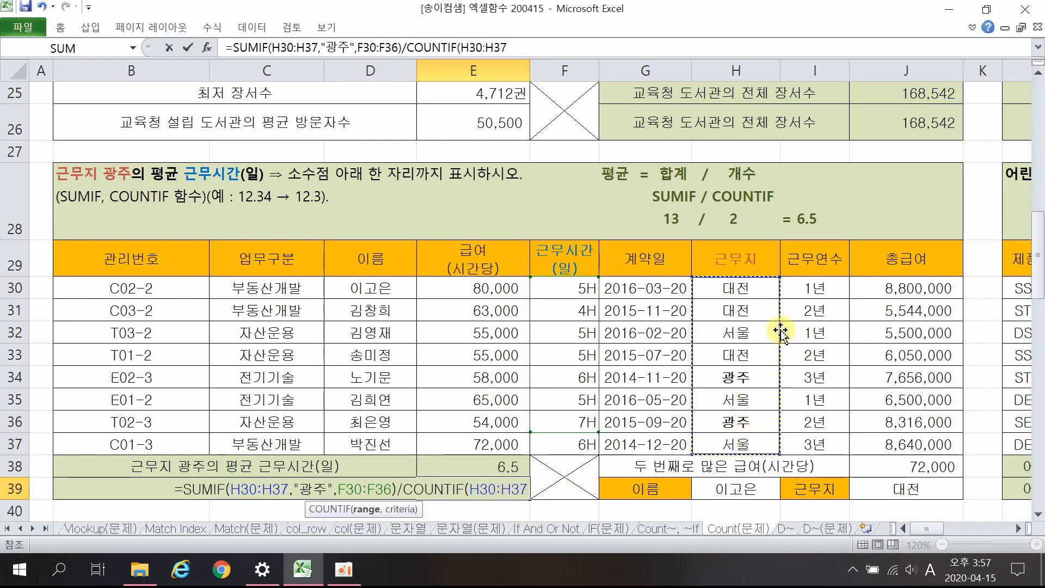
{"action": "type", "text": ",\""}
{"action": "key", "text": "Hangul"}
{"action": "type", "text": "ㄱ"}
{"action": "type", "text": "주\")"}
{"action": "key", "text": "Return"}
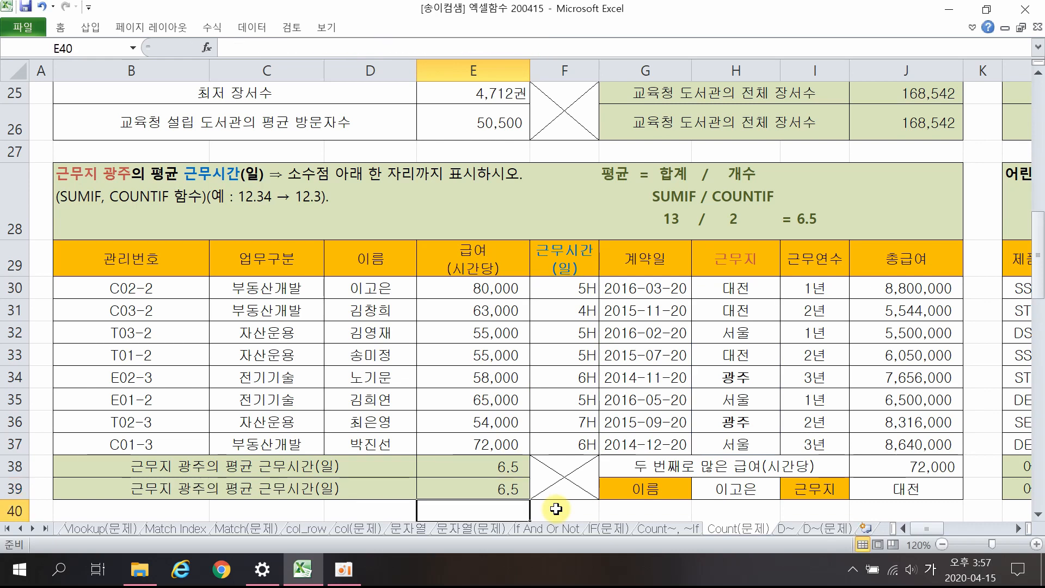
Inspect the function arguments of the SUMIF and COUNTIF parts of the E39 formula.
{"action": "left_click", "coordinate": [512, 482]}
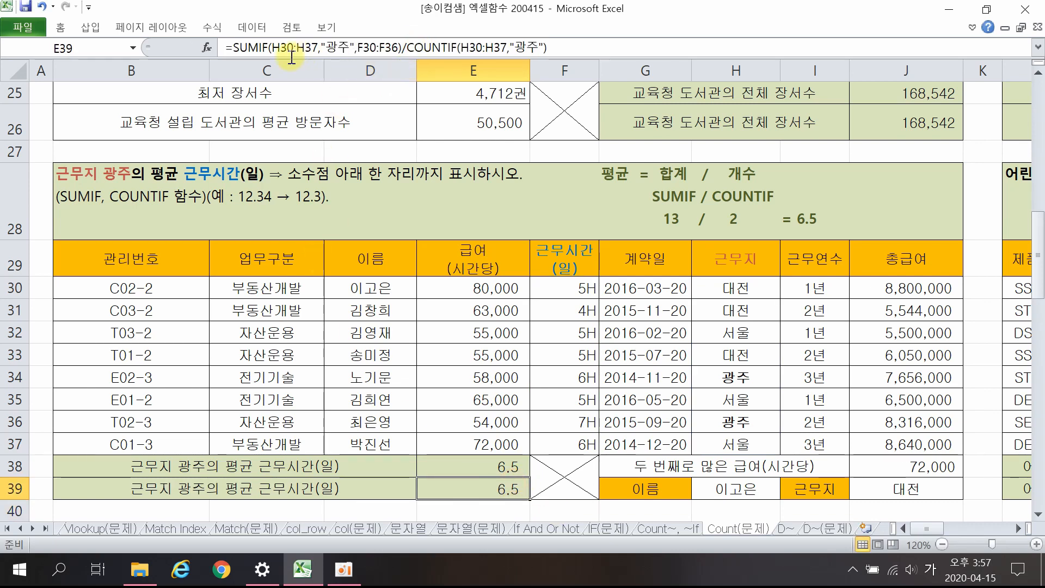
{"action": "left_click", "coordinate": [249, 48]}
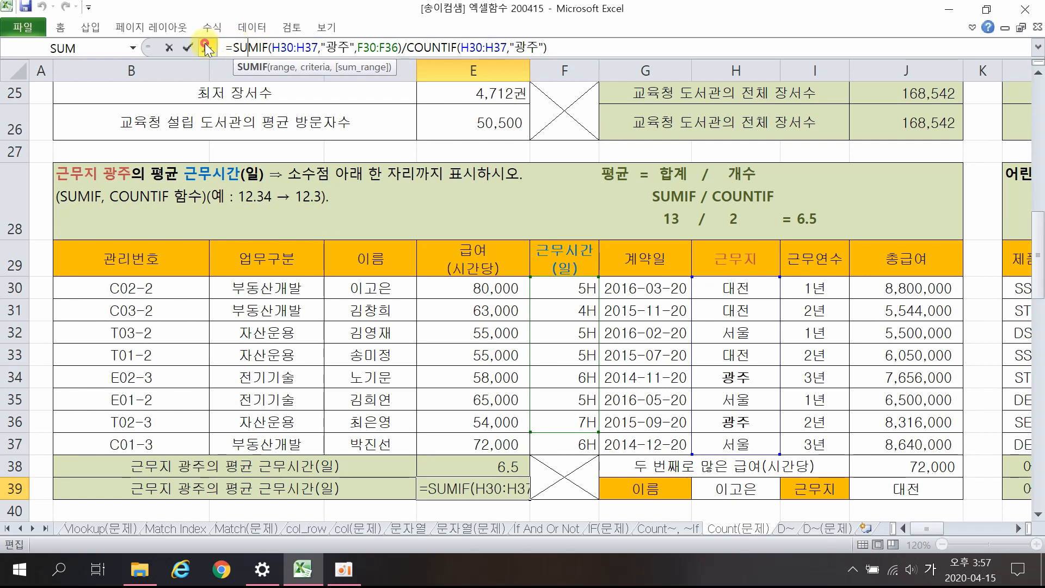
{"action": "left_click", "coordinate": [206, 48]}
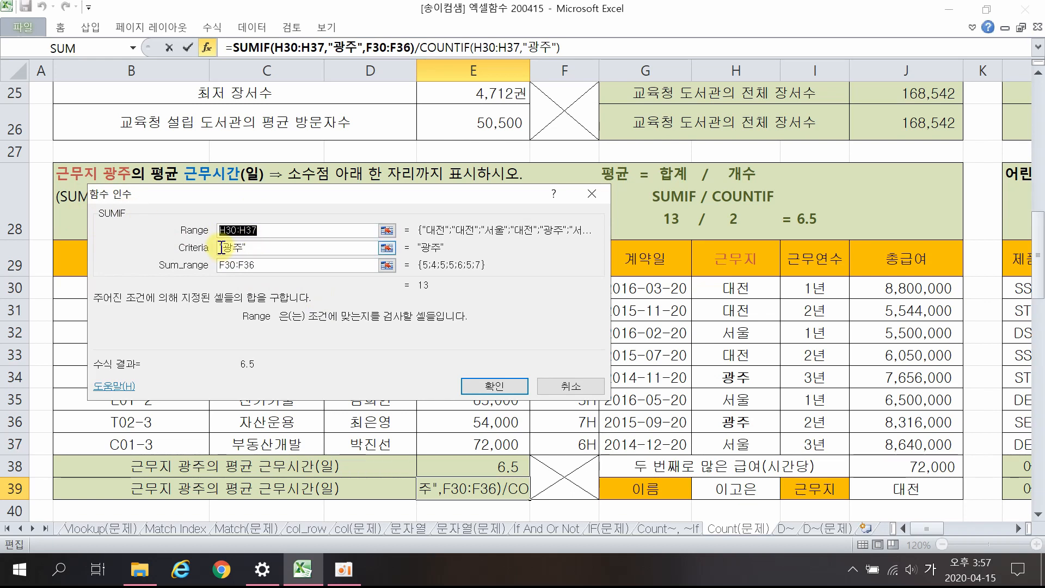
{"action": "left_click_drag", "start_coordinate": [231, 199], "coordinate": [229, 216]}
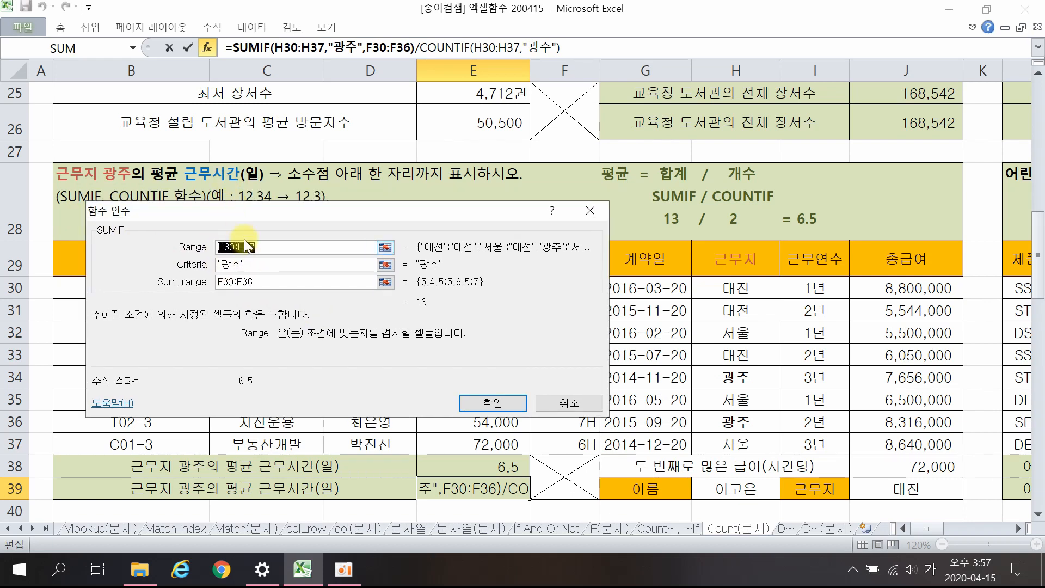
{"action": "left_click_drag", "start_coordinate": [475, 220], "coordinate": [344, 282]}
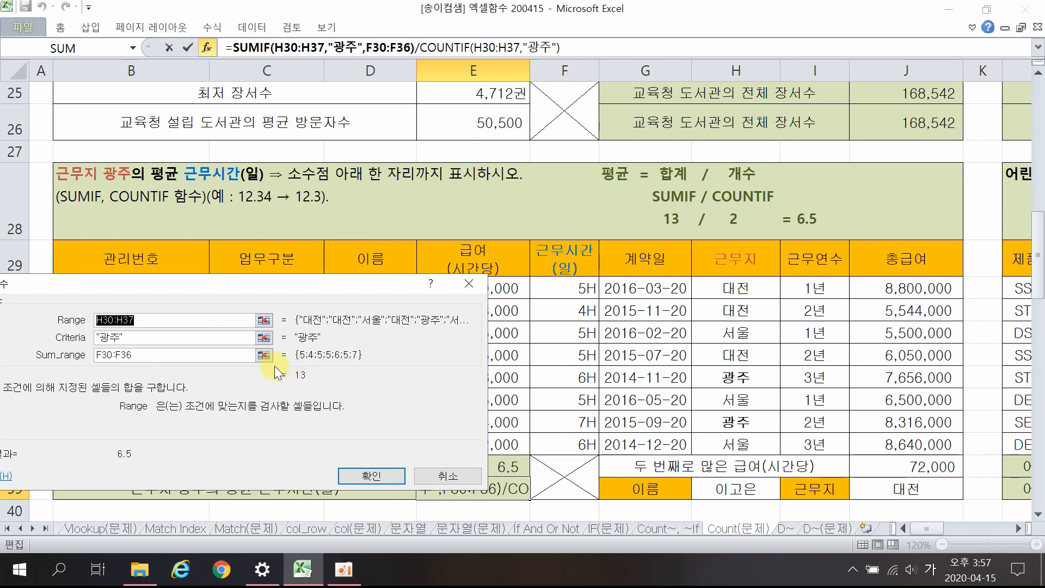
{"action": "left_click", "coordinate": [446, 49]}
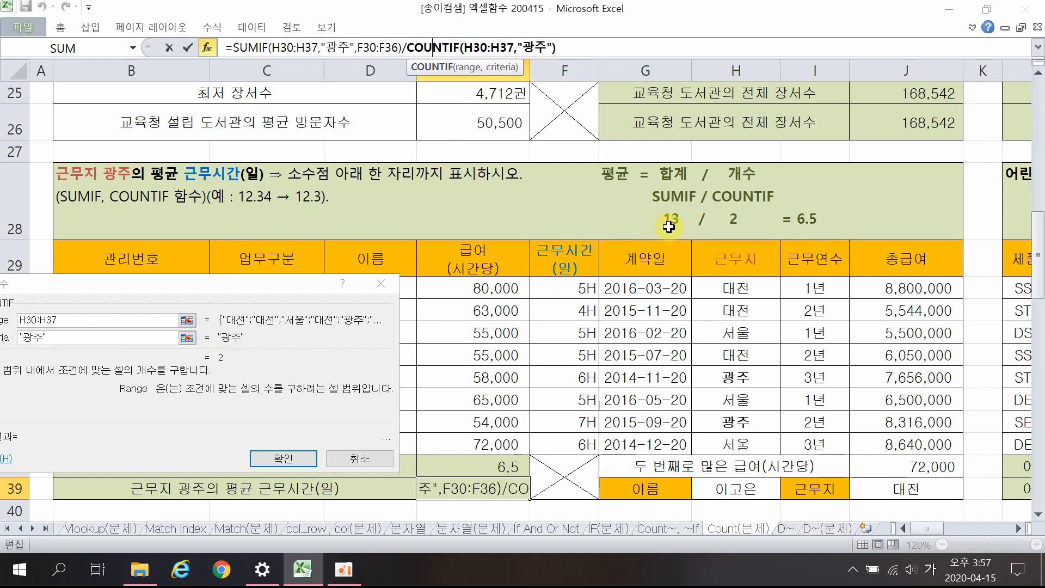
{"action": "left_click", "coordinate": [257, 458]}
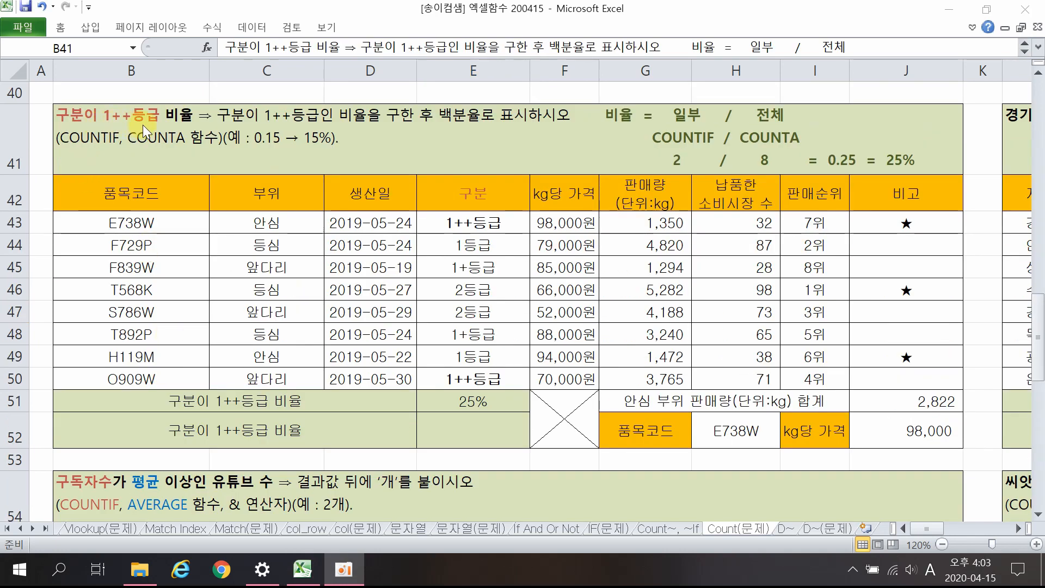
Highlight the 1++등급 cells E43 and E50 and the whole 구분 range E43:E50 for the ratio exercise.
{"action": "left_click", "coordinate": [505, 194]}
{"action": "left_click_drag", "start_coordinate": [488, 220], "coordinate": [482, 380]}
{"action": "left_click", "coordinate": [482, 224]}
{"action": "left_click", "coordinate": [483, 381], "text": "ctrl"}
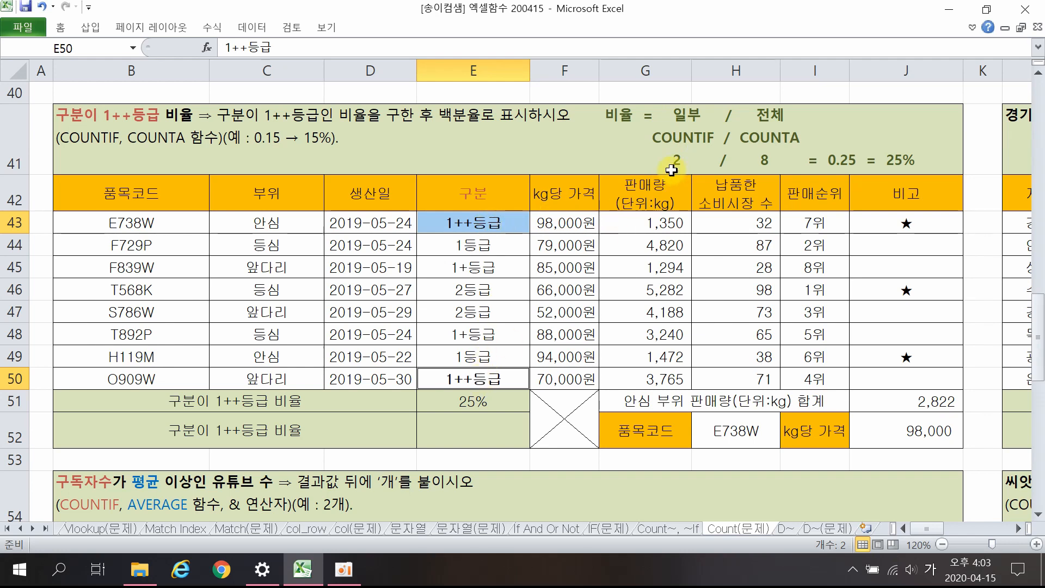
{"action": "left_click_drag", "start_coordinate": [497, 223], "coordinate": [482, 381]}
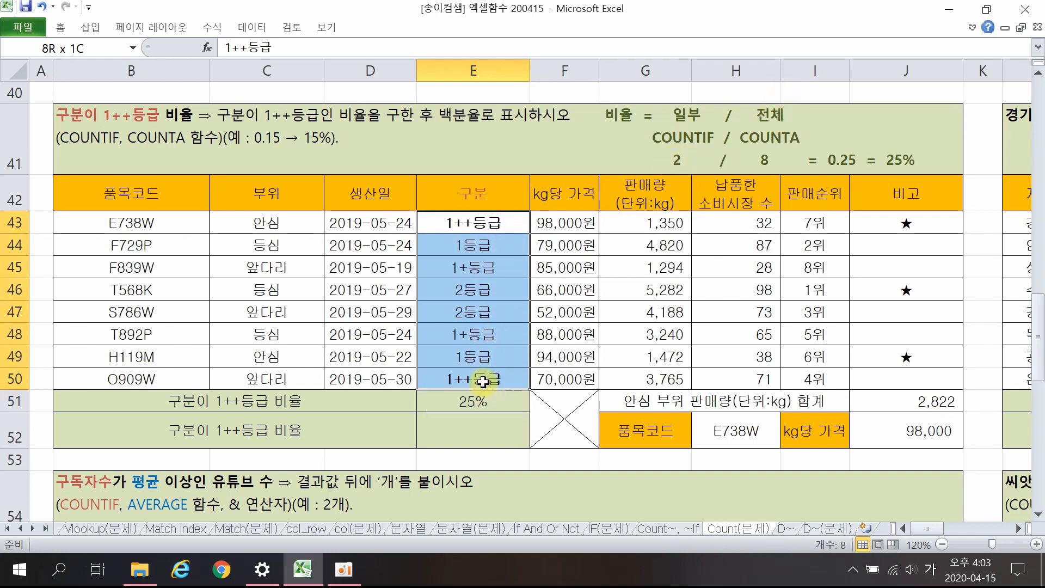
Step through the 구분 cells one at a time from E43 down to E50.
{"action": "left_click", "coordinate": [497, 224]}
{"action": "key", "text": "Down"}
{"action": "key", "text": "Down"}
{"action": "key", "text": "Down"}
{"action": "key", "text": "Down"}
{"action": "key", "text": "Down"}
{"action": "key", "text": "Down"}
{"action": "key", "text": "Down"}
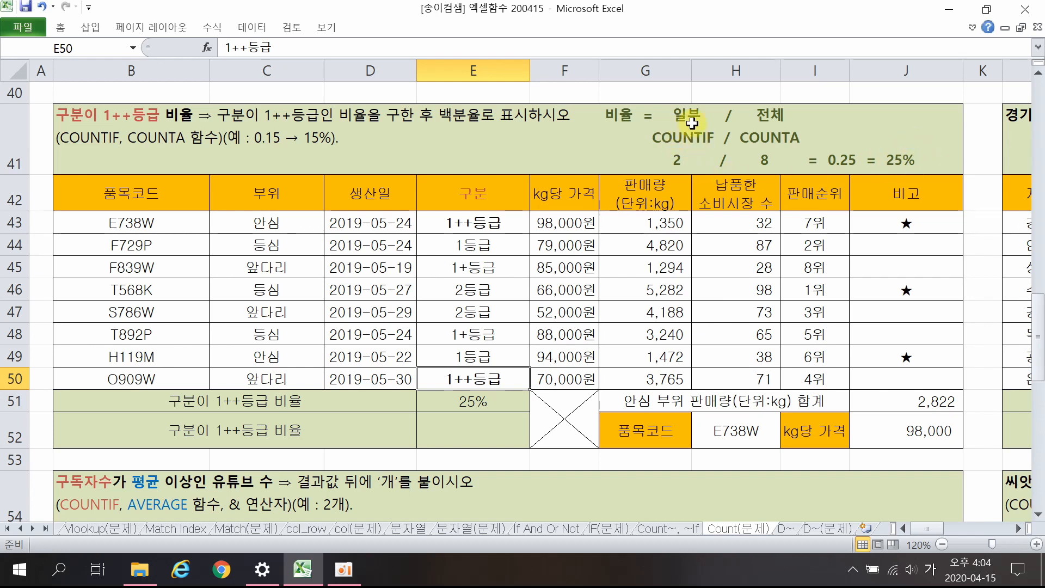
Compare the 1++등급 cells E43 and E50 with the full 구분 range E43:E50 against the COUNTIF / COUNTA outline.
{"action": "left_click_drag", "start_coordinate": [487, 224], "coordinate": [493, 391]}
{"action": "left_click", "coordinate": [485, 223]}
{"action": "left_click", "coordinate": [494, 378]}
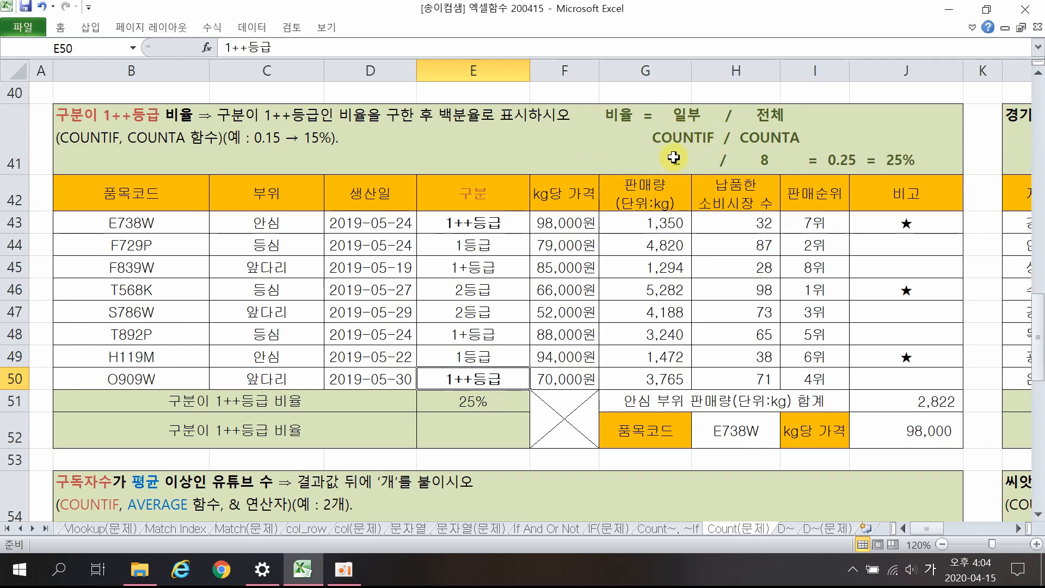
{"action": "left_click_drag", "start_coordinate": [518, 221], "coordinate": [499, 377]}
{"action": "left_click", "coordinate": [472, 221]}
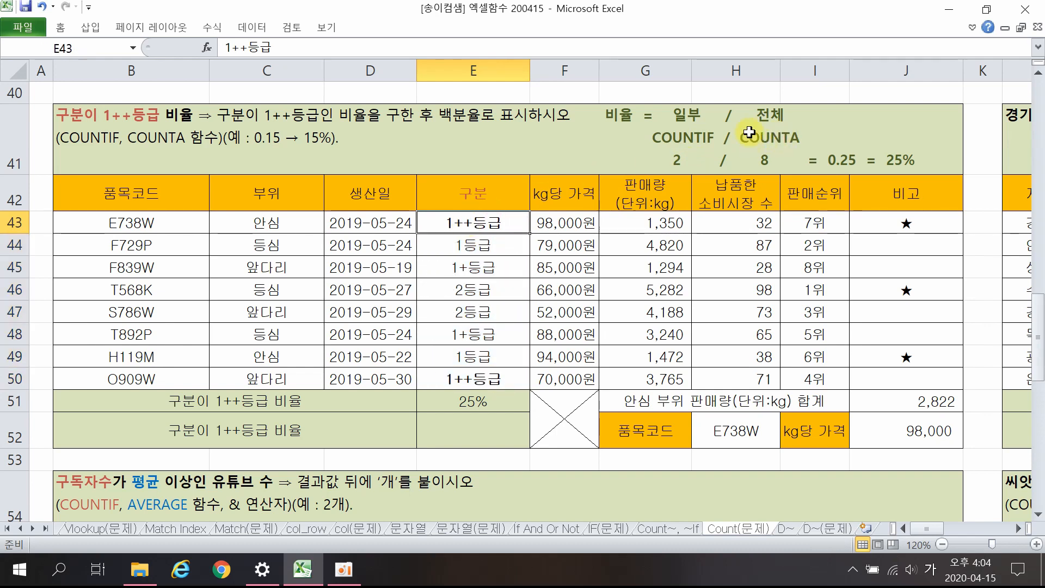
{"action": "left_click_drag", "start_coordinate": [501, 220], "coordinate": [490, 375]}
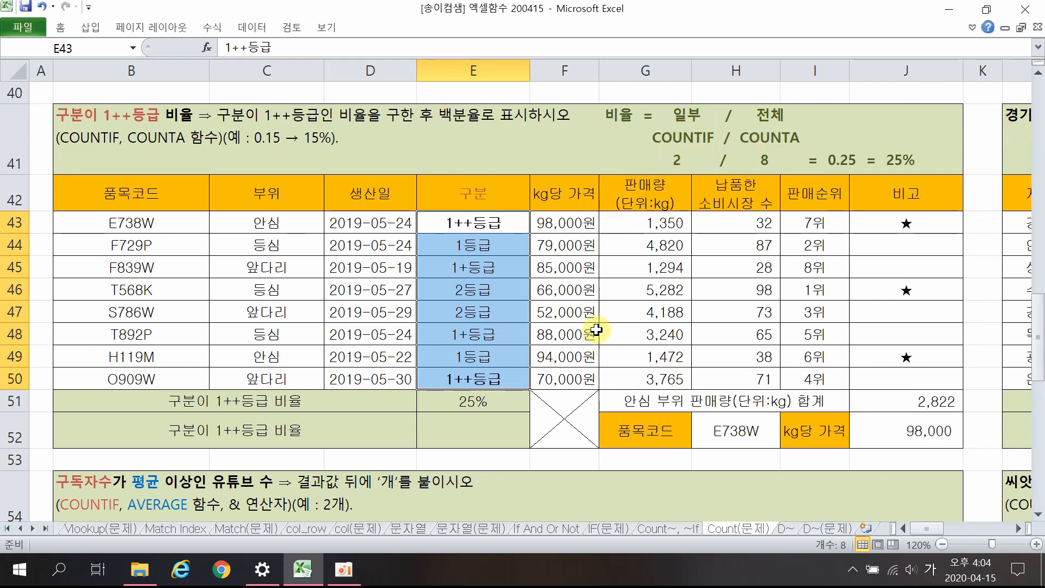
Start a COUNTIF formula in E52 with the 구분 cells E43:E50 as its range.
{"action": "left_click", "coordinate": [496, 419]}
{"action": "type", "text": "=C"}
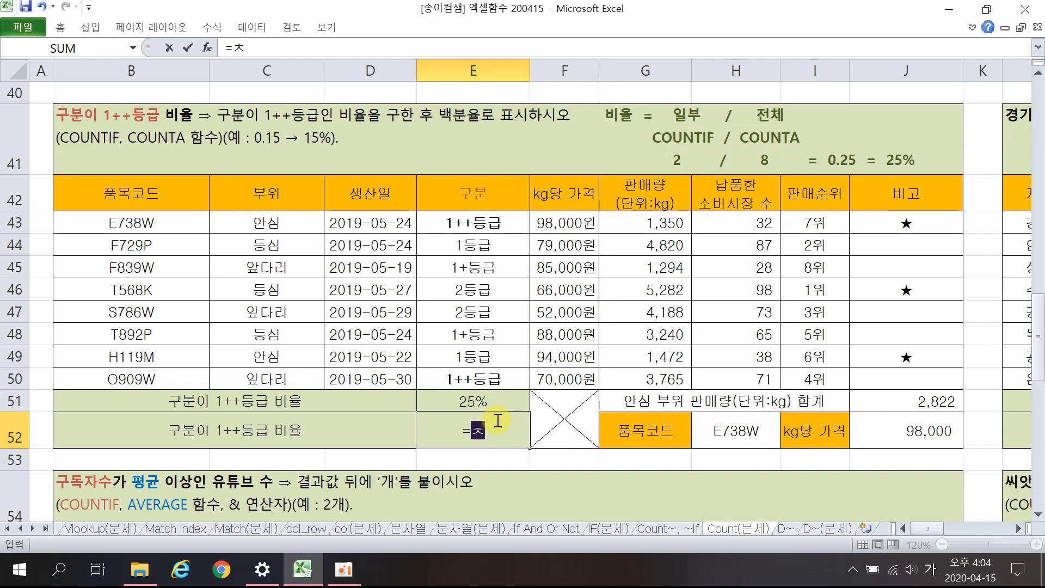
{"action": "type", "text": "OU"}
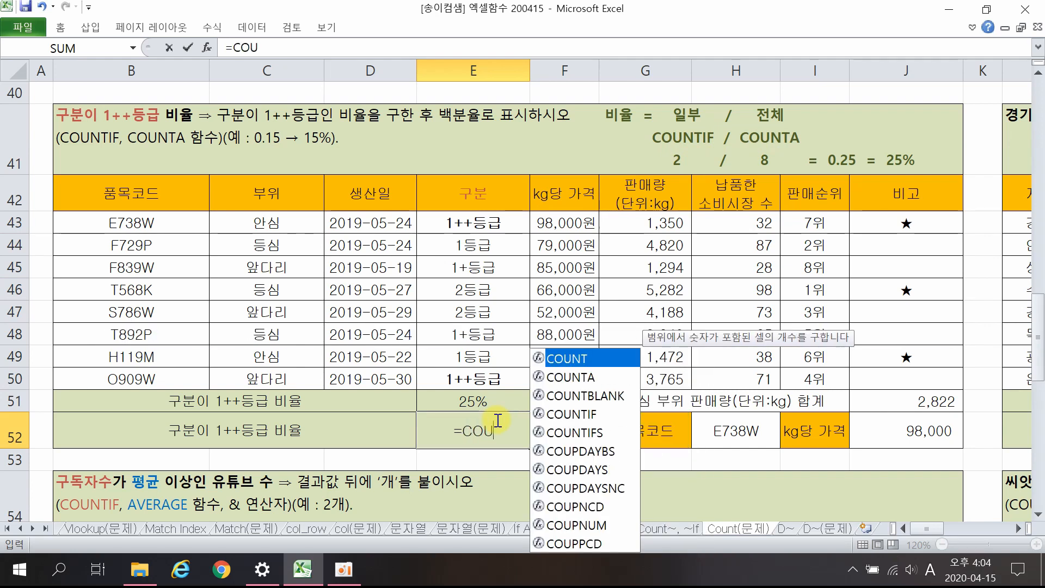
{"action": "double_click", "coordinate": [582, 414]}
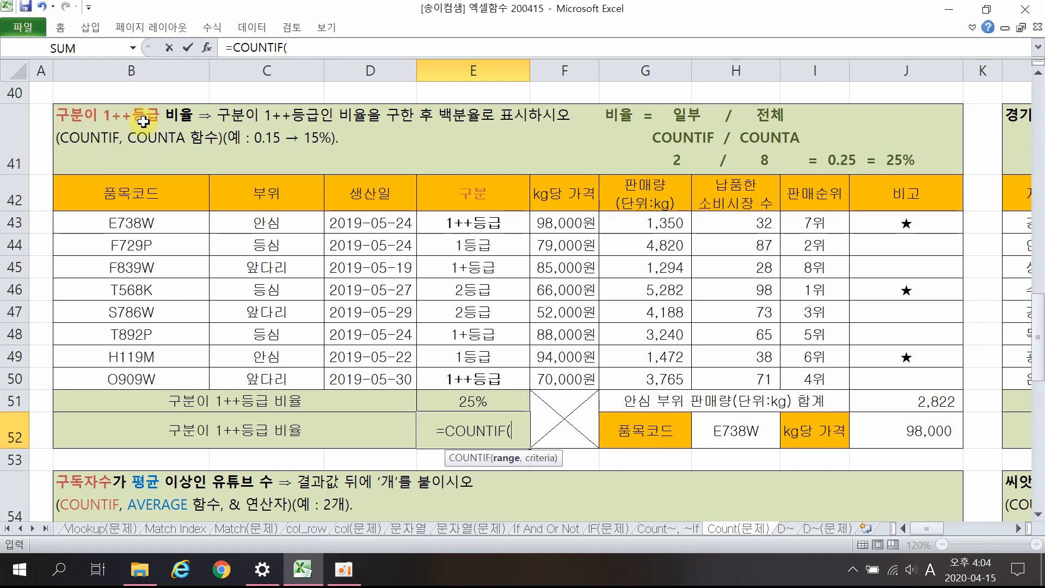
{"action": "left_click_drag", "start_coordinate": [465, 223], "coordinate": [483, 379]}
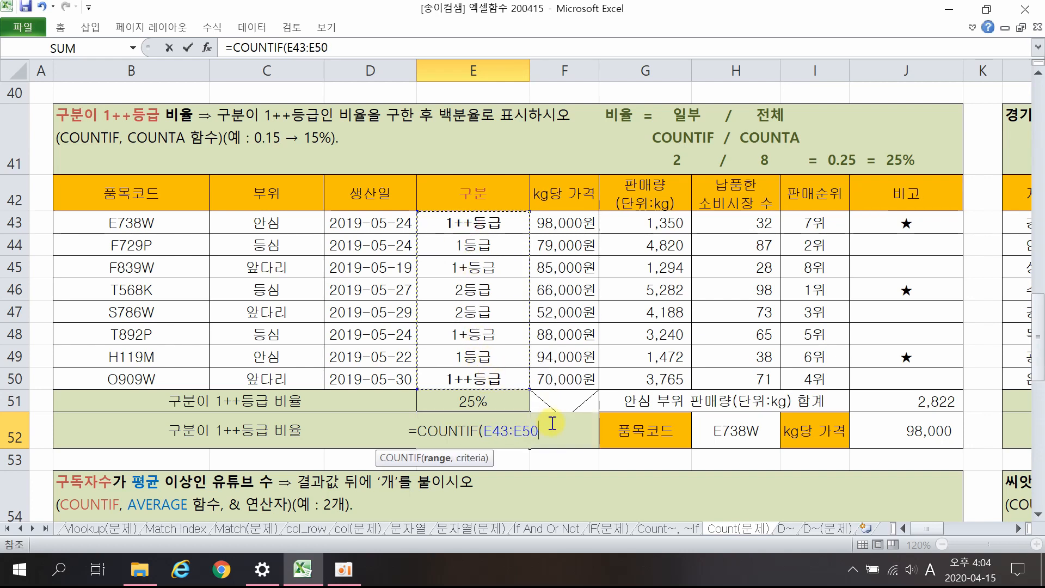
{"action": "type", "text": ","}
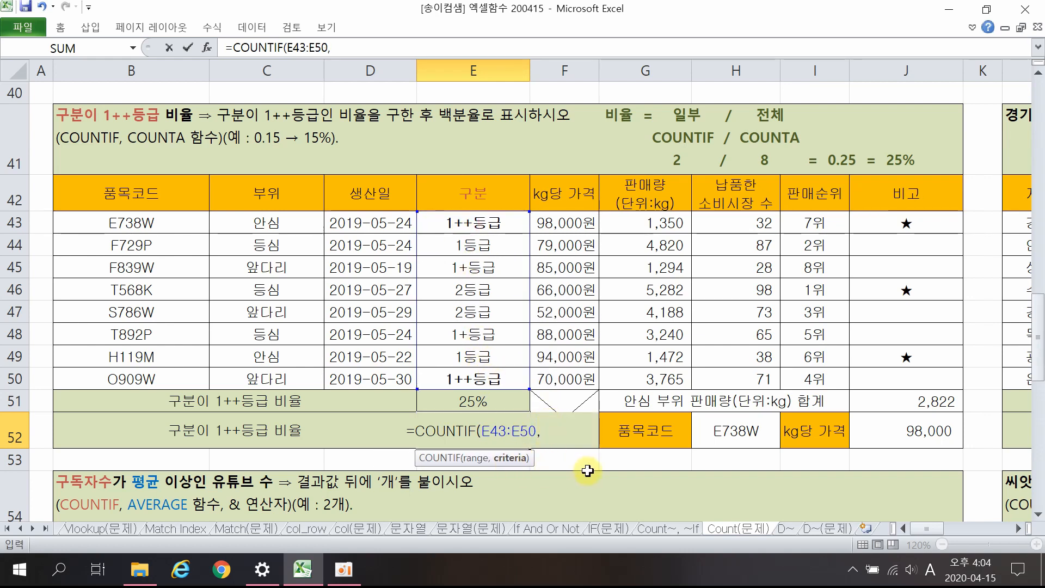
Complete the COUNTIF formula in E52 with the criterion "1++등급".
{"action": "type", "text": "\"1"}
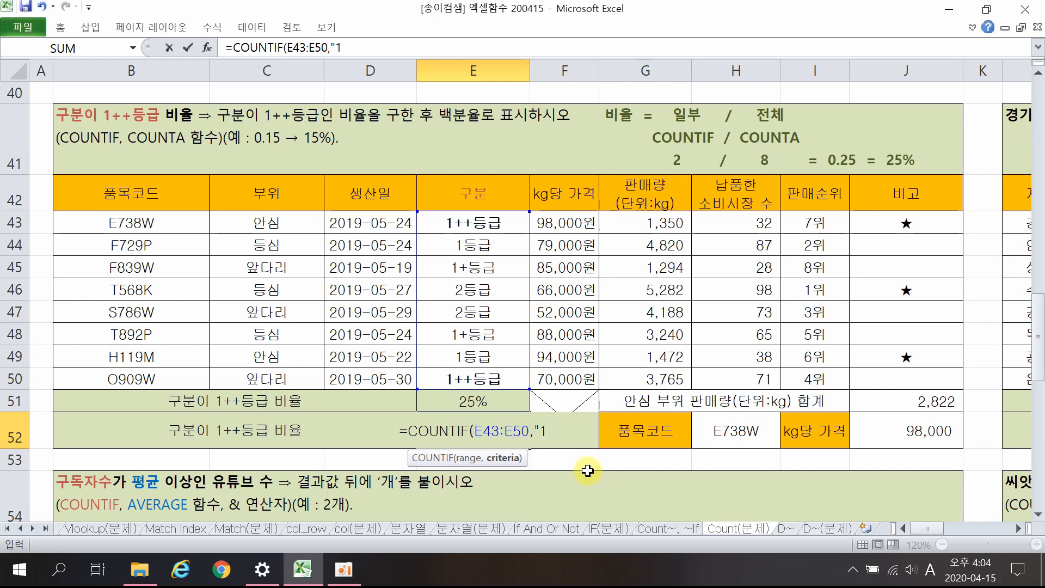
{"action": "type", "text": "++"}
{"action": "key", "text": "Hangul"}
{"action": "type", "text": "등"}
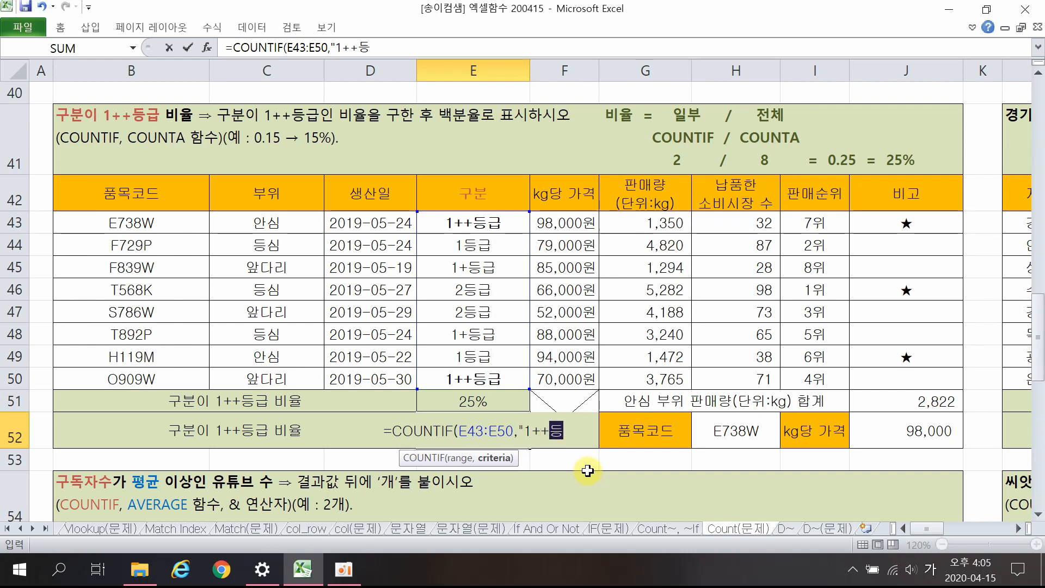
{"action": "type", "text": "급\")"}
{"action": "key", "text": "Return"}
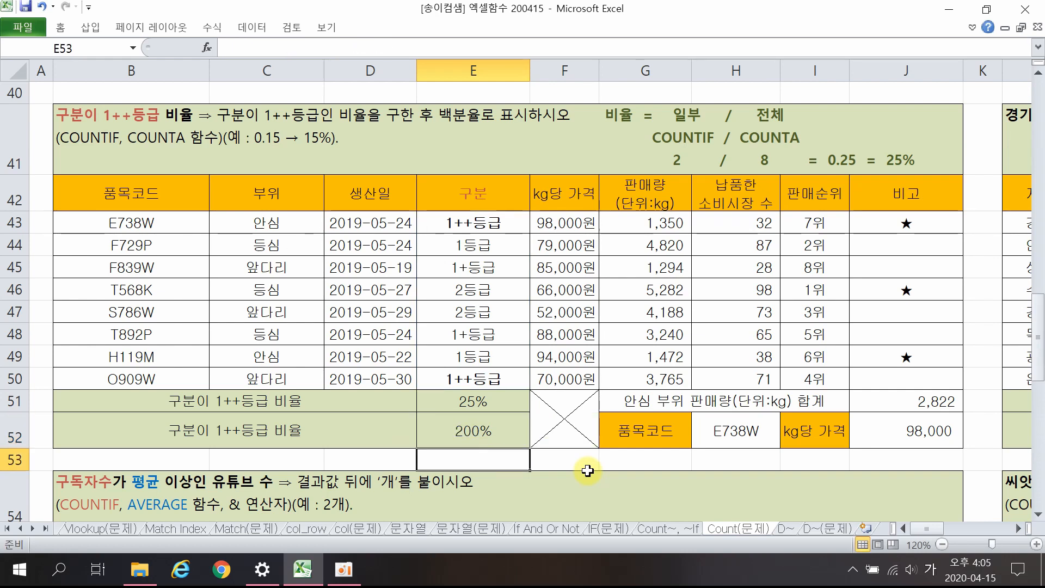
Change the number format of E52 to 일반 (General).
{"action": "left_click", "coordinate": [491, 431]}
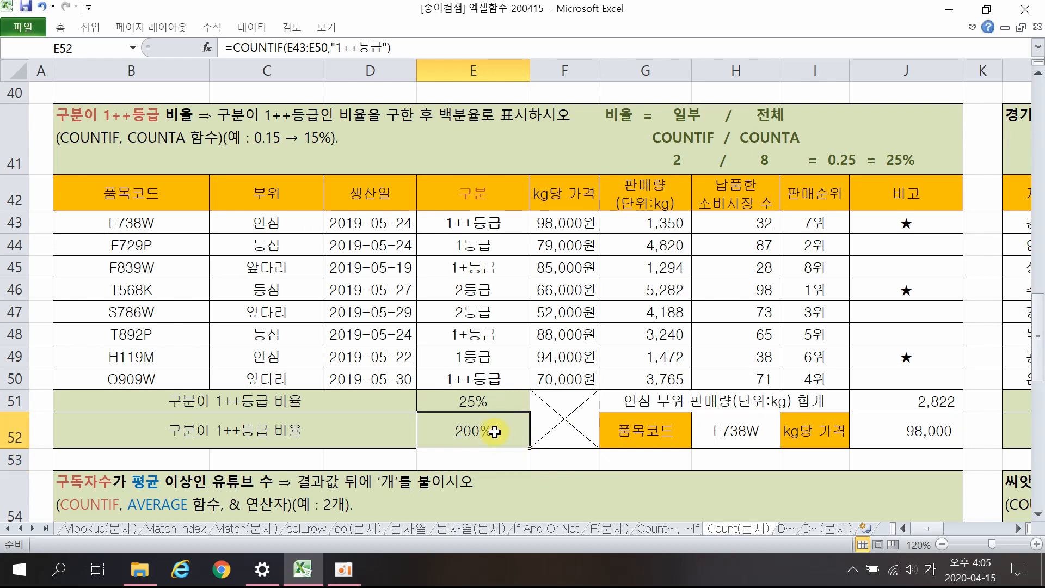
{"action": "left_click", "coordinate": [972, 27]}
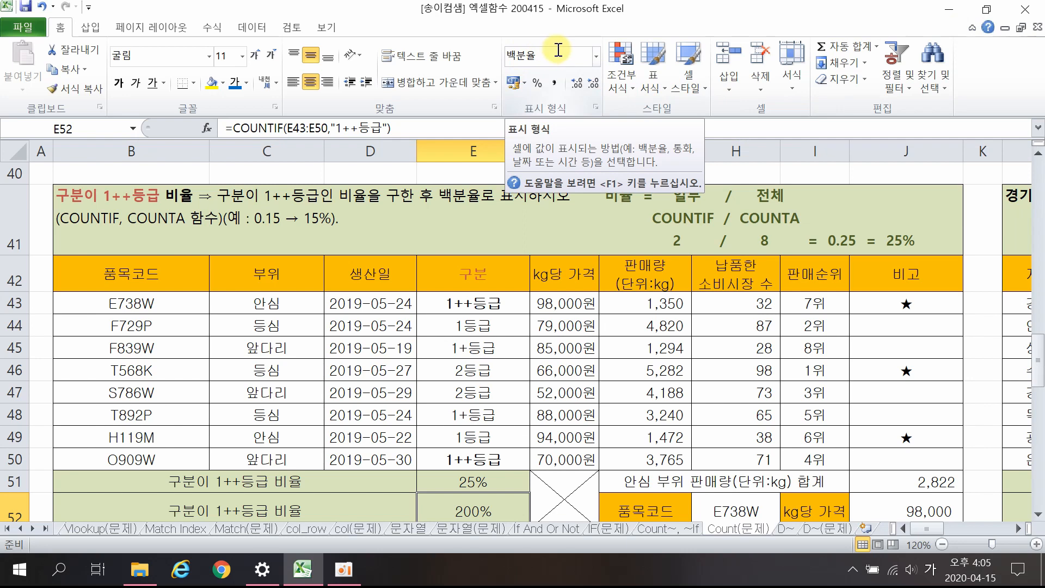
{"action": "left_click", "coordinate": [597, 56]}
{"action": "left_click", "coordinate": [653, 79]}
{"action": "scroll", "coordinate": [577, 394], "scroll_direction": "down", "scroll_amount": 1}
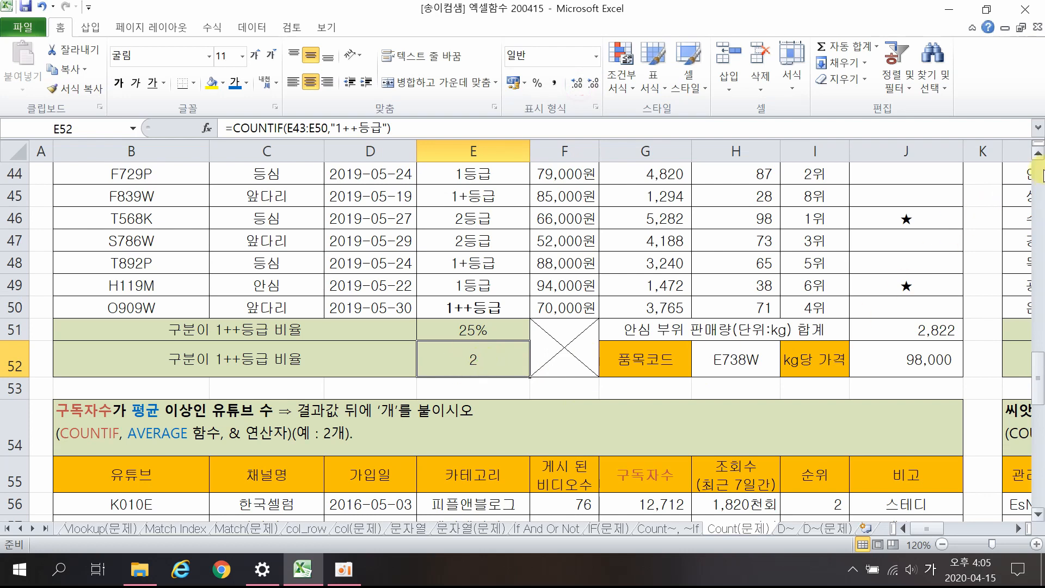
{"action": "left_click", "coordinate": [1037, 154]}
{"action": "left_click", "coordinate": [1037, 154]}
{"action": "left_click", "coordinate": [1037, 154]}
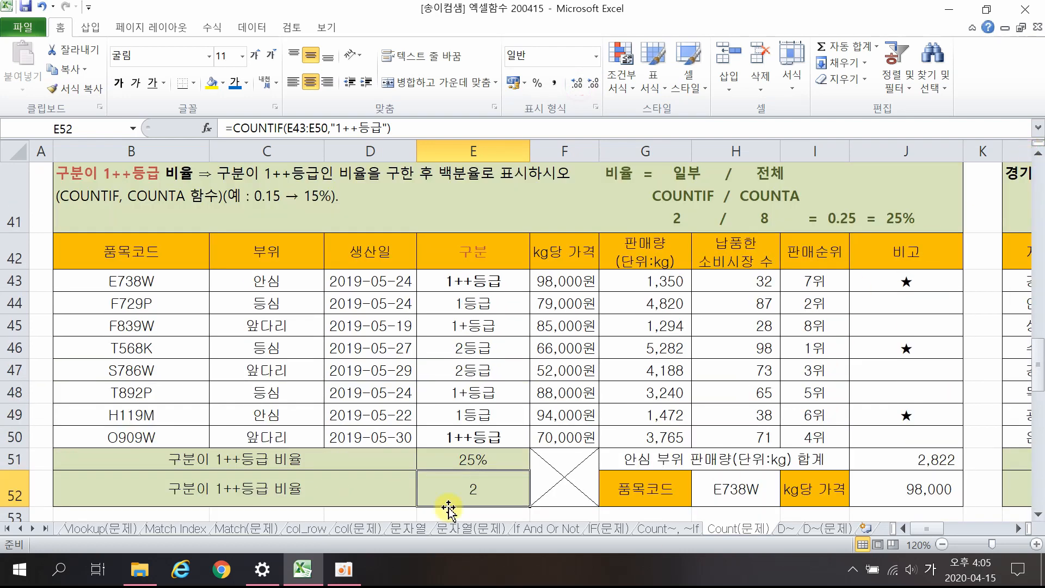
Review the COUNTIF formula in E52 and the 구분 range it refers to.
{"action": "double_click", "coordinate": [465, 495]}
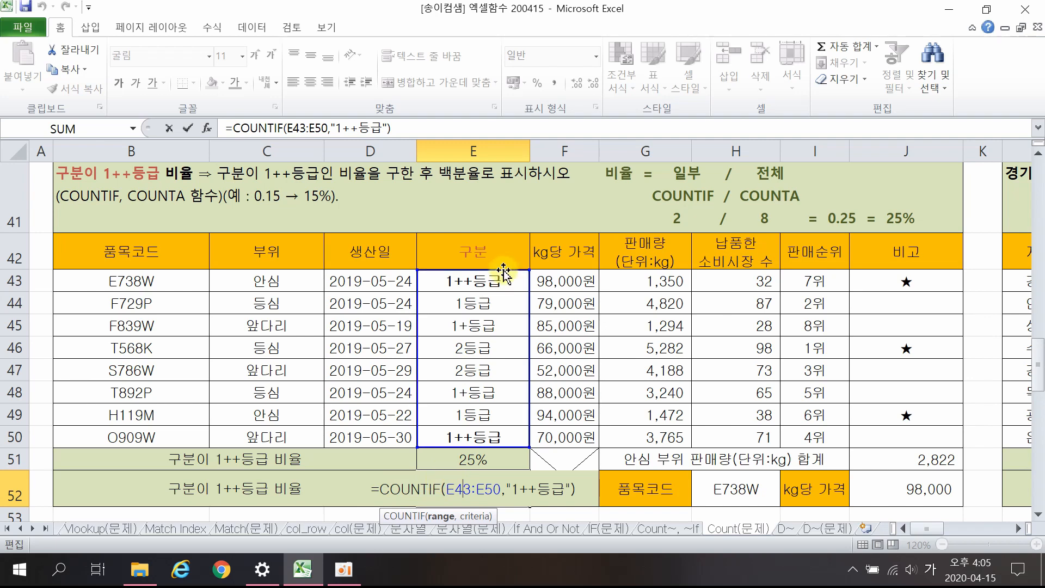
{"action": "key", "text": "Return"}
{"action": "left_click", "coordinate": [481, 418]}
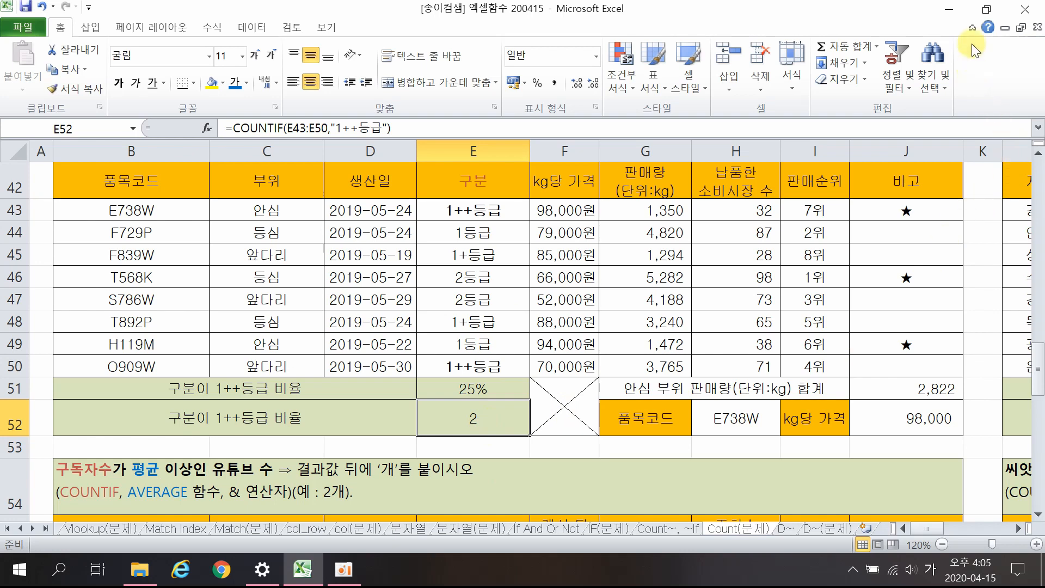
{"action": "left_click", "coordinate": [972, 28]}
{"action": "scroll", "coordinate": [713, 165], "scroll_direction": "up", "scroll_amount": 1}
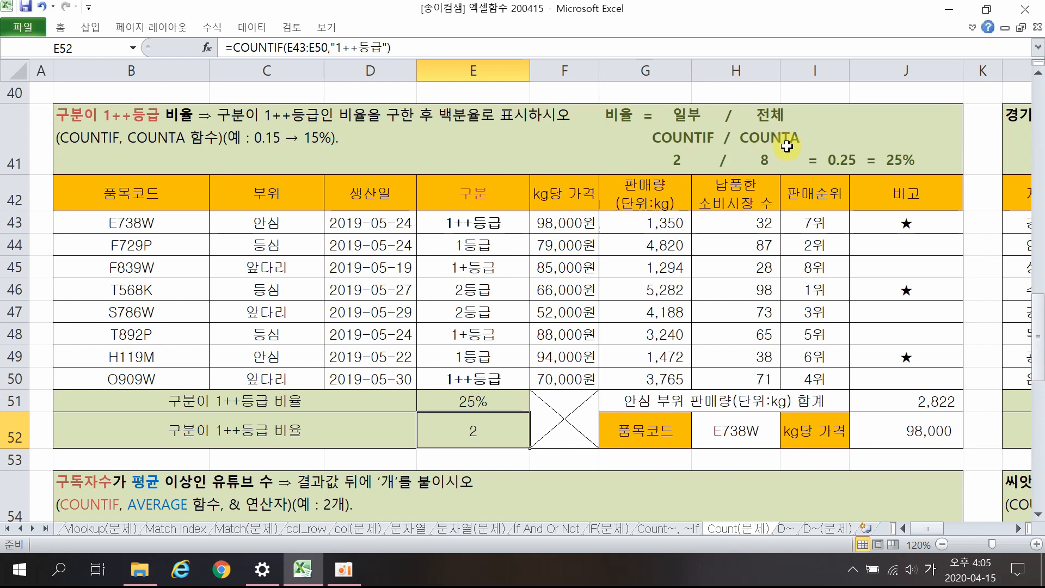
Extend the E52 formula to divide the COUNTIF by COUNTA of the 구분 cells, adding /COUNTA(E43:E50).
{"action": "double_click", "coordinate": [462, 431]}
{"action": "left_click", "coordinate": [575, 435]}
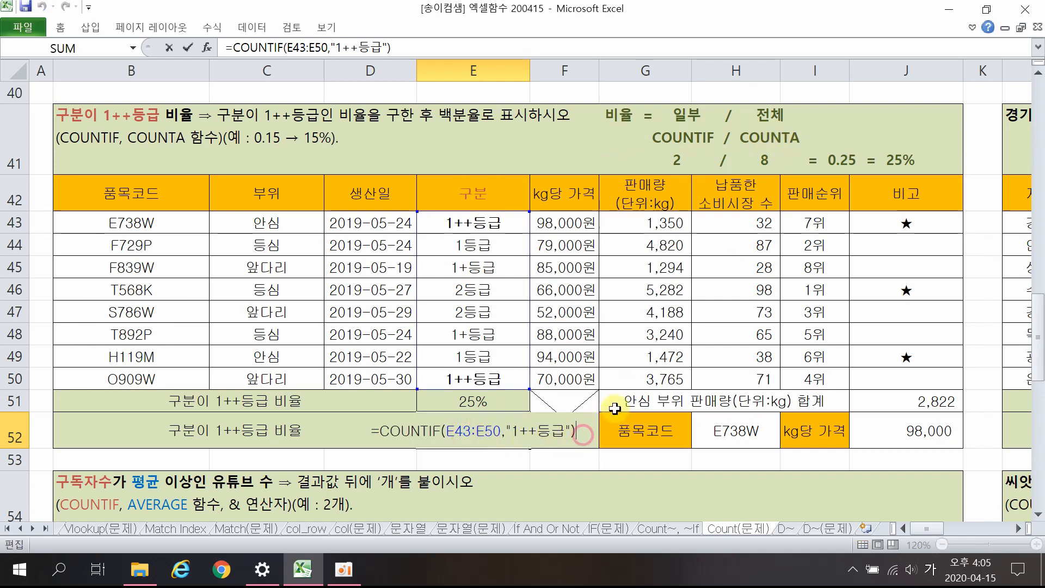
{"action": "type", "text": "/ㅊ"}
{"action": "key", "text": "BackSpace"}
{"action": "key", "text": "Hangul"}
{"action": "type", "text": "COU"}
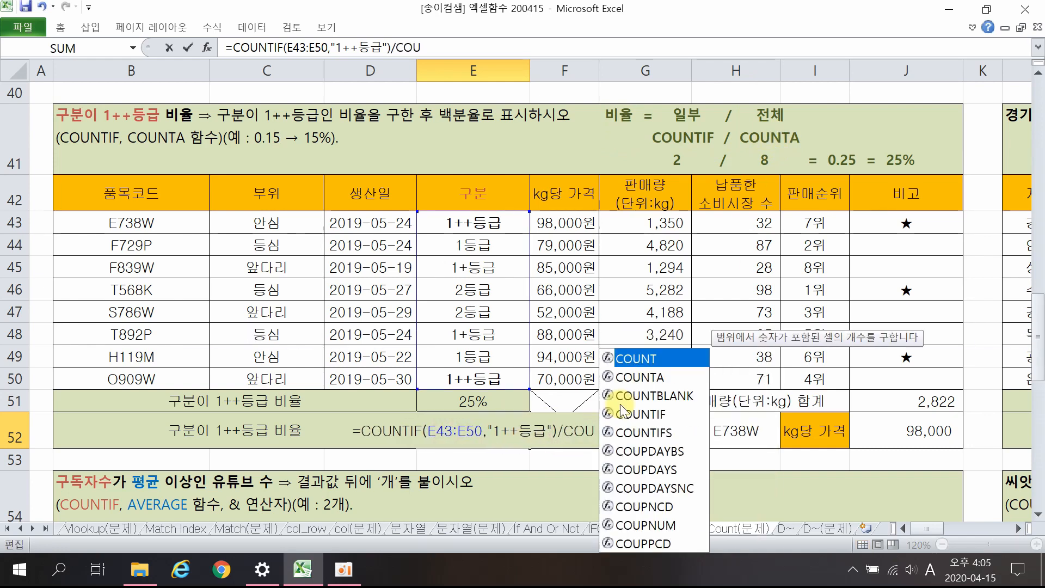
{"action": "double_click", "coordinate": [641, 379]}
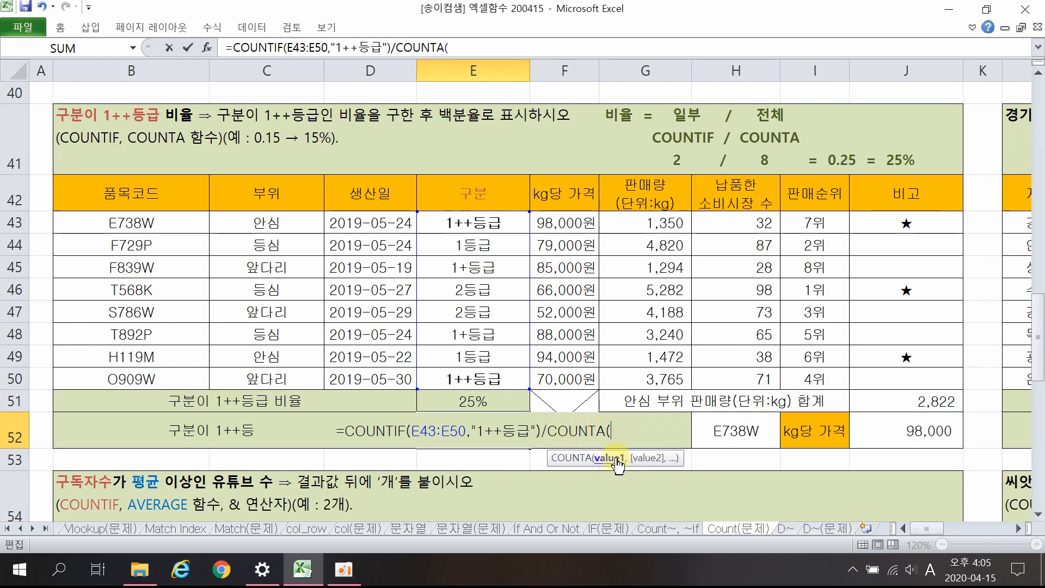
{"action": "left_click_drag", "start_coordinate": [477, 223], "coordinate": [479, 383]}
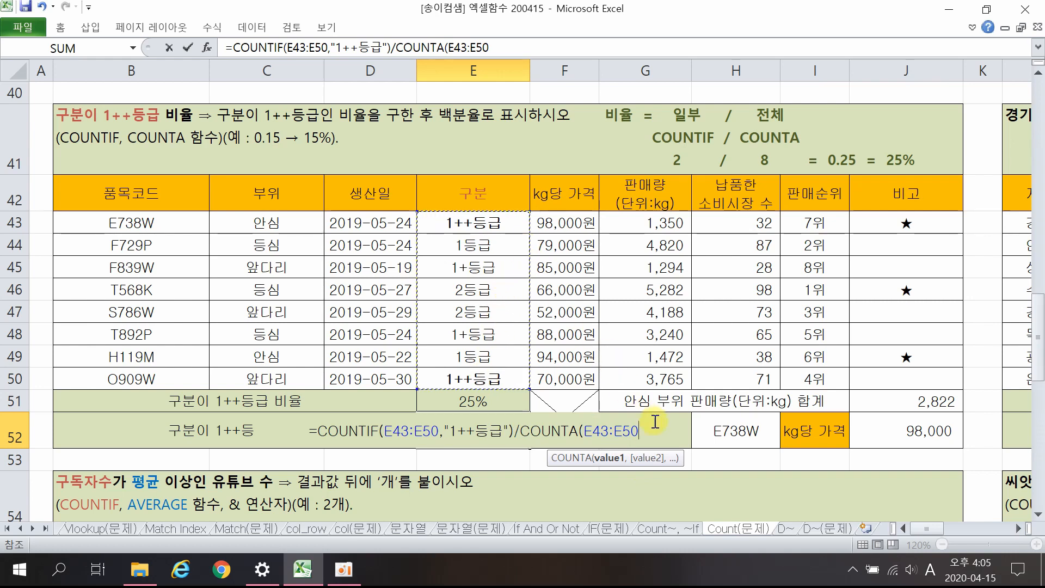
{"action": "type", "text": ")"}
{"action": "key", "text": "Return"}
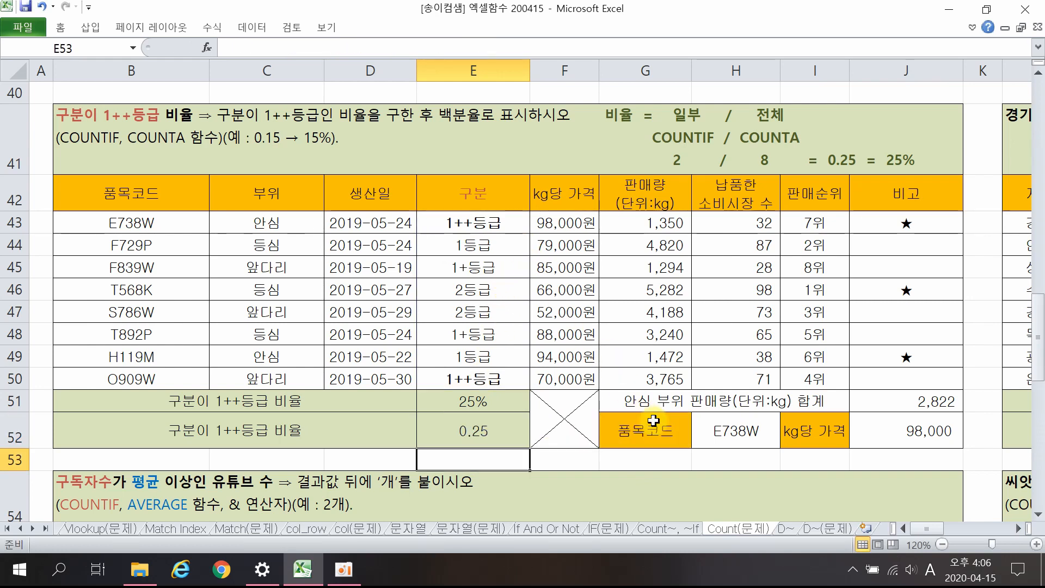
Examine the arguments and results of COUNTIF and COUNTA in the E52 formula using the function arguments dialog.
{"action": "left_click", "coordinate": [498, 433]}
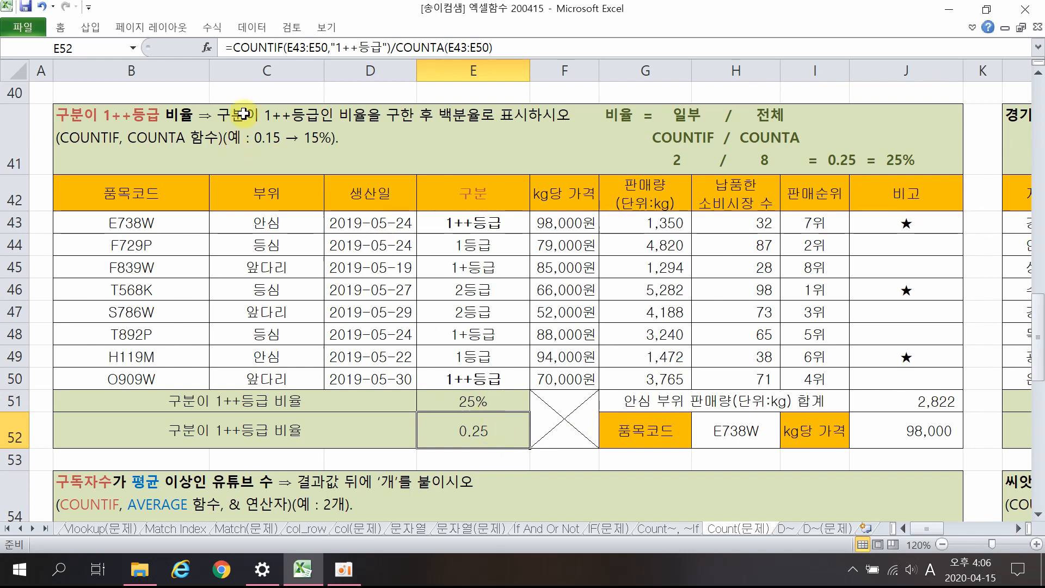
{"action": "left_click", "coordinate": [252, 48]}
{"action": "left_click", "coordinate": [206, 47]}
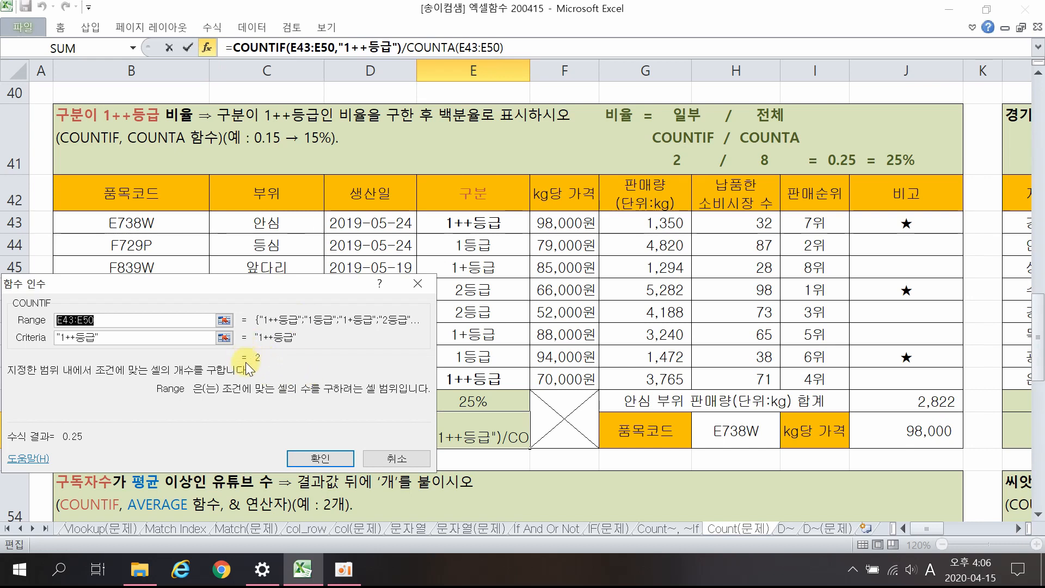
{"action": "left_click_drag", "start_coordinate": [211, 282], "coordinate": [139, 282]}
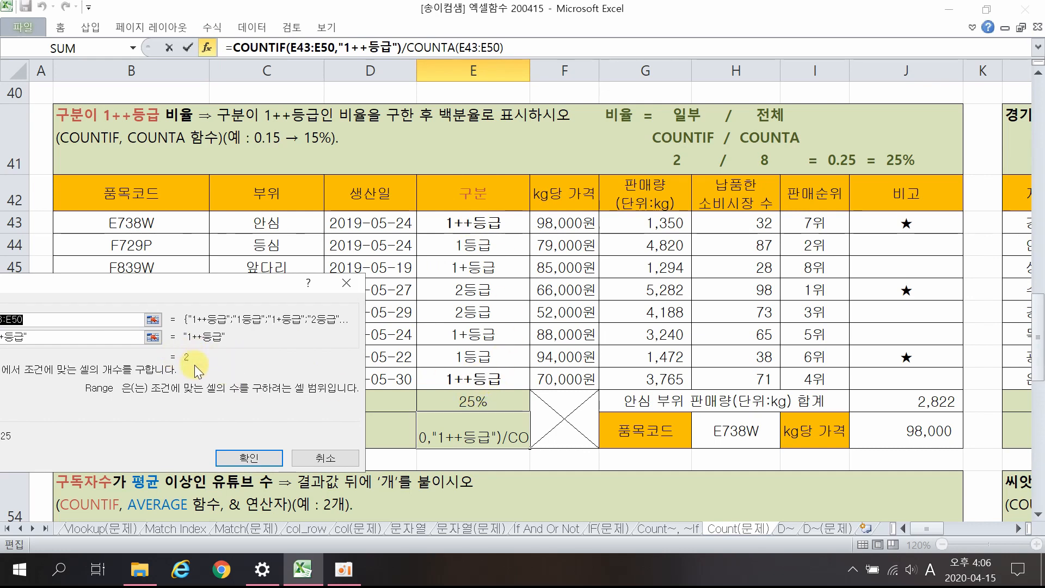
{"action": "left_click", "coordinate": [433, 48]}
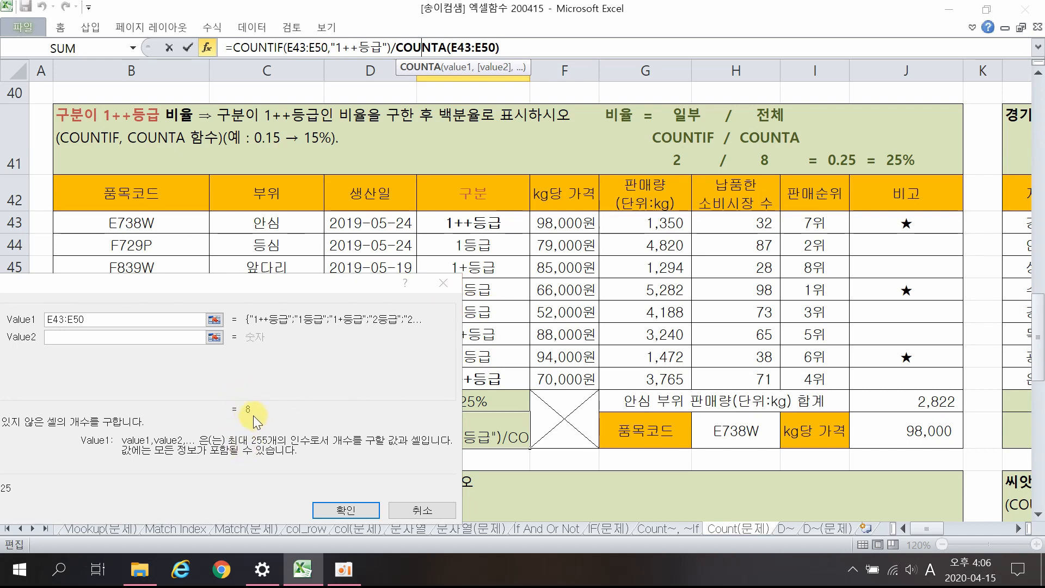
{"action": "left_click", "coordinate": [345, 510]}
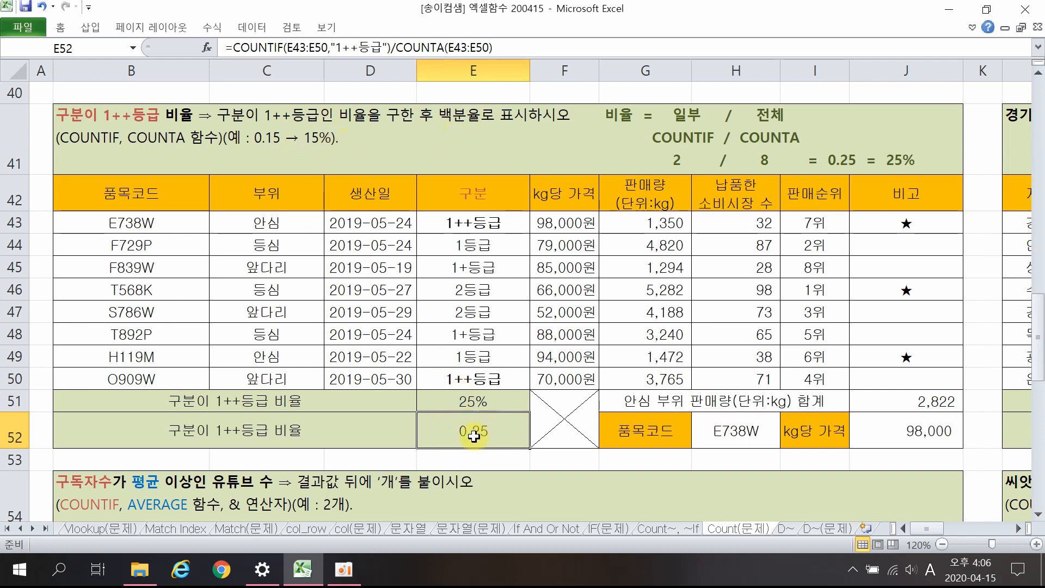
Format the 1++등급 ratio in E52 as 백분율 (Percentage).
{"action": "left_click", "coordinate": [66, 27]}
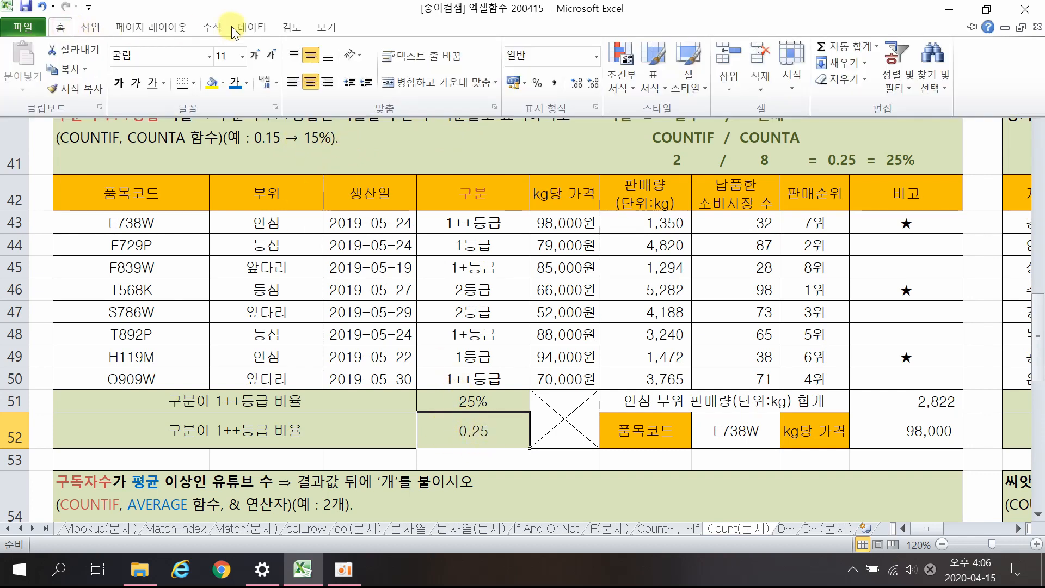
{"action": "left_click", "coordinate": [596, 56]}
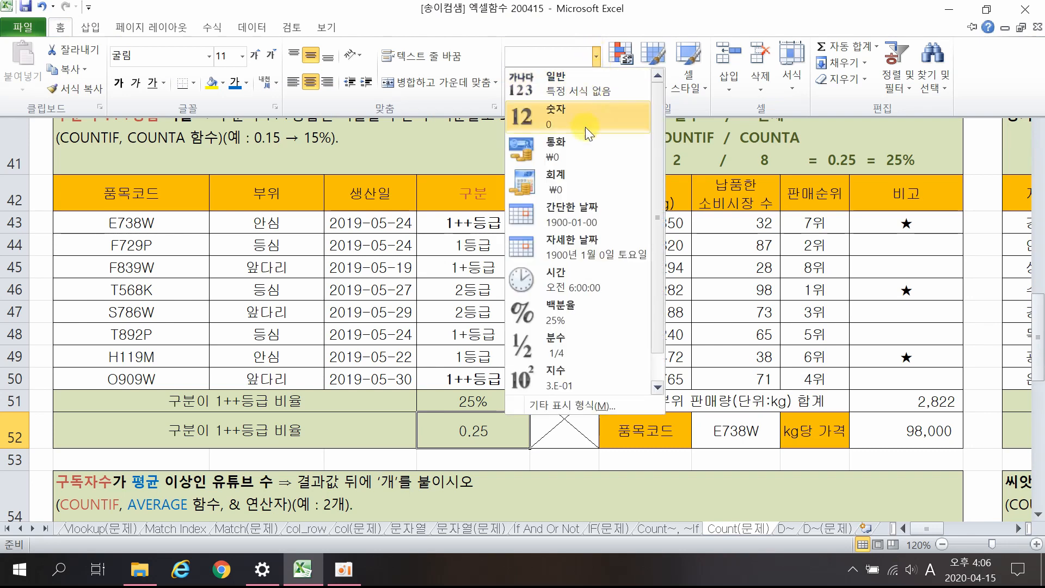
{"action": "left_click", "coordinate": [576, 309]}
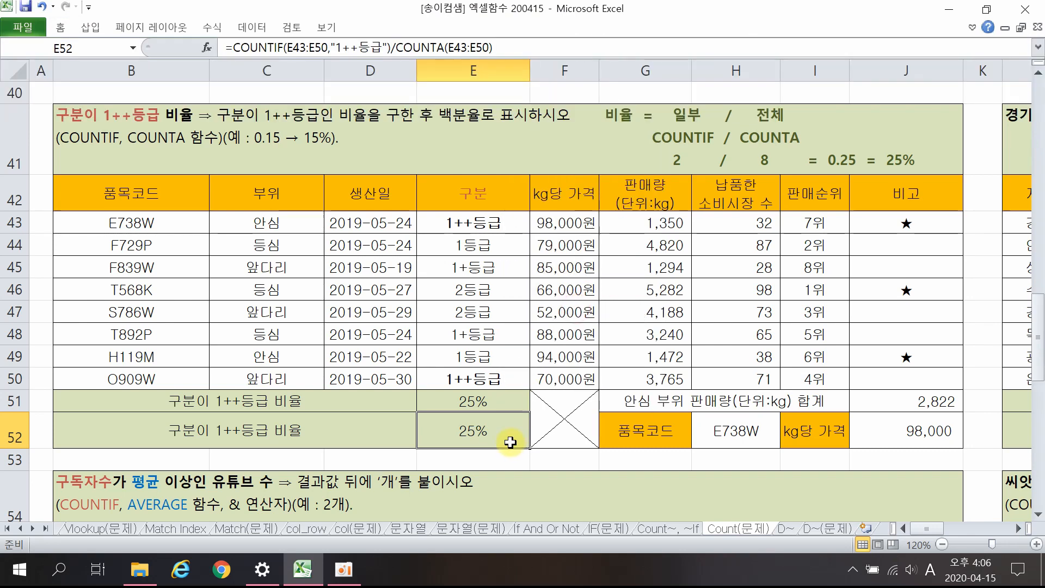
Review the COUNTIF and COUNTA parts of the E52 formula against the 일부 / 전체 ratio outline.
{"action": "double_click", "coordinate": [482, 432]}
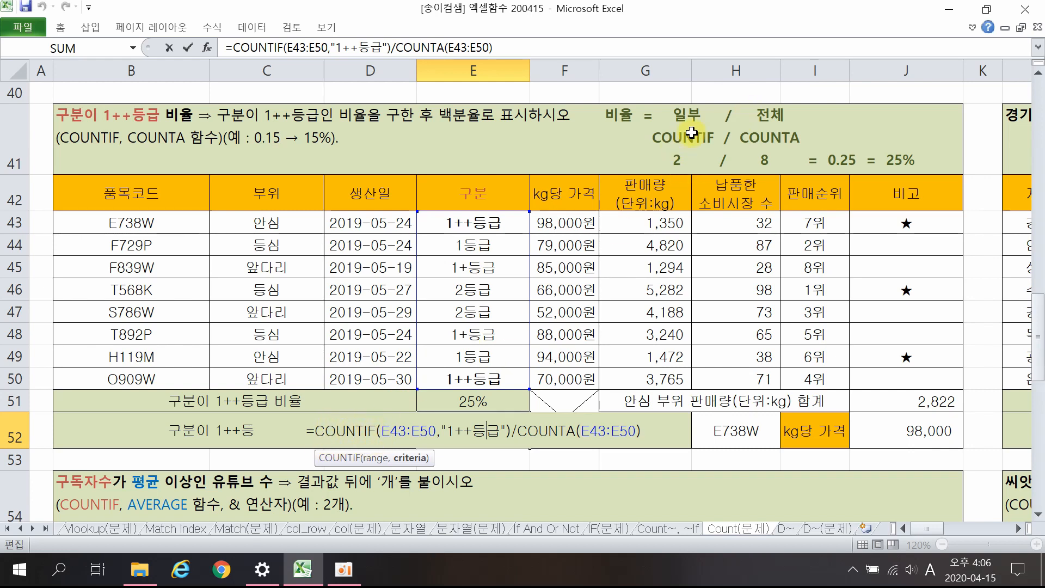
{"action": "left_click", "coordinate": [548, 430]}
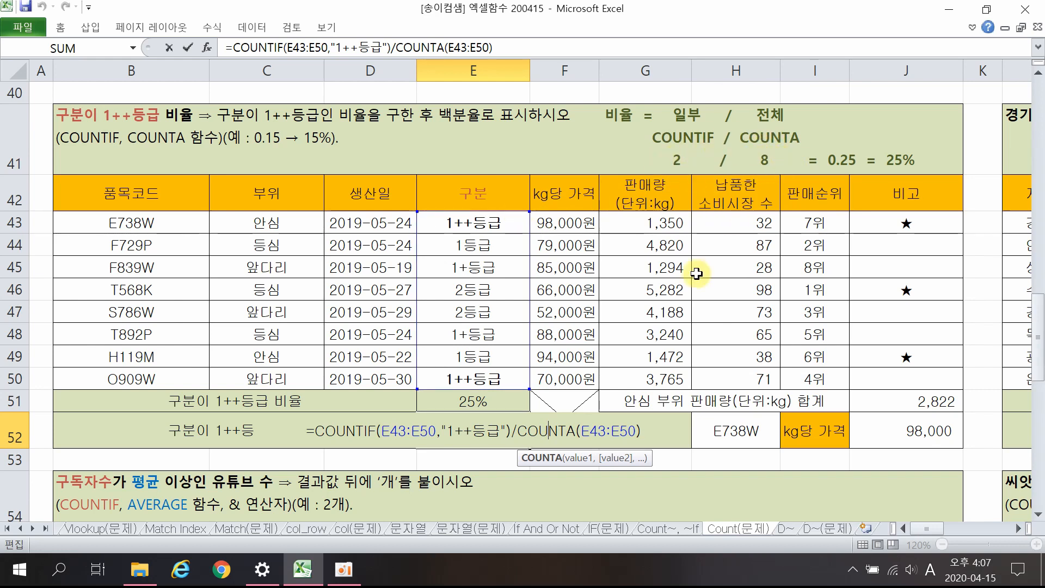
{"action": "key", "text": "Return"}
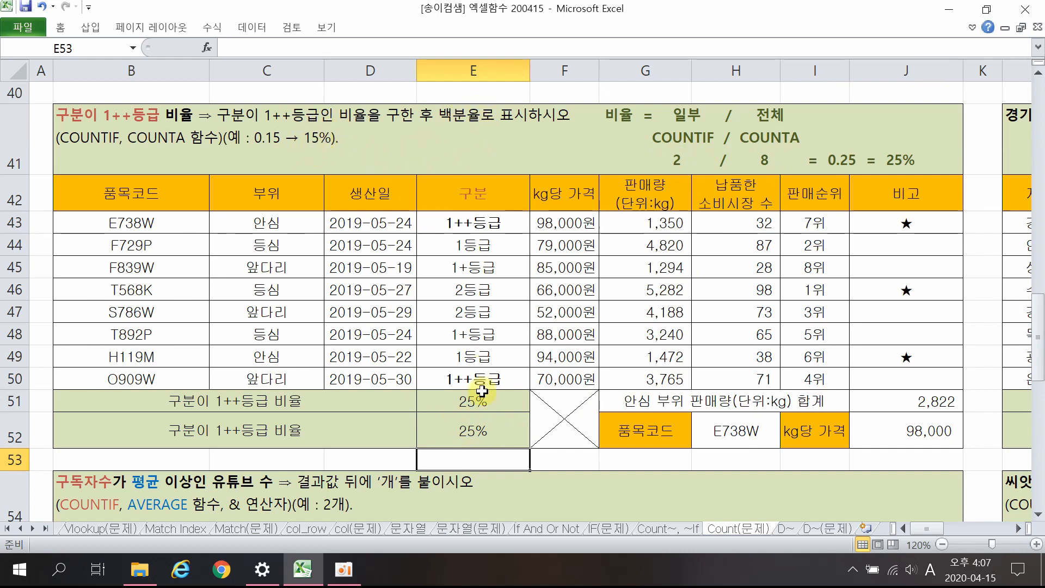
Highlight the 구독자수 values G56:G63 for the exercise counting YouTube channels at or above average.
{"action": "left_click", "coordinate": [469, 442]}
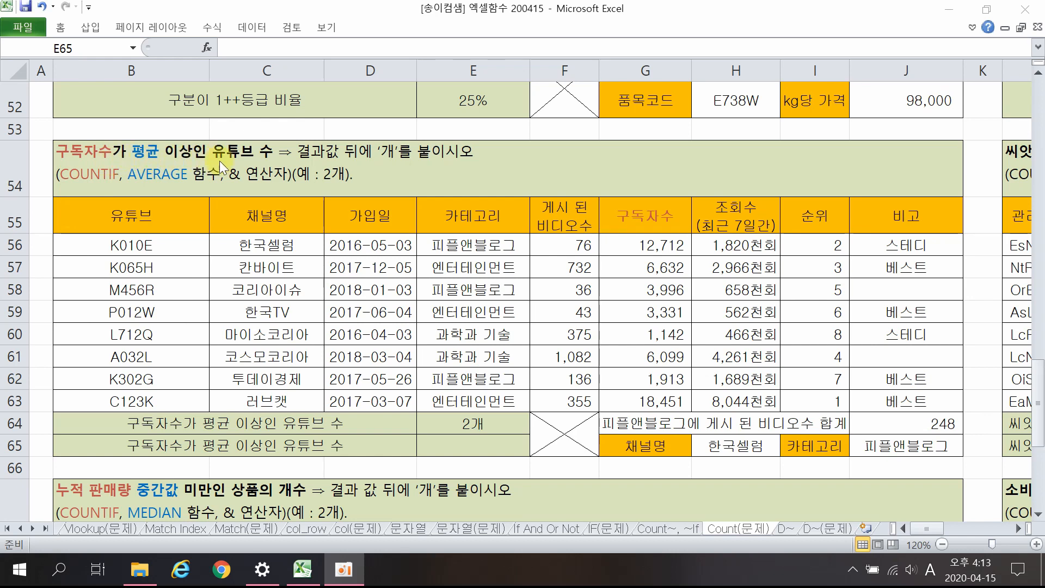
{"action": "left_click", "coordinate": [659, 237]}
{"action": "left_click_drag", "start_coordinate": [659, 237], "coordinate": [612, 392]}
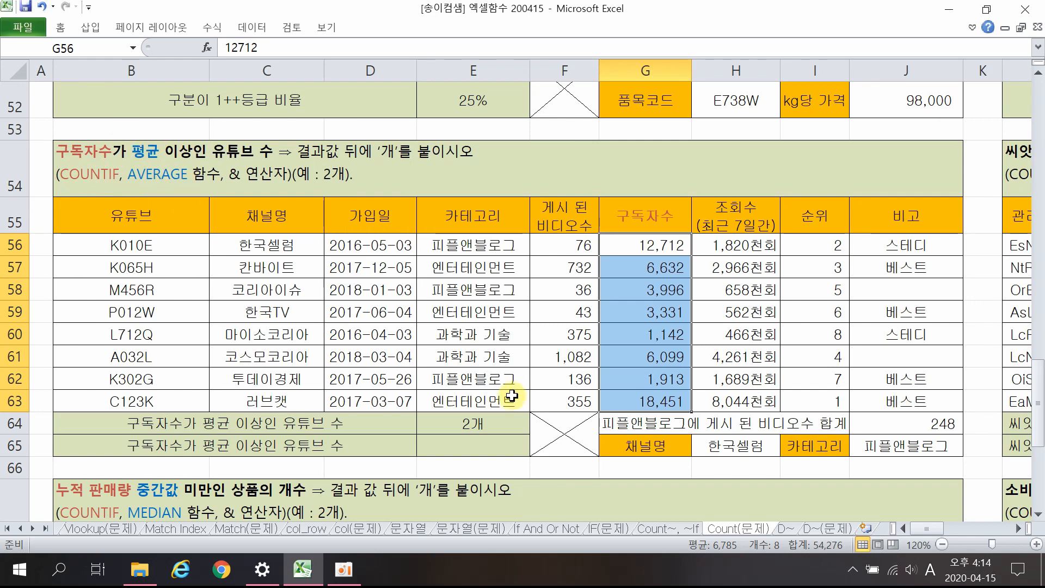
Calculate the average 구독자수 in E65 with =AVERAGE(G56:G63).
{"action": "left_click", "coordinate": [468, 442]}
{"action": "type", "text": "=A"}
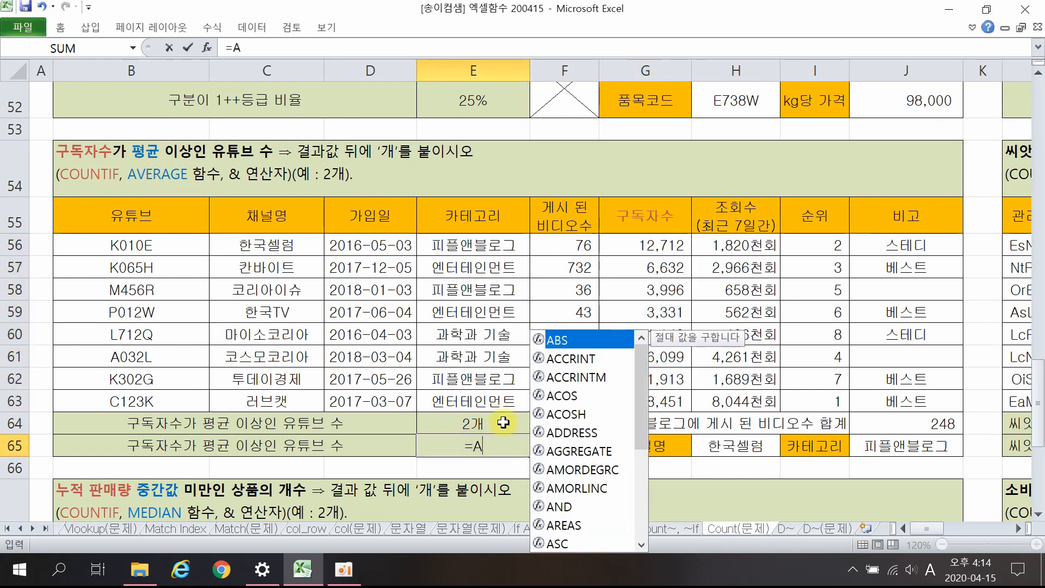
{"action": "type", "text": "V"}
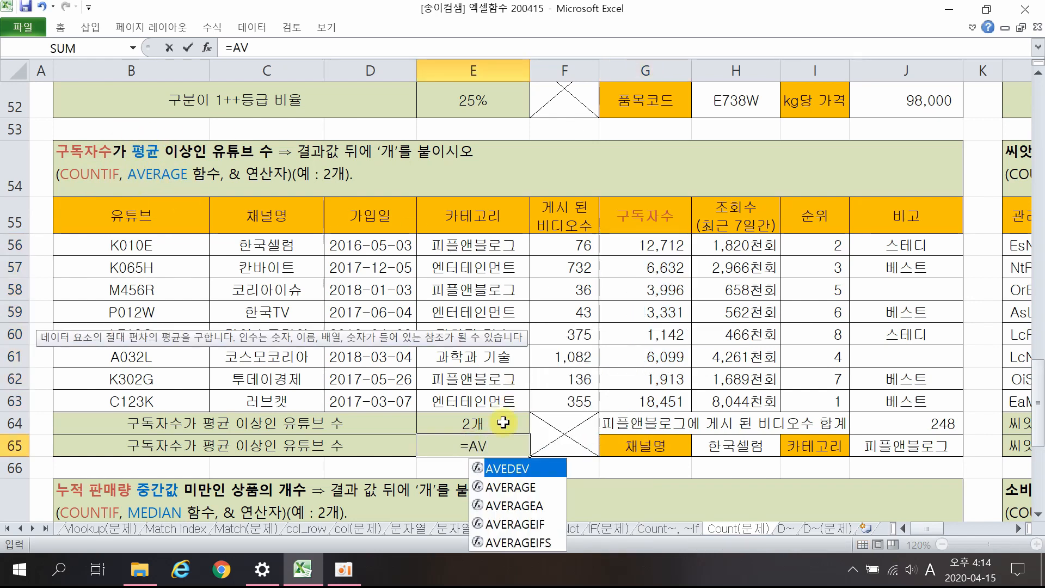
{"action": "double_click", "coordinate": [512, 486]}
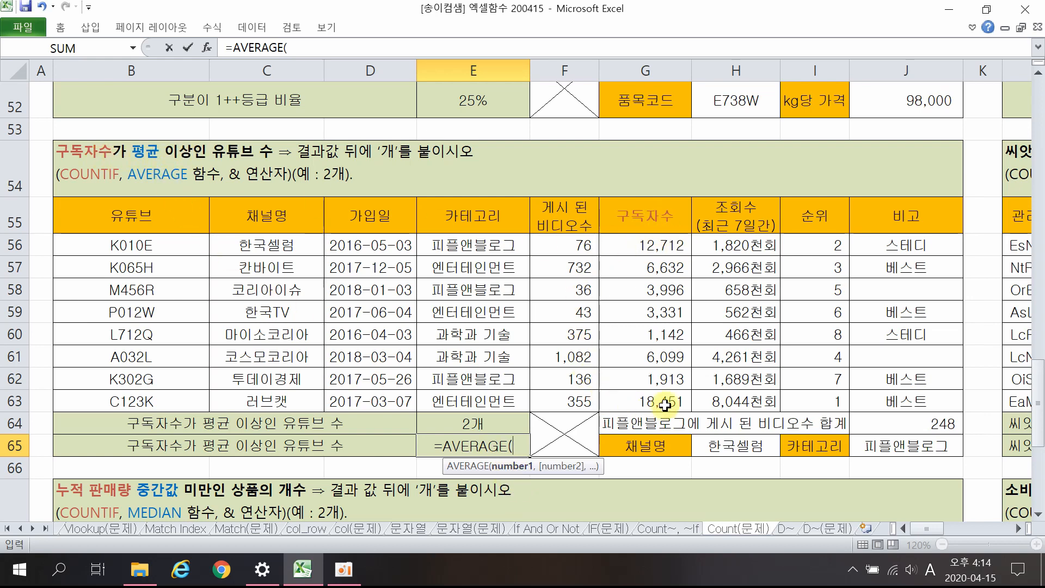
{"action": "left_click_drag", "start_coordinate": [671, 243], "coordinate": [675, 404]}
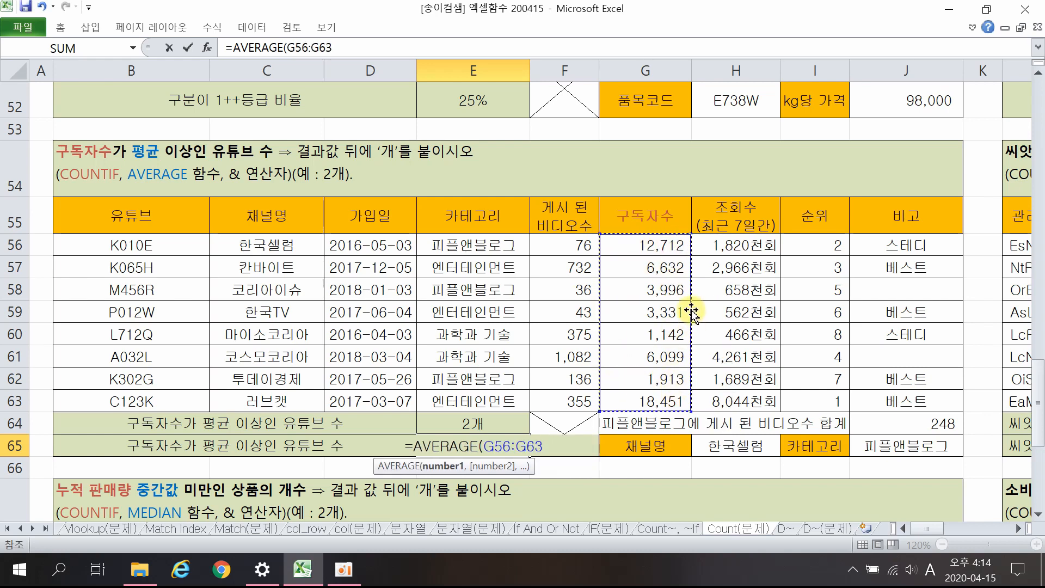
{"action": "type", "text": ")"}
{"action": "key", "text": "Return"}
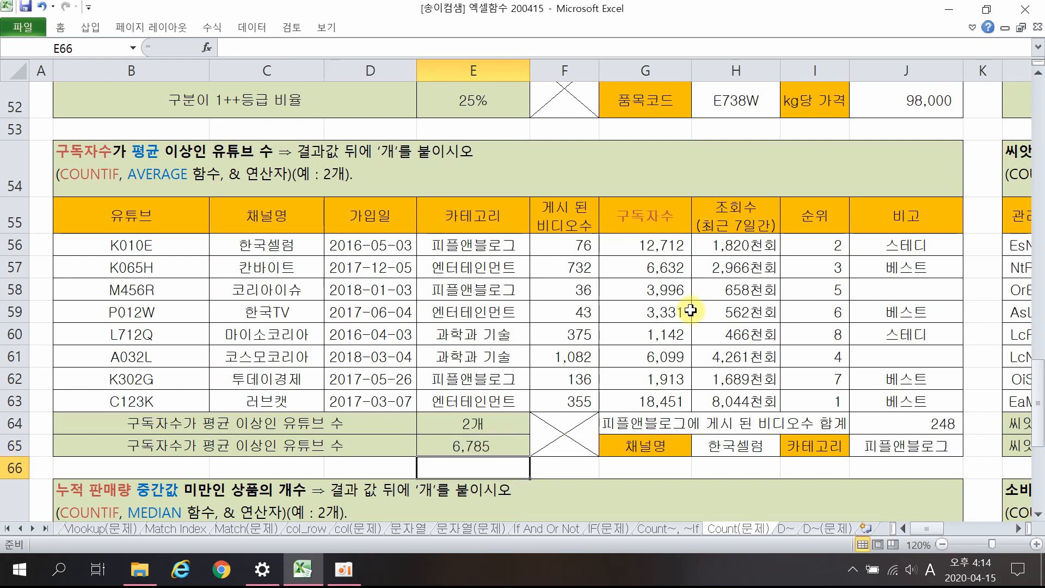
Enter the 구독자수 average 6785 as a reference value in G66 below the YouTube table.
{"action": "left_click", "coordinate": [479, 452]}
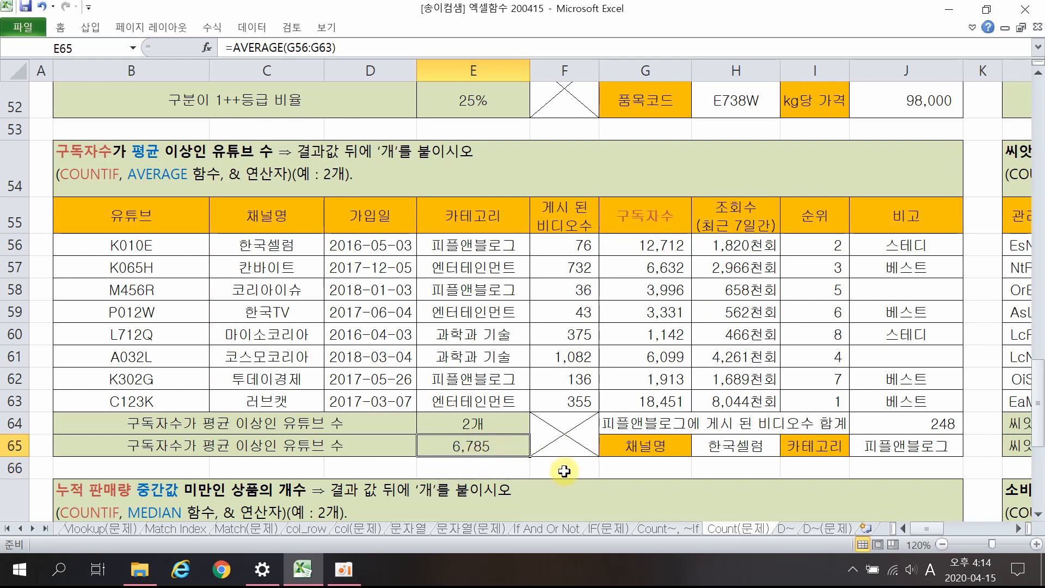
{"action": "left_click", "coordinate": [661, 466]}
{"action": "type", "text": "6785"}
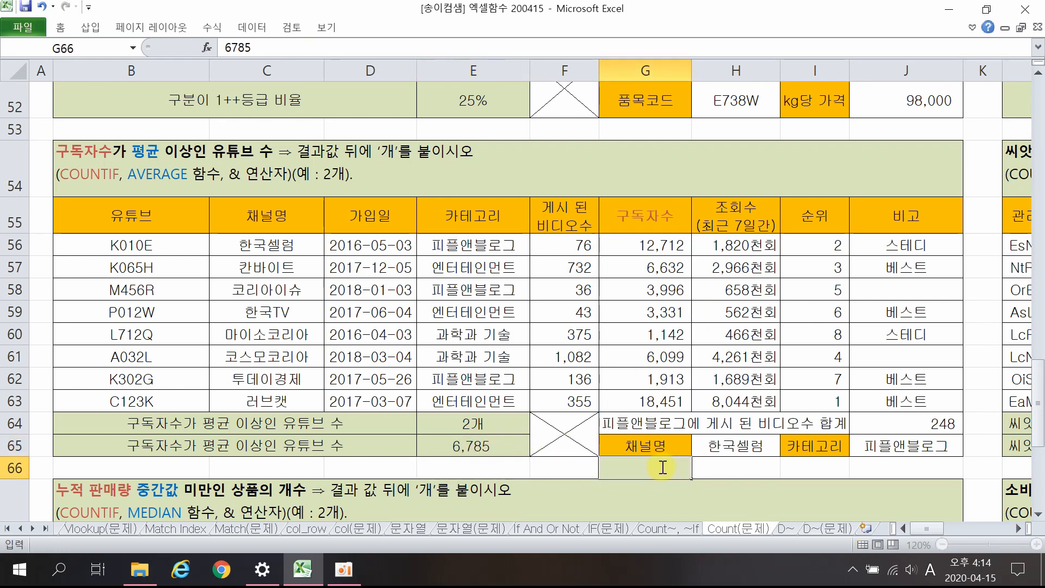
{"action": "key", "text": "Return"}
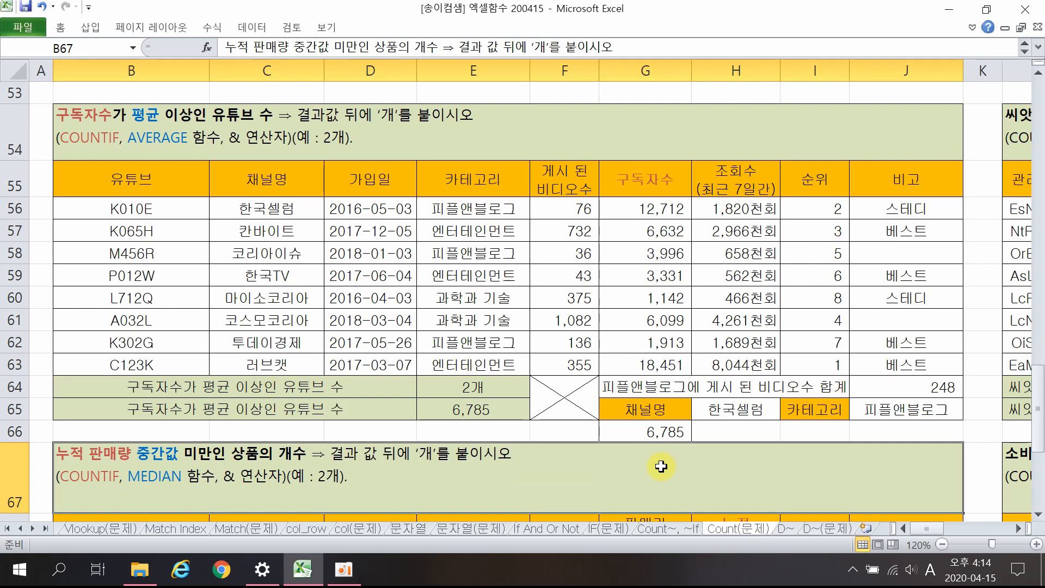
Make the above-average 구독자수 values in G56 and G63 bold.
{"action": "left_click", "coordinate": [677, 209]}
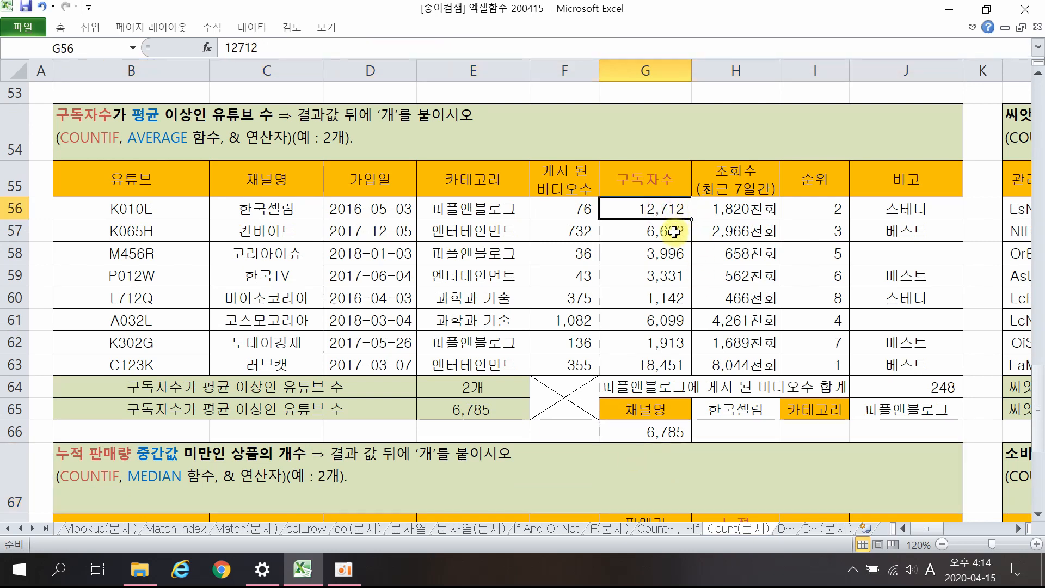
{"action": "left_click", "coordinate": [671, 364], "text": "ctrl"}
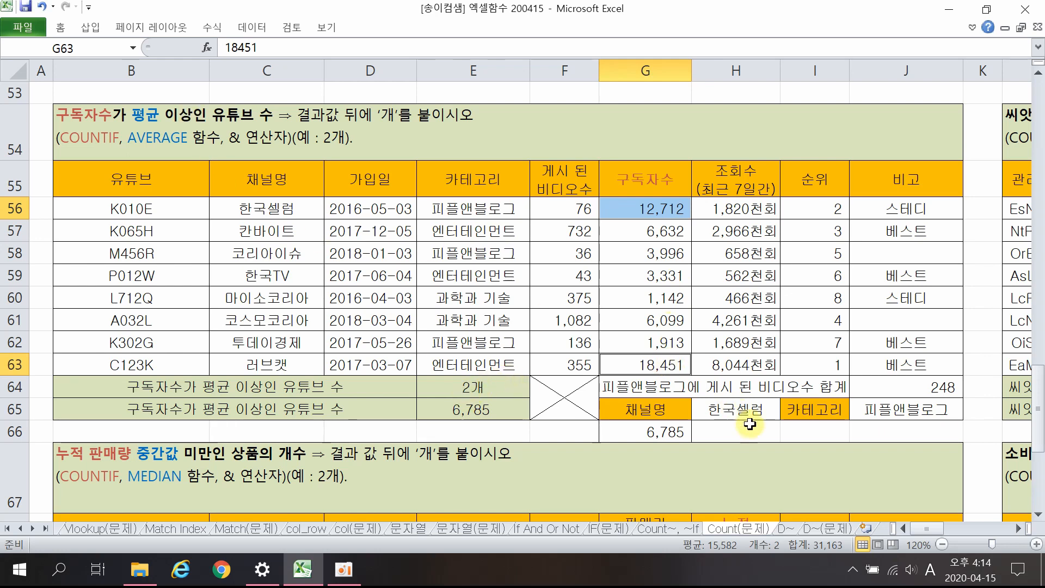
{"action": "left_click", "coordinate": [765, 366]}
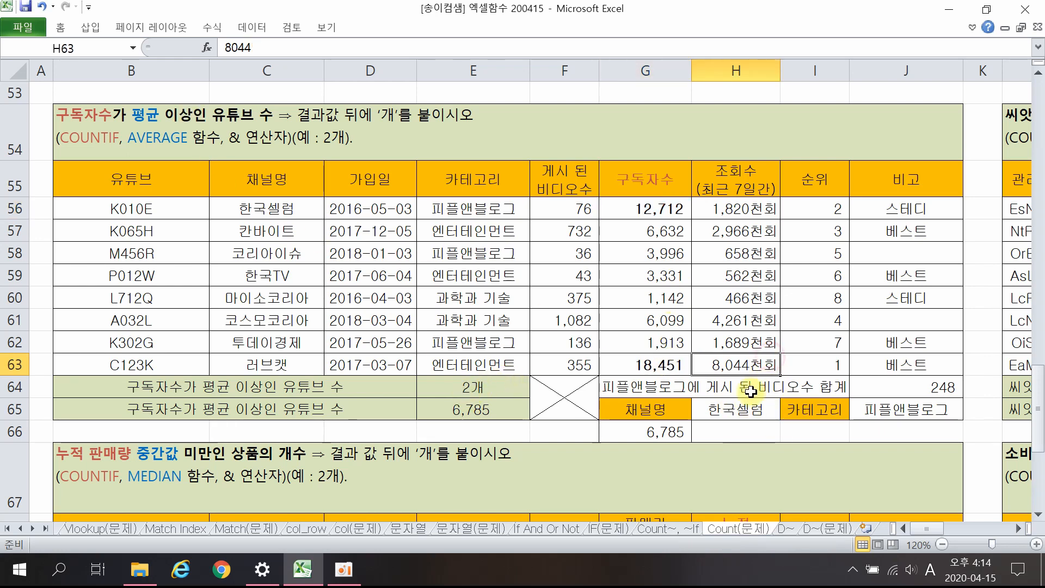
Insert COUNTIF before AVERAGE in the E65 formula, with G56:G63 as its range and the average as its criteria argument.
{"action": "left_click", "coordinate": [492, 412]}
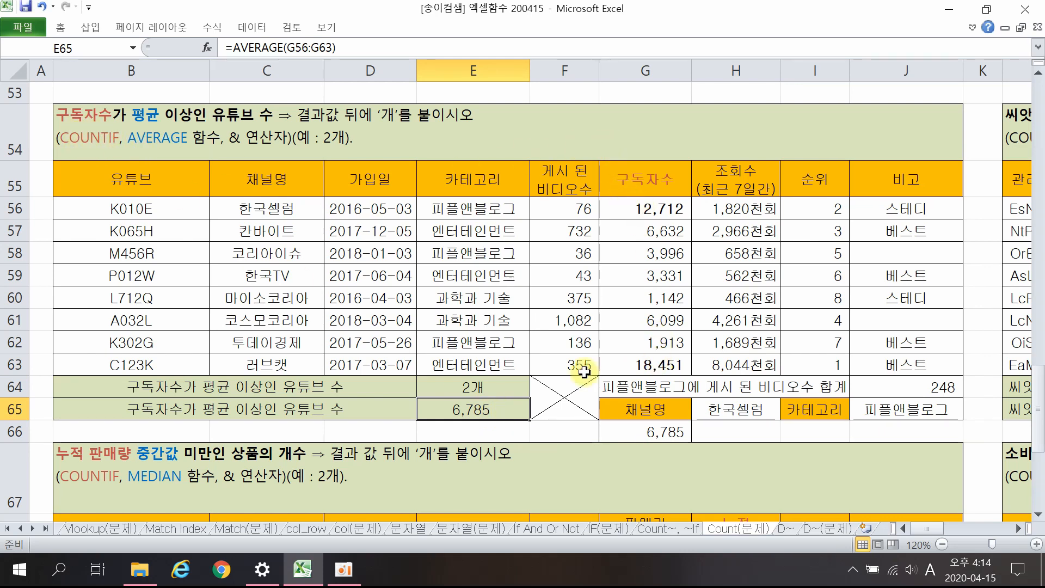
{"action": "double_click", "coordinate": [467, 409]}
{"action": "left_click", "coordinate": [412, 409]}
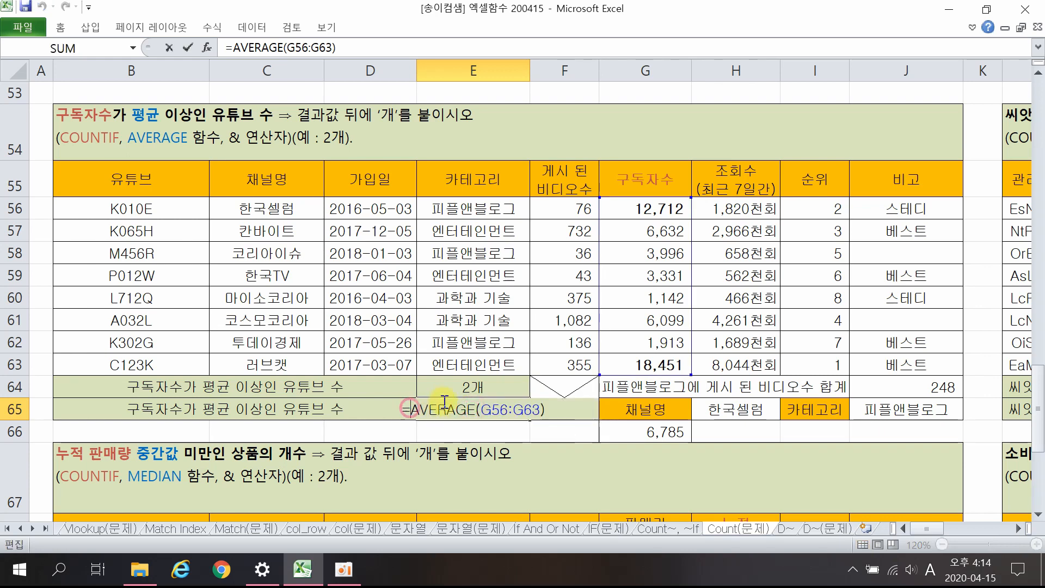
{"action": "type", "text": "COU"}
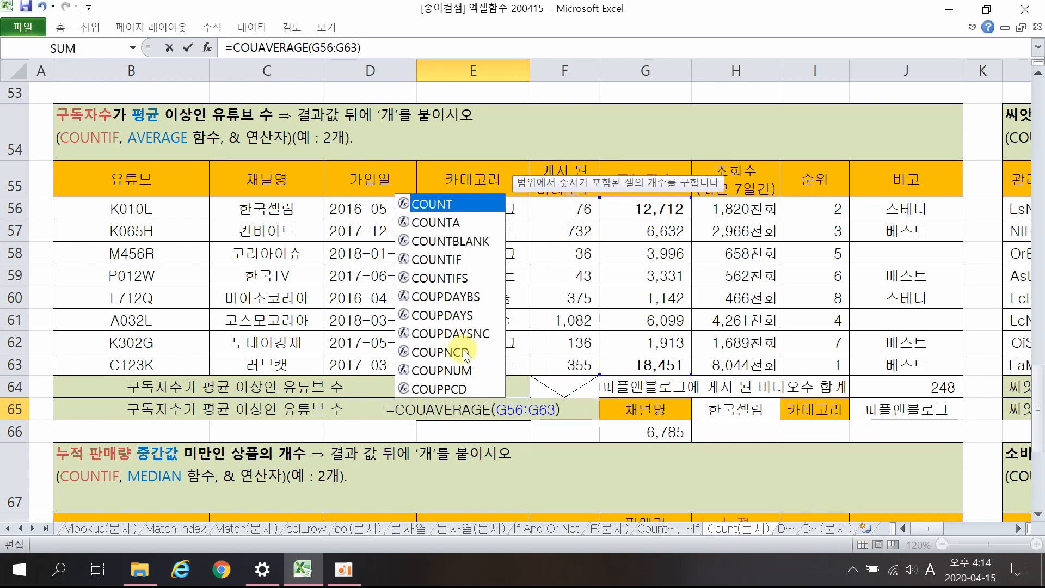
{"action": "left_click", "coordinate": [437, 261]}
{"action": "double_click", "coordinate": [437, 260]}
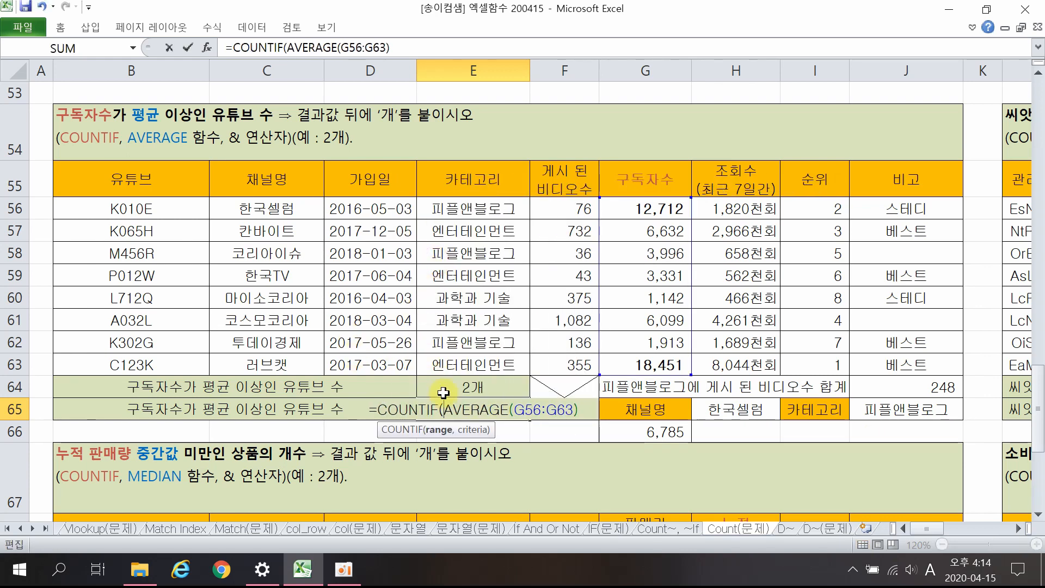
{"action": "left_click_drag", "start_coordinate": [669, 209], "coordinate": [655, 365]}
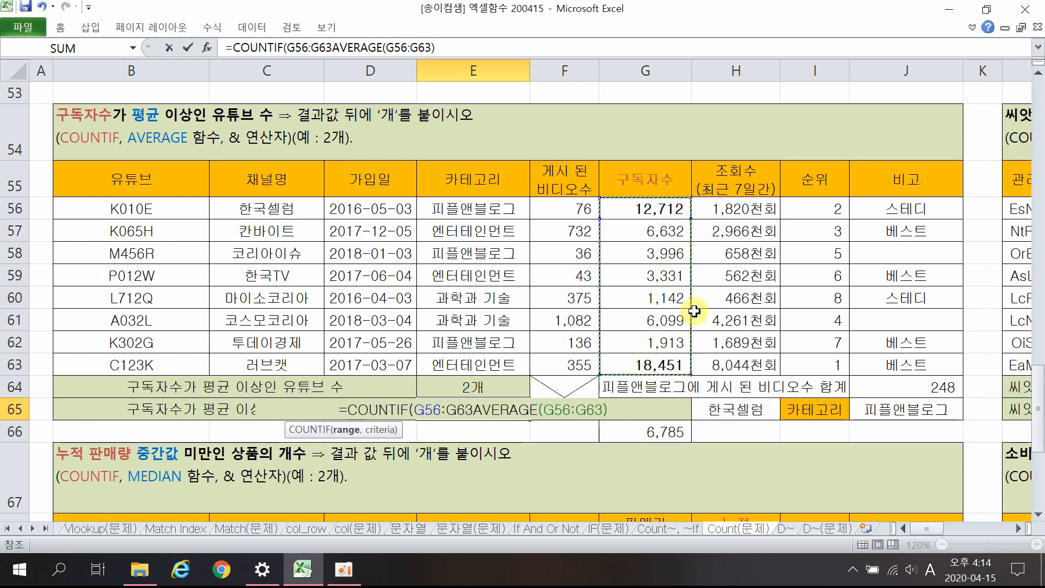
{"action": "type", "text": ","}
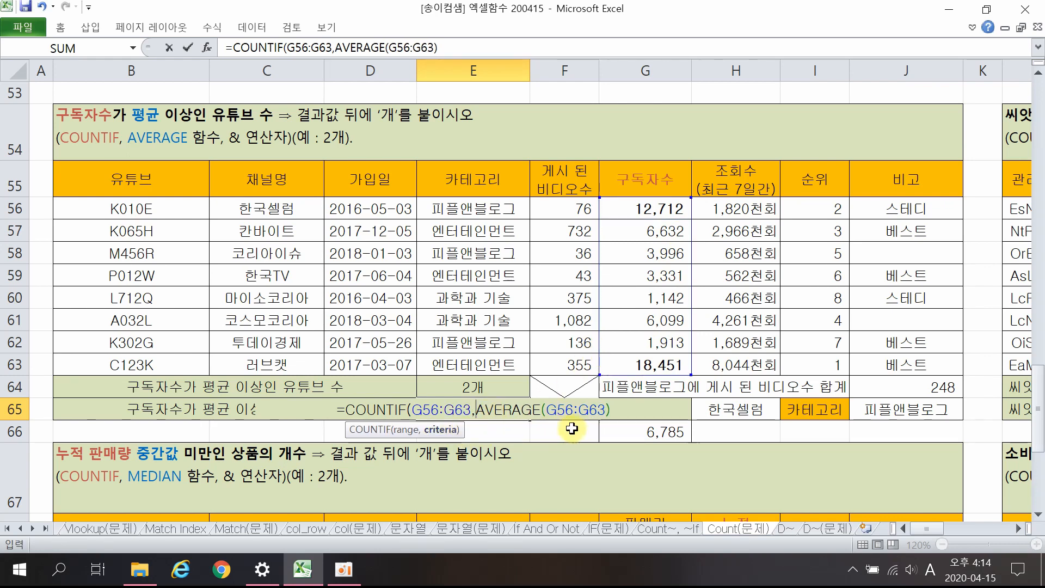
Try to confirm the E65 formula with the unquoted criterion >=AVERAGE(G56:G63).
{"action": "type", "text": ">="}
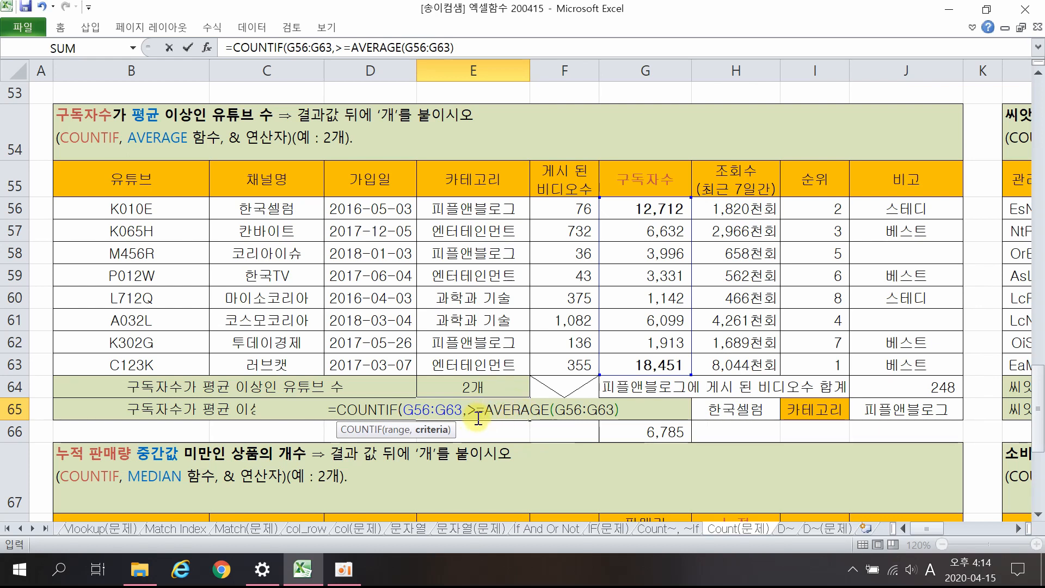
{"action": "key", "text": "Return"}
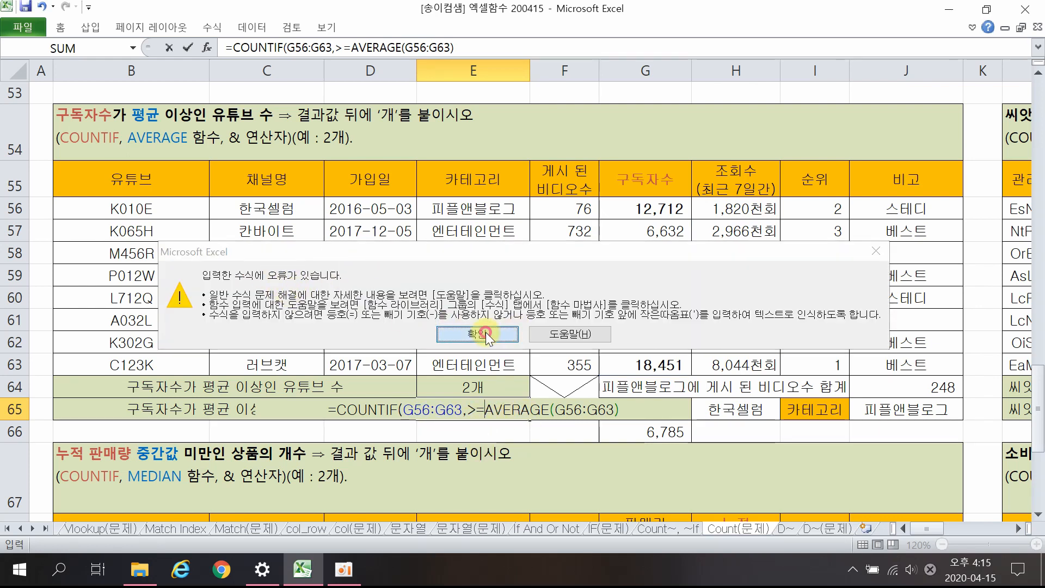
{"action": "left_click", "coordinate": [504, 333]}
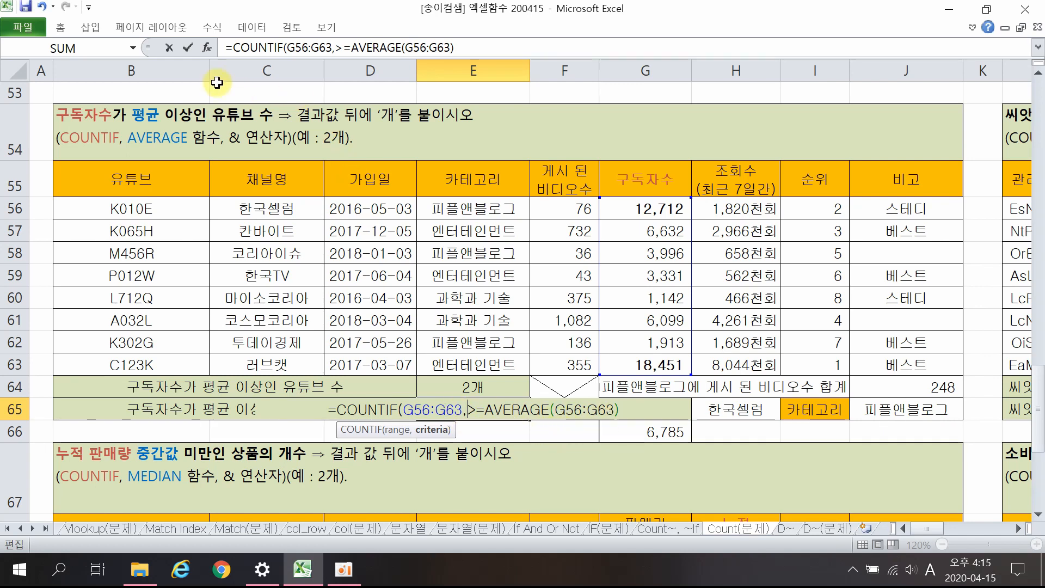
Try the COUNTIF function arguments with the whole criterion quoted as ">=AVERAGE(G56:G63)".
{"action": "left_click", "coordinate": [207, 50]}
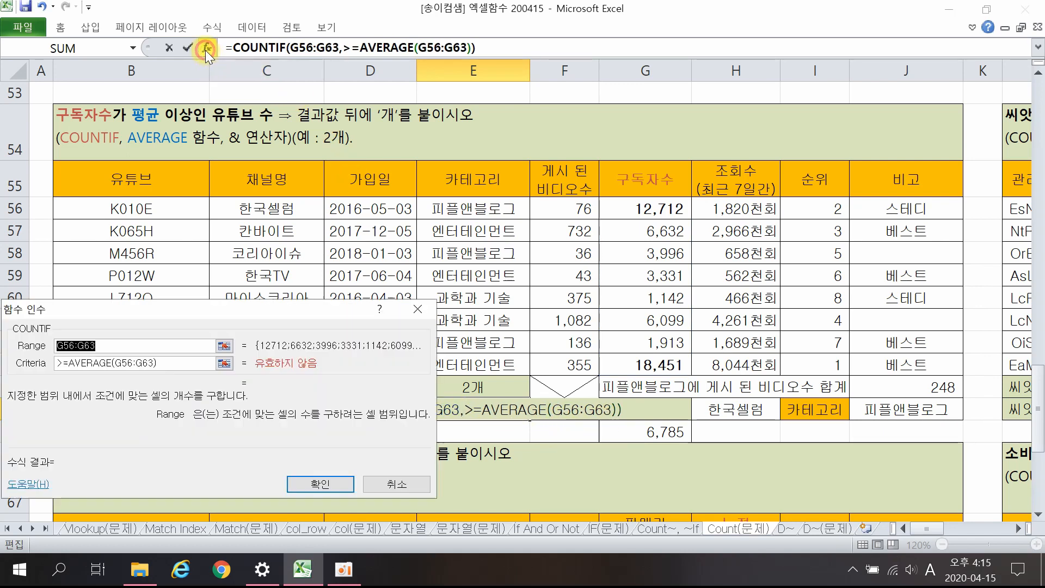
{"action": "left_click_drag", "start_coordinate": [221, 312], "coordinate": [319, 152]}
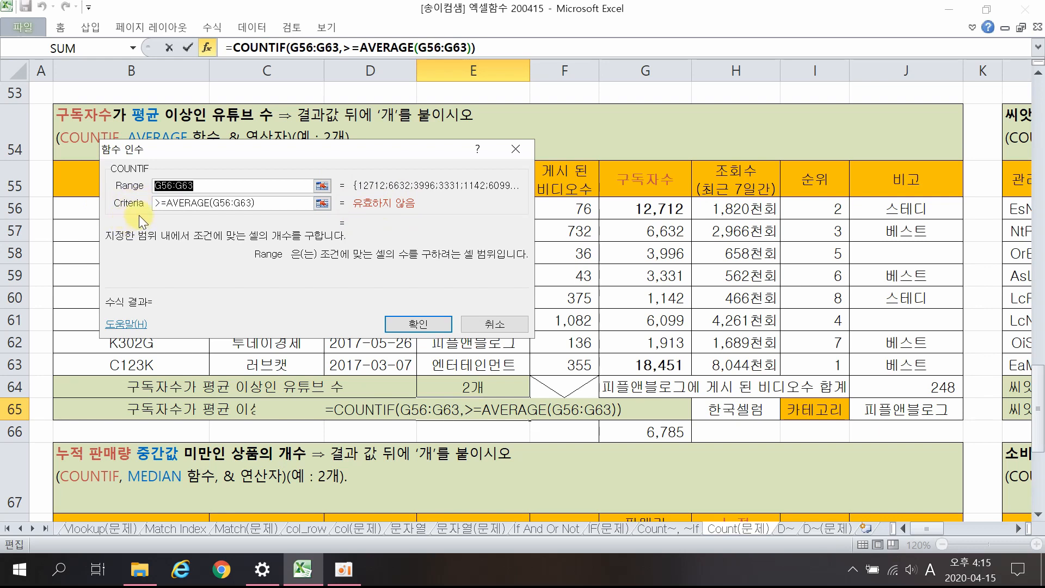
{"action": "left_click_drag", "start_coordinate": [276, 201], "coordinate": [152, 204]}
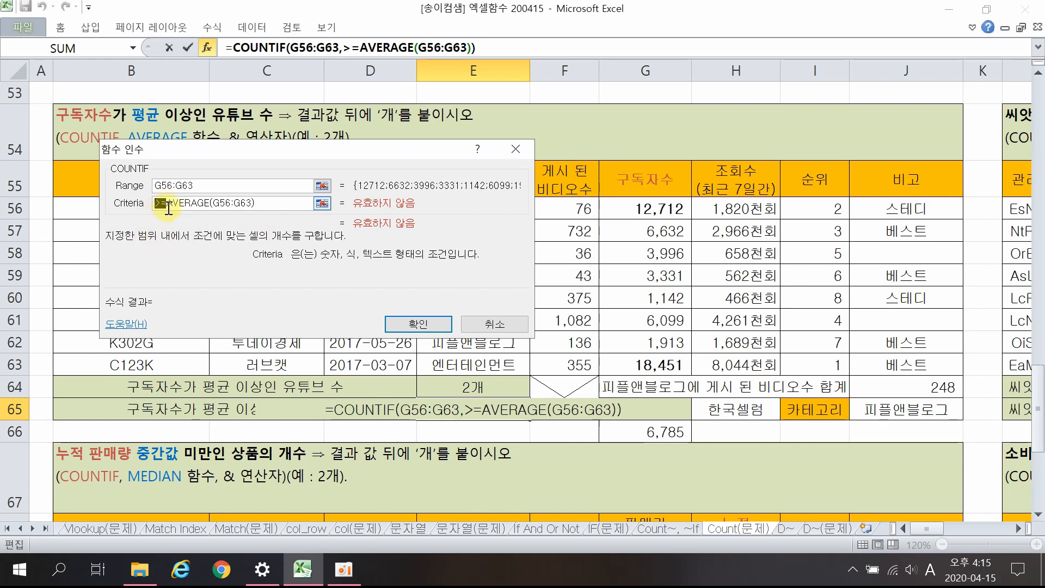
{"action": "left_click", "coordinate": [289, 209]}
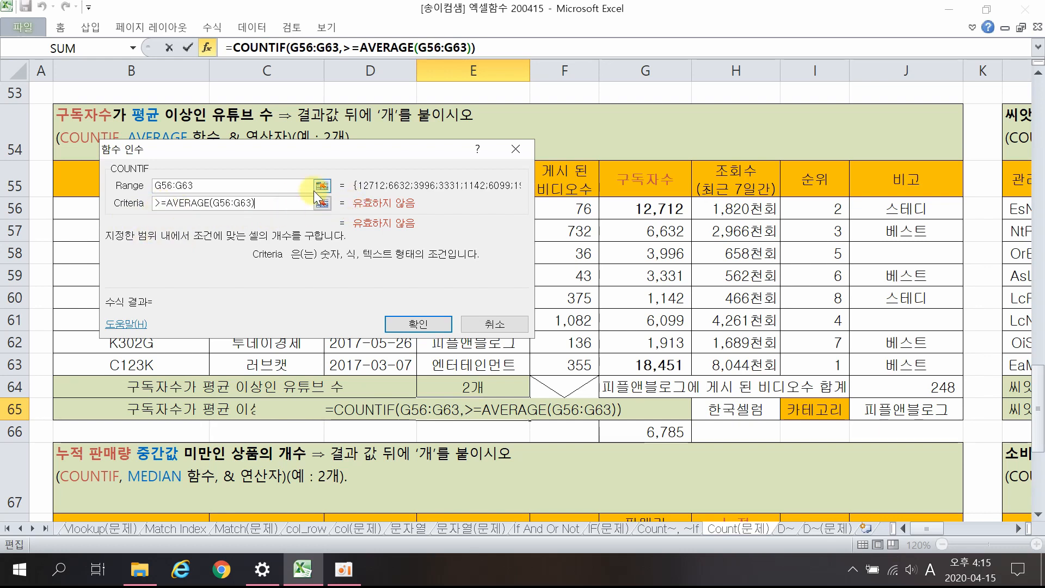
{"action": "type", "text": "\""}
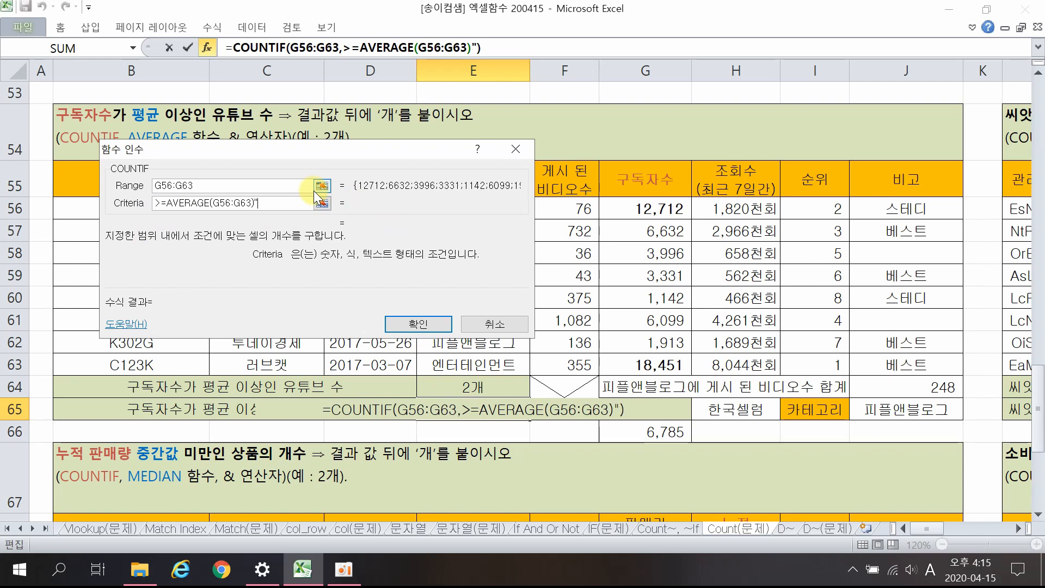
{"action": "type", "text": "\""}
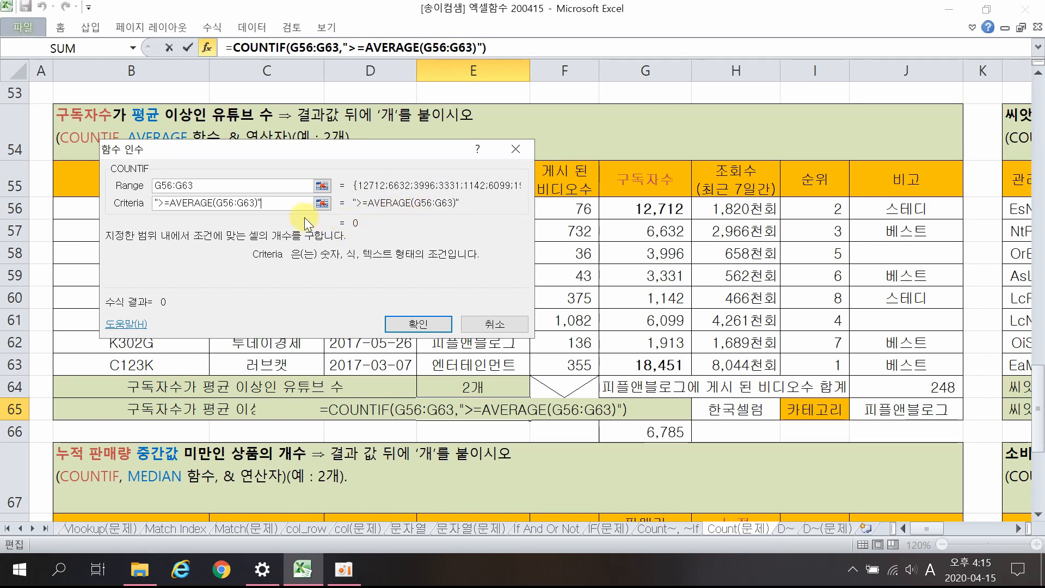
Correct the COUNTIF criterion to ">="&AVERAGE(G56:G63) and apply the formula to E65.
{"action": "left_click", "coordinate": [283, 204]}
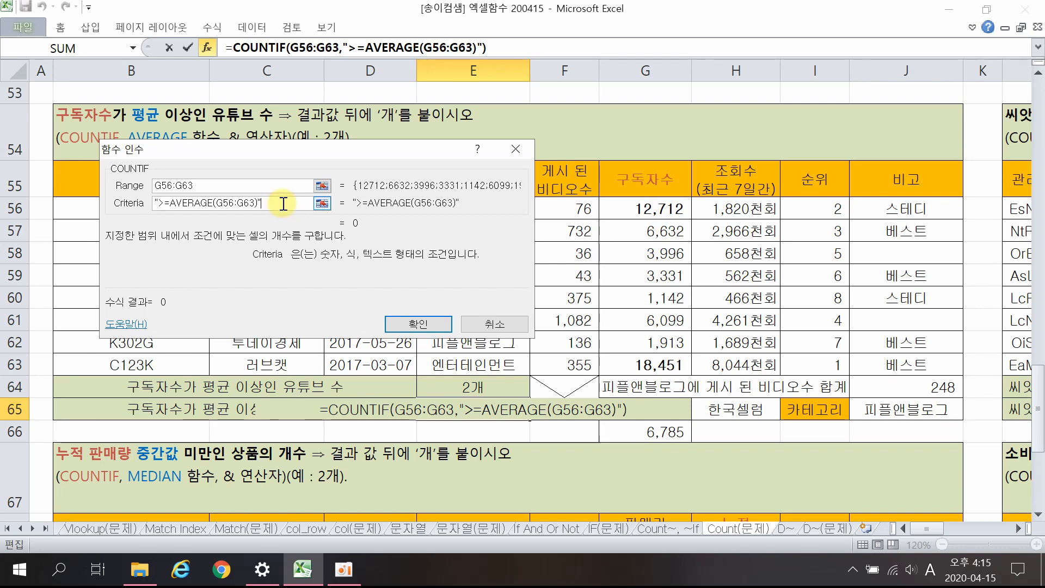
{"action": "key", "text": "BackSpace"}
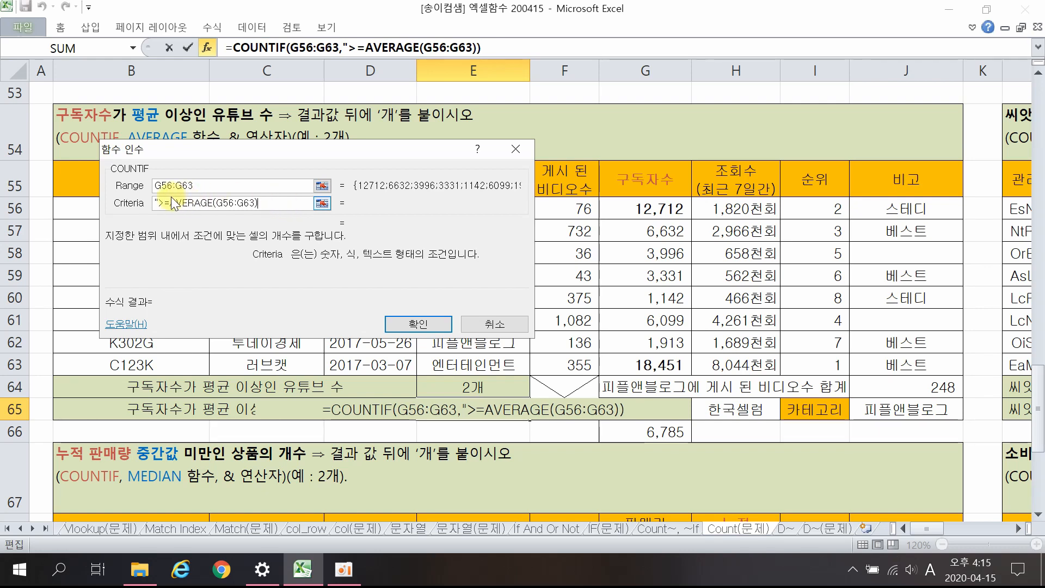
{"action": "type", "text": "\""}
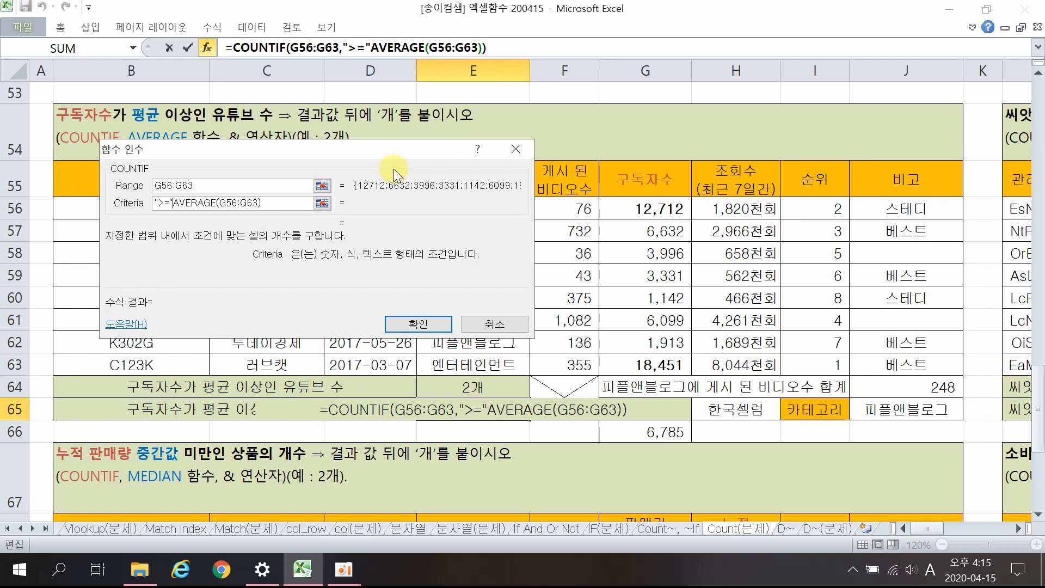
{"action": "type", "text": "&"}
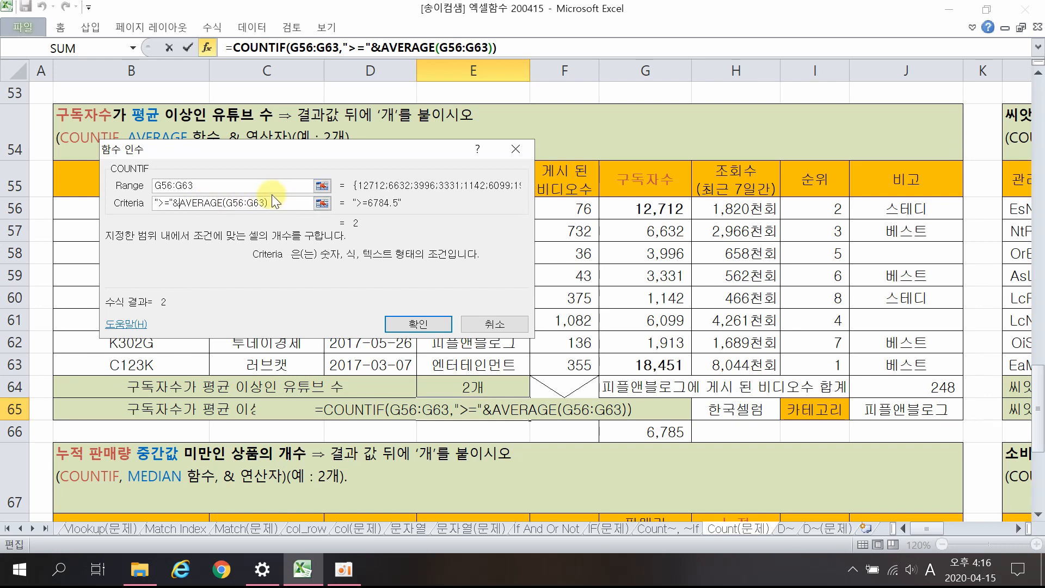
{"action": "left_click_drag", "start_coordinate": [169, 203], "coordinate": [155, 203]}
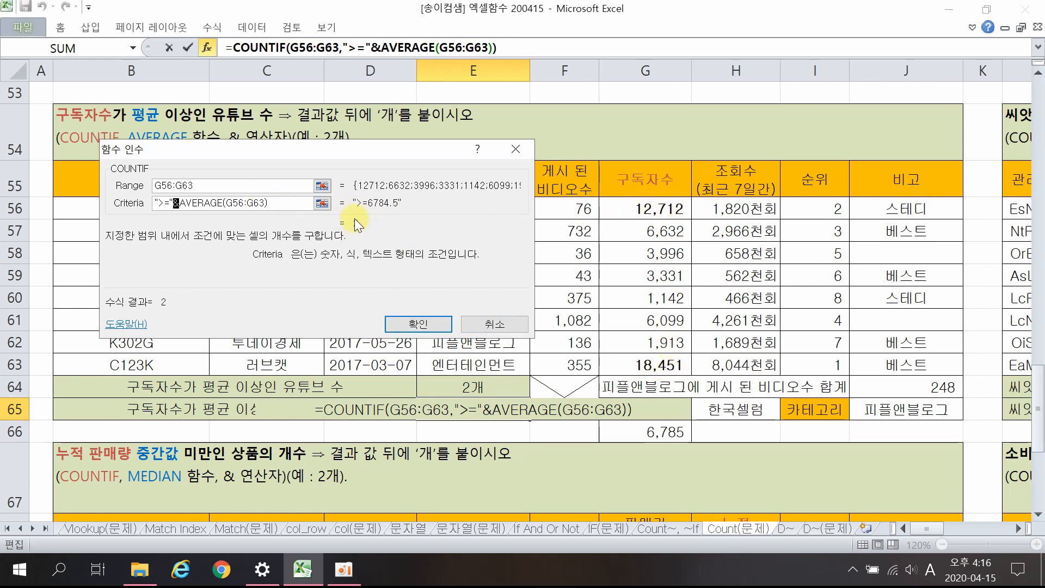
{"action": "left_click", "coordinate": [428, 324]}
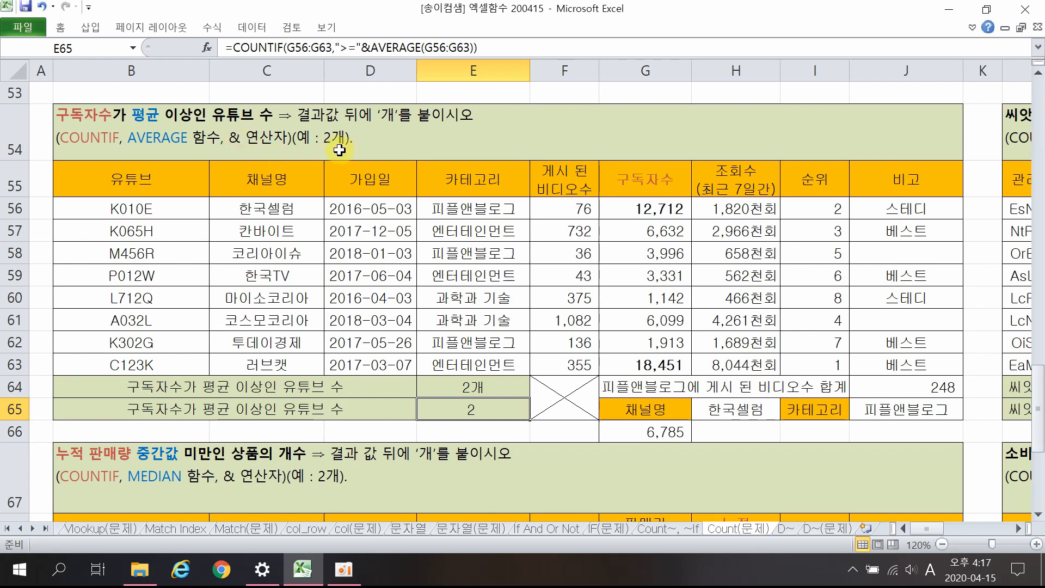
Append &"개" to the E65 formula so the unit follows the COUNTIF result.
{"action": "double_click", "coordinate": [497, 409]}
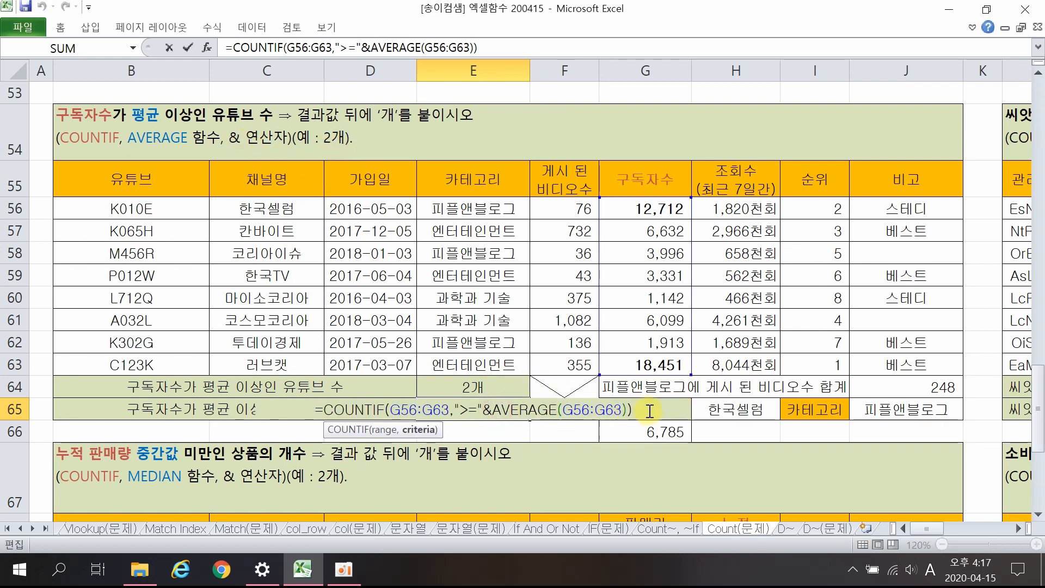
{"action": "type", "text": "&"}
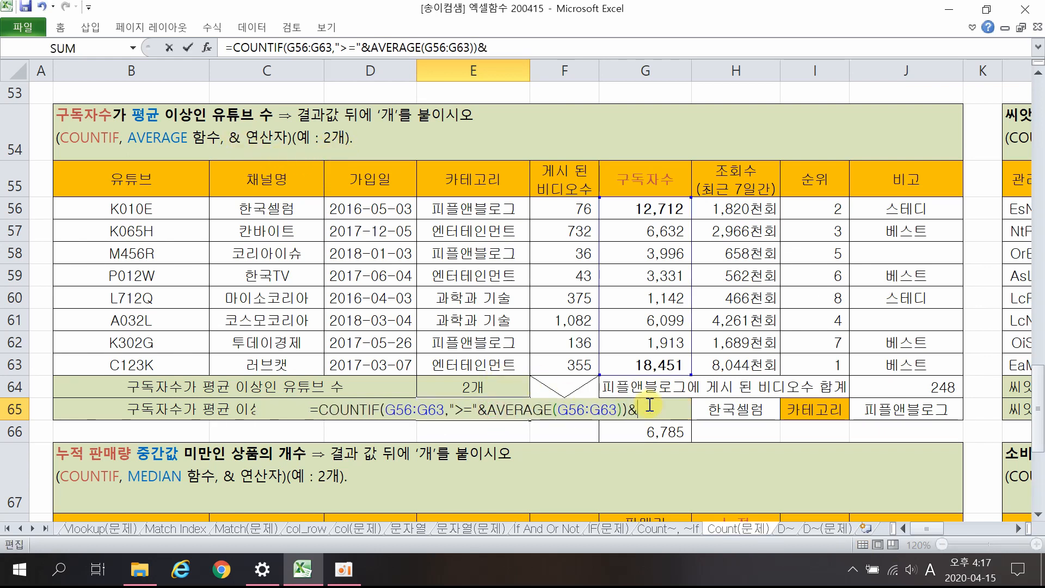
{"action": "type", "text": "\""}
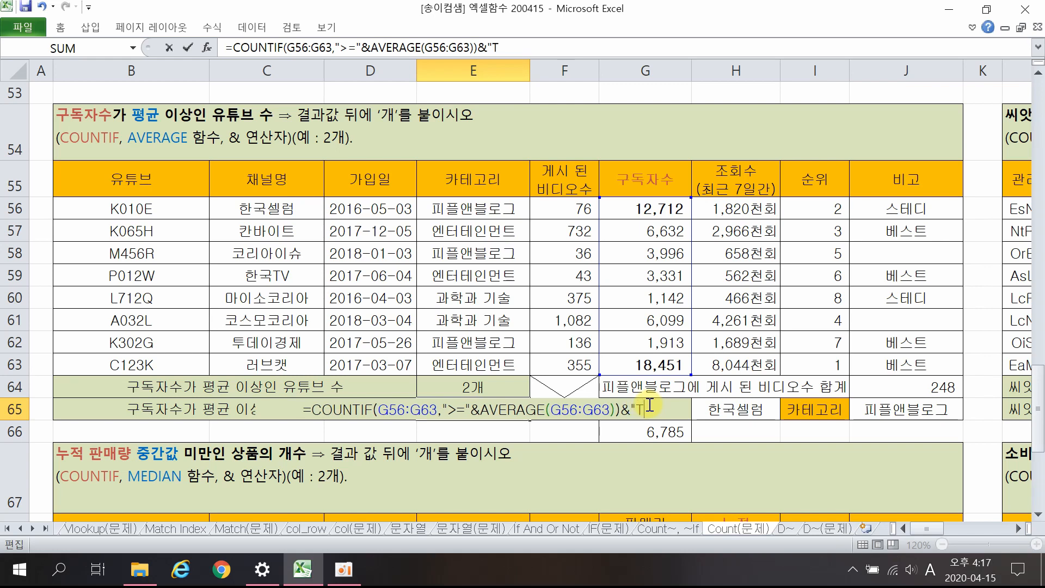
{"action": "type", "text": "개\""}
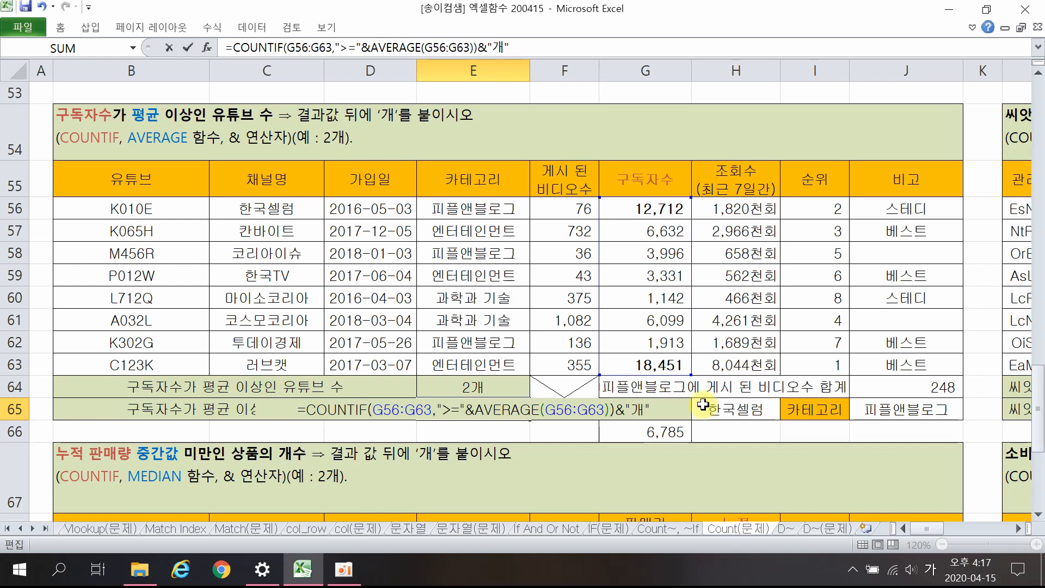
{"action": "left_click_drag", "start_coordinate": [481, 48], "coordinate": [243, 63]}
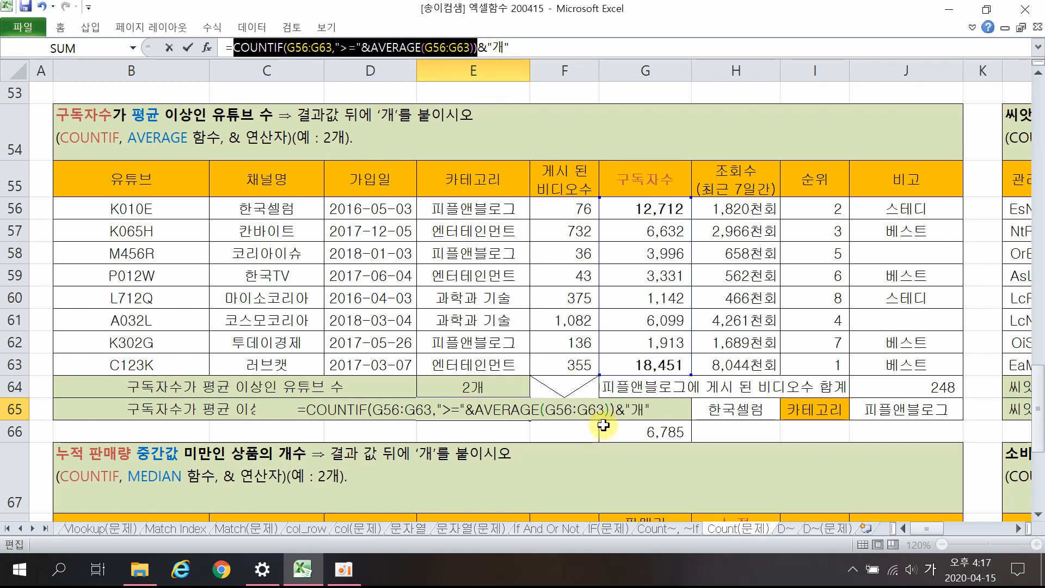
{"action": "key", "text": "Return"}
Compare the results in E64 and E65, and clear the reference average from G66.
{"action": "left_click", "coordinate": [493, 391]}
{"action": "left_click", "coordinate": [501, 406]}
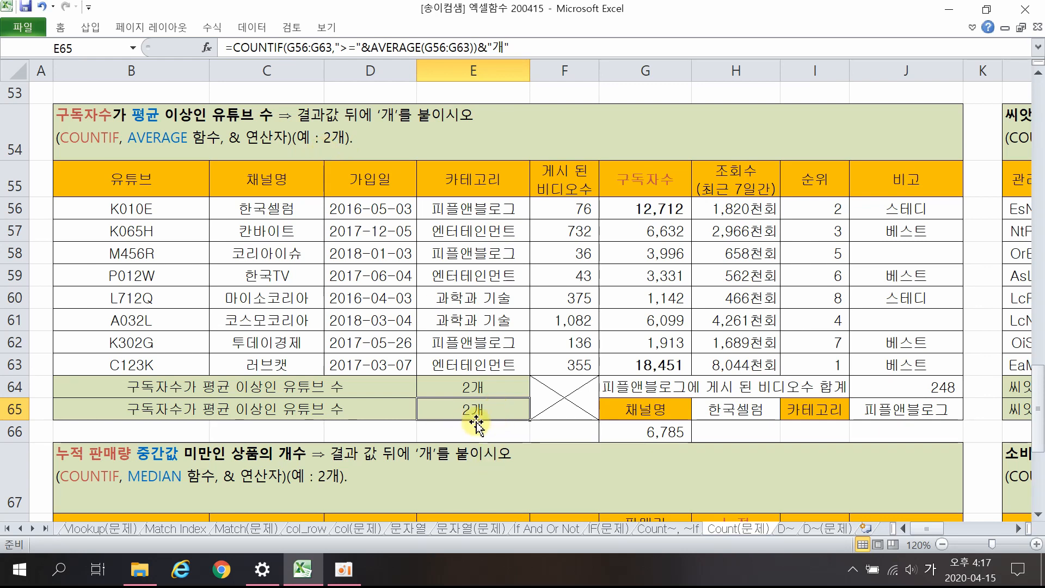
{"action": "left_click", "coordinate": [620, 427]}
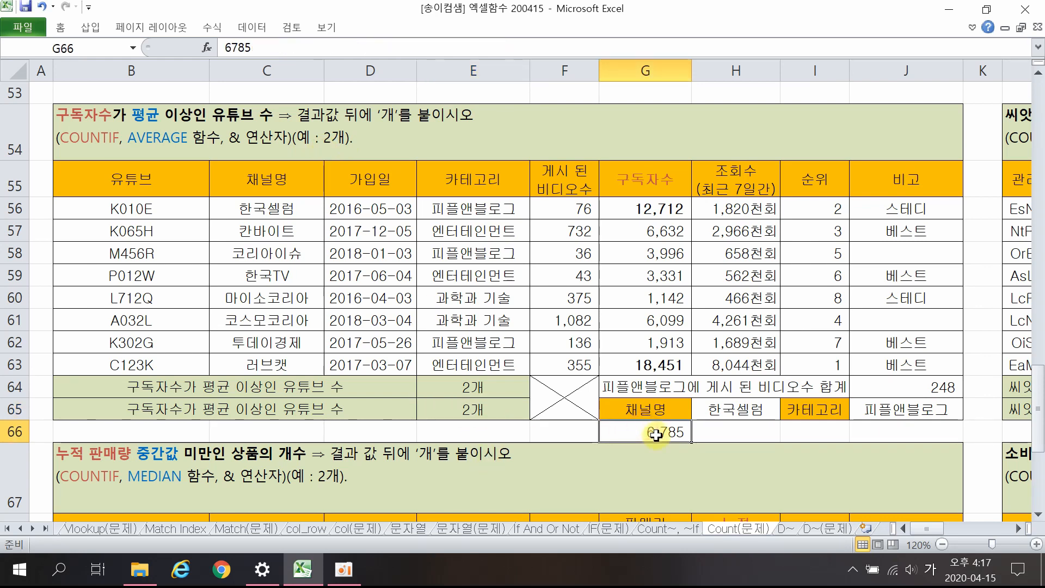
{"action": "left_click", "coordinate": [492, 407]}
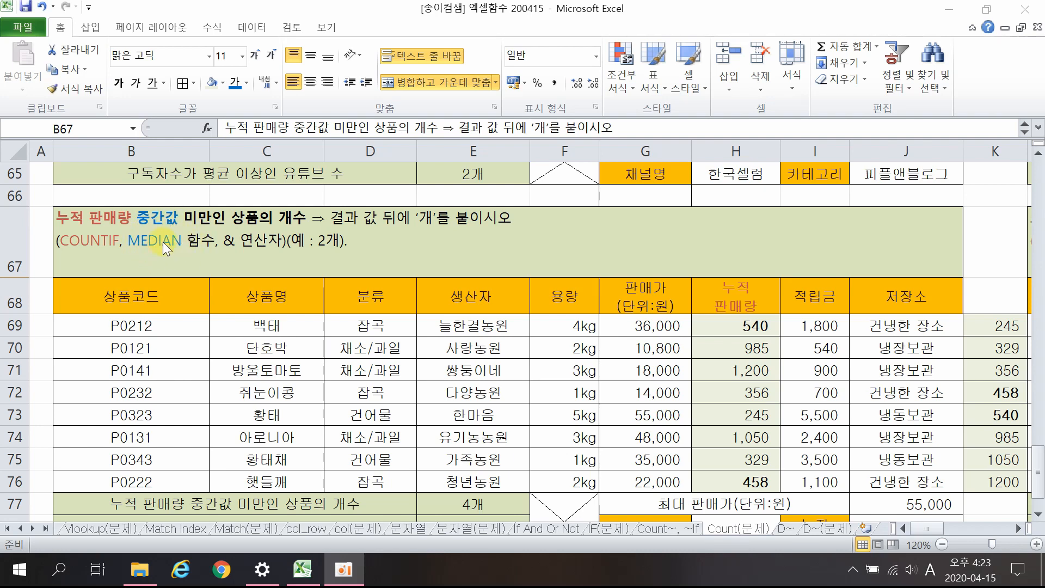
Examine the 누적 판매량 values in H69:H76 and their sorted copy in K69:K76, including the two middle values in K72:K73.
{"action": "left_click_drag", "start_coordinate": [756, 327], "coordinate": [756, 477]}
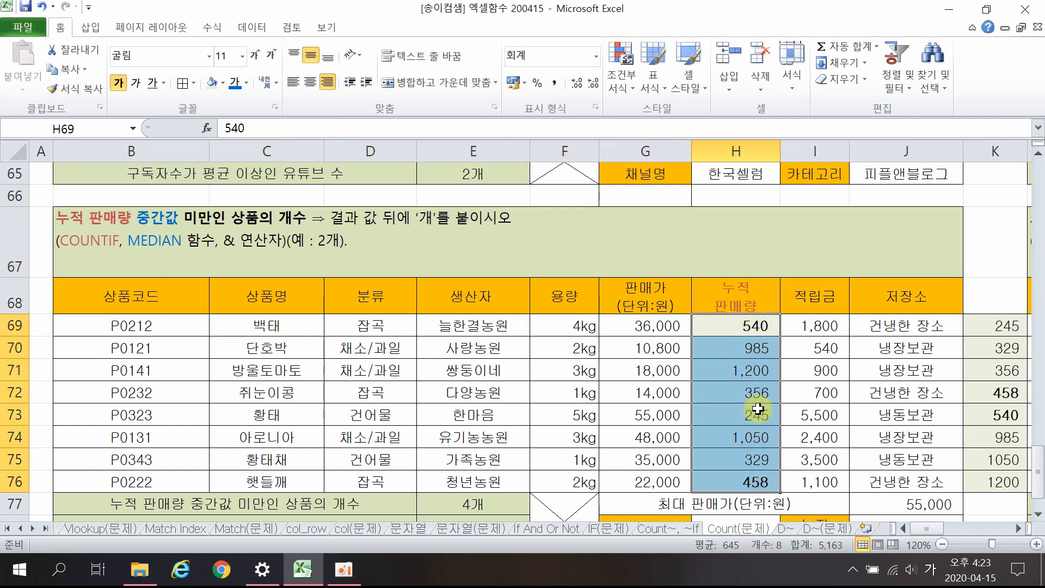
{"action": "left_click_drag", "start_coordinate": [1010, 327], "coordinate": [1012, 485]}
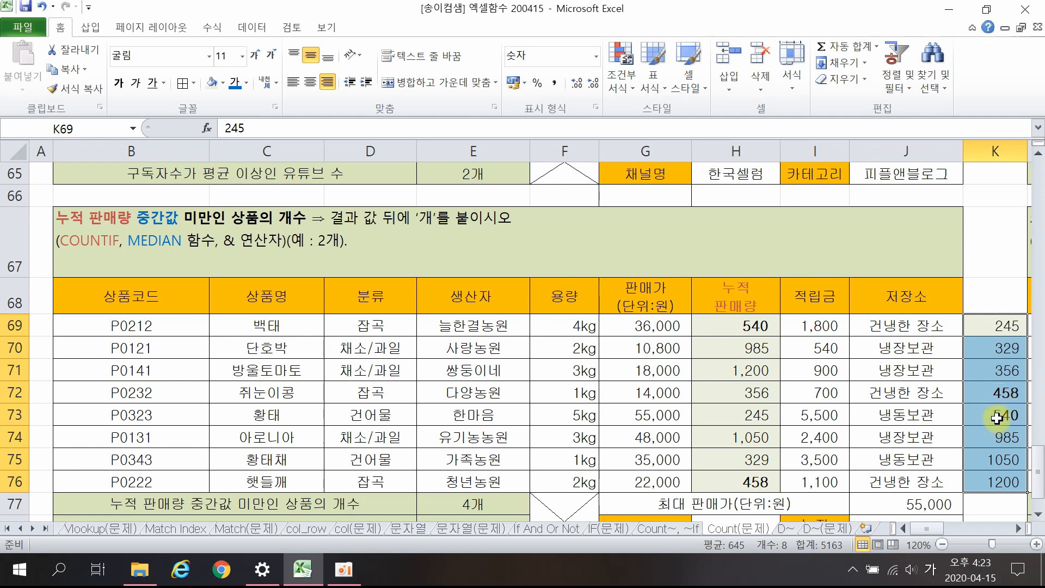
{"action": "left_click", "coordinate": [998, 328]}
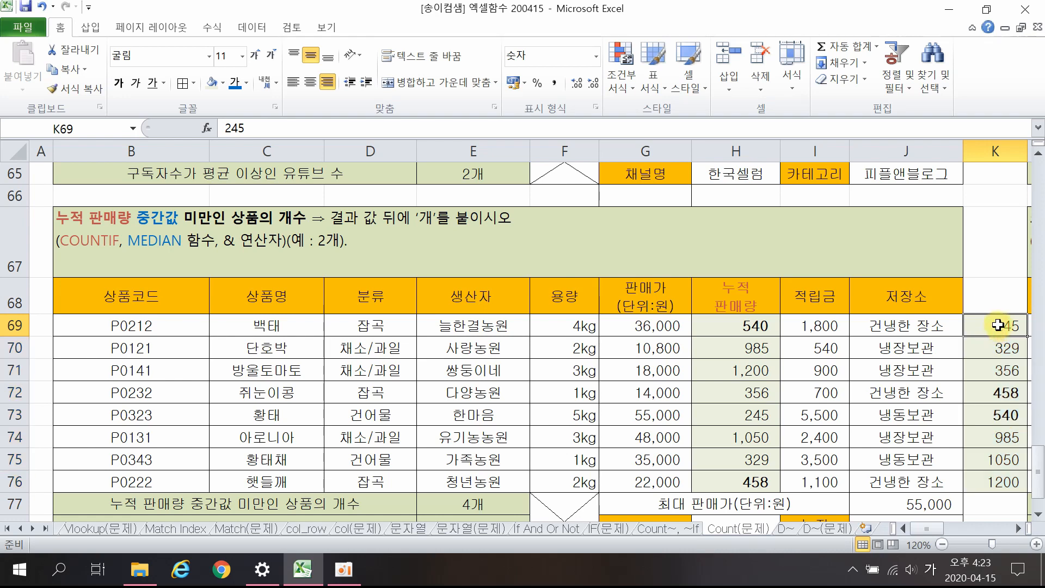
{"action": "key", "text": "Down"}
{"action": "key", "text": "Down"}
{"action": "key", "text": "Down"}
{"action": "key", "text": "Down"}
{"action": "key", "text": "Down"}
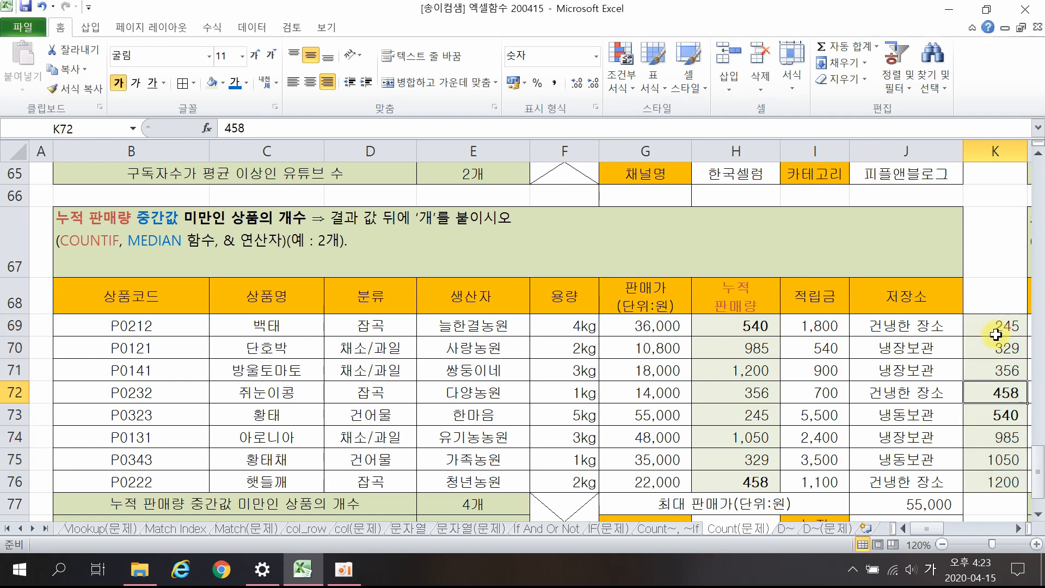
{"action": "key", "text": "Down"}
{"action": "key", "text": "Down"}
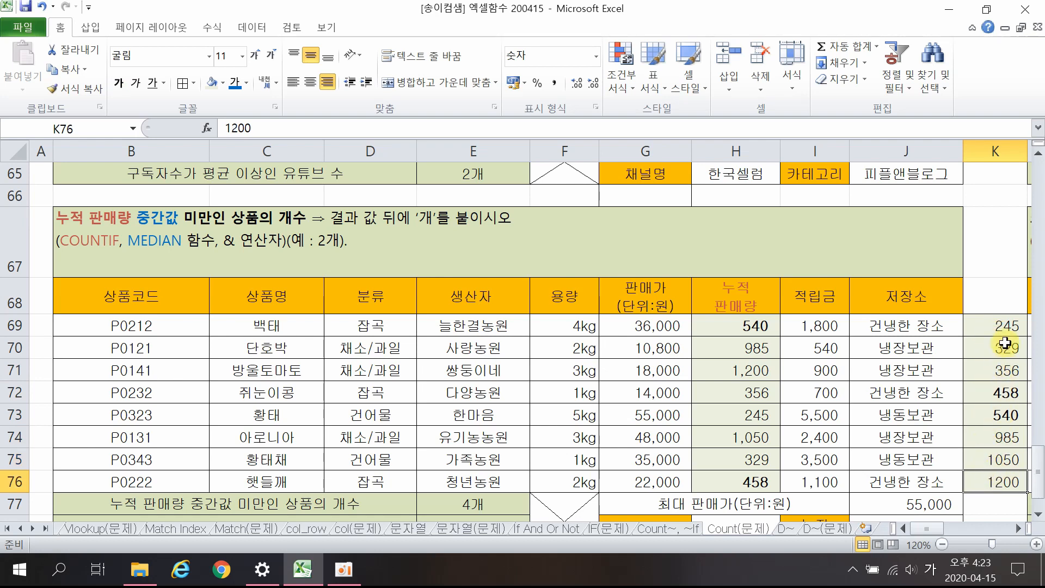
{"action": "left_click_drag", "start_coordinate": [996, 327], "coordinate": [989, 370]}
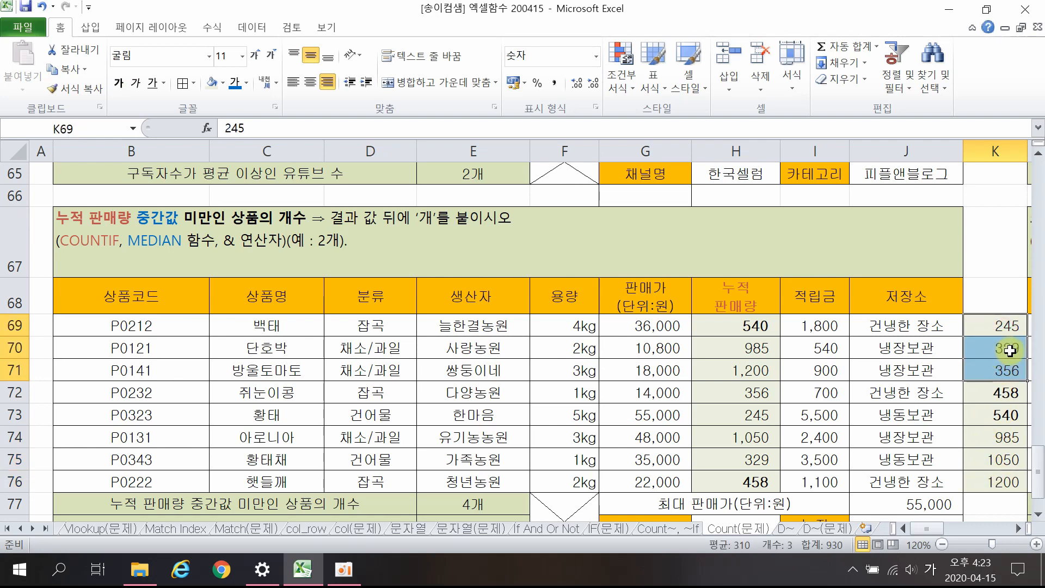
{"action": "left_click_drag", "start_coordinate": [1007, 327], "coordinate": [1006, 483]}
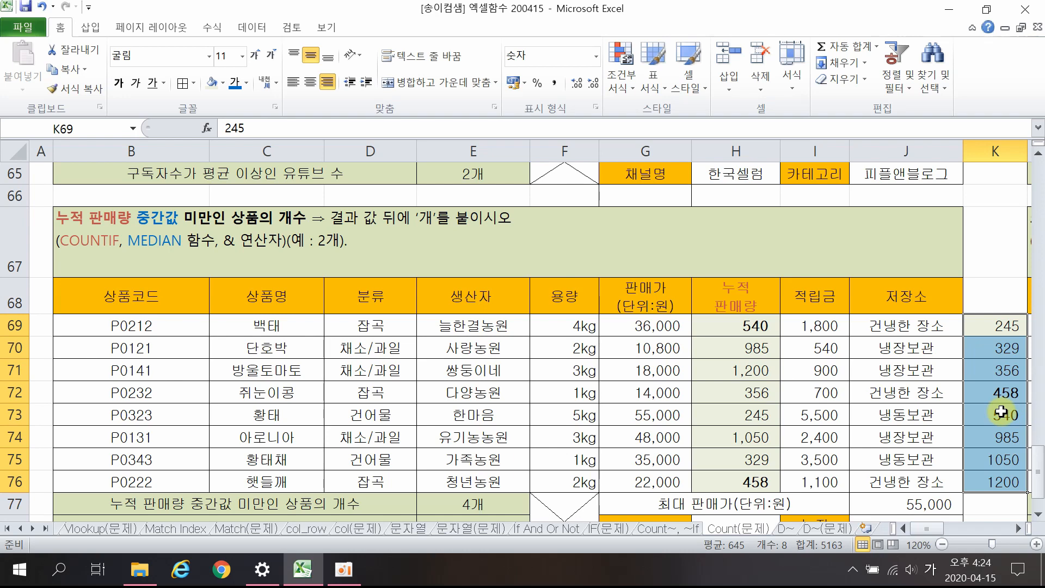
{"action": "left_click_drag", "start_coordinate": [1003, 393], "coordinate": [1005, 412]}
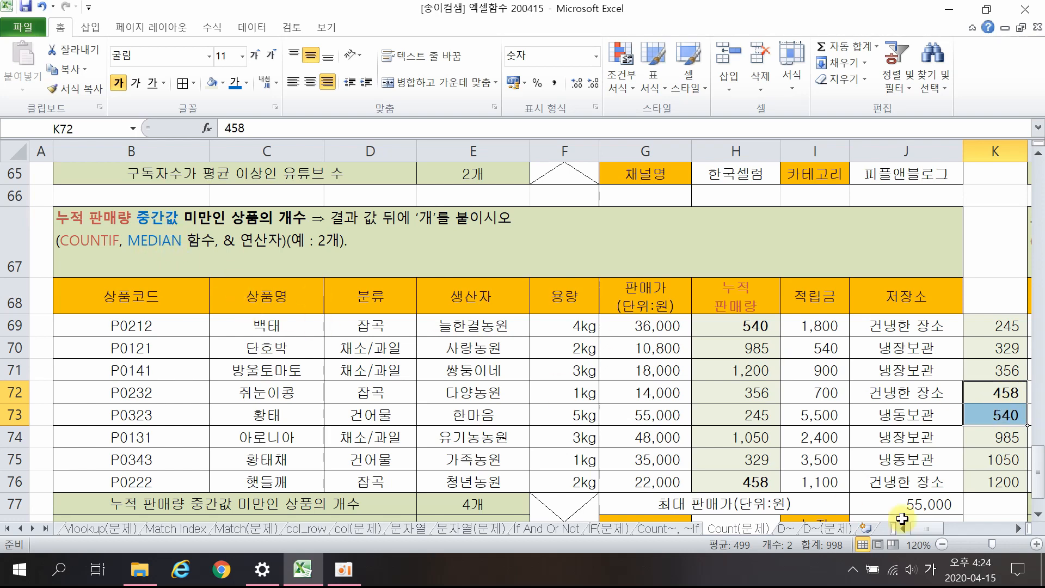
Enter =MEDIAN(H69:H76) in E78 and check it against the average of the two middle values in K72:K73.
{"action": "left_click", "coordinate": [971, 29]}
{"action": "left_click", "coordinate": [460, 457]}
{"action": "type", "text": "="}
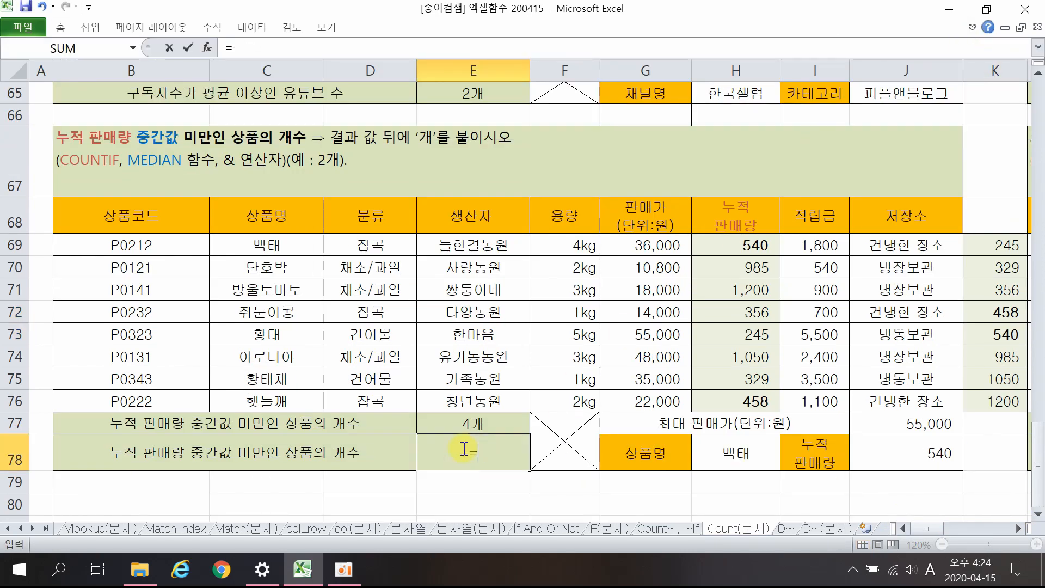
{"action": "type", "text": "ㅡㄷME"}
{"action": "double_click", "coordinate": [516, 483]}
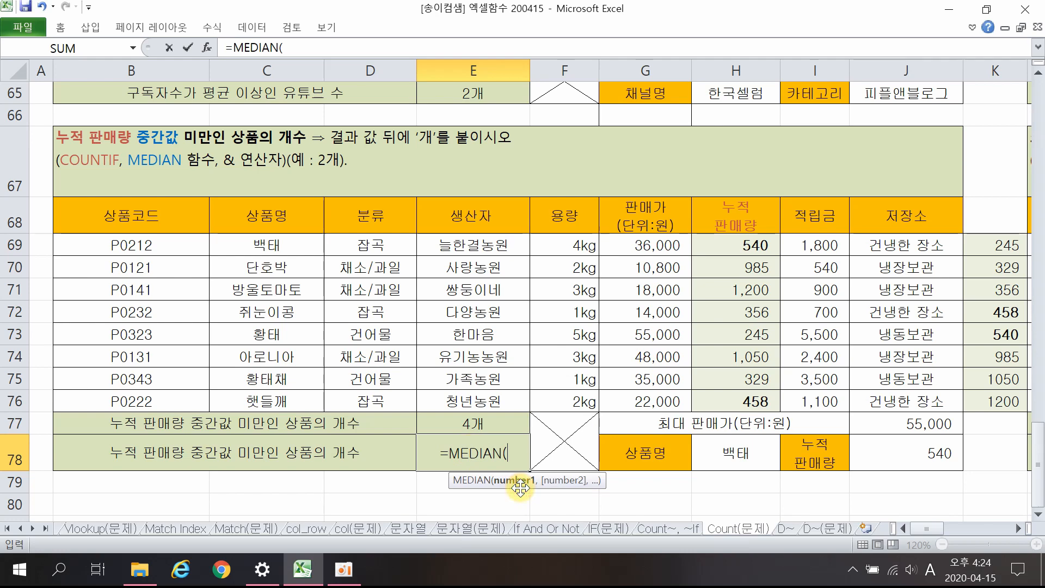
{"action": "left_click_drag", "start_coordinate": [753, 245], "coordinate": [752, 401]}
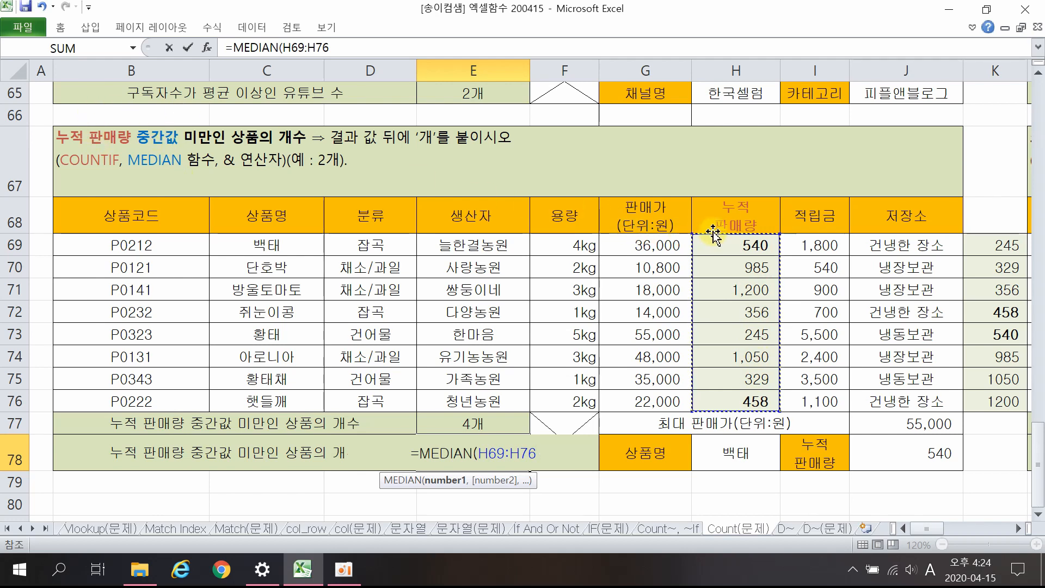
{"action": "key", "text": "Return"}
{"action": "left_click_drag", "start_coordinate": [991, 308], "coordinate": [988, 334]}
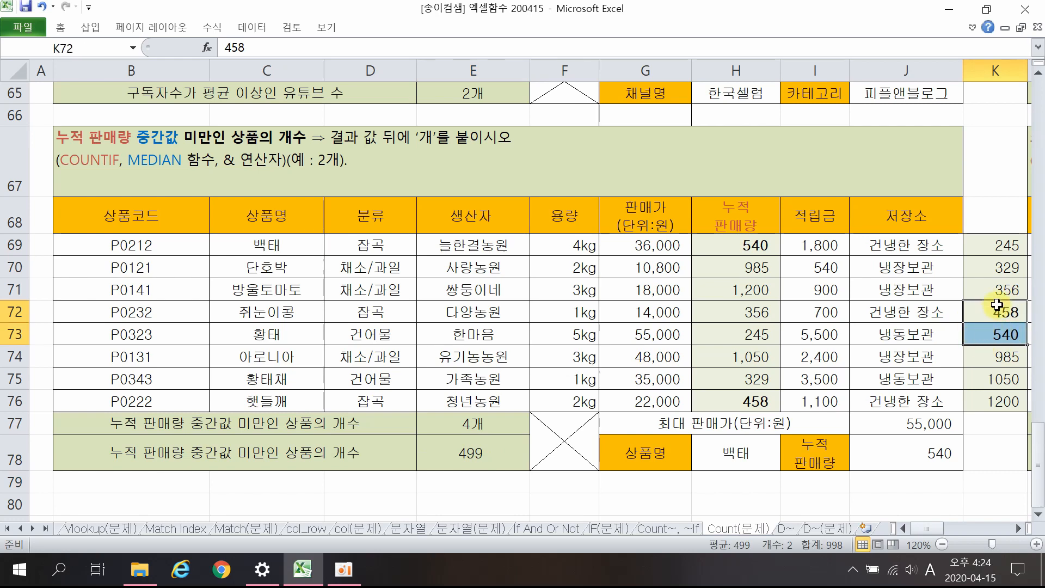
Wrap the MEDIAN formula in E78 in COUNTIF, with H69:H76 as the range and MEDIAN(H69:H76) in the criterion argument.
{"action": "left_click", "coordinate": [488, 453]}
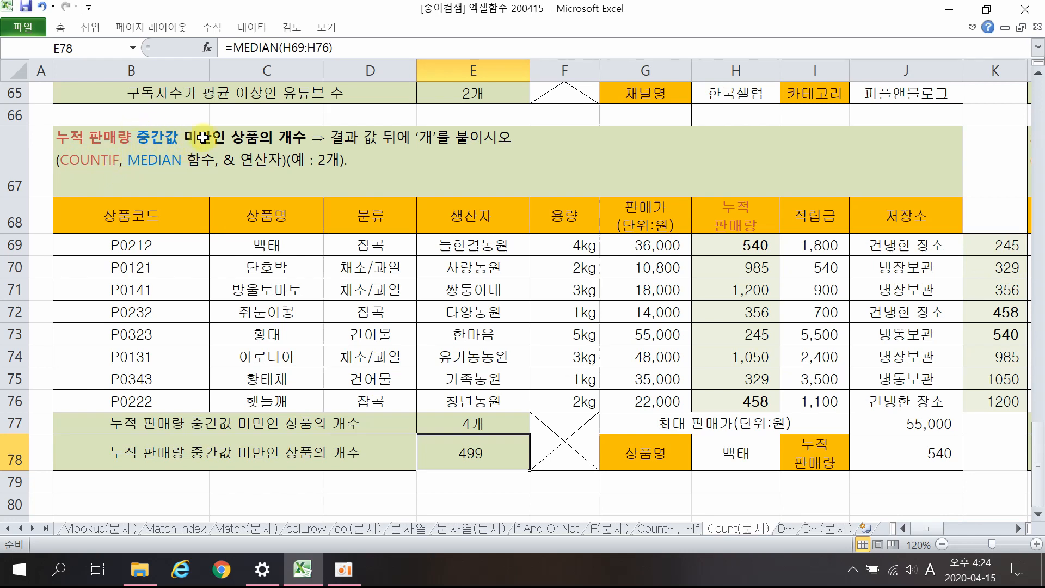
{"action": "double_click", "coordinate": [446, 456]}
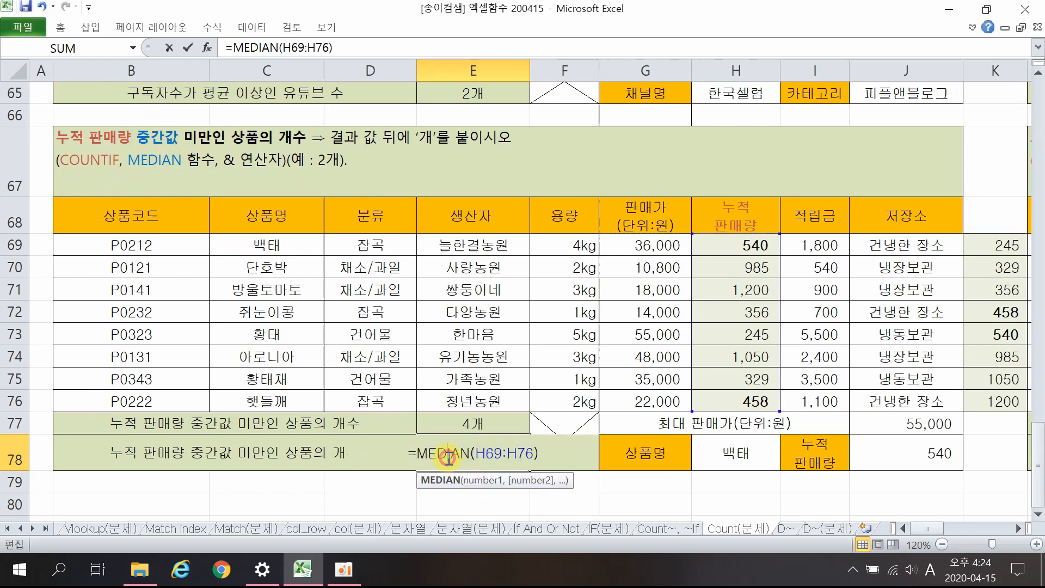
{"action": "left_click", "coordinate": [422, 453]}
{"action": "type", "text": "COU"}
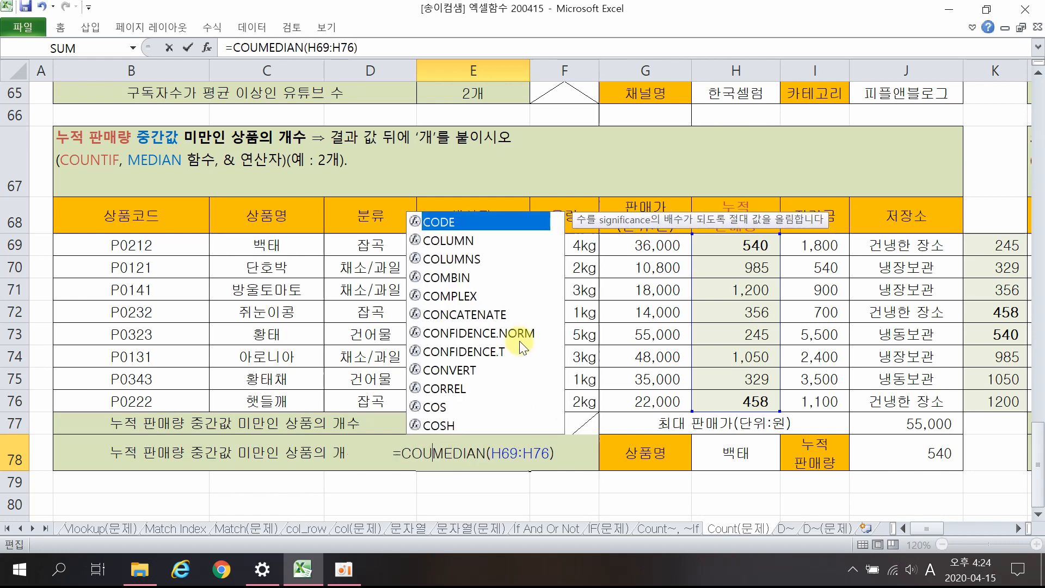
{"action": "double_click", "coordinate": [448, 295]}
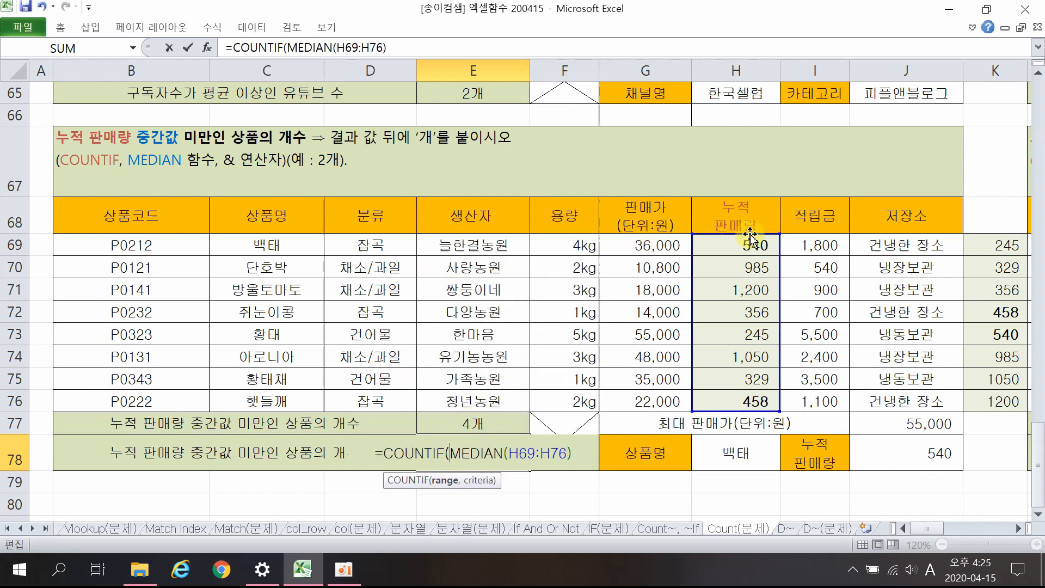
{"action": "left_click_drag", "start_coordinate": [748, 242], "coordinate": [745, 403]}
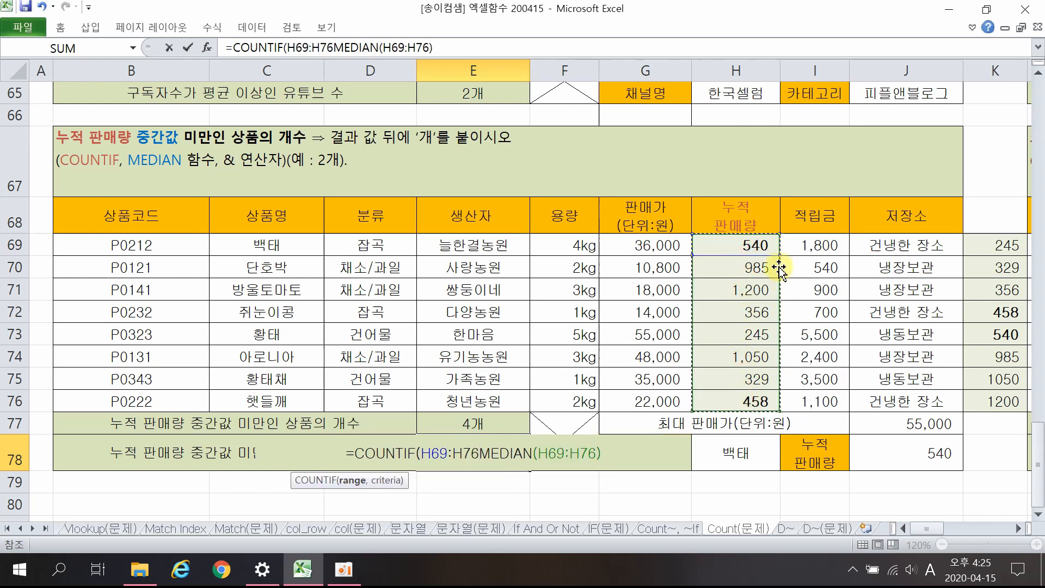
{"action": "type", "text": ","}
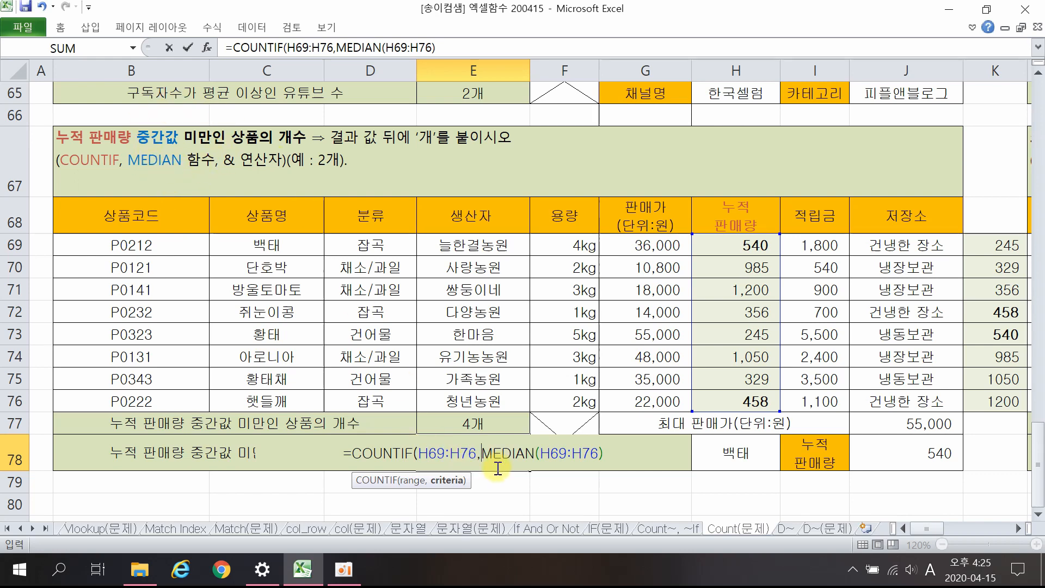
Try to apply the E78 formula with the unquoted criterion <MEDIAN(H69:H76) and a closing parenthesis.
{"action": "type", "text": "<"}
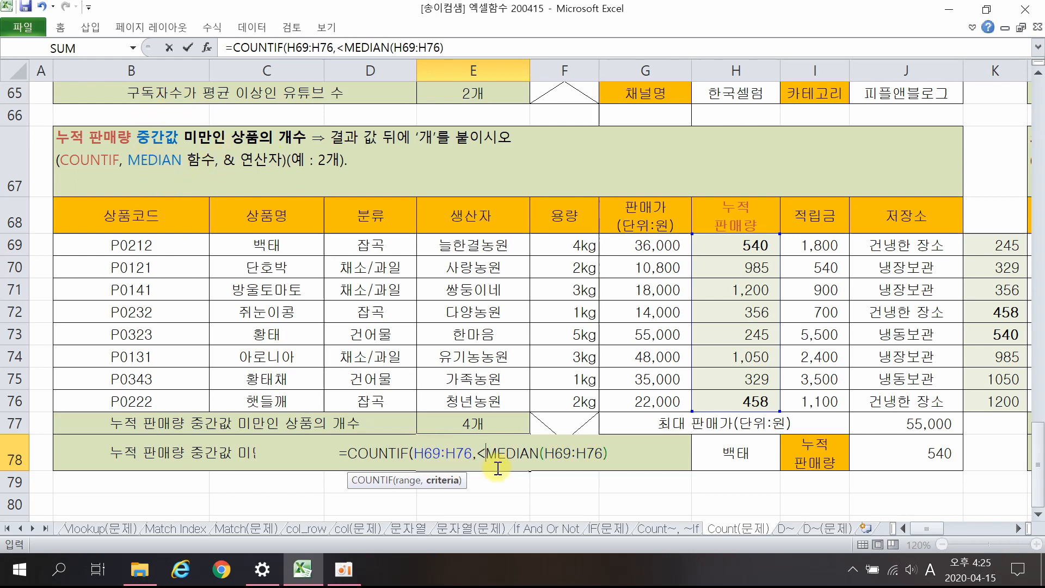
{"action": "left_click", "coordinate": [629, 451]}
{"action": "type", "text": ")"}
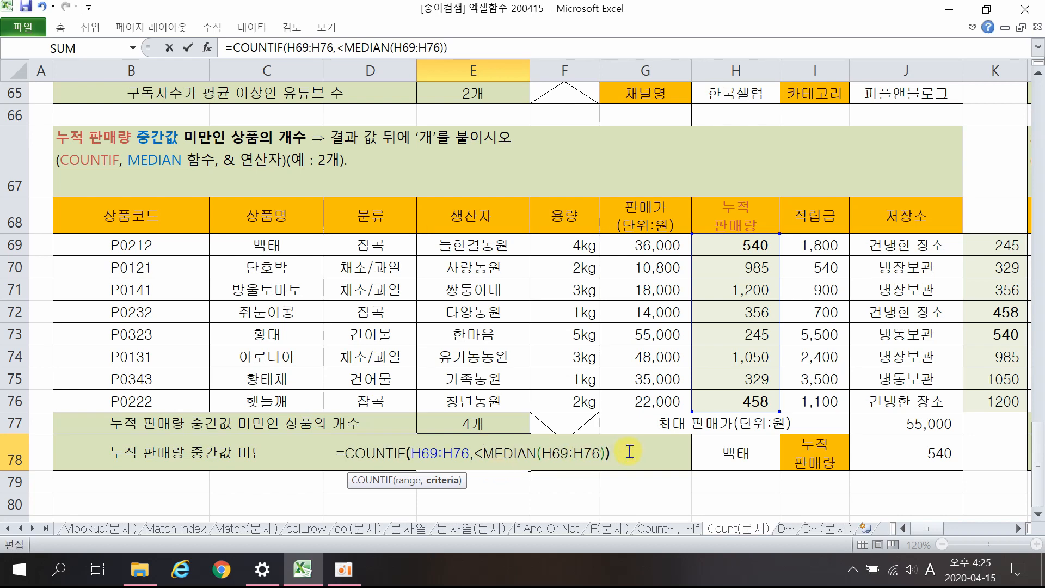
{"action": "key", "text": "Return"}
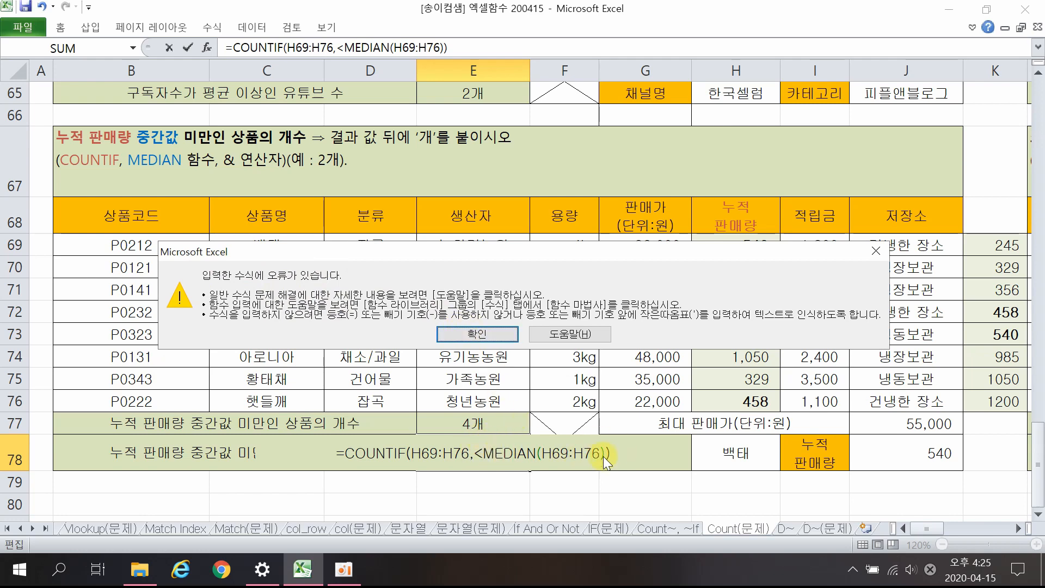
{"action": "left_click", "coordinate": [476, 334]}
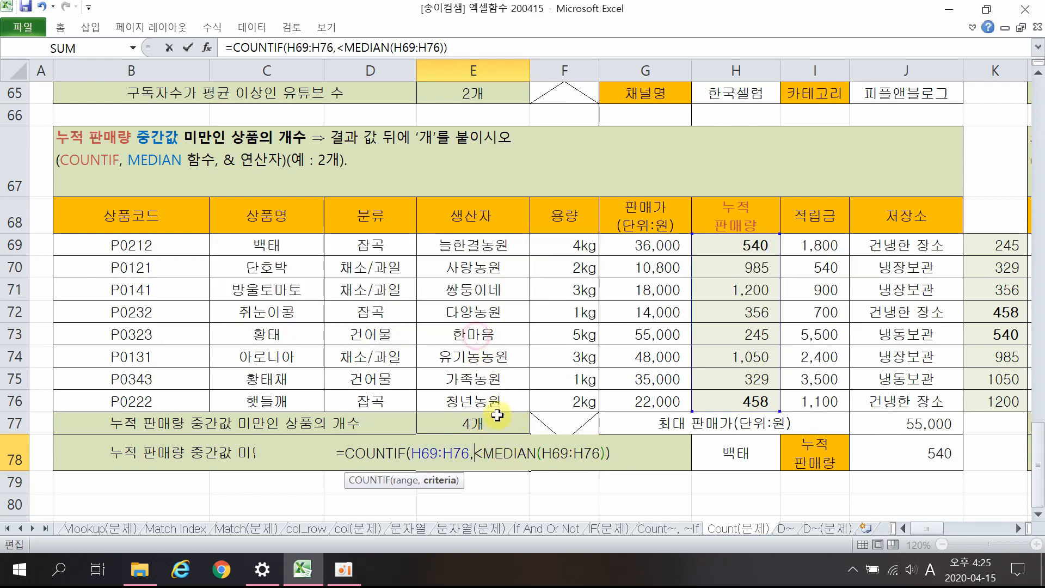
In the COUNTIF function arguments, correct the criterion to "<"&MEDIAN(H69:H76).
{"action": "left_click", "coordinate": [211, 49]}
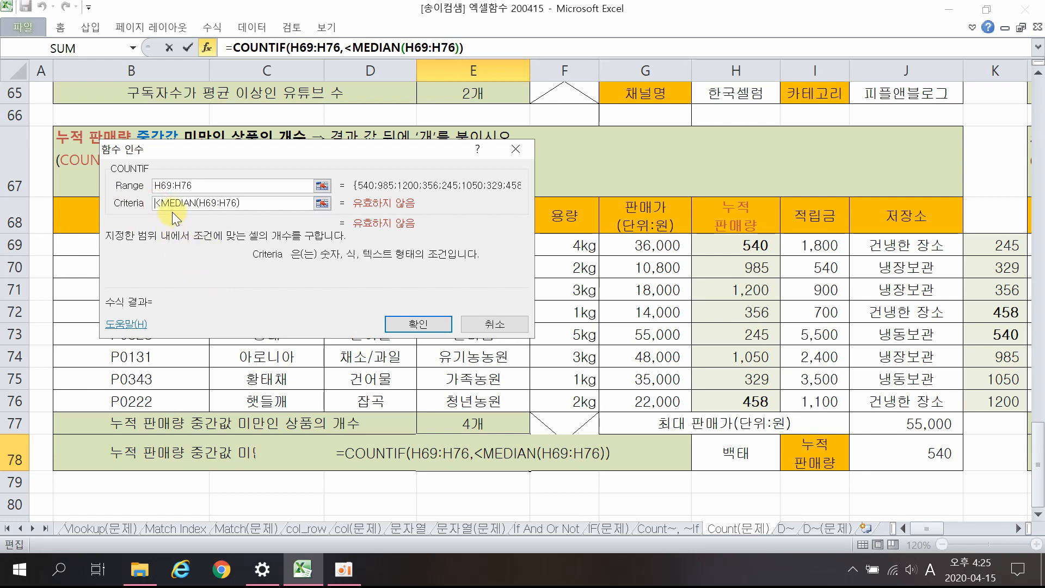
{"action": "left_click_drag", "start_coordinate": [155, 203], "coordinate": [240, 203]}
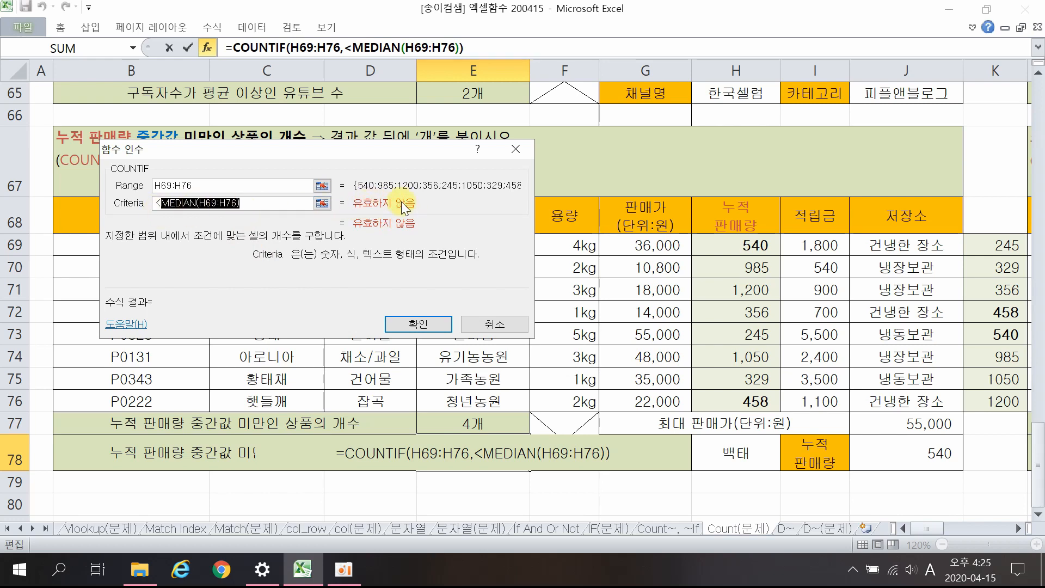
{"action": "left_click", "coordinate": [259, 207]}
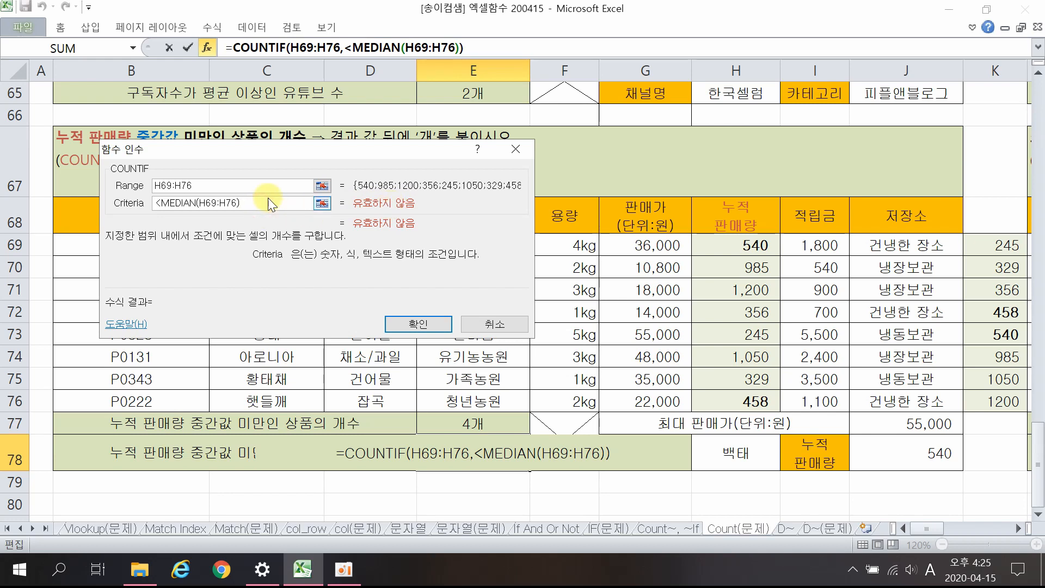
{"action": "key", "text": "Home"}
{"action": "type", "text": "\"<\""}
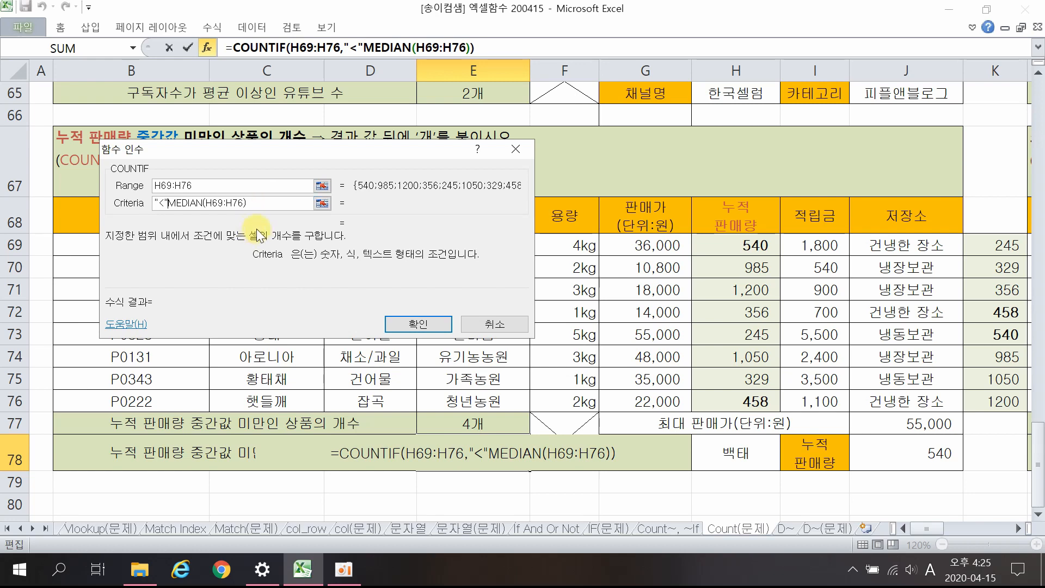
{"action": "left_click_drag", "start_coordinate": [170, 202], "coordinate": [289, 203]}
{"action": "left_click", "coordinate": [170, 203]}
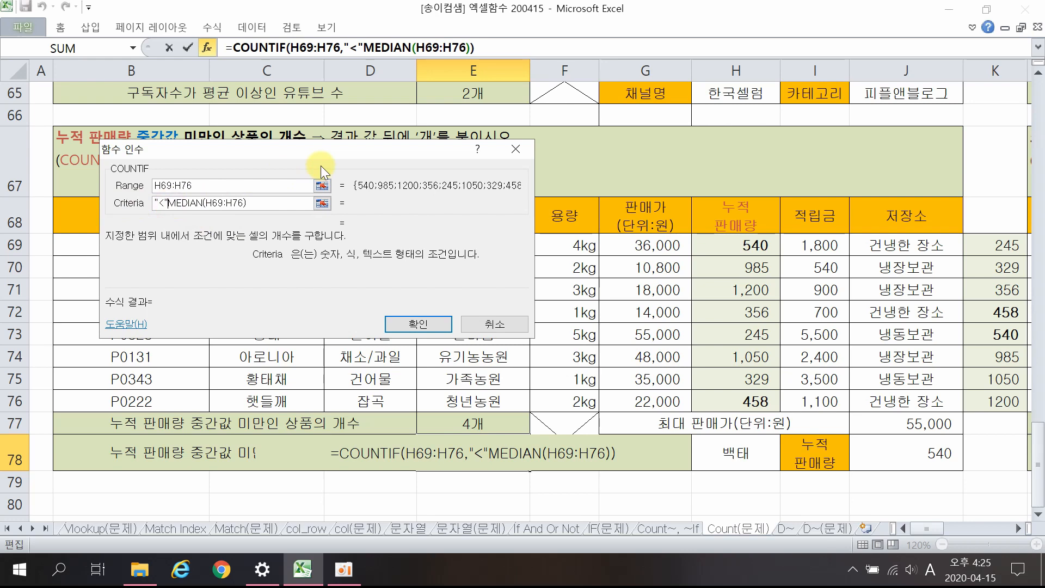
{"action": "type", "text": "&"}
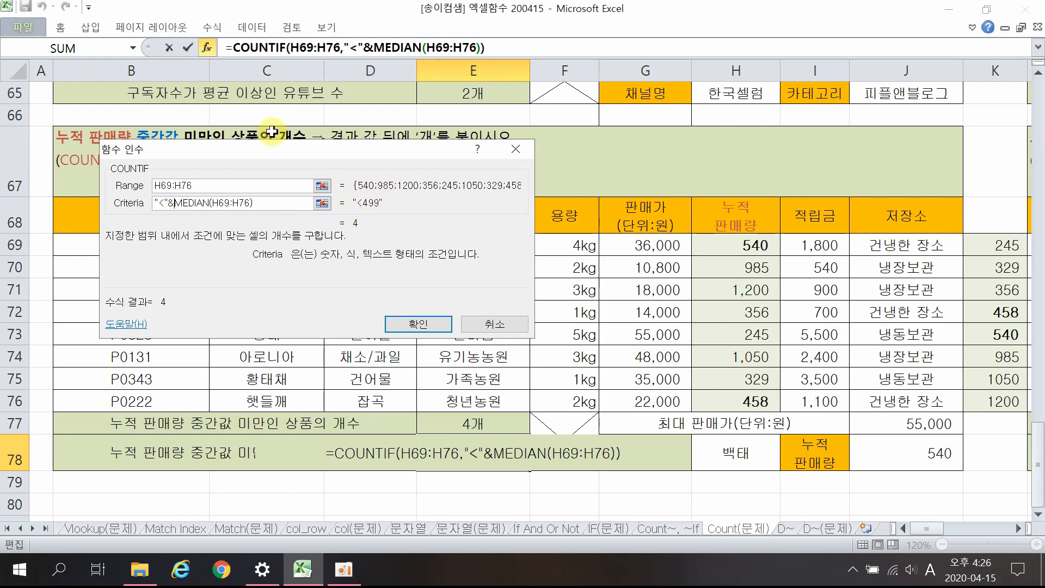
Try the COUNTIF criterion with the whole expression quoted as "<MEDIAN(H69:H76)", and remove the closing quote again.
{"action": "key", "text": "BackSpace"}
{"action": "key", "text": "BackSpace"}
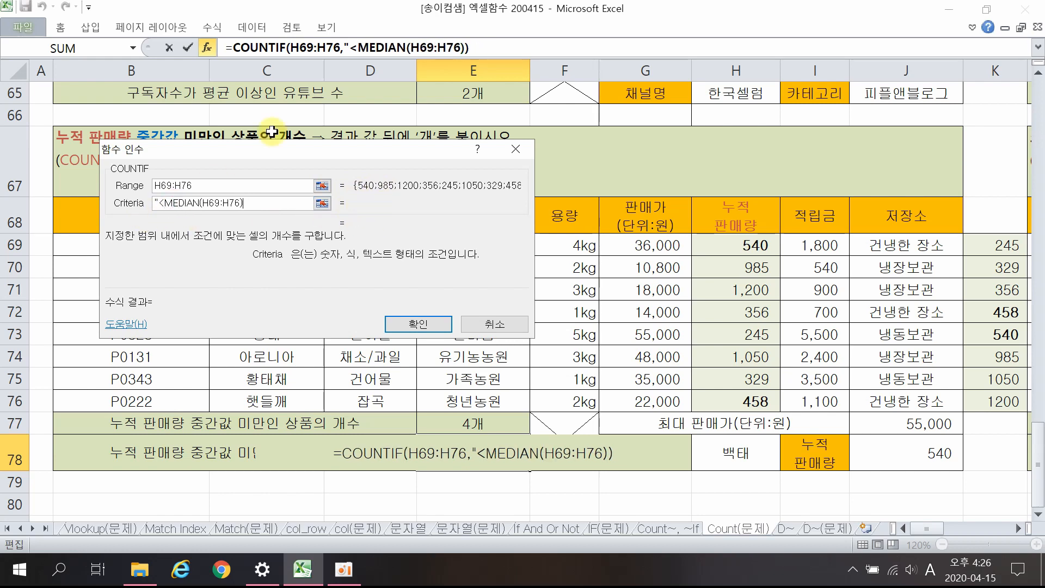
{"action": "type", "text": "\""}
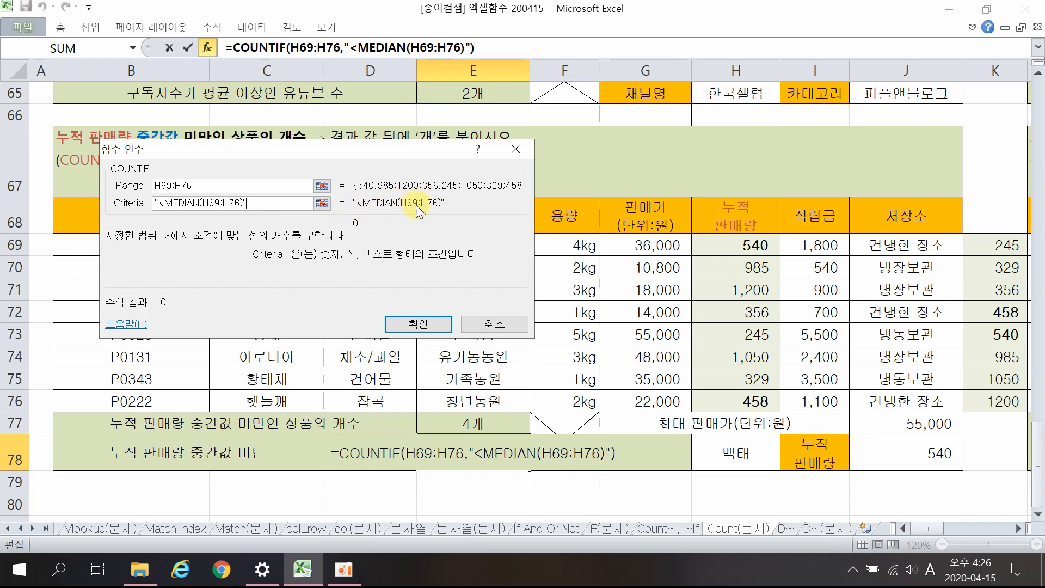
{"action": "key", "text": "BackSpace"}
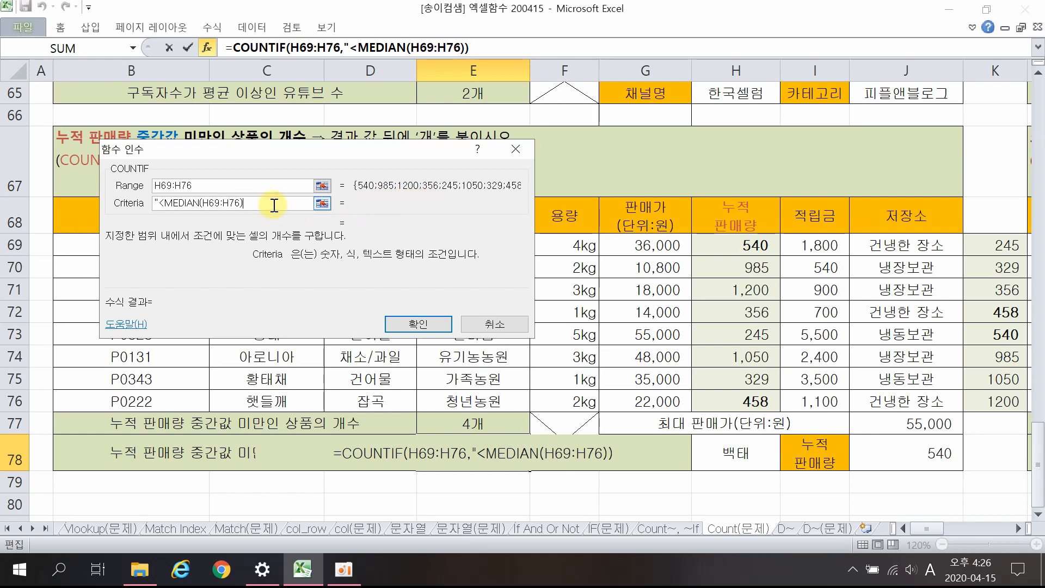
Restore the quoted operator and & so the criterion reads "<"&MEDIAN(H69:H76), and apply the COUNTIF formula to E78.
{"action": "key", "text": "Left"}
{"action": "key", "text": "Left"}
{"action": "key", "text": "Left"}
{"action": "key", "text": "Left"}
{"action": "key", "text": "Left"}
{"action": "key", "text": "Left"}
{"action": "key", "text": "Left"}
{"action": "key", "text": "Left"}
{"action": "key", "text": "Left"}
{"action": "key", "text": "Left"}
{"action": "key", "text": "Left"}
{"action": "type", "text": "\""}
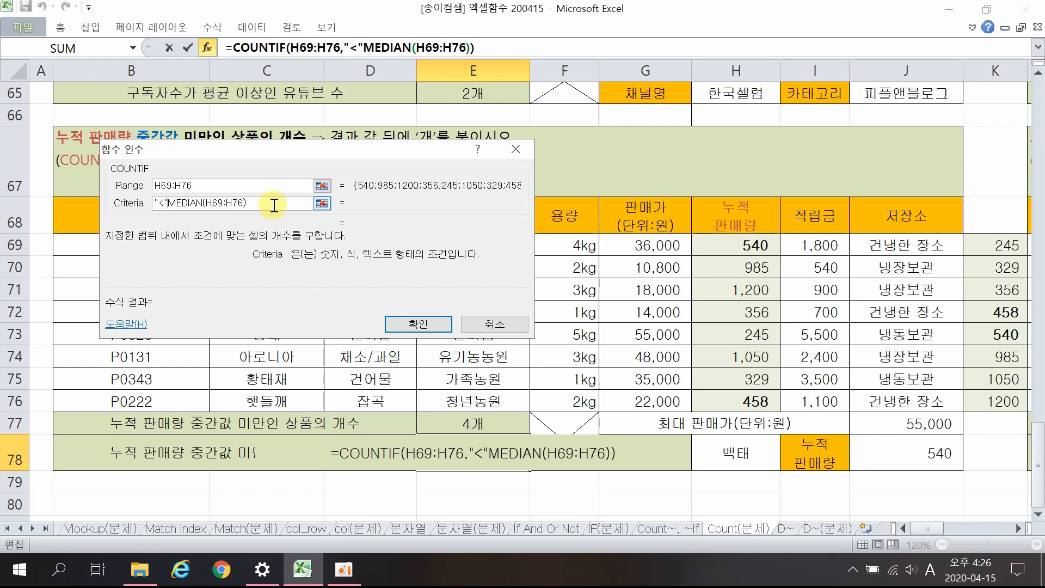
{"action": "type", "text": "&"}
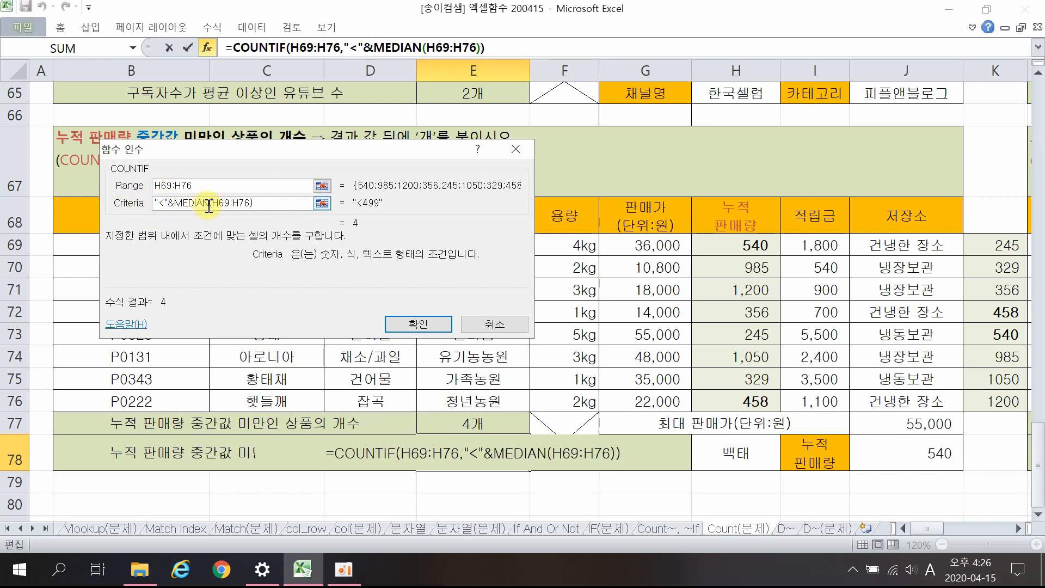
{"action": "left_click_drag", "start_coordinate": [177, 202], "coordinate": [285, 211]}
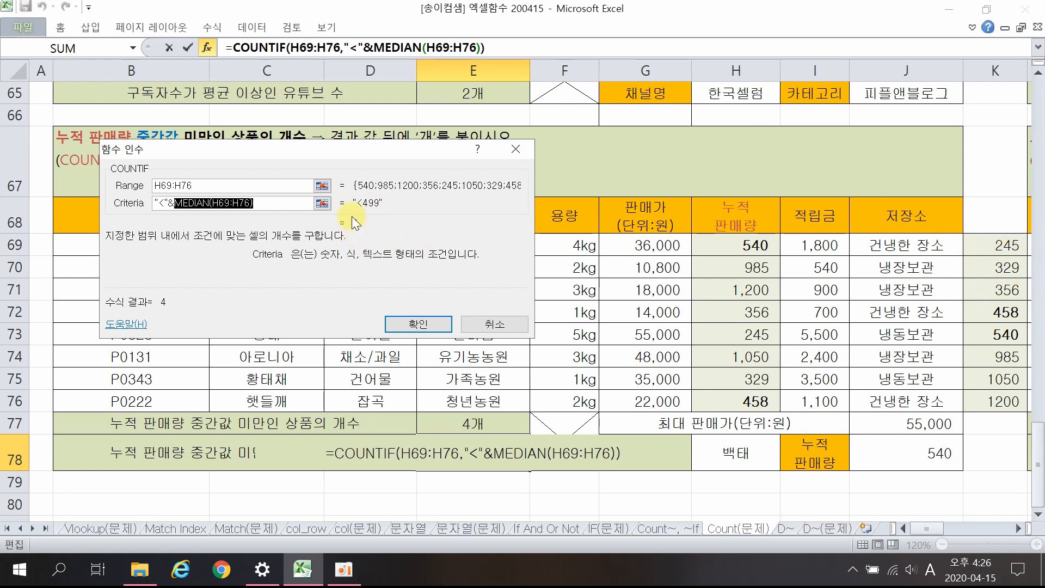
{"action": "left_click", "coordinate": [429, 324]}
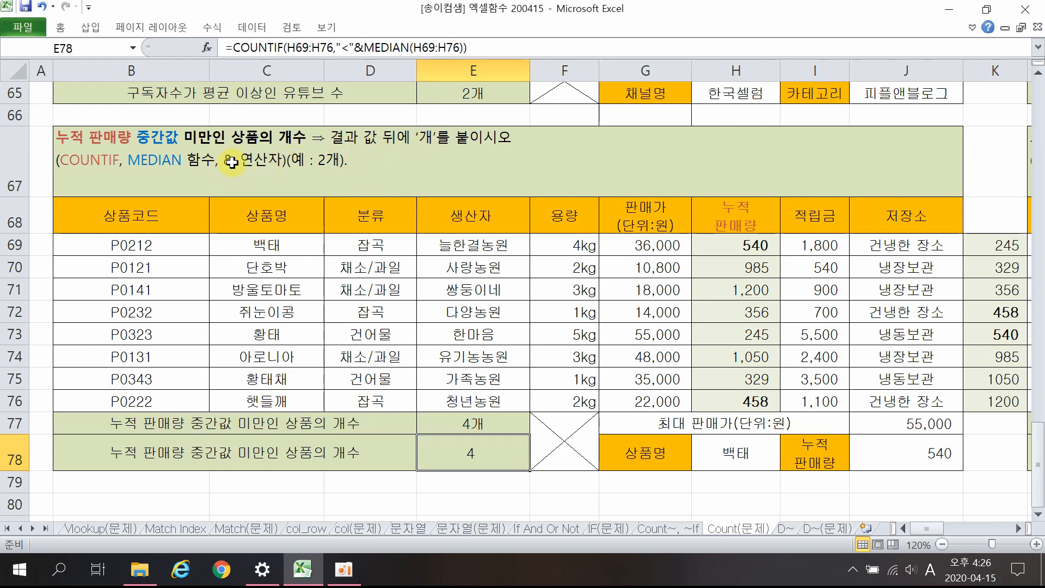
Append &"개" to the COUNTIF formula in E78 so the unit follows the count, and apply it.
{"action": "double_click", "coordinate": [476, 459]}
{"action": "left_click_drag", "start_coordinate": [334, 453], "coordinate": [624, 452]}
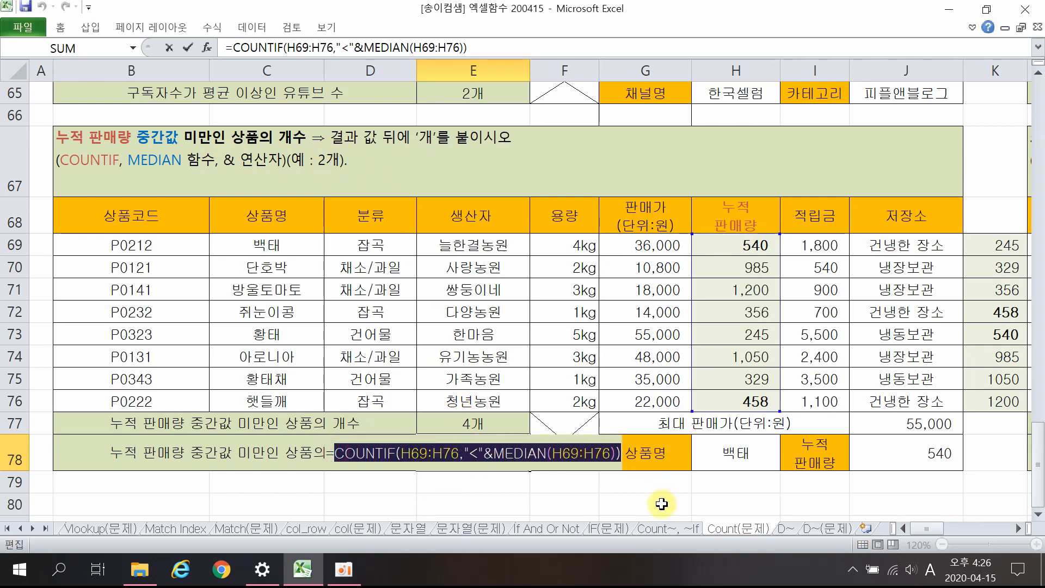
{"action": "left_click", "coordinate": [494, 47]}
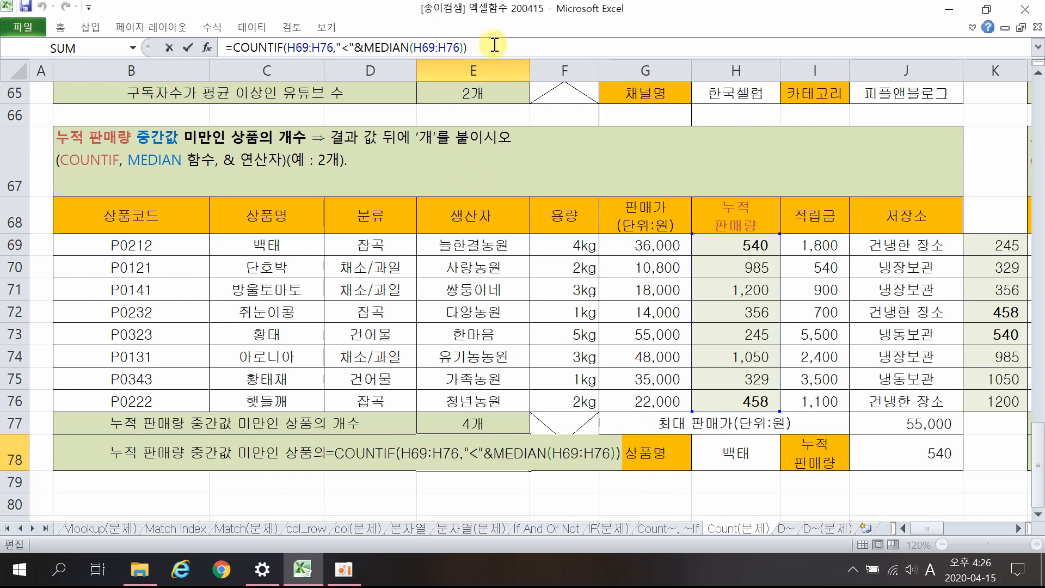
{"action": "type", "text": "&"}
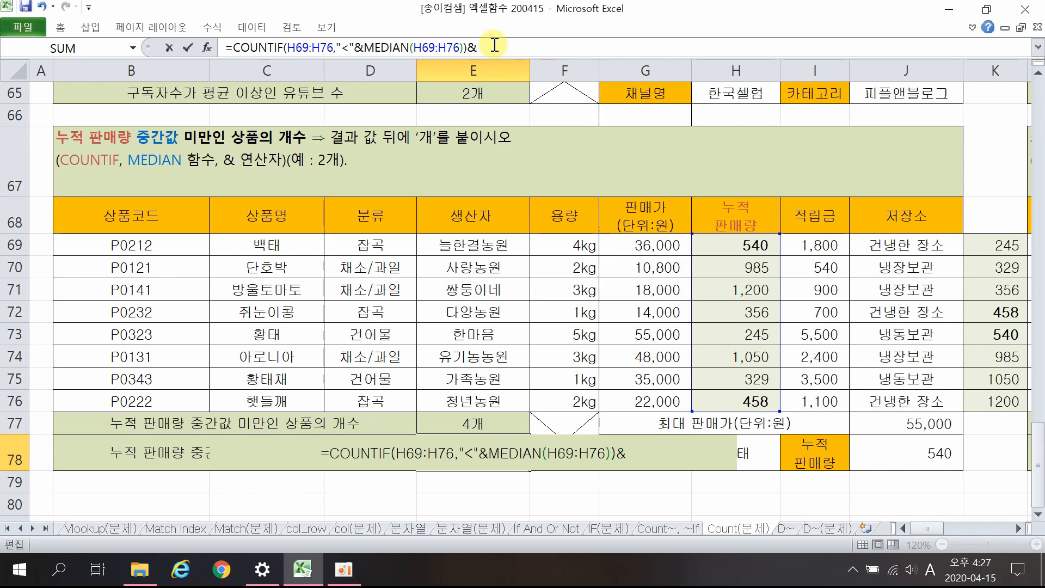
{"action": "type", "text": "\"r"}
{"action": "key", "text": "BackSpace"}
{"action": "key", "text": "Hangul"}
{"action": "type", "text": "개\""}
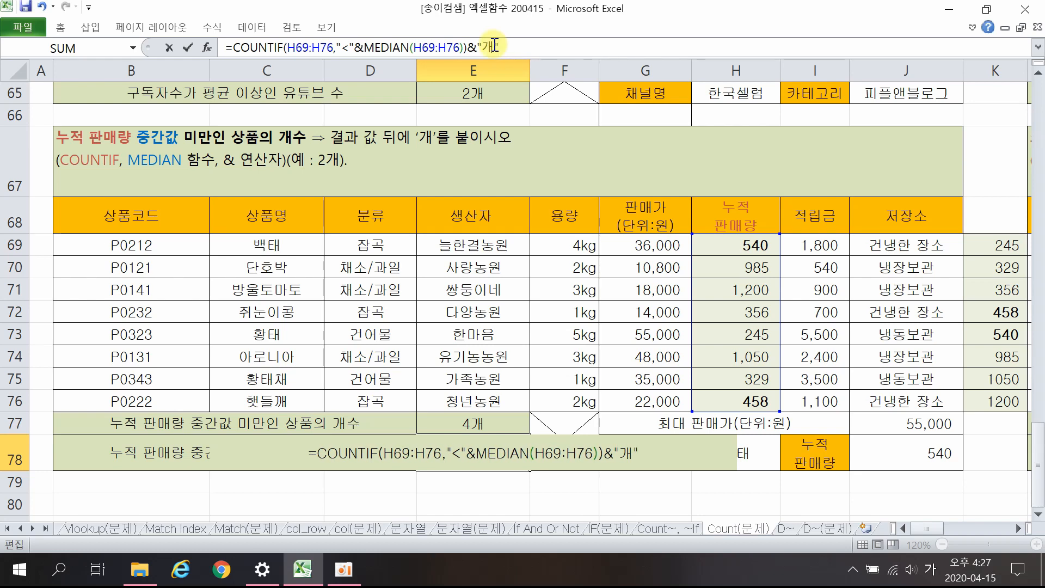
{"action": "key", "text": "Return"}
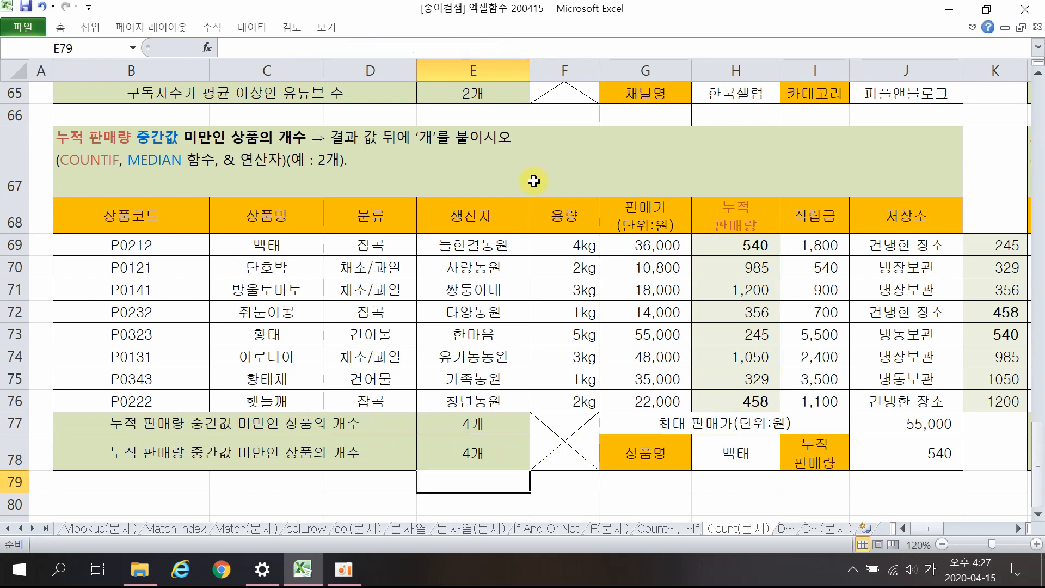
Look over all the COUNTIF and SUMIF exercise tables on the Count(문제) sheet at 40% zoom, from the first to the last row.
{"action": "left_click", "coordinate": [496, 497]}
{"action": "scroll", "coordinate": [499, 495], "scroll_direction": "down", "scroll_amount": 2}
{"action": "scroll", "coordinate": [501, 494], "scroll_direction": "up", "scroll_amount": 3}
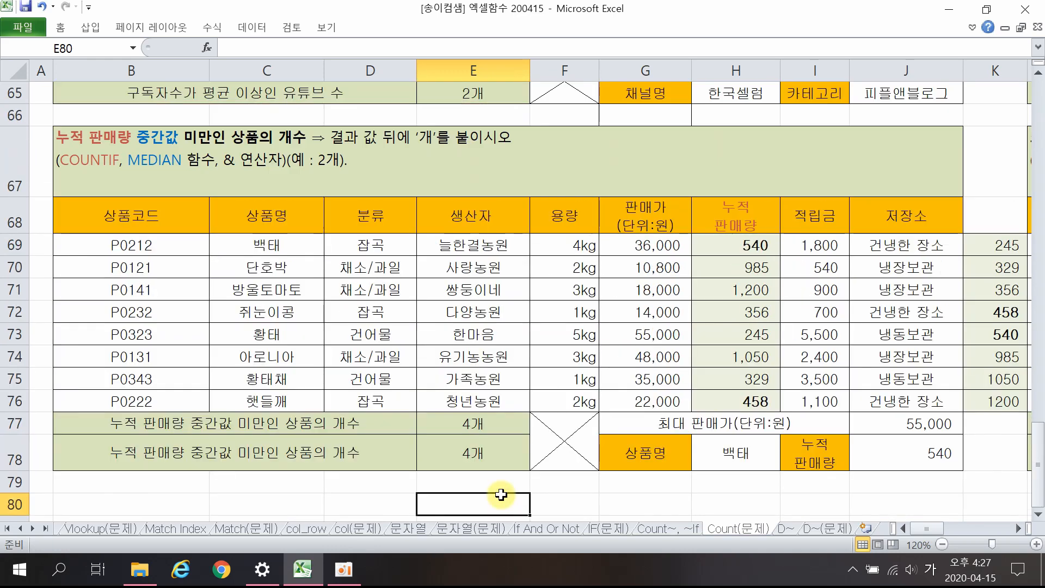
{"action": "left_click", "coordinate": [937, 543]}
{"action": "left_click", "coordinate": [937, 544]}
{"action": "left_click", "coordinate": [937, 543]}
{"action": "left_click", "coordinate": [937, 543]}
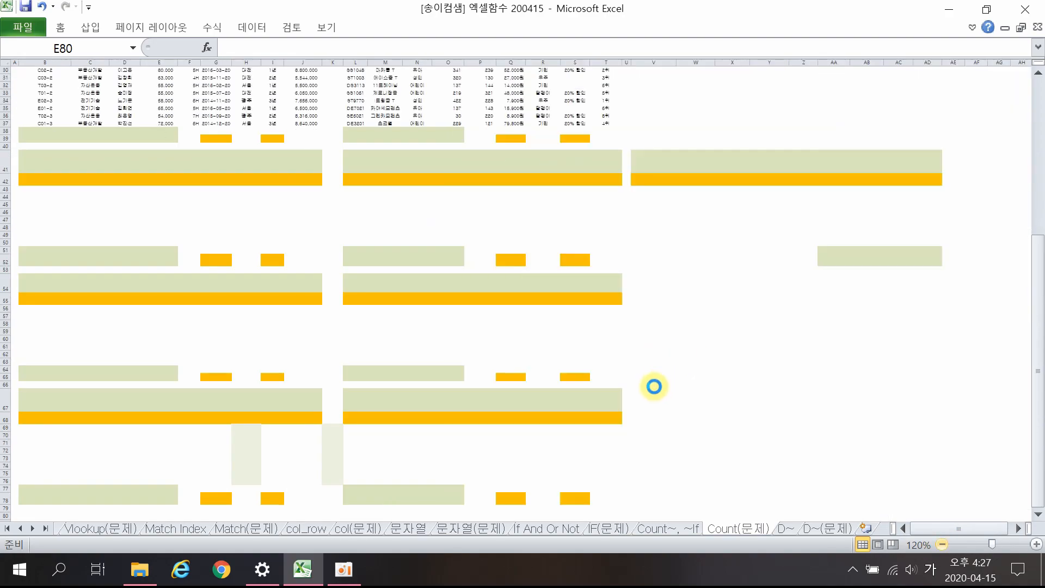
{"action": "scroll", "coordinate": [663, 316], "scroll_direction": "up", "scroll_amount": 10}
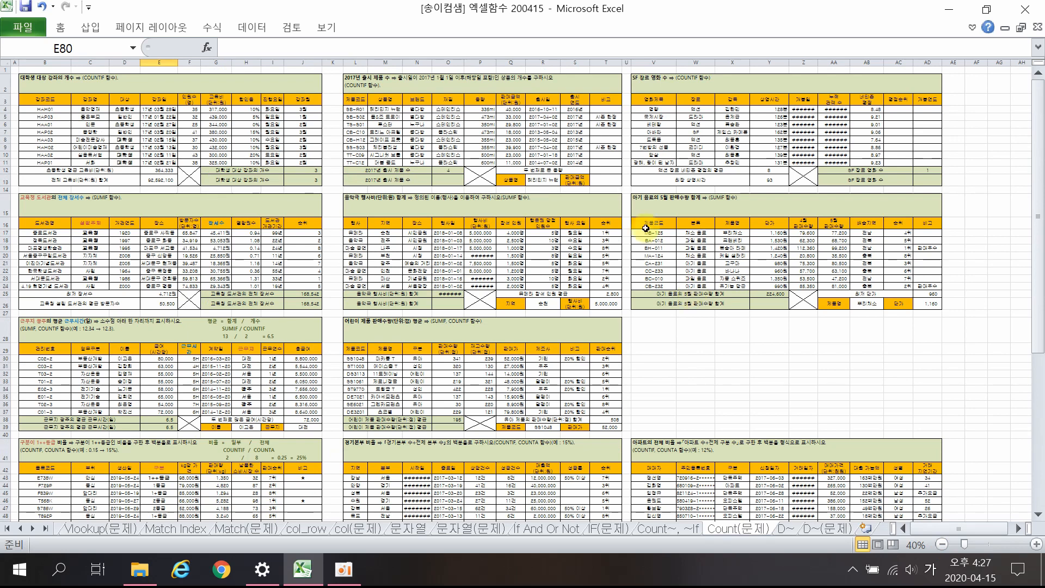
{"action": "left_click_drag", "start_coordinate": [254, 145], "coordinate": [835, 117]}
{"action": "left_click_drag", "start_coordinate": [276, 277], "coordinate": [808, 264]}
{"action": "left_click_drag", "start_coordinate": [216, 396], "coordinate": [550, 390]}
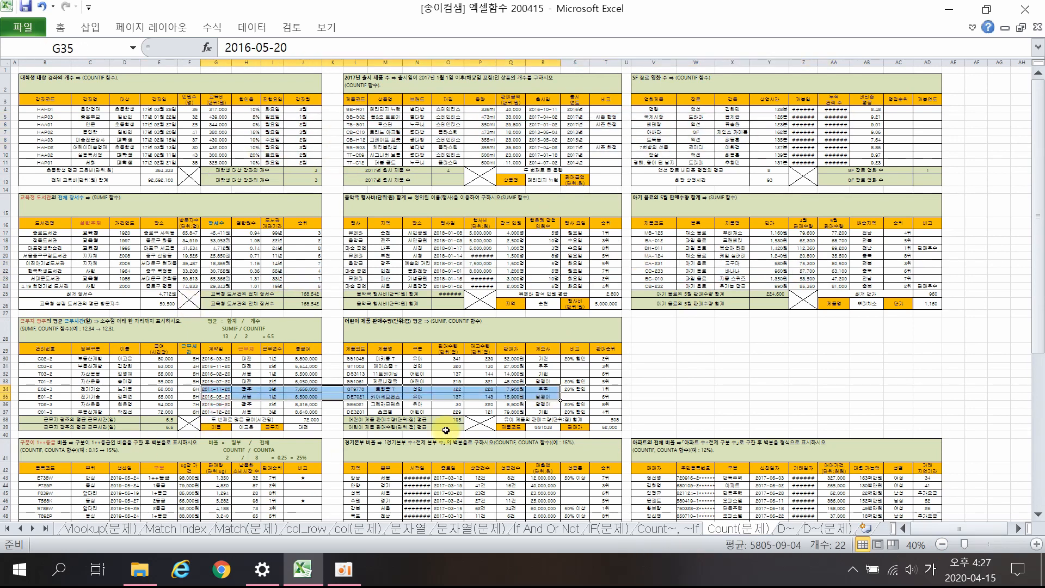
{"action": "scroll", "coordinate": [514, 500], "scroll_direction": "down", "scroll_amount": 7}
{"action": "scroll", "coordinate": [517, 498], "scroll_direction": "down", "scroll_amount": 6}
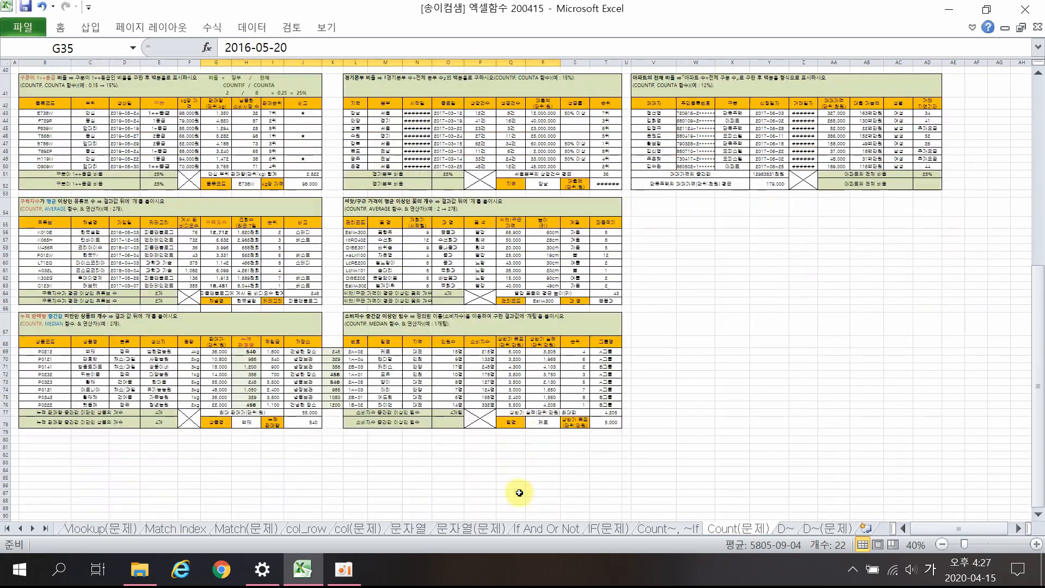